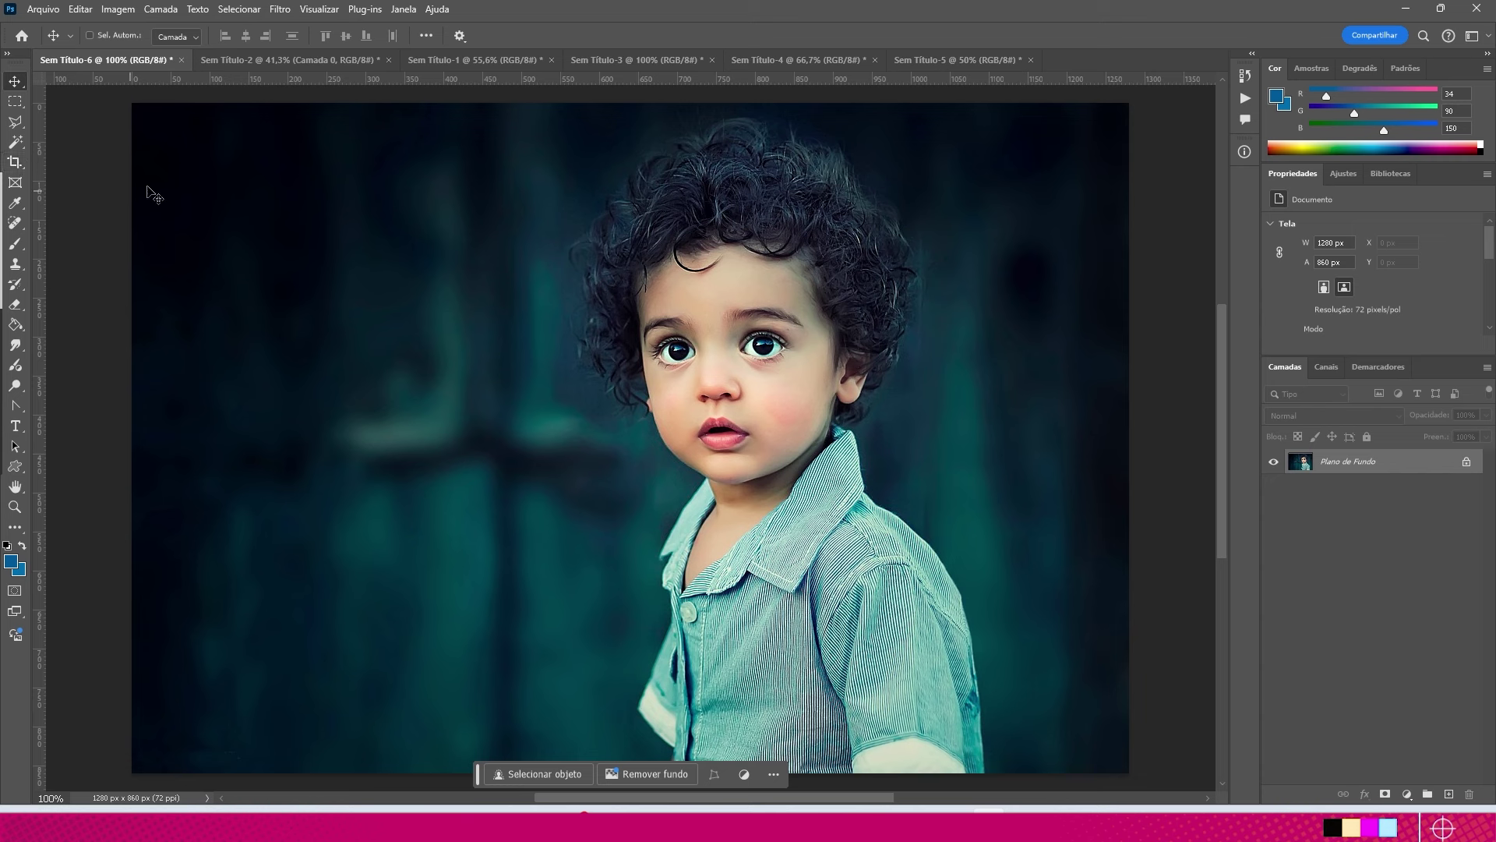
Step: Select the Crop tool so a crop frame surrounds the curly-haired boy's photo
left_click(14, 164)
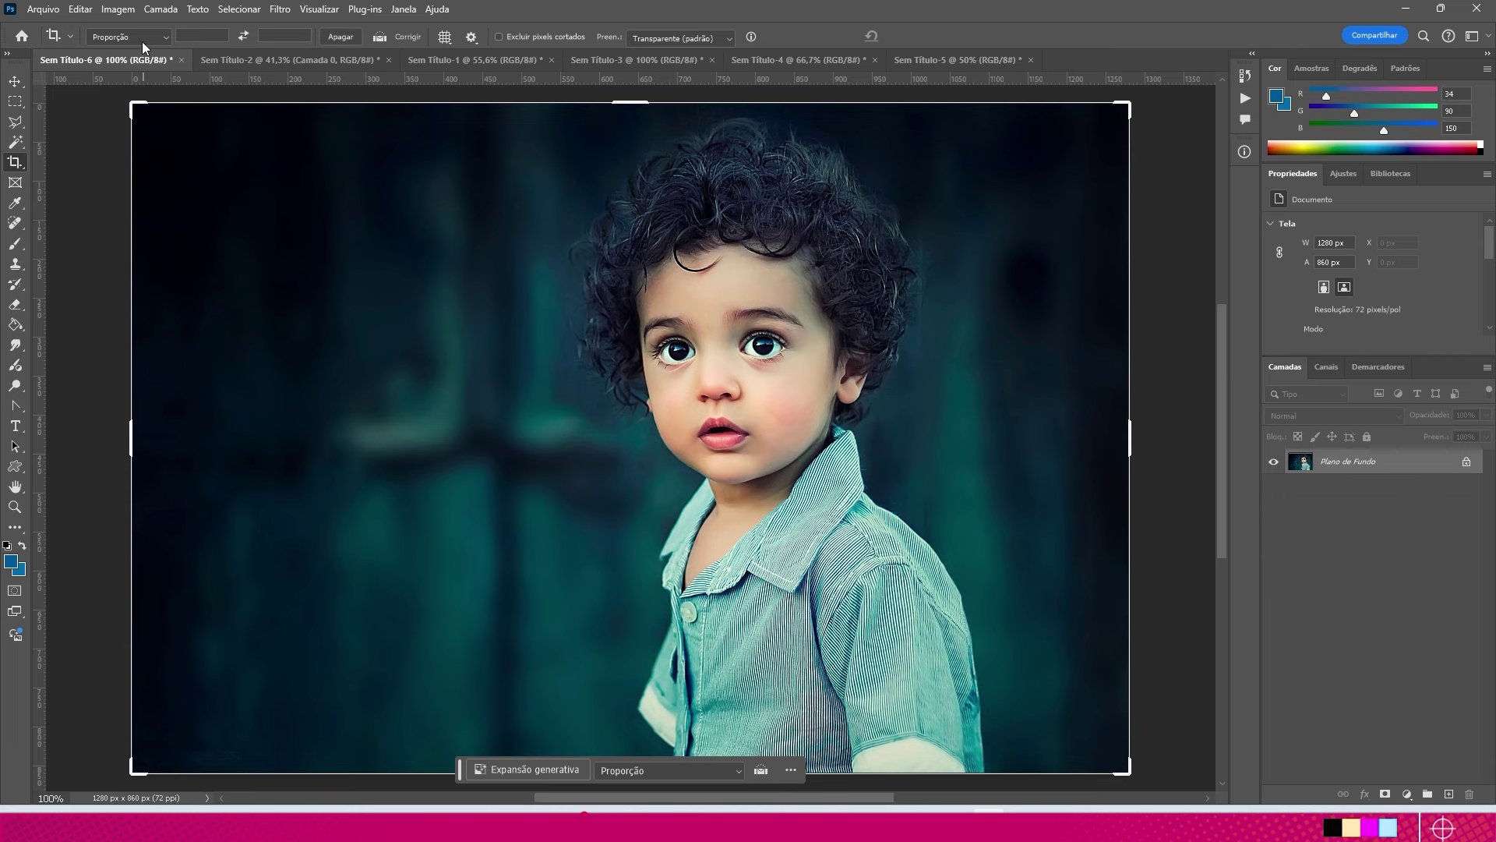
Step: Pull the crop corners in to a tall frame around the boy's face and shoulders and commit
left_click_drag(133, 110, 340, 113)
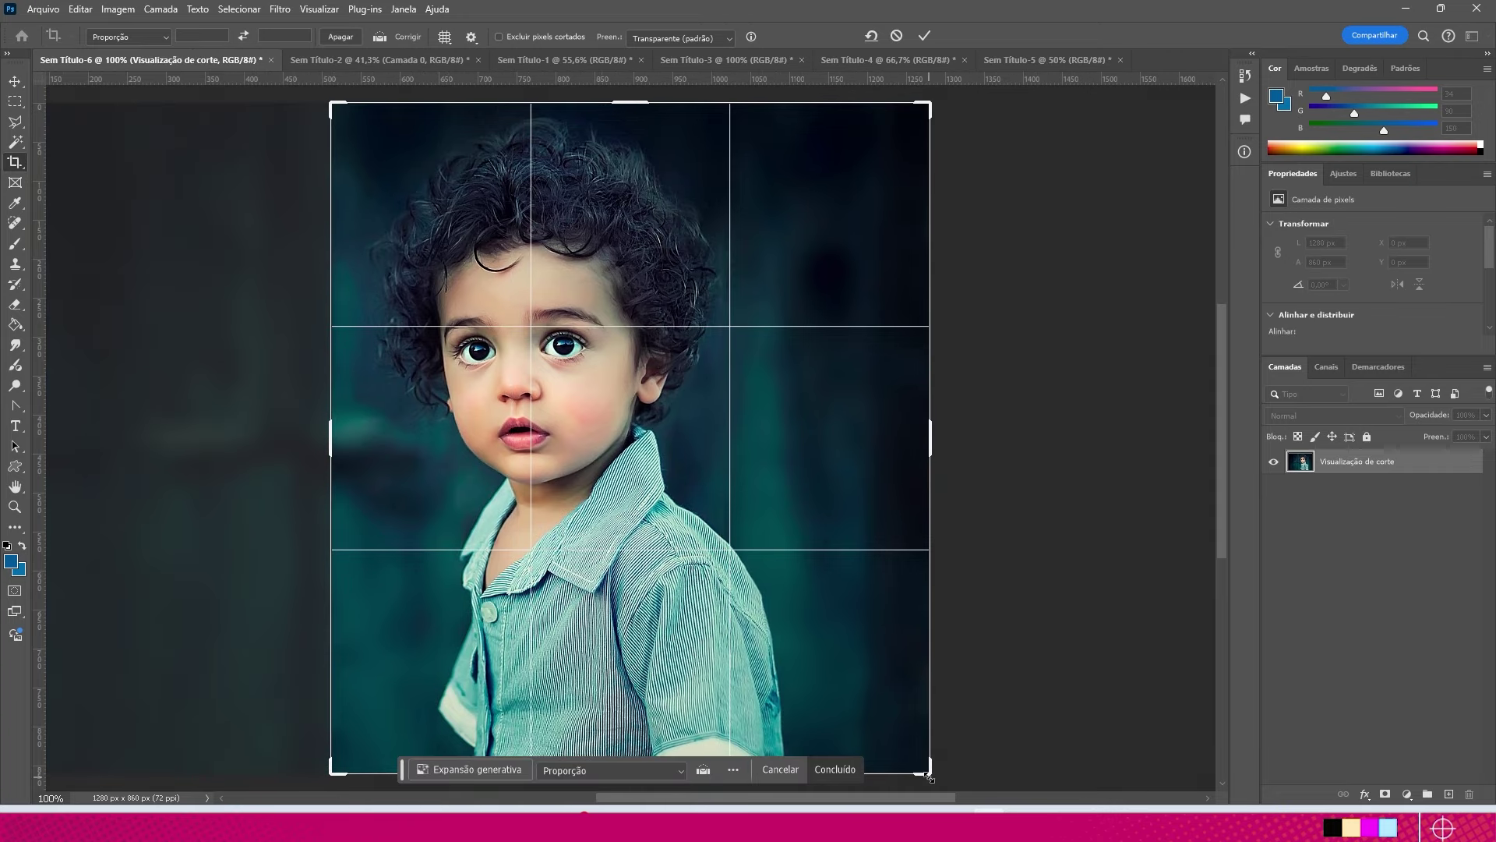
left_click_drag(928, 777, 859, 730)
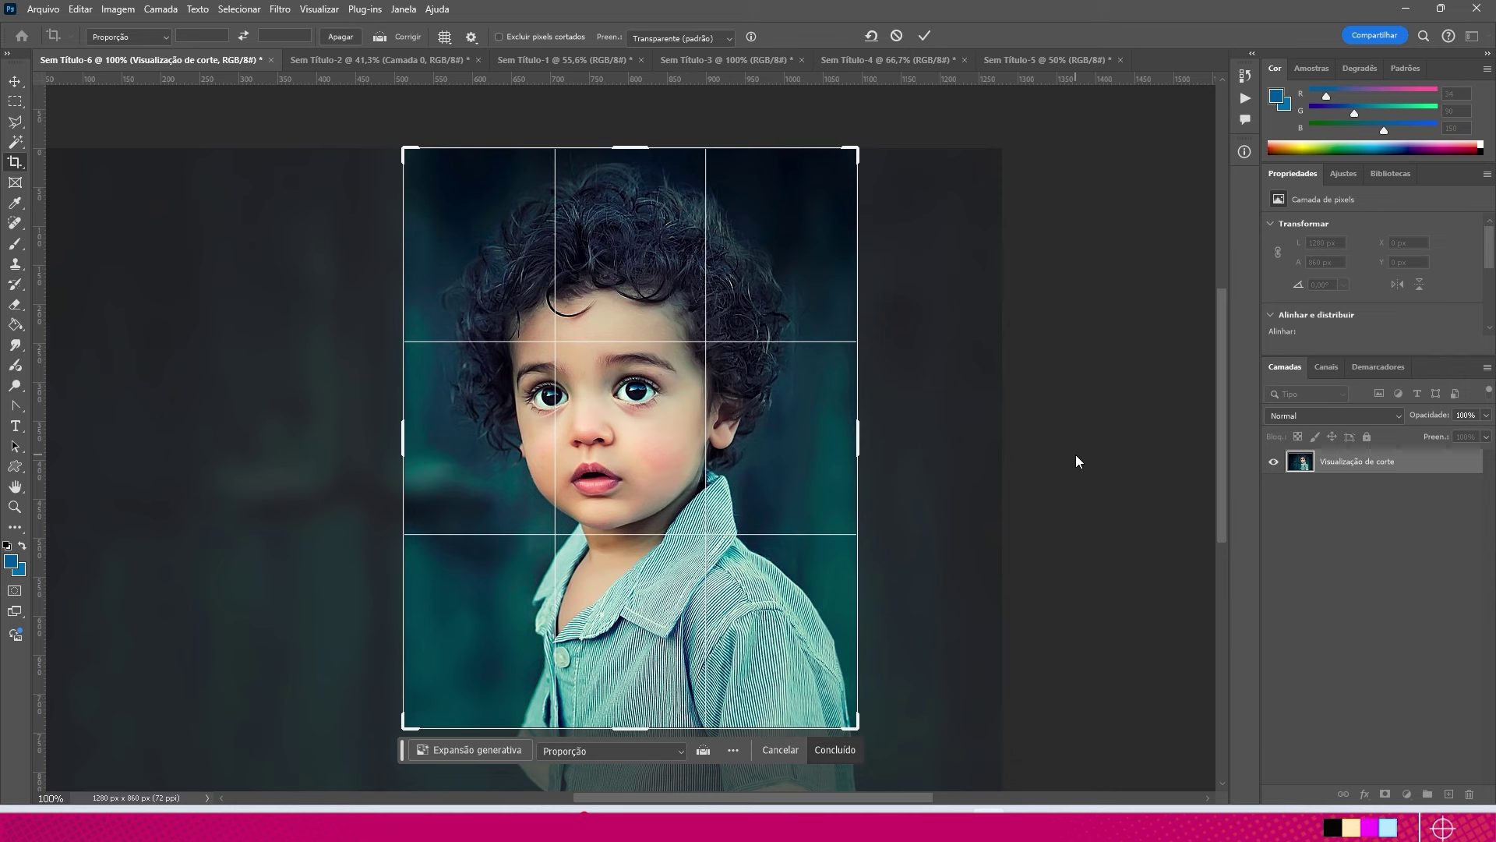
key("Return")
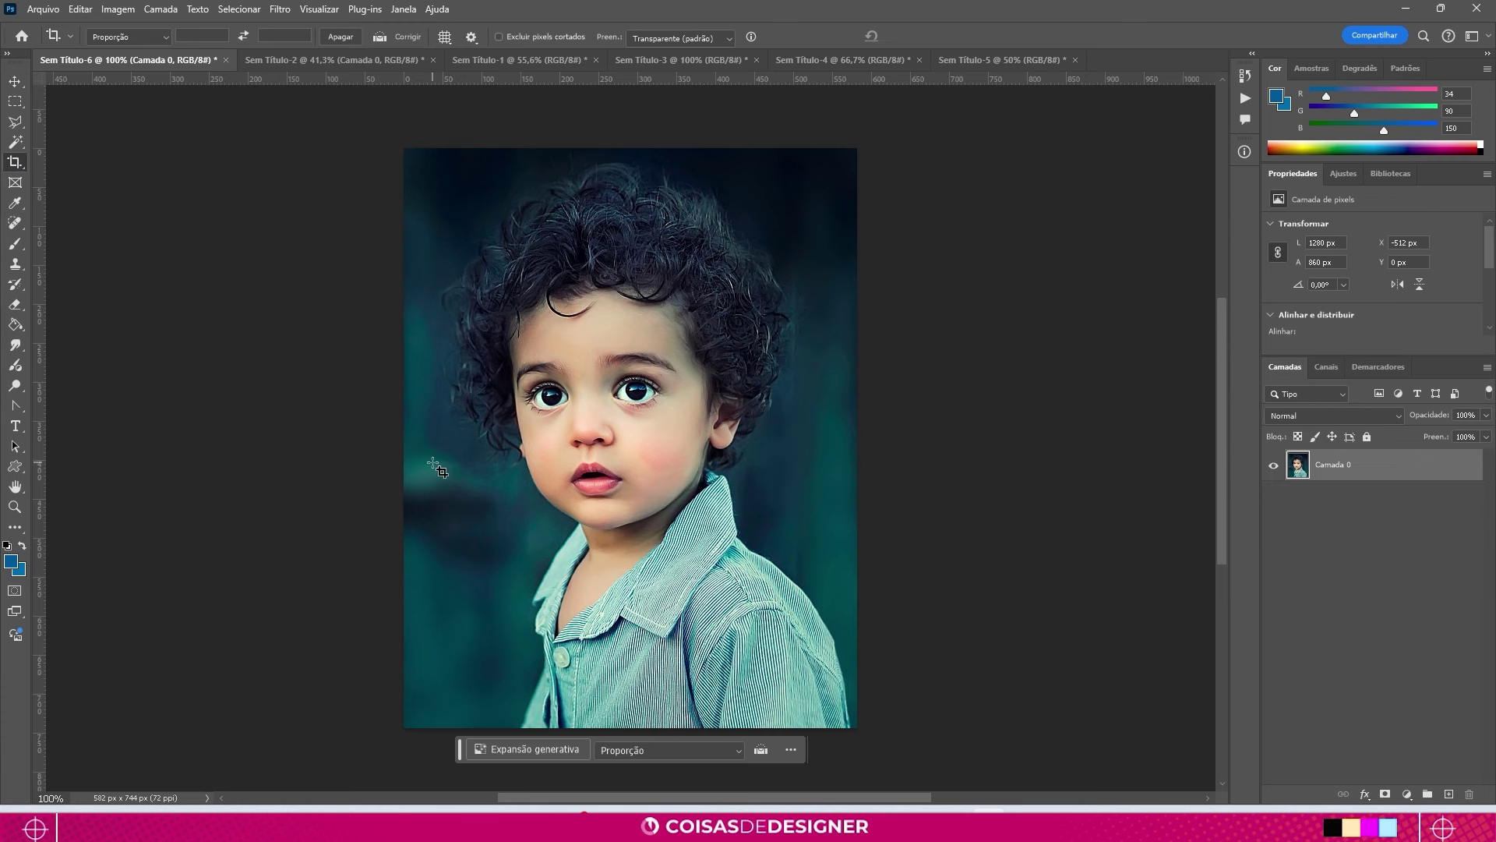
Step: Restore the full uncropped photo, fit it on screen, and open the crop ratio presets
key("Return")
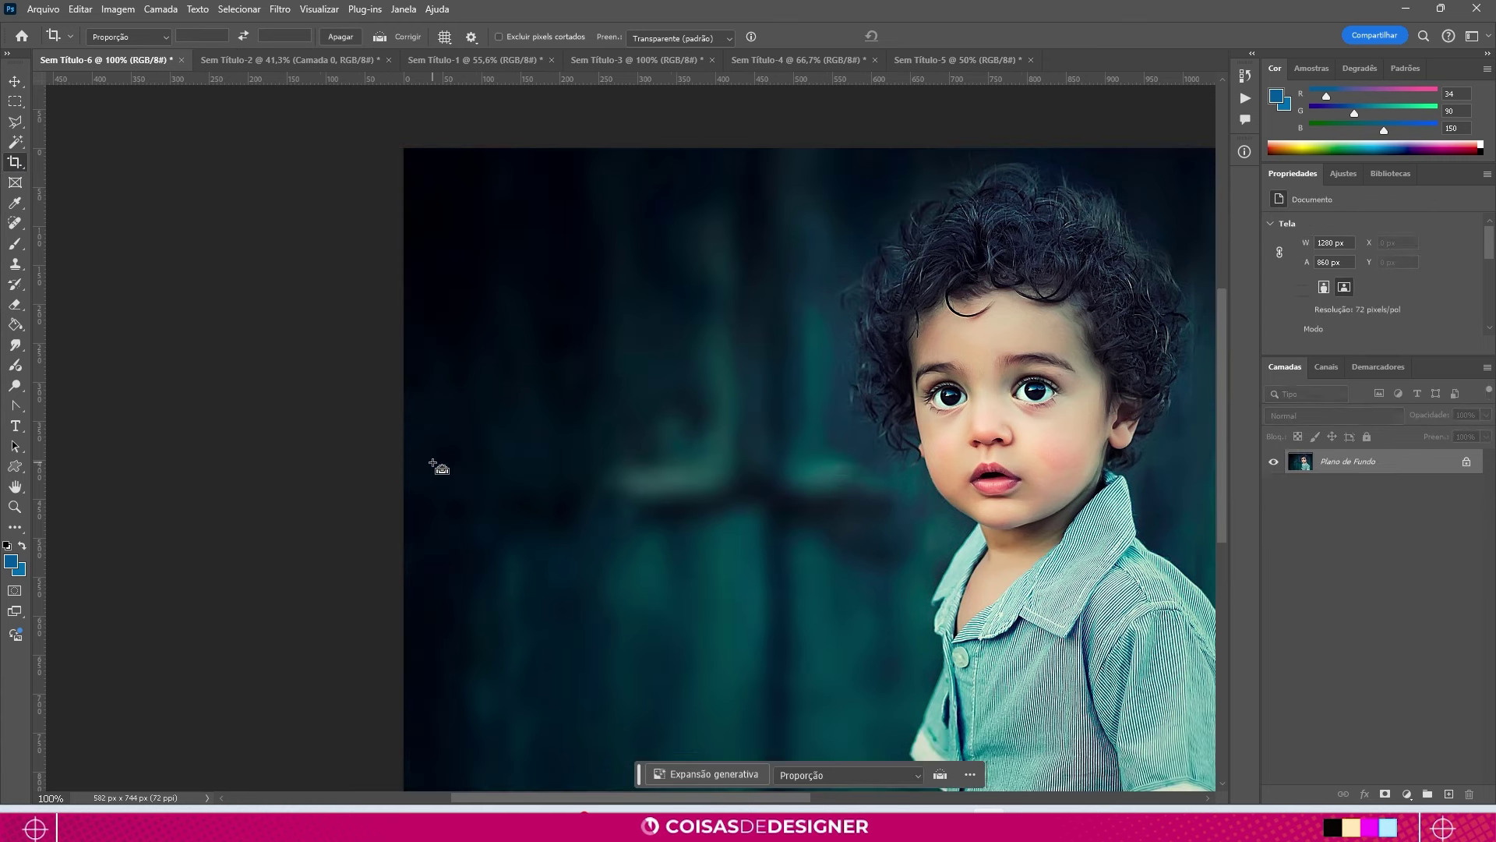
scroll(418, 384, "down", 2)
scroll(418, 384, "down", 1)
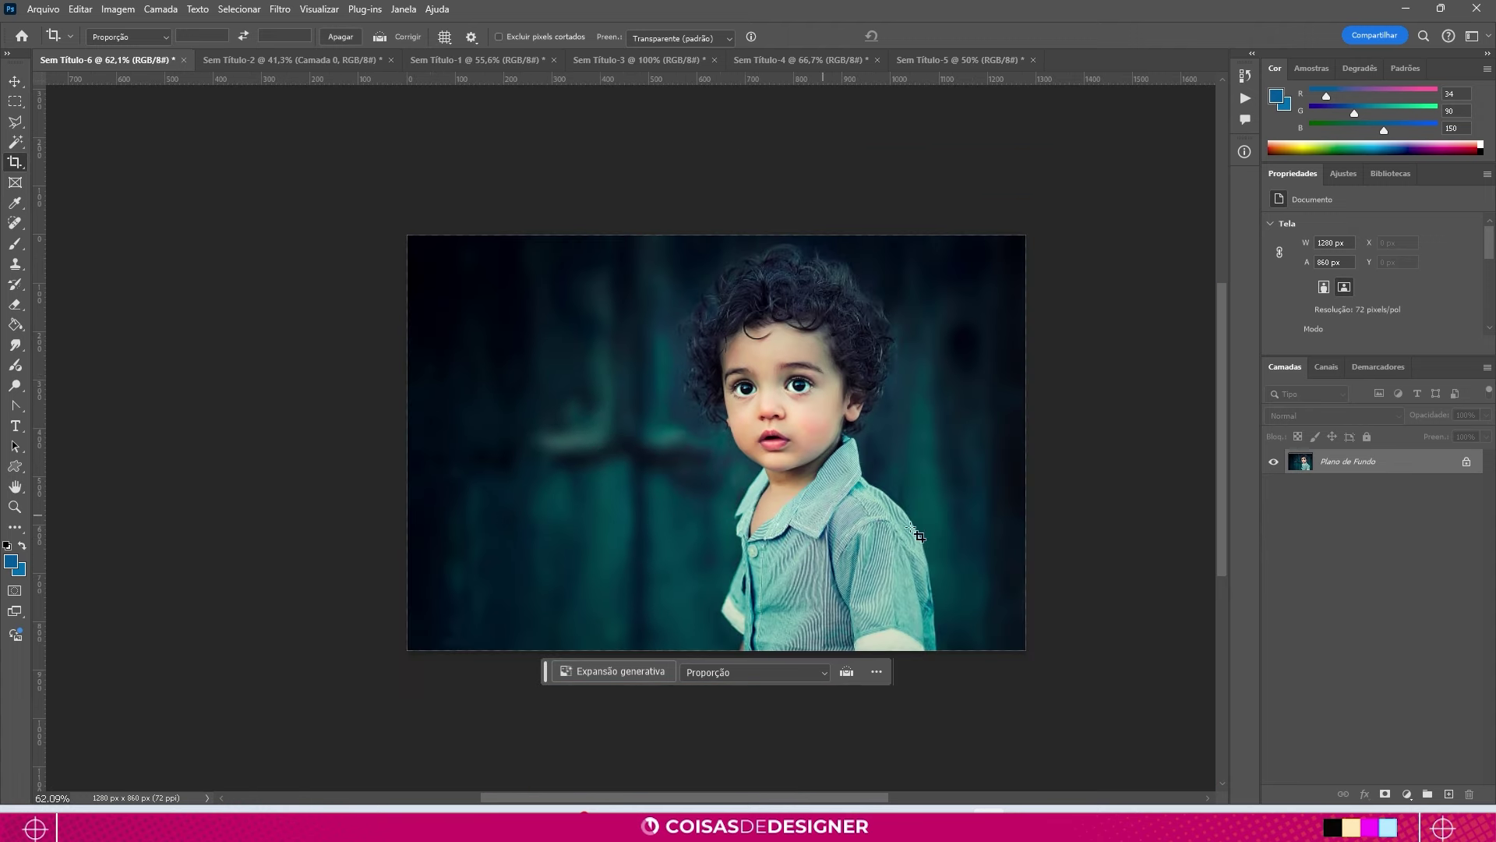
key("ctrl+0")
scroll(619, 241, "up", 1)
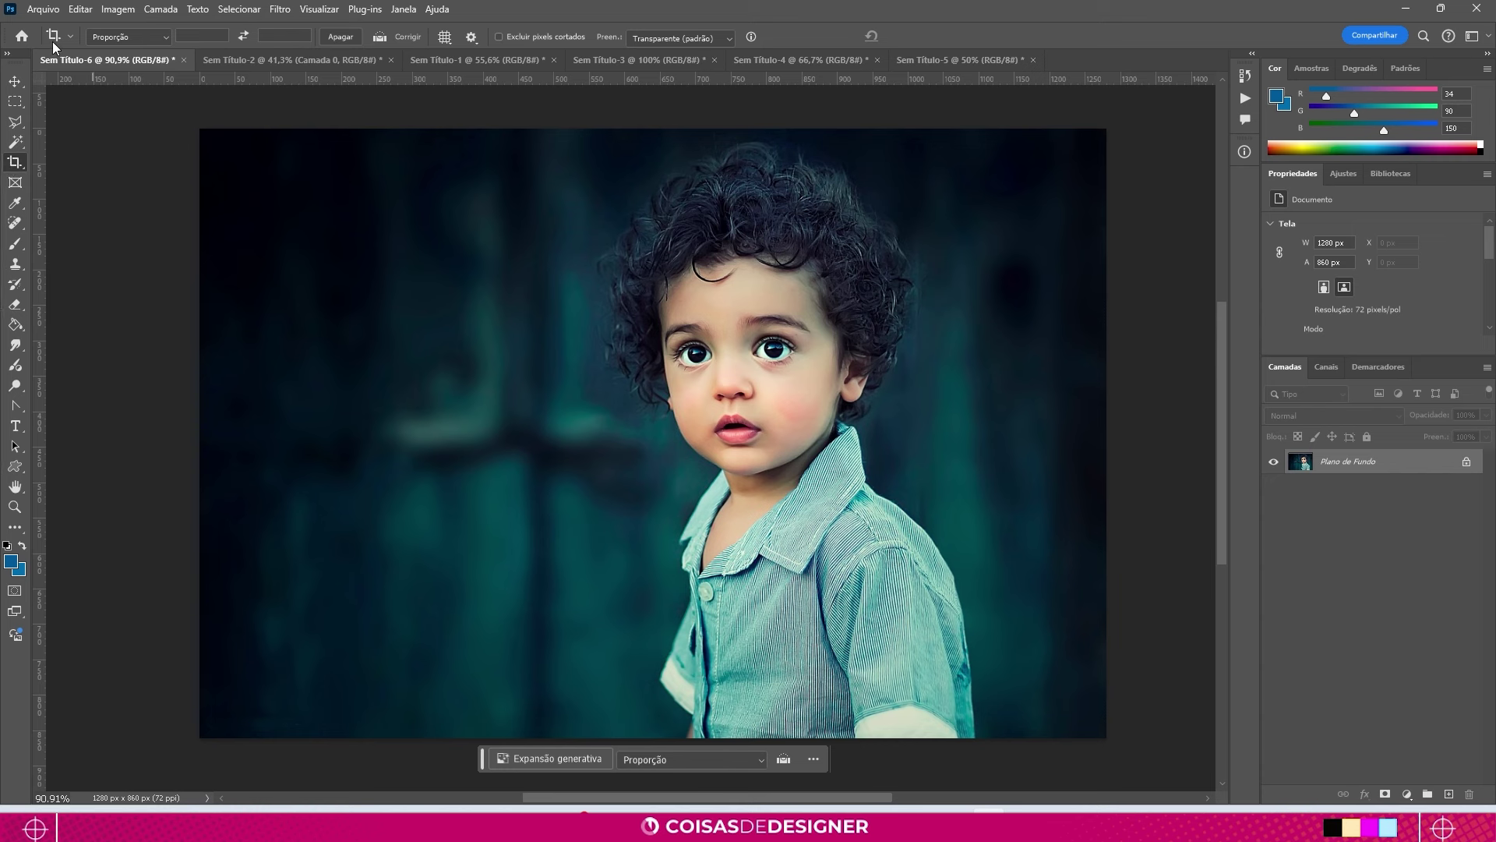
left_click(140, 39)
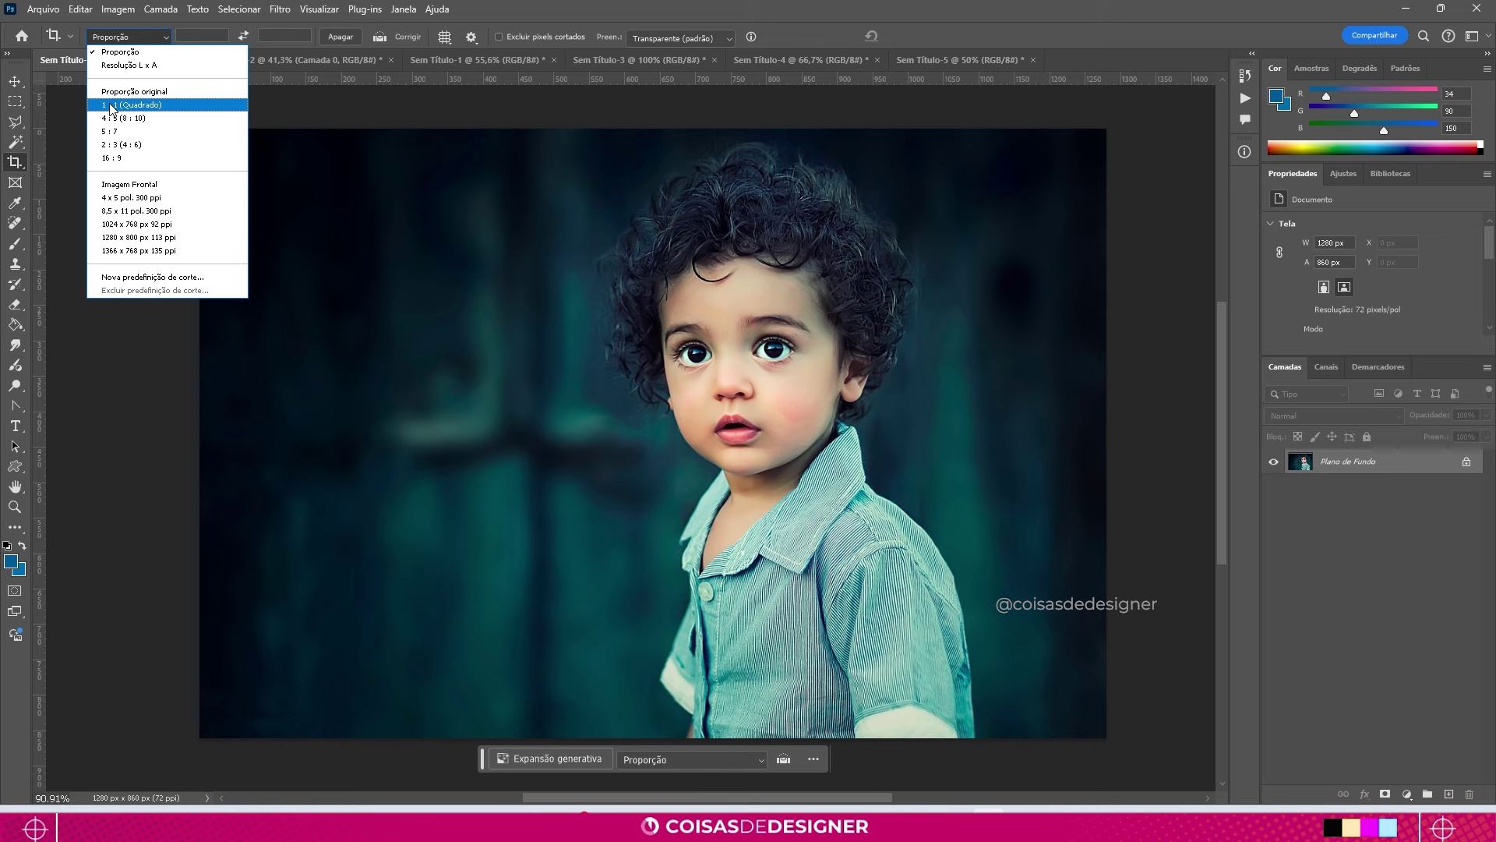
Step: Set a 1:1 square crop and size and position it around the boy's face
left_click(113, 106)
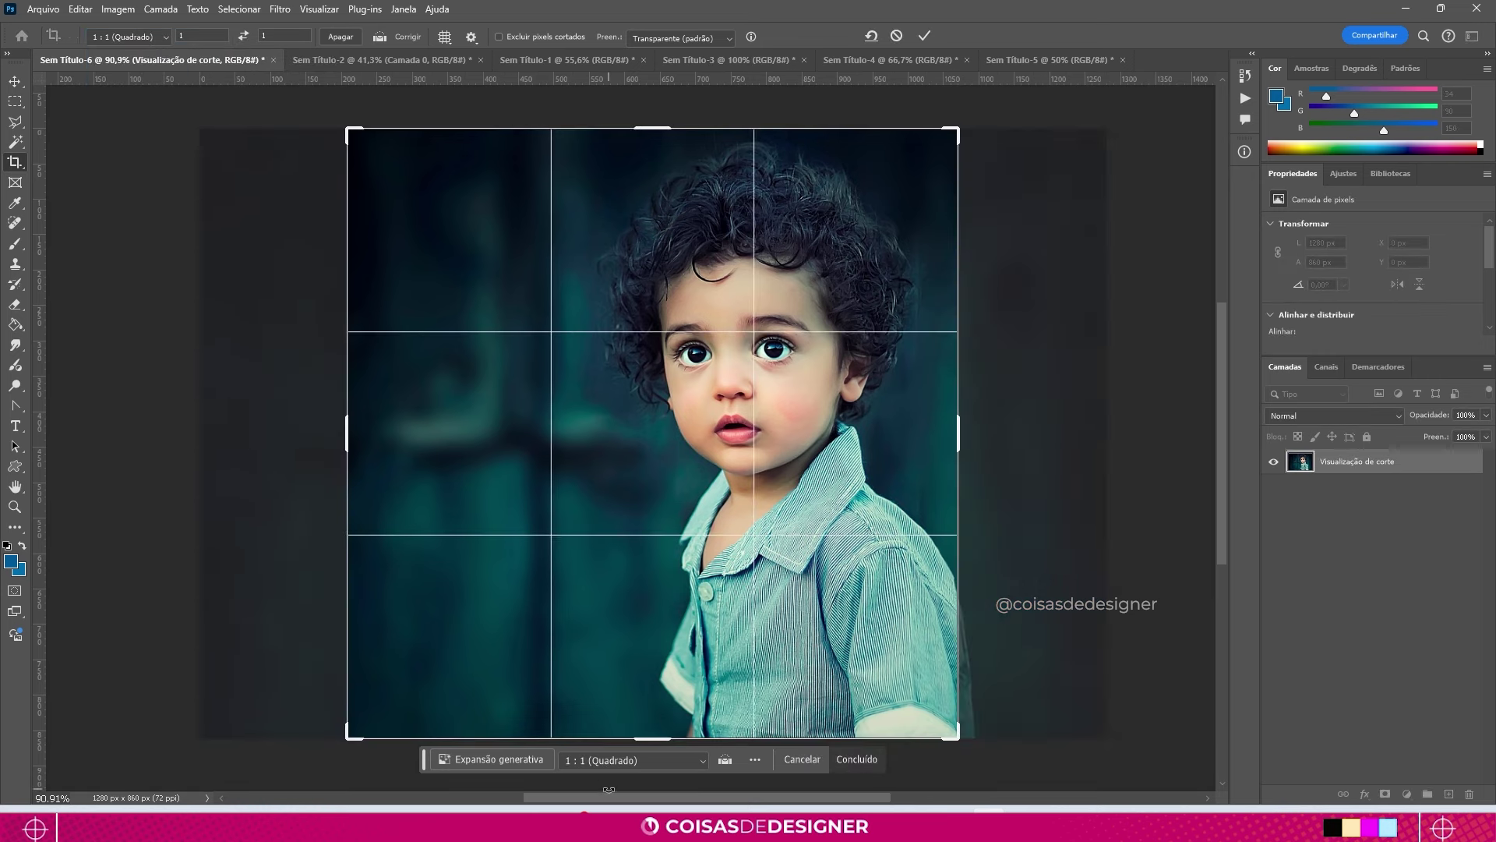
mouse_move(347, 737)
left_mouse_down()
mouse_move(280, 718)
mouse_move(404, 693)
mouse_move(325, 708)
mouse_move(405, 707)
left_mouse_up()
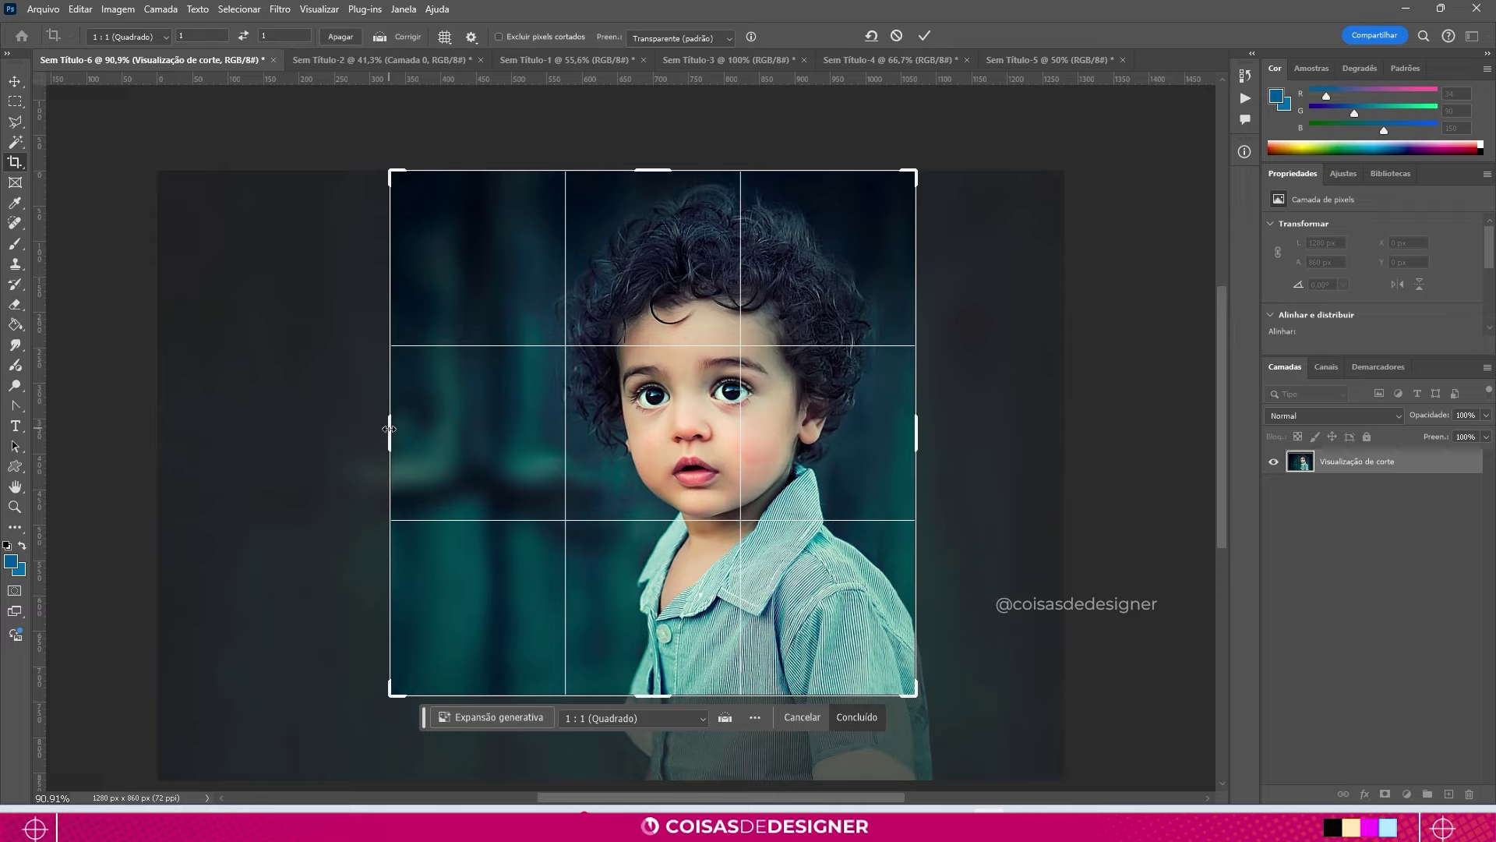
mouse_move(393, 435)
left_mouse_down()
mouse_move(451, 428)
mouse_move(414, 431)
left_mouse_up()
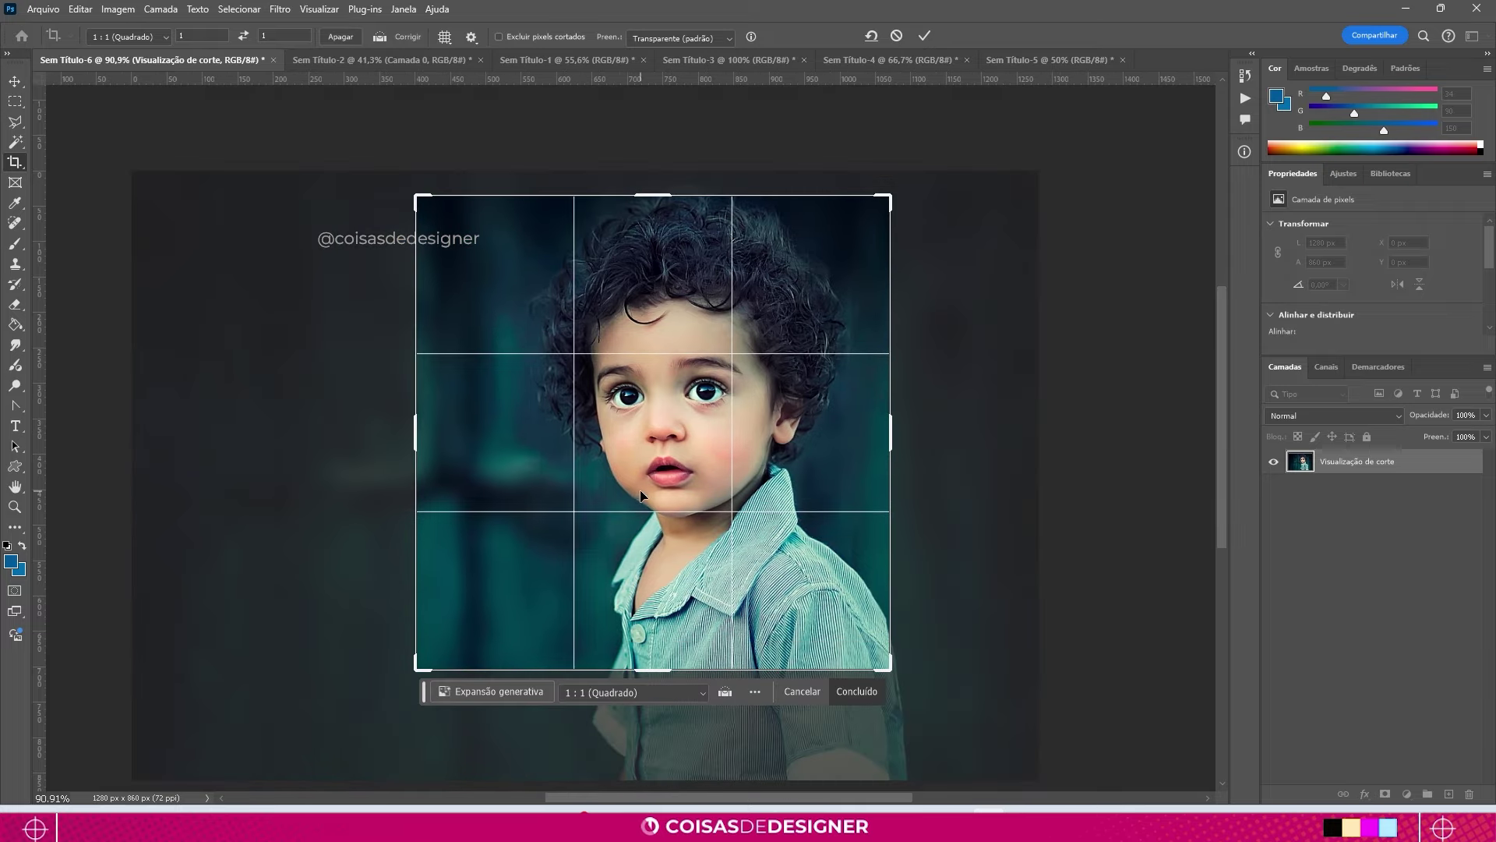
left_click_drag(639, 490, 587, 508)
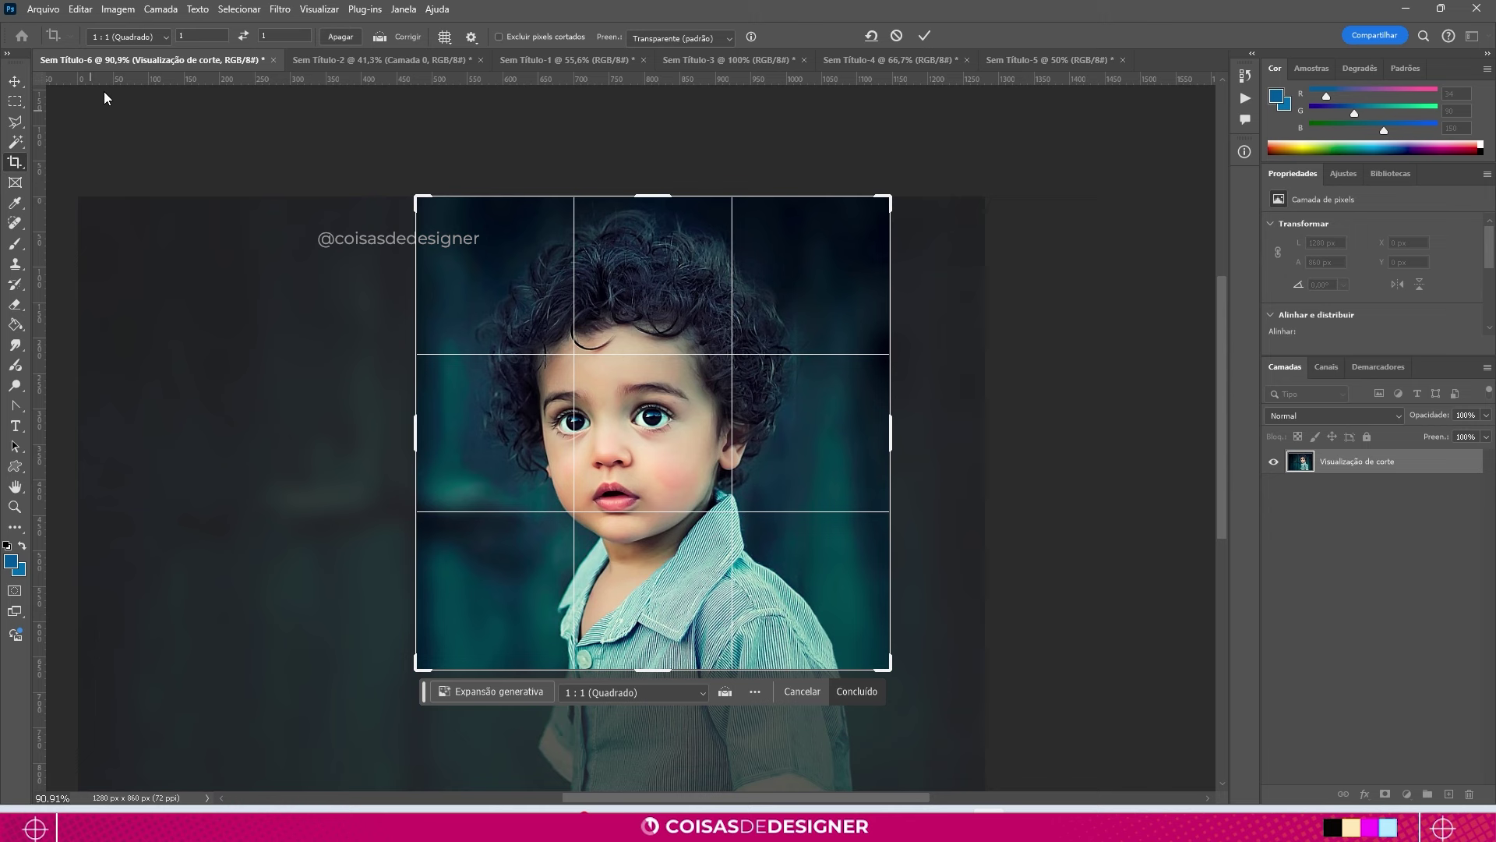
left_click(163, 41)
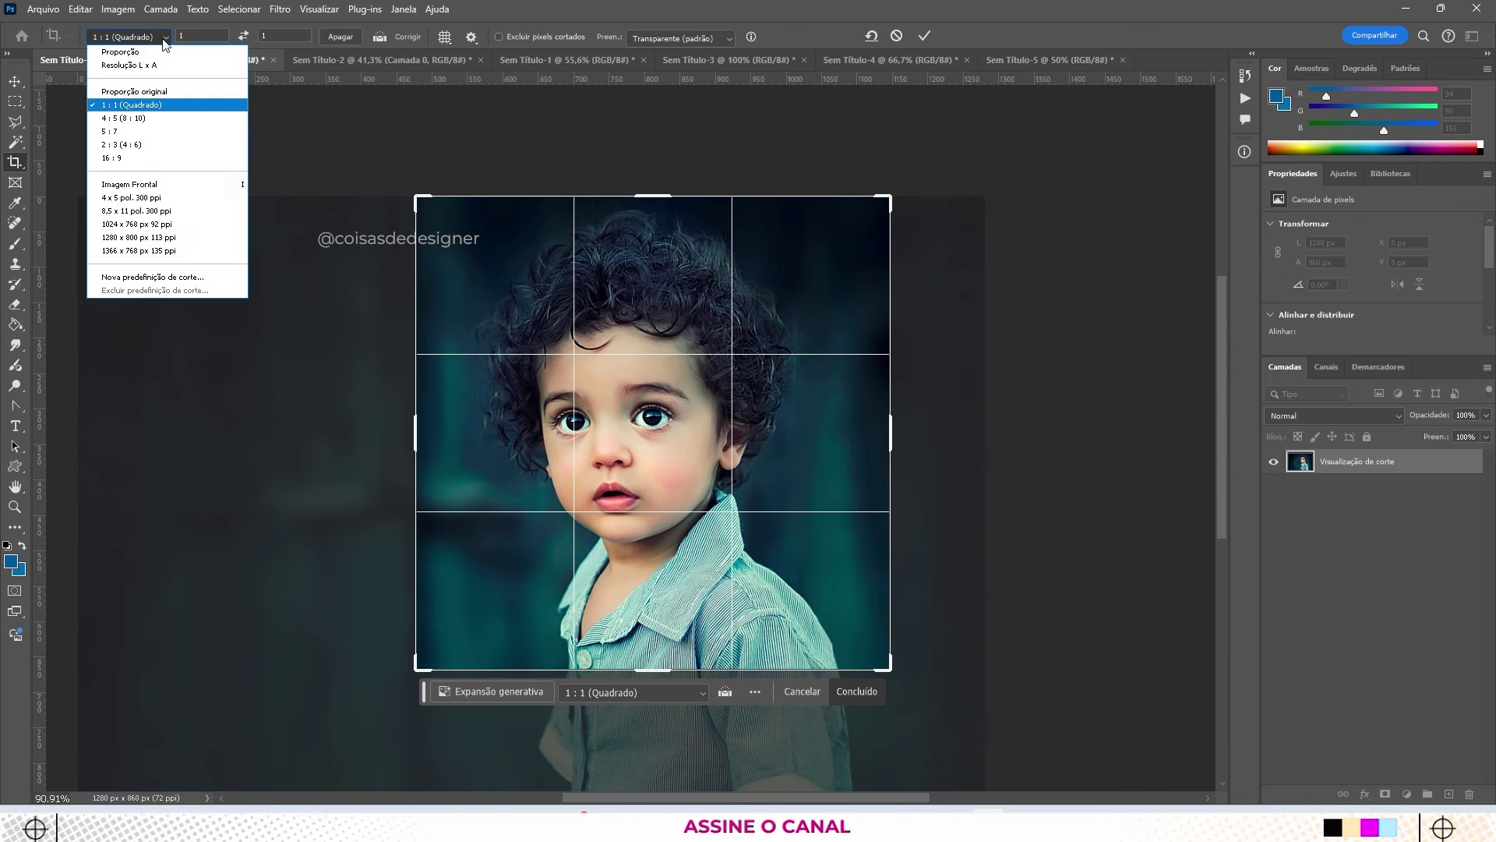
Step: Crop the photo to a 16:9 frame covering the image with the boy right of centre
left_click(115, 159)
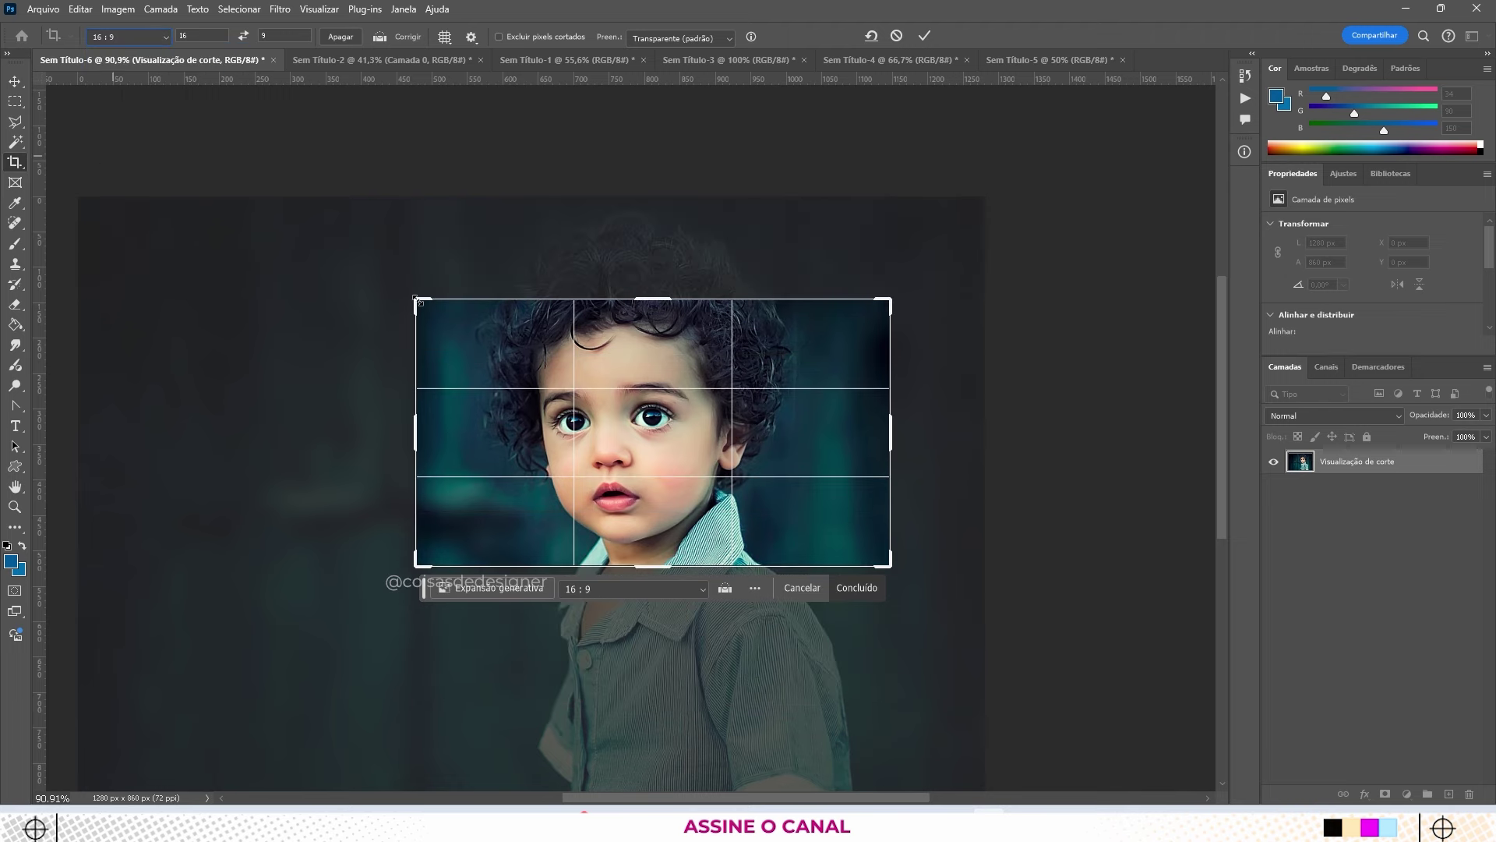
left_click_drag(415, 298, 210, 206)
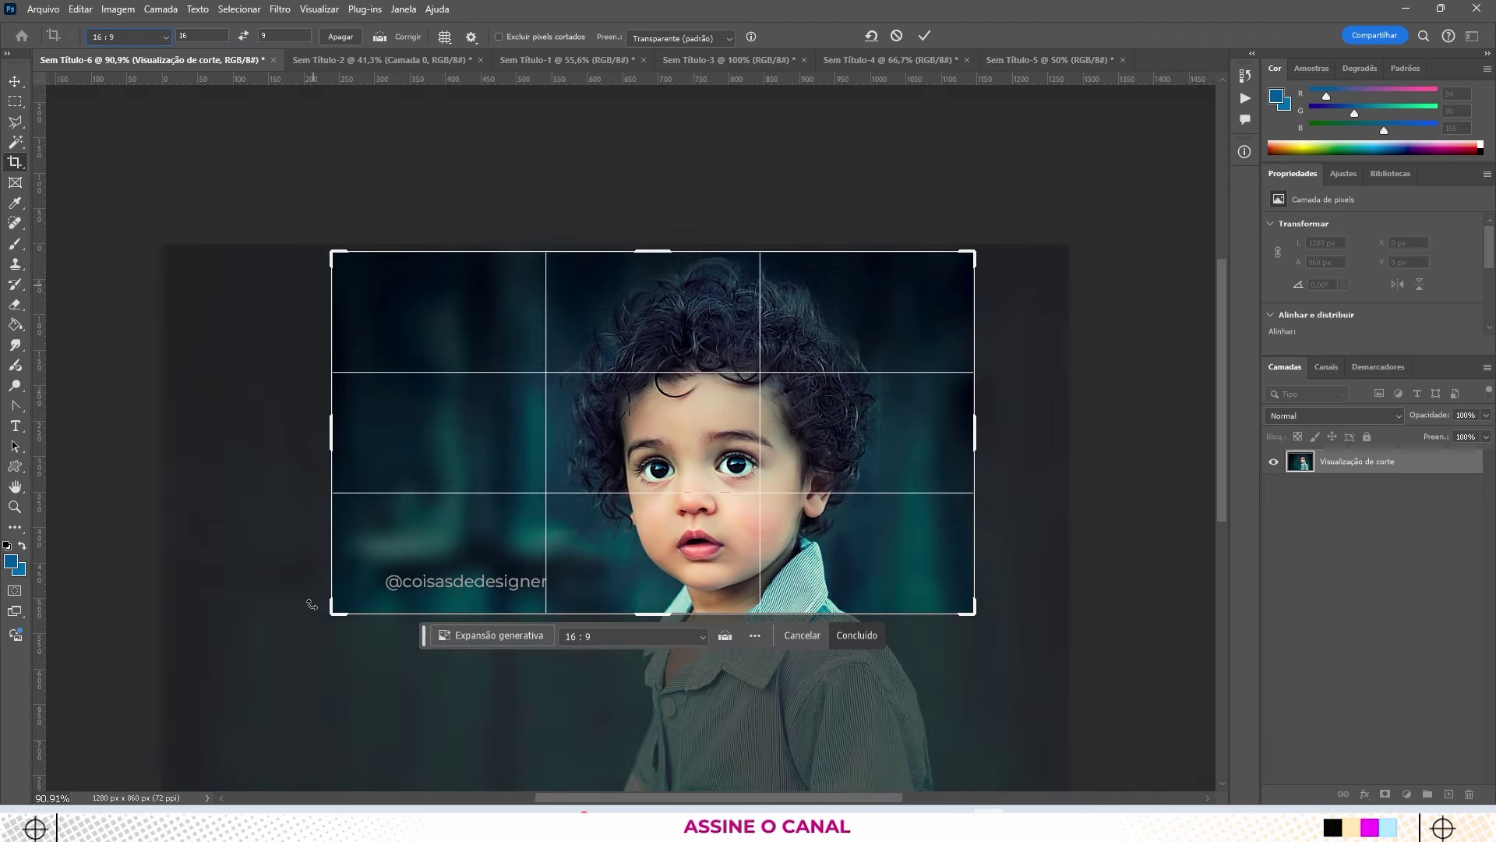
left_click_drag(332, 613, 258, 670)
left_click_drag(1053, 661, 1091, 679)
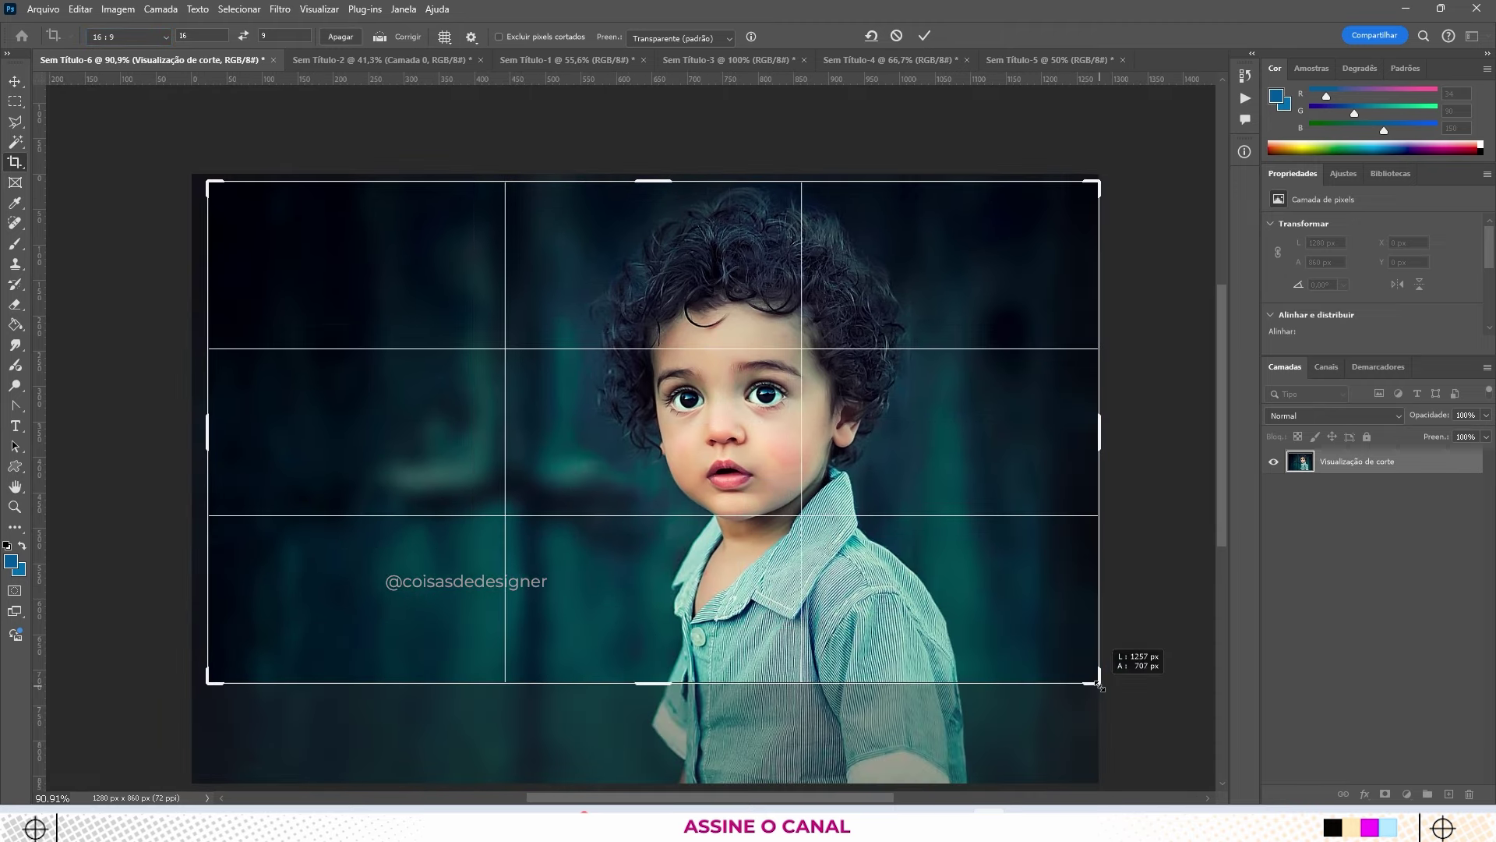
left_click(129, 37)
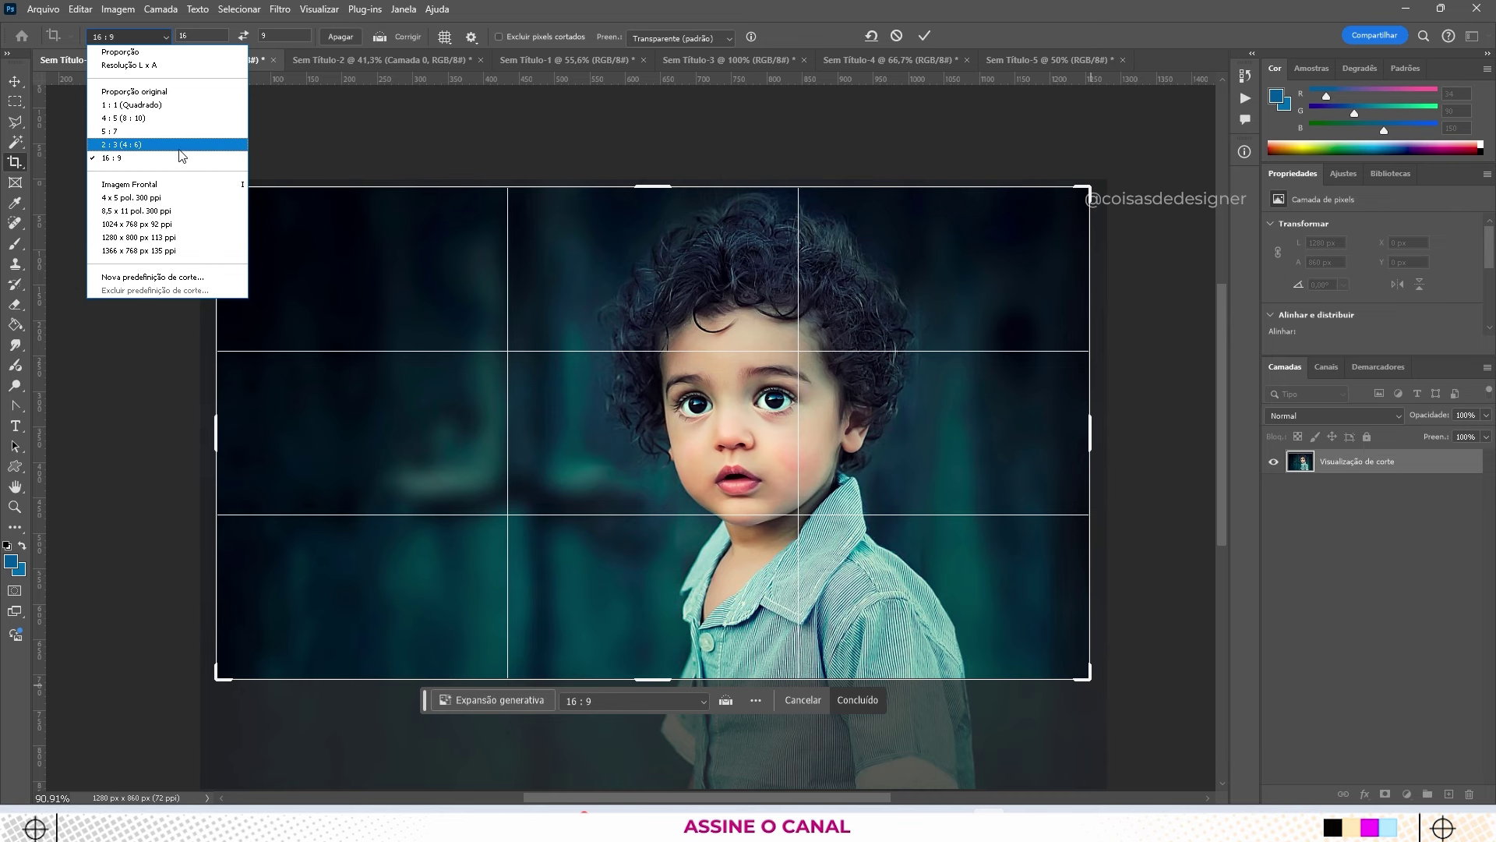
left_click(4, 86)
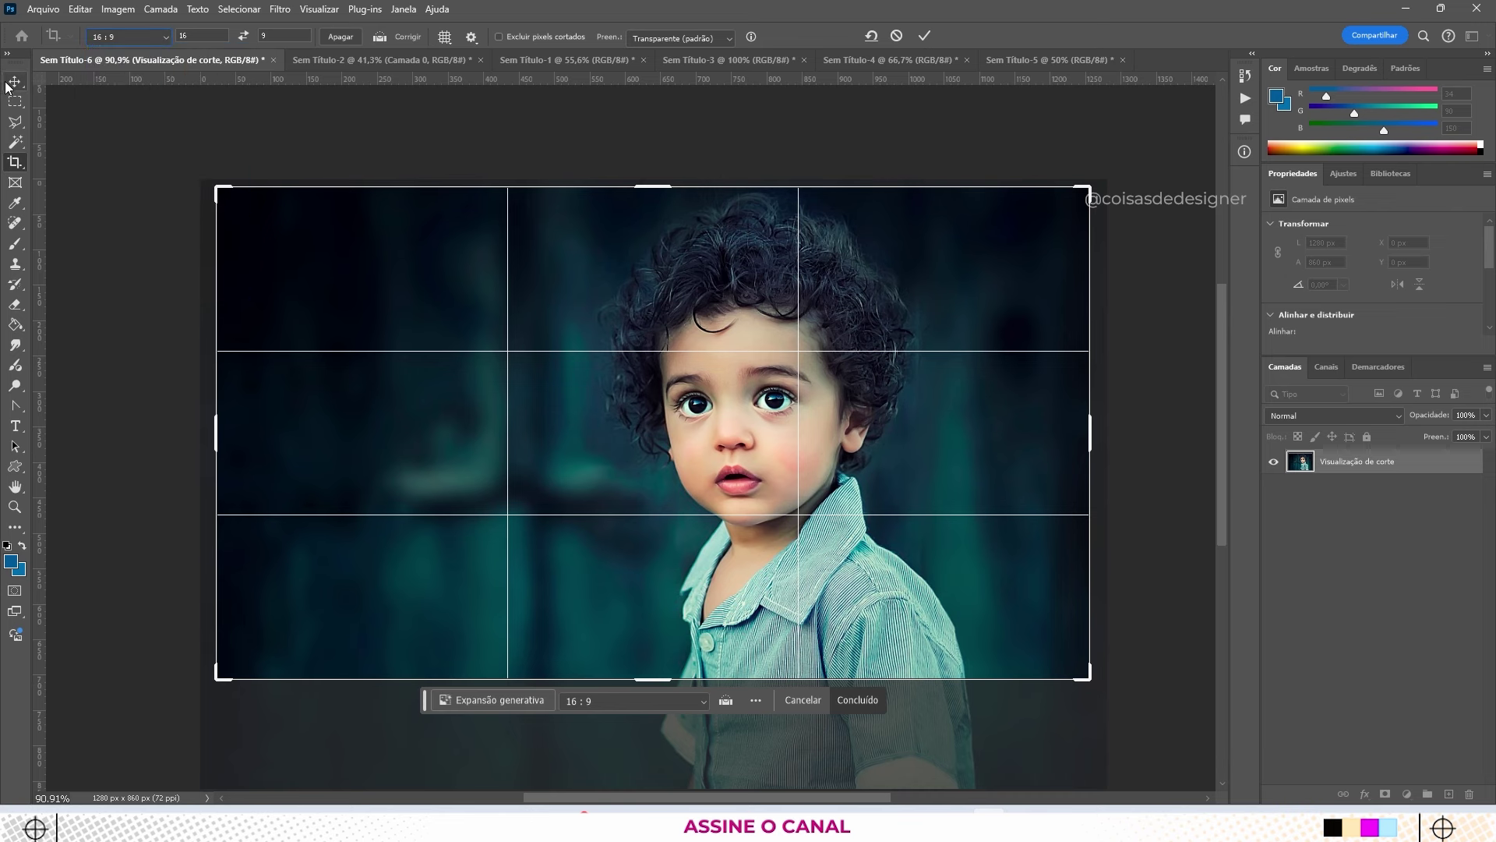
left_click(14, 162)
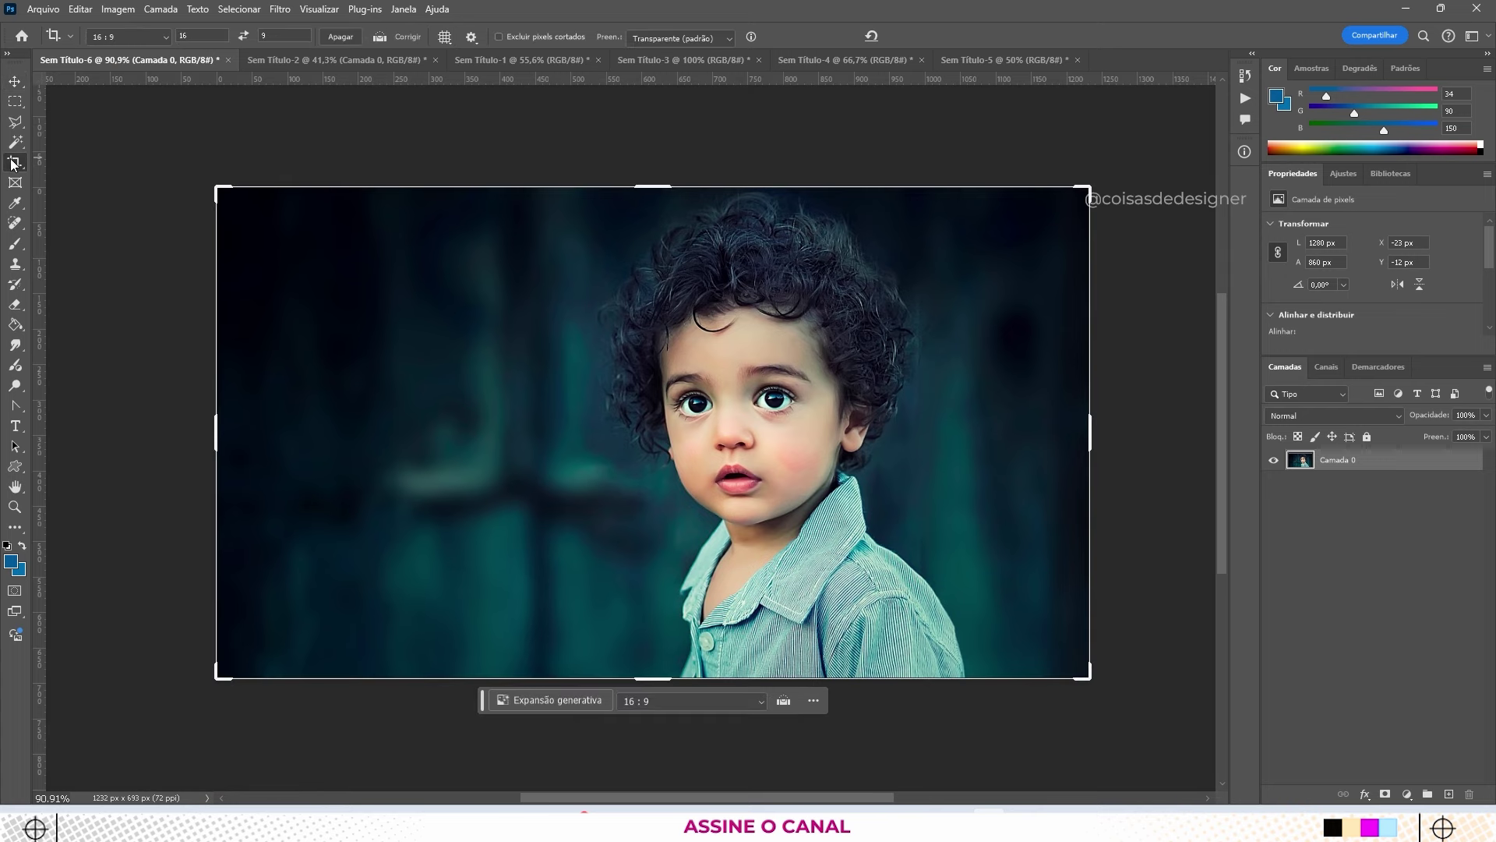
Step: Shrink the crop from the top-left and clear the 16:9 ratio for free proportions
left_click_drag(217, 188, 256, 218)
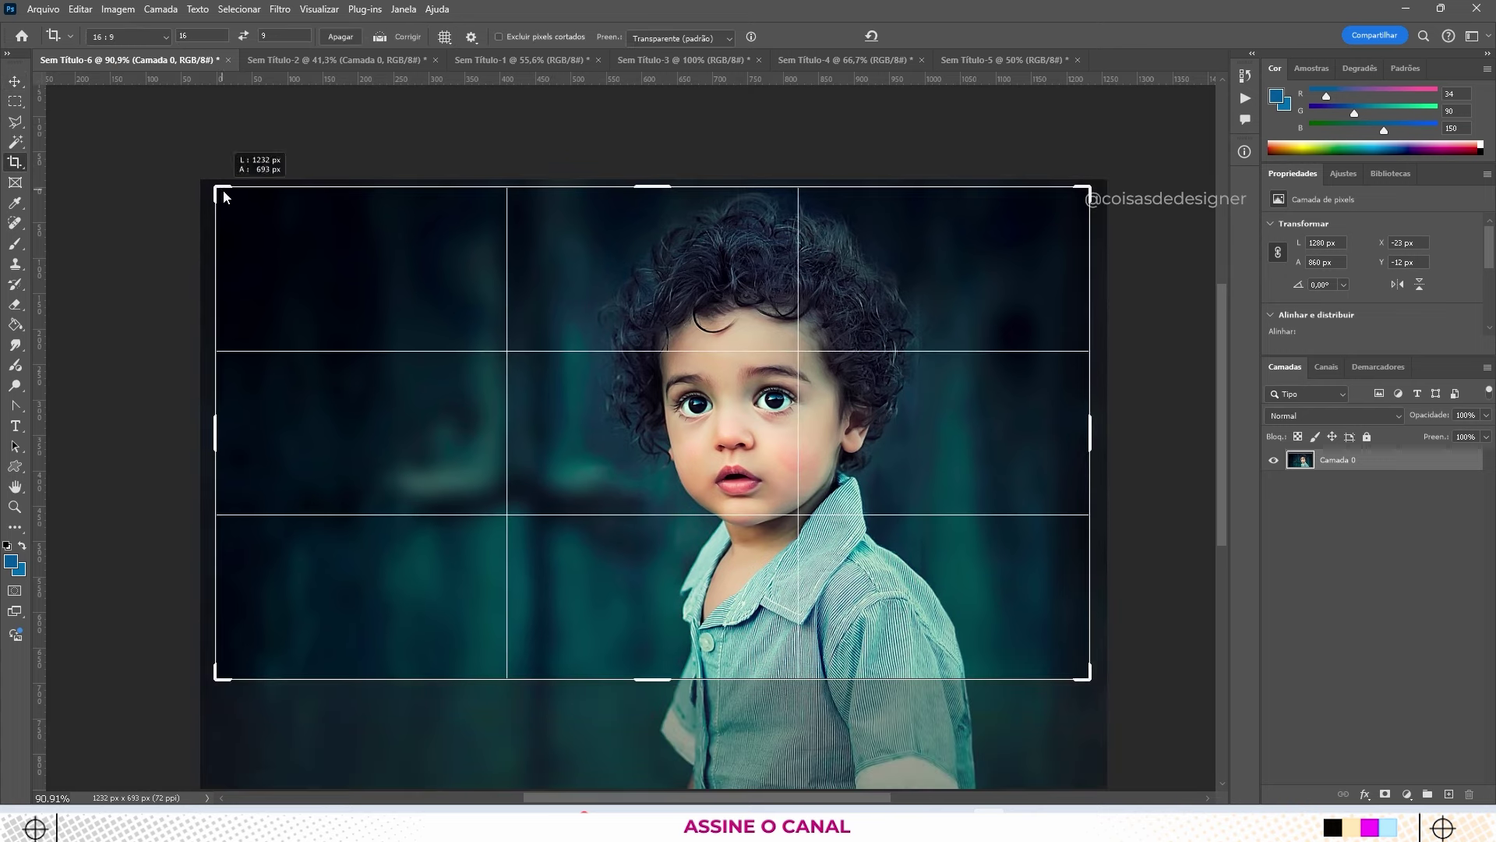
left_click_drag(252, 433, 251, 429)
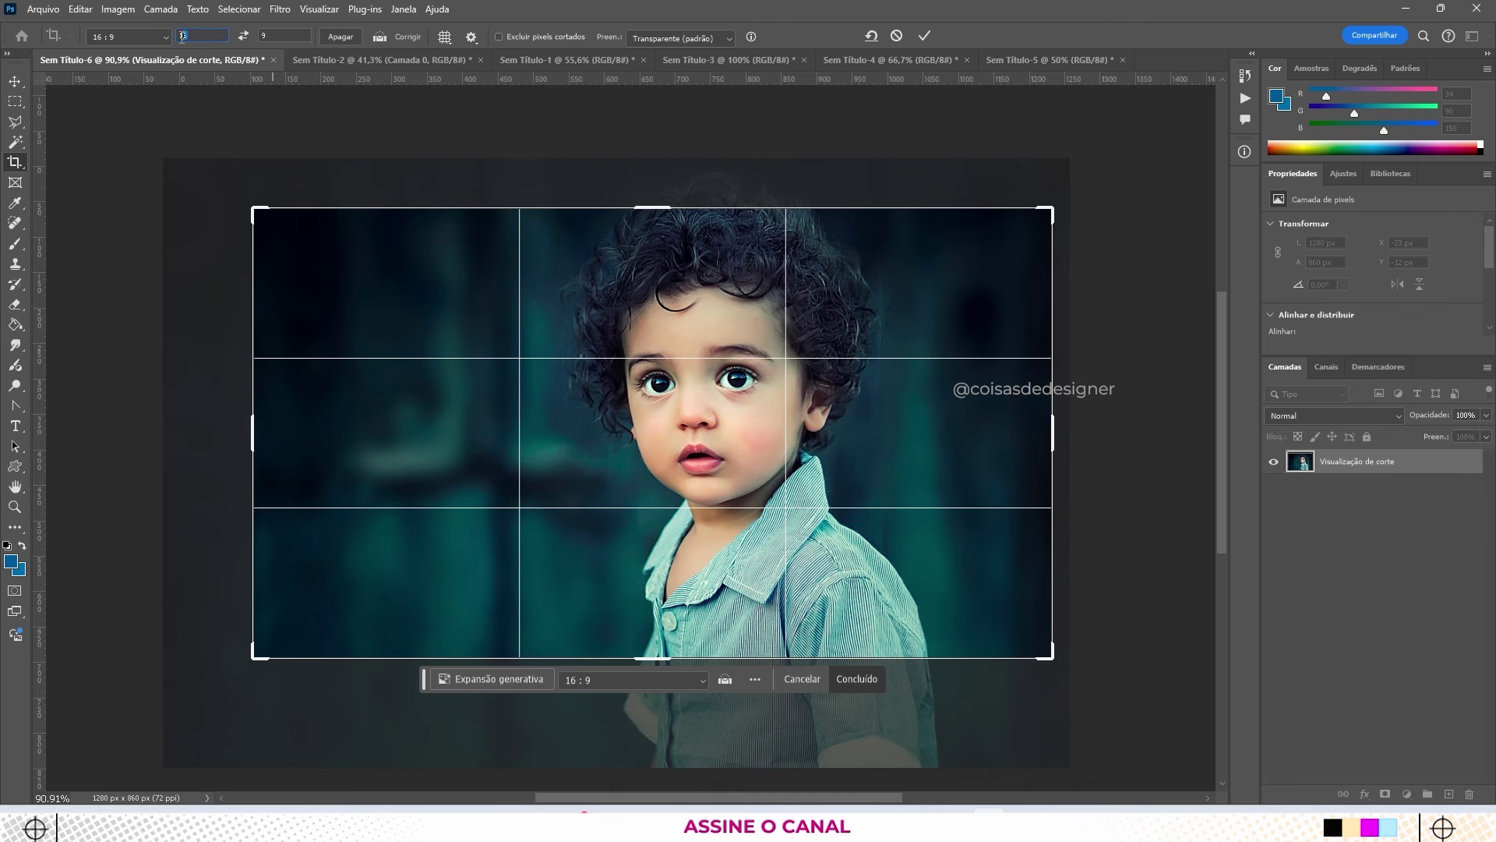
key("BackSpace")
key("BackSpace")
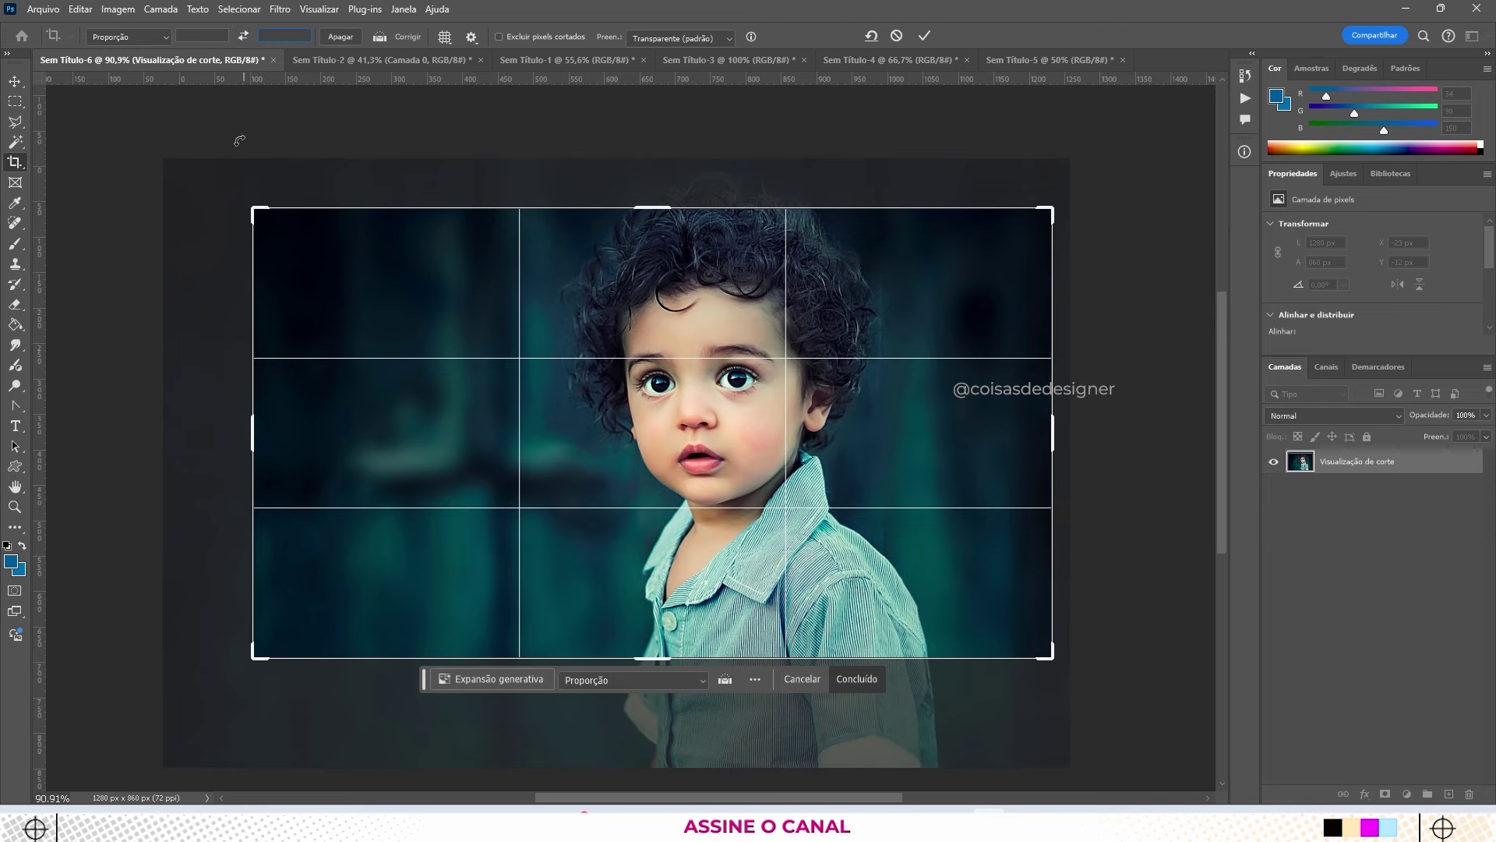
Step: Crop to a tall 614 × 836 px free-proportion portrait of the boy's face and shoulders
mouse_move(249, 440)
left_mouse_down()
mouse_move(201, 419)
mouse_move(367, 436)
left_mouse_up()
left_click_drag(702, 485, 675, 543)
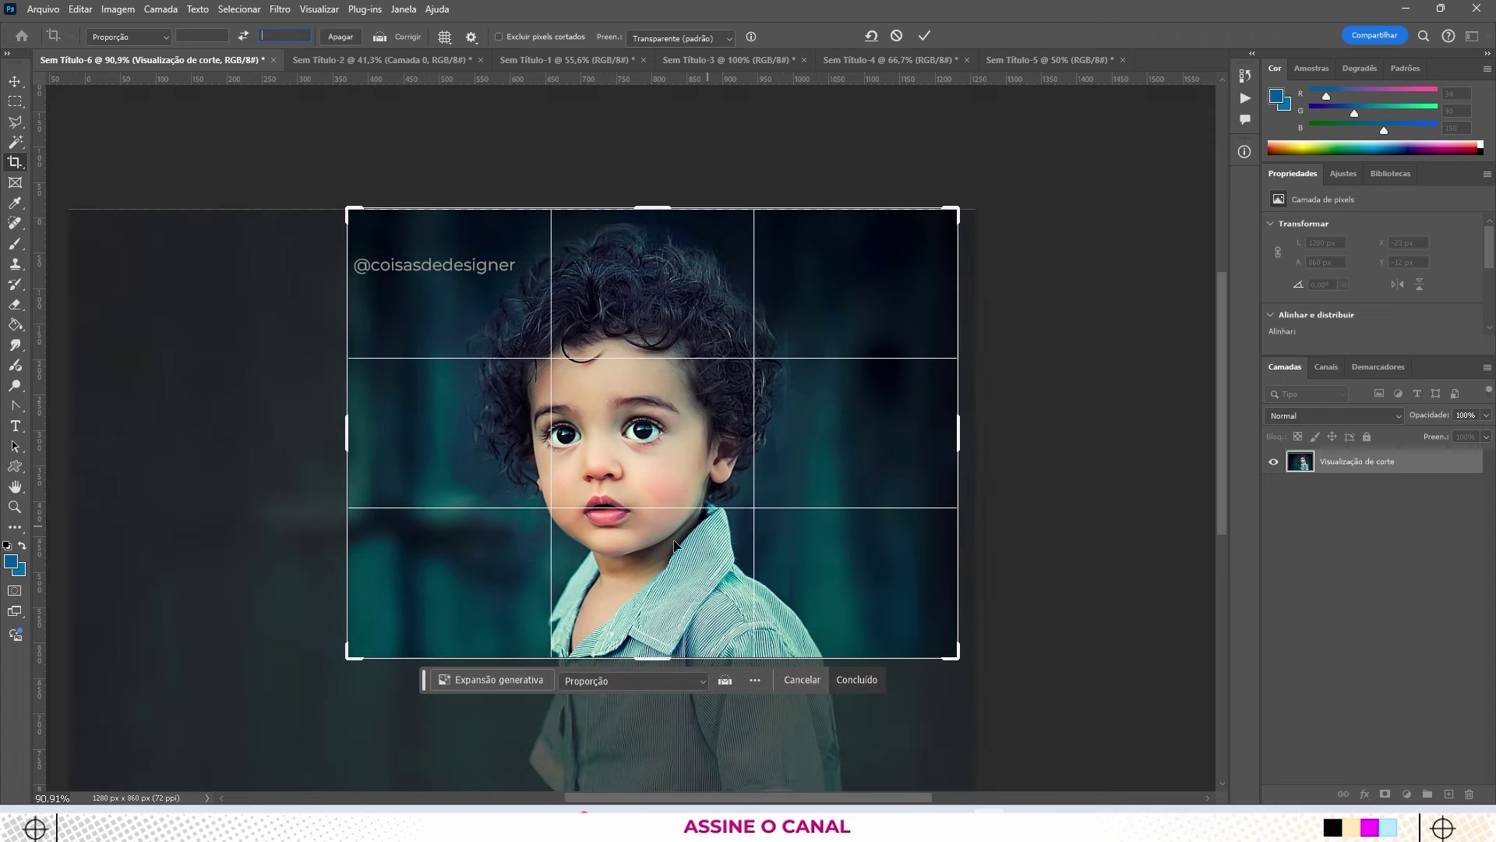
left_click_drag(349, 658, 396, 801)
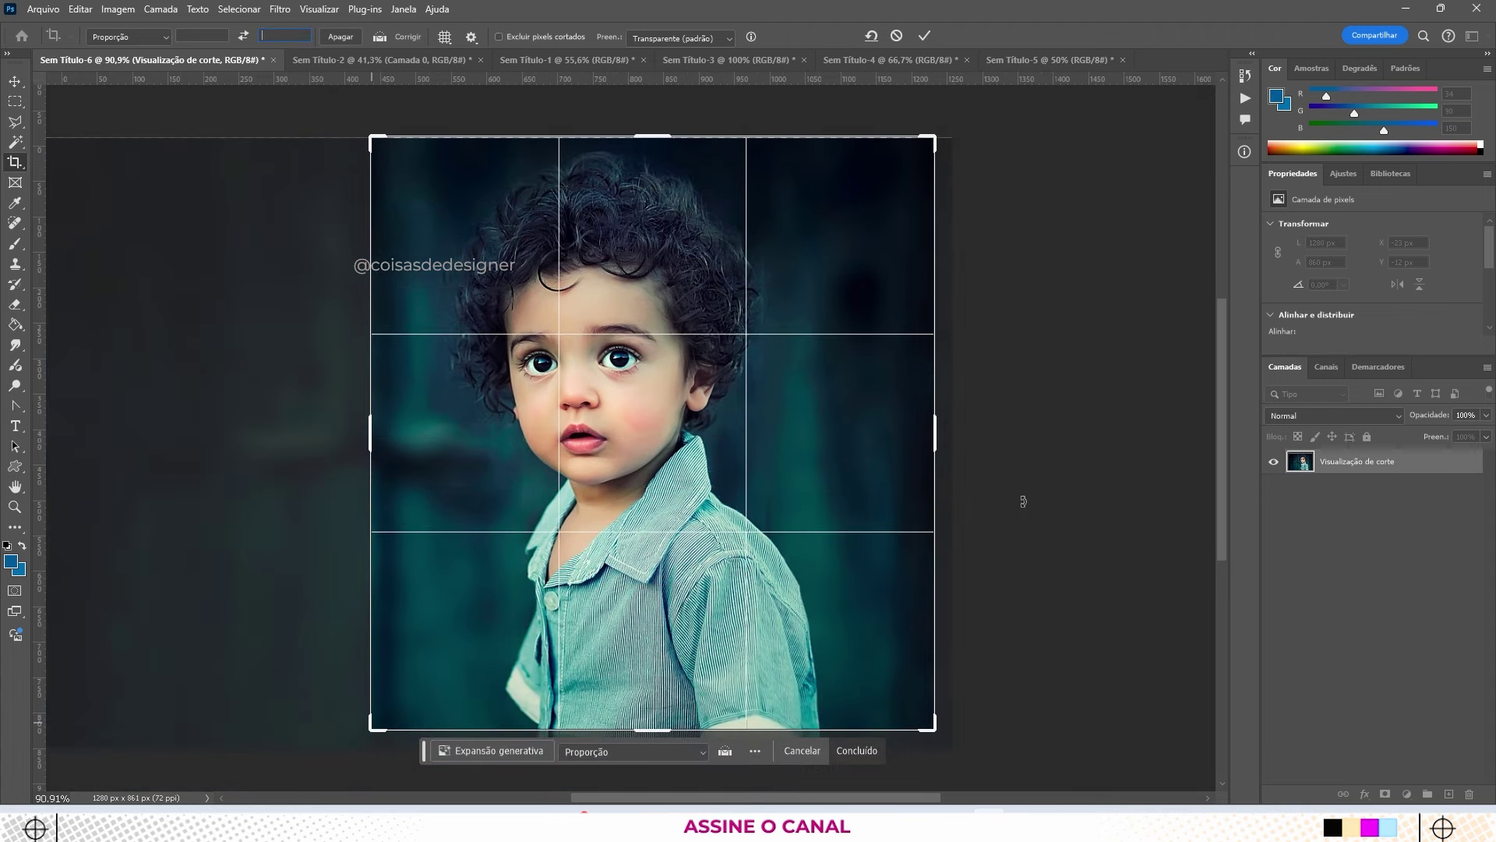
left_click_drag(943, 435, 872, 436)
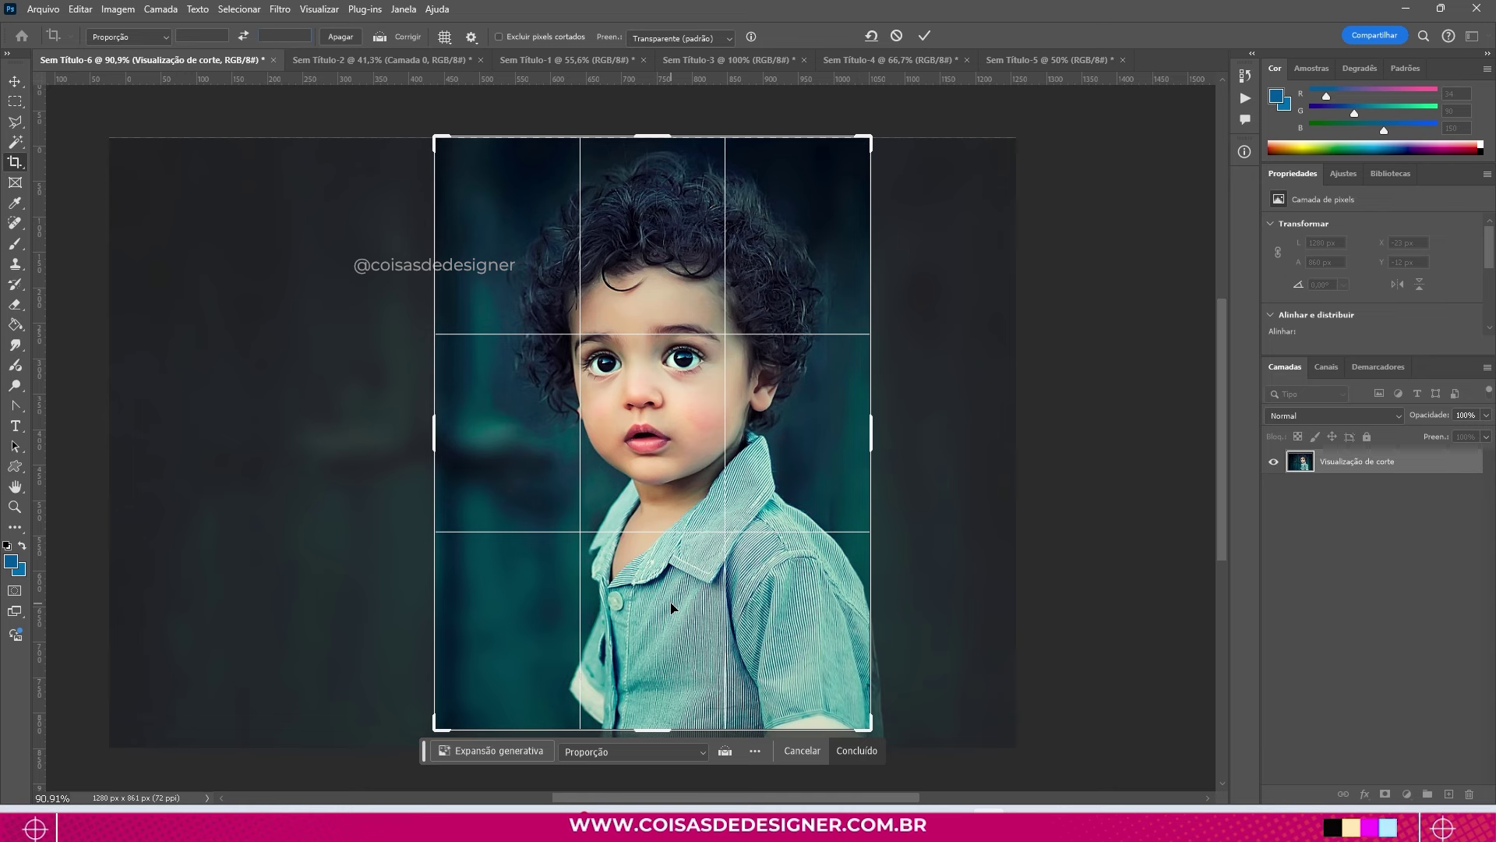
key("Return")
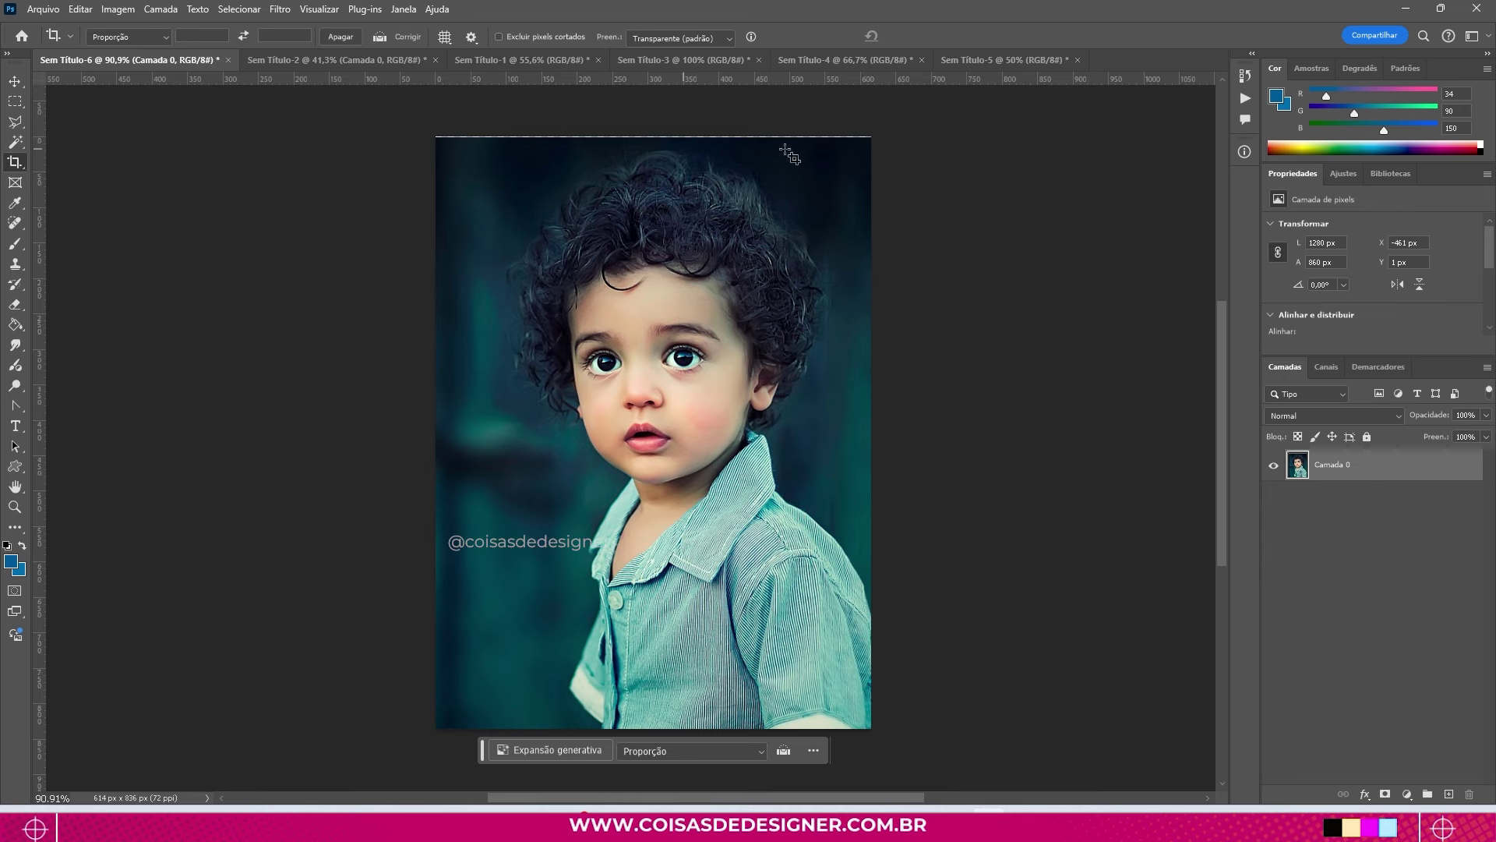
Step: Extend the crop above the portrait's top and commit, adding an empty transparent strip
left_click(431, 156)
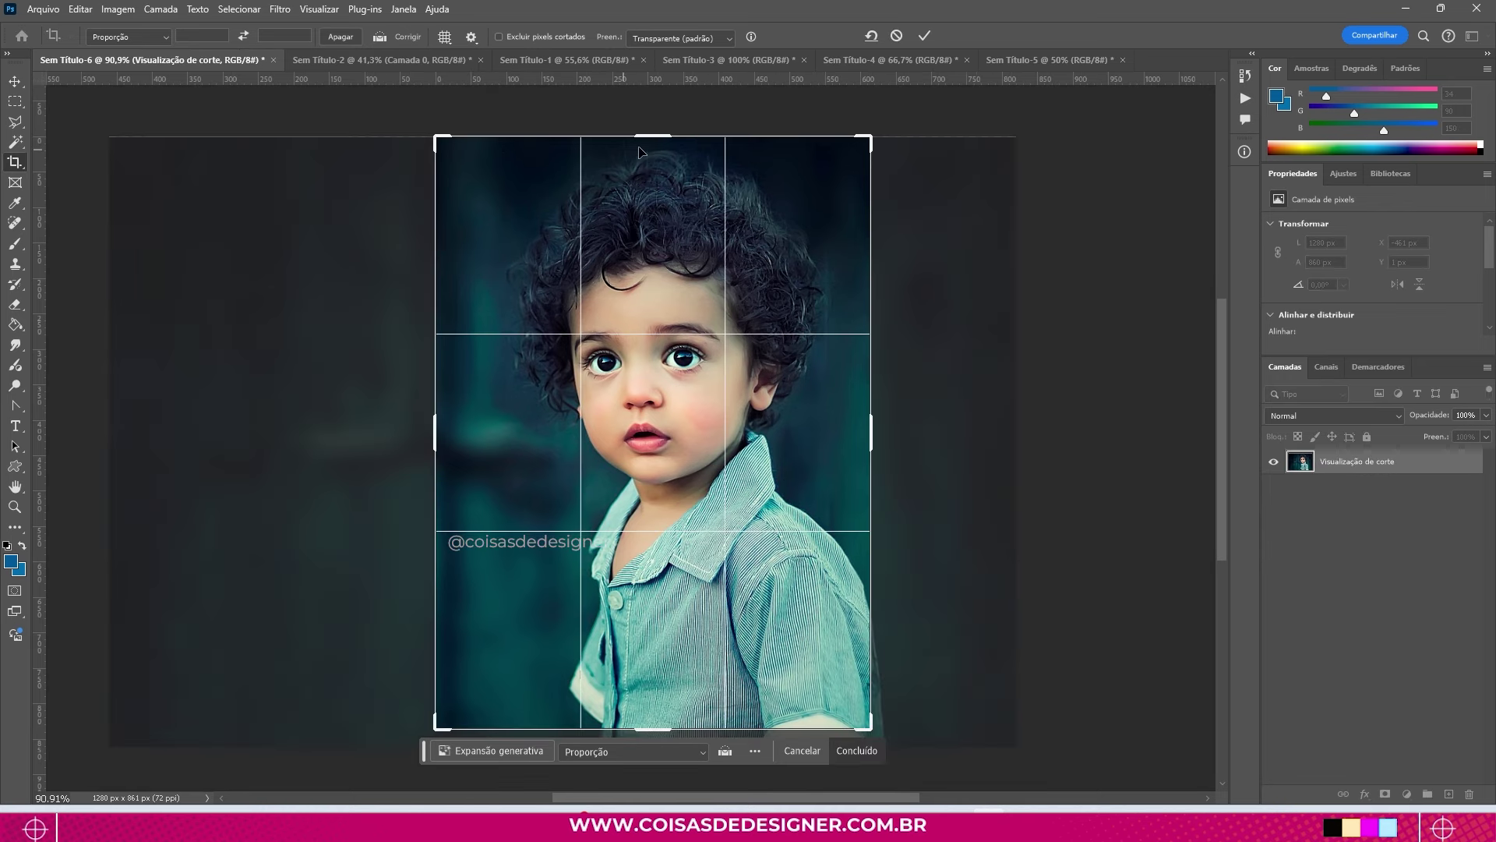
left_click_drag(653, 136, 656, 121)
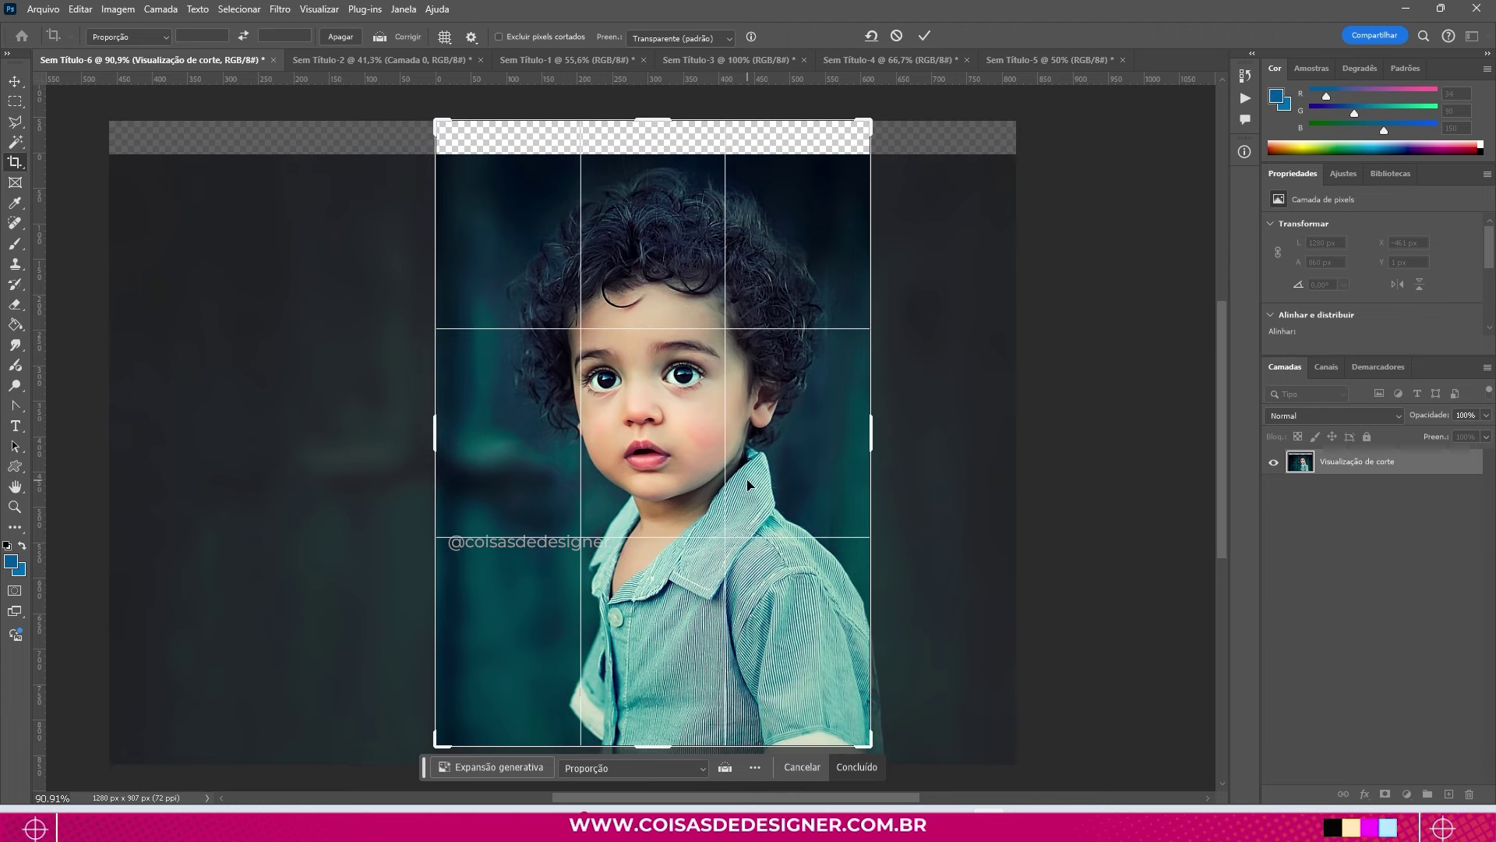
key("Return")
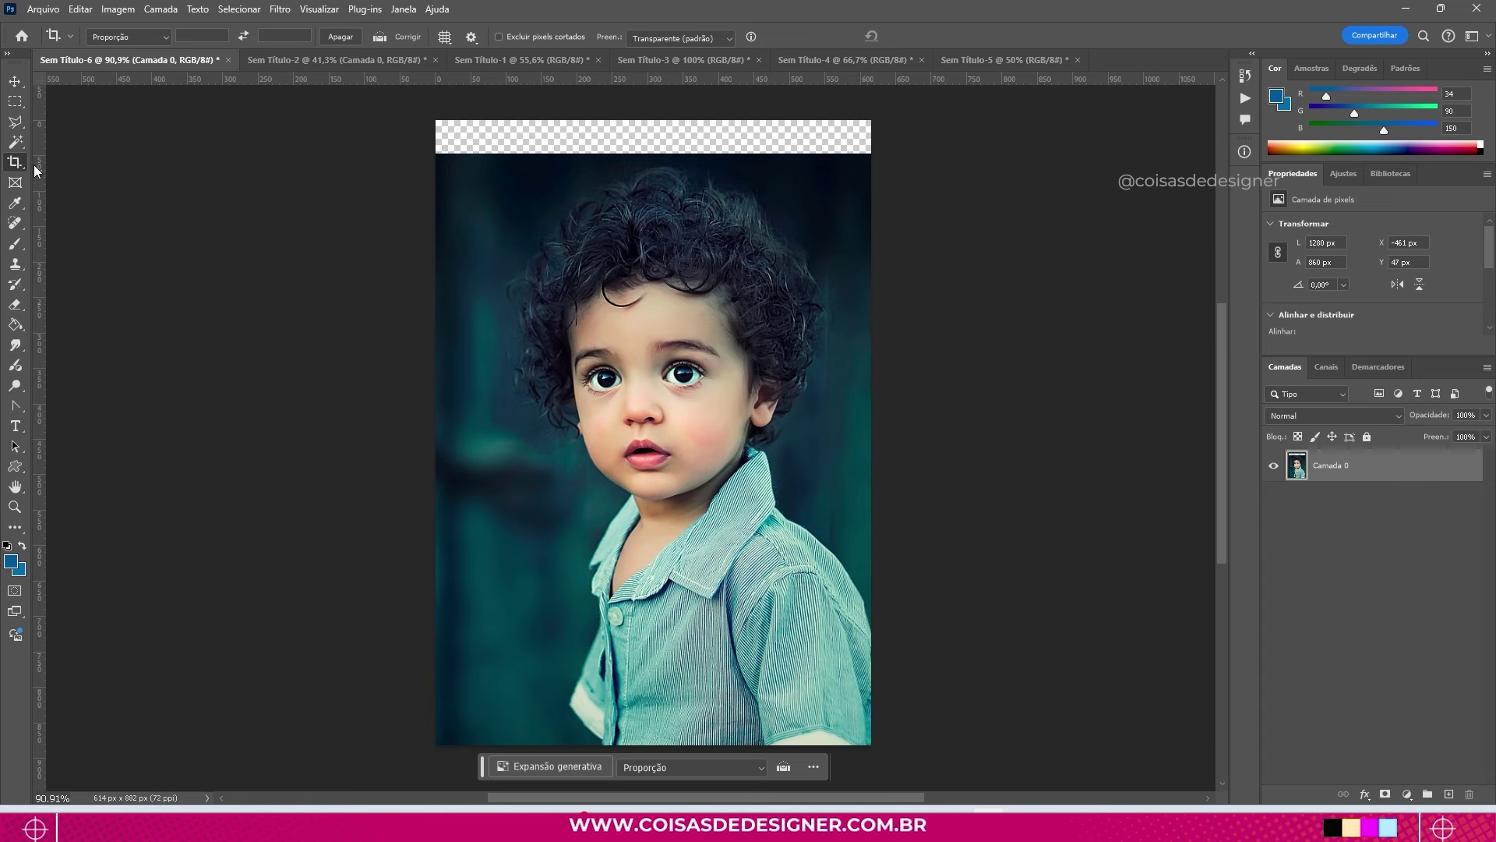
left_click(497, 257)
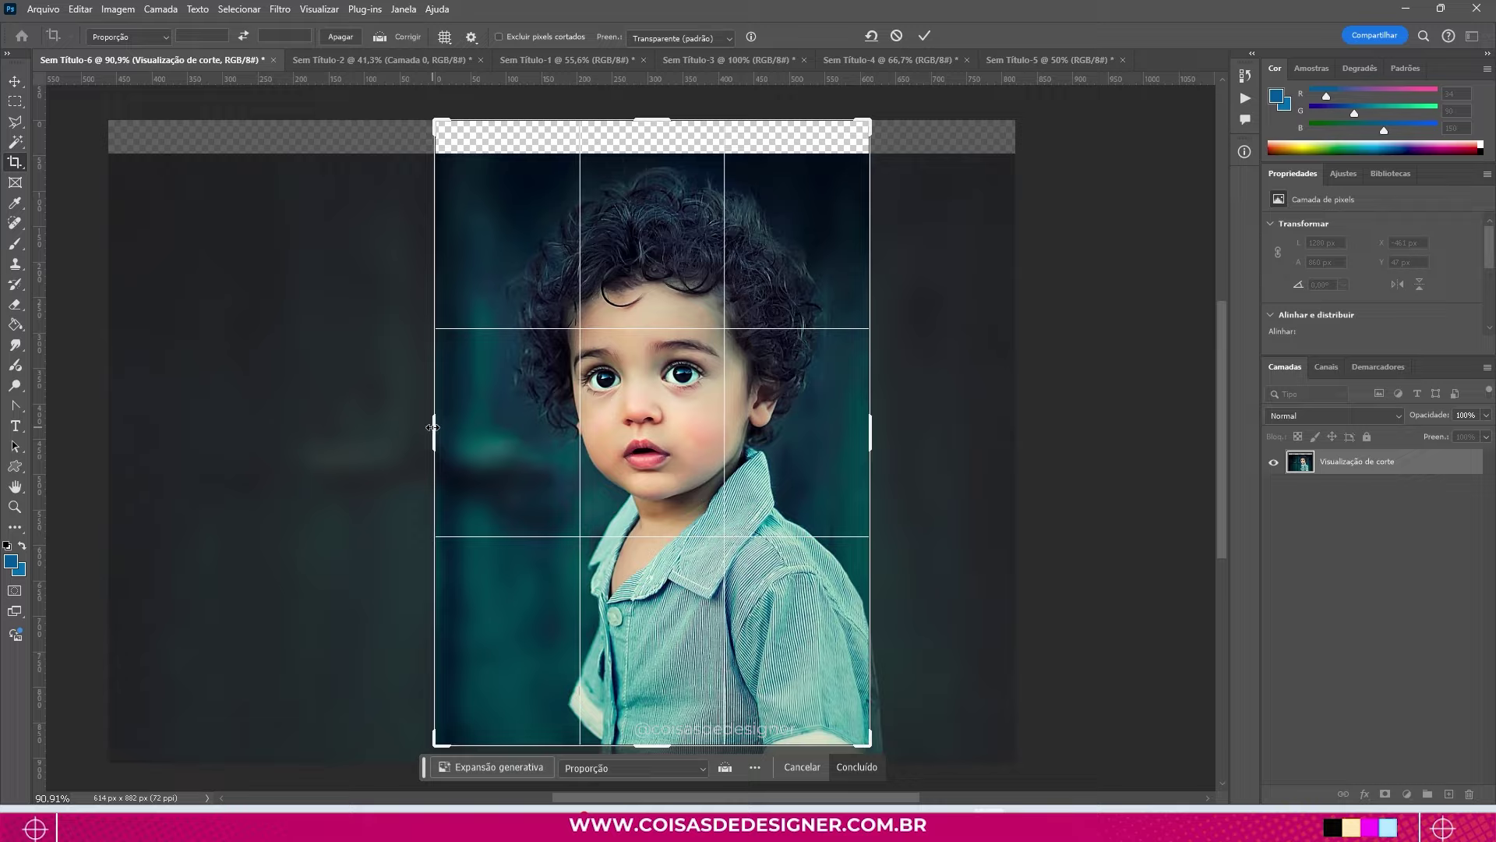
Step: Frame a near-square 699 × 700 px crop around the boy's head with cropped pixels discarded
left_click_drag(435, 432, 273, 432)
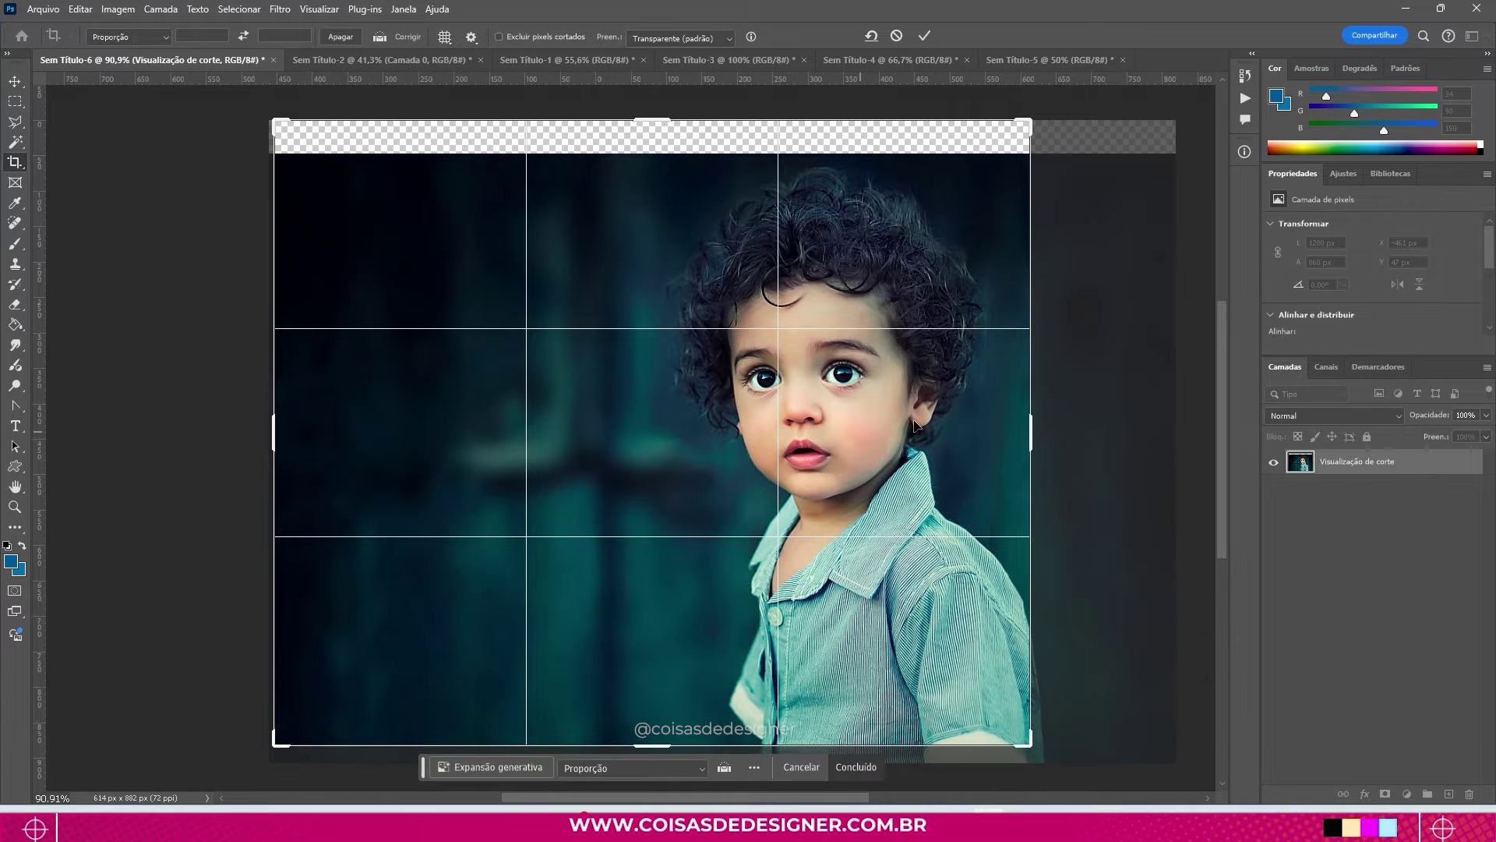
left_click_drag(1024, 434, 1120, 421)
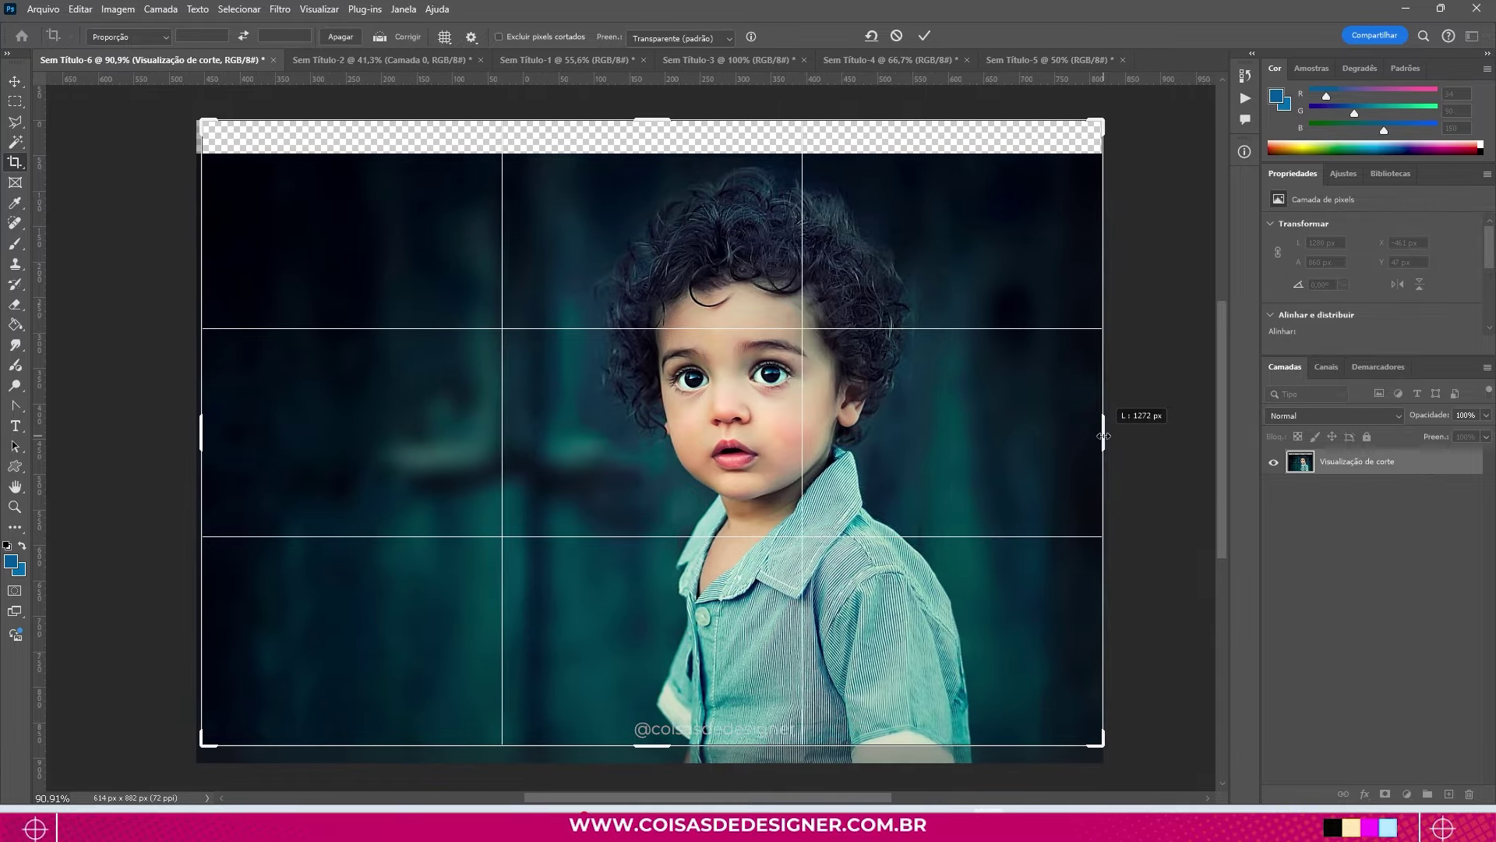
left_click_drag(655, 121, 666, 138)
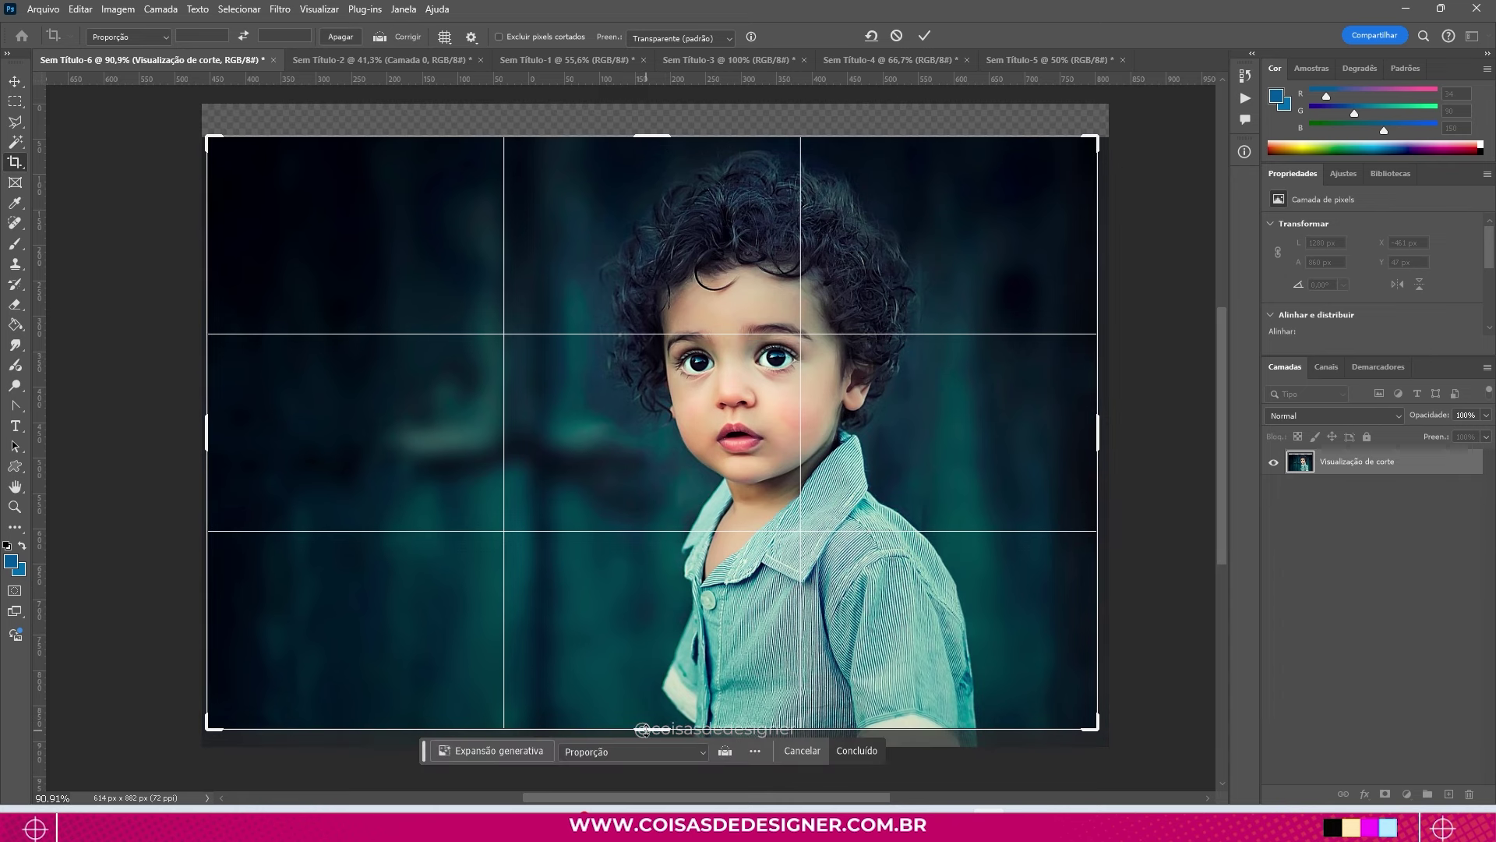
left_click_drag(644, 730, 647, 742)
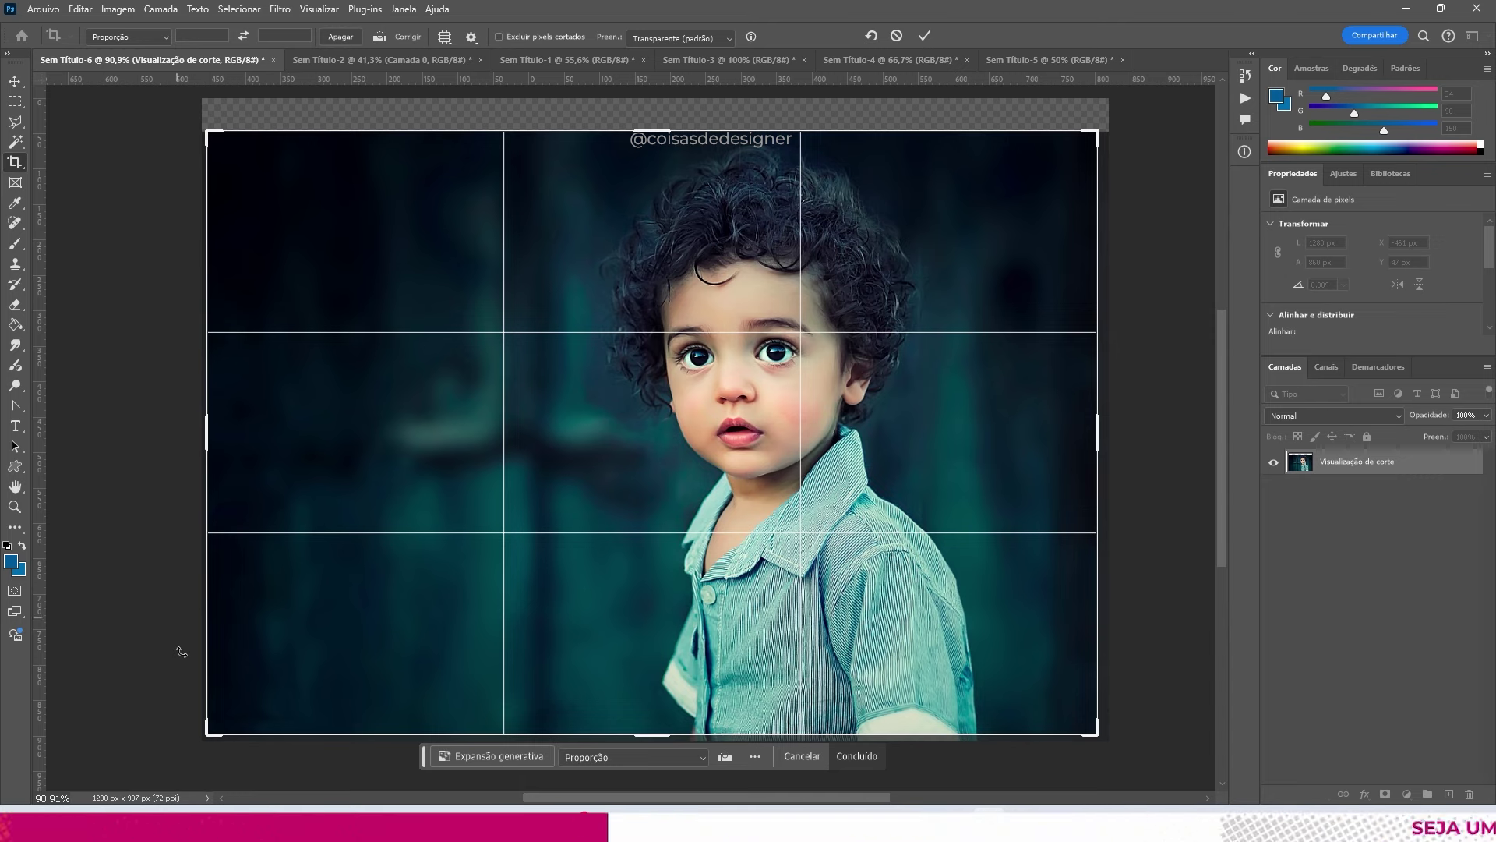
left_click_drag(209, 749, 358, 689)
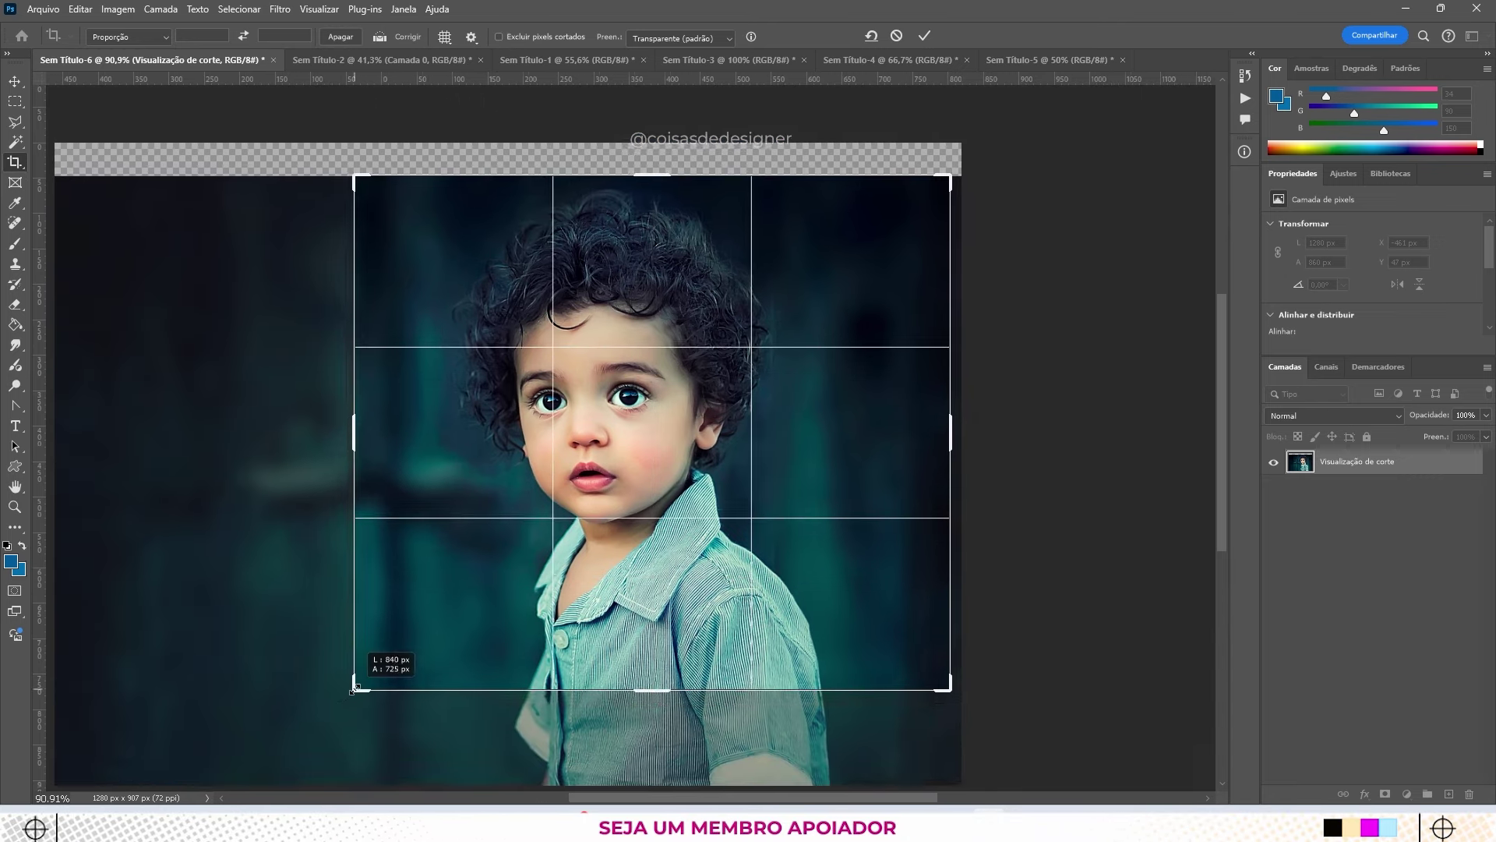
left_click_drag(943, 184, 846, 194)
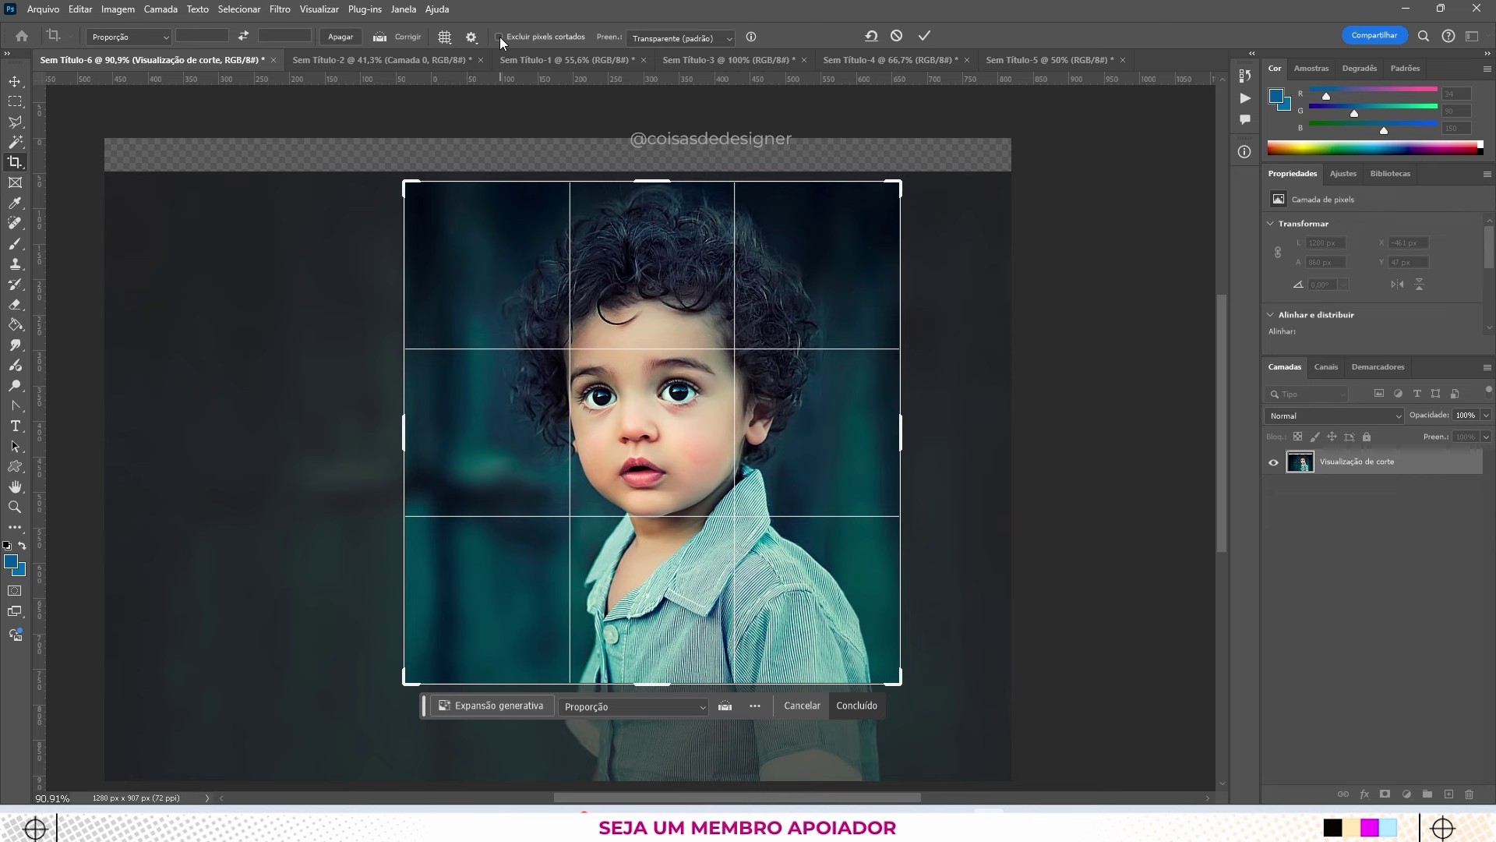
left_click(499, 36)
Step: Commit the 699 × 700 crop, then stretch a new crop beyond the photo's edges
key("Return")
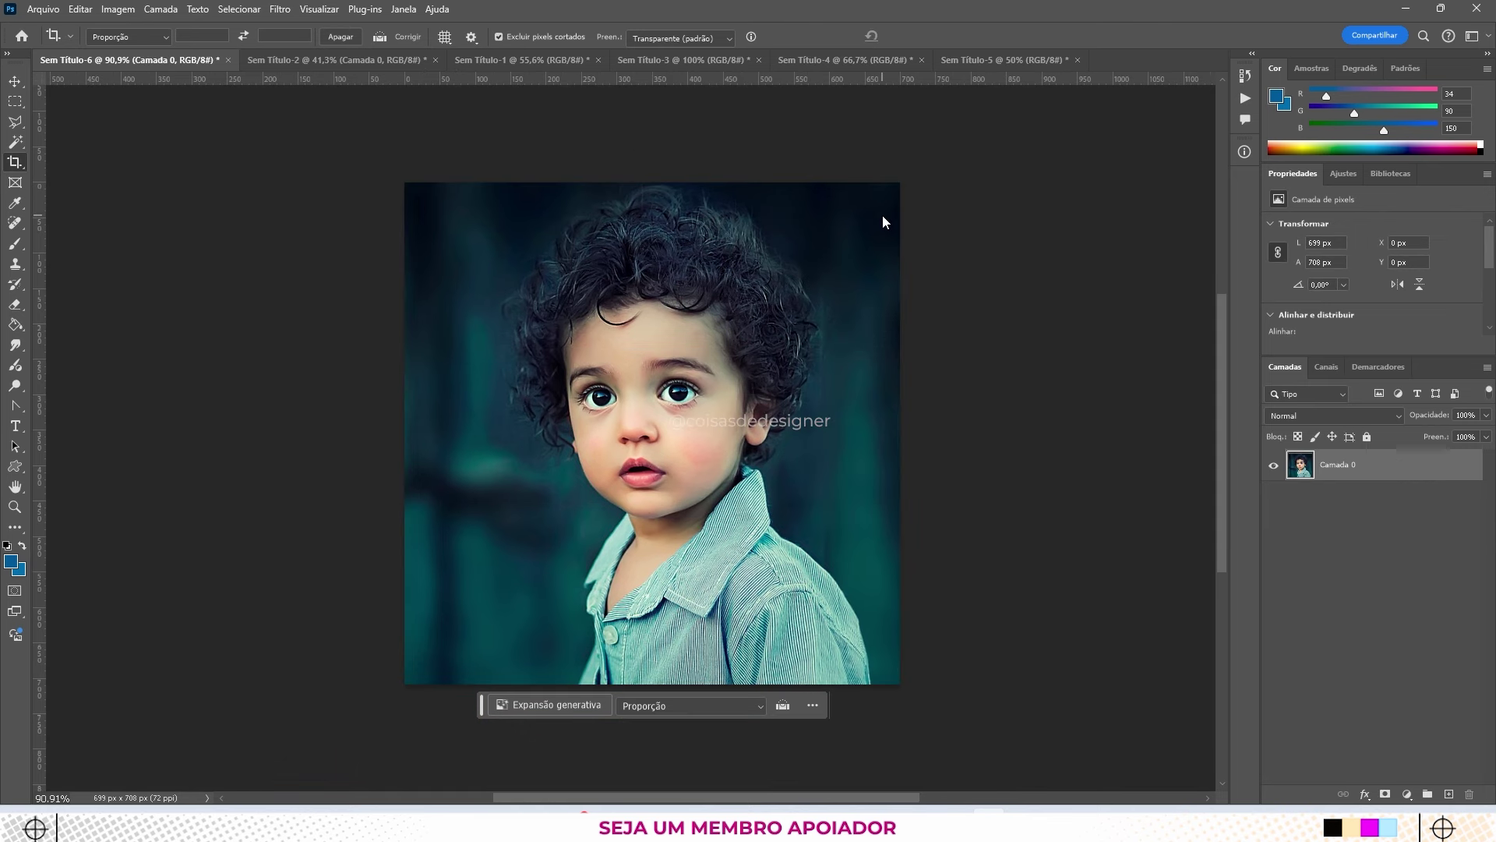
left_click(628, 289)
left_click_drag(404, 434, 343, 430)
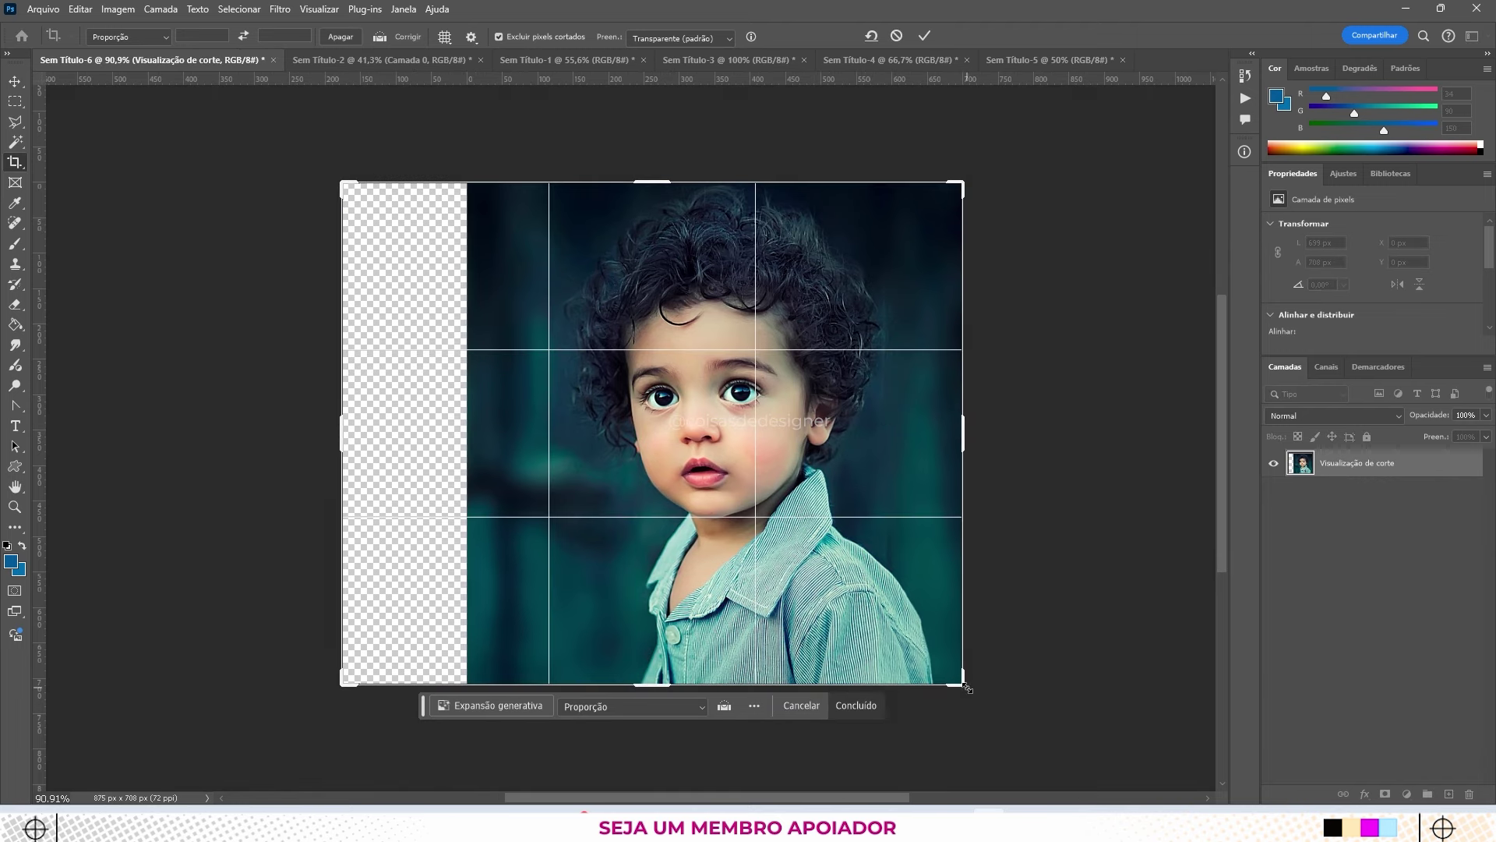
left_click_drag(965, 687, 1119, 755)
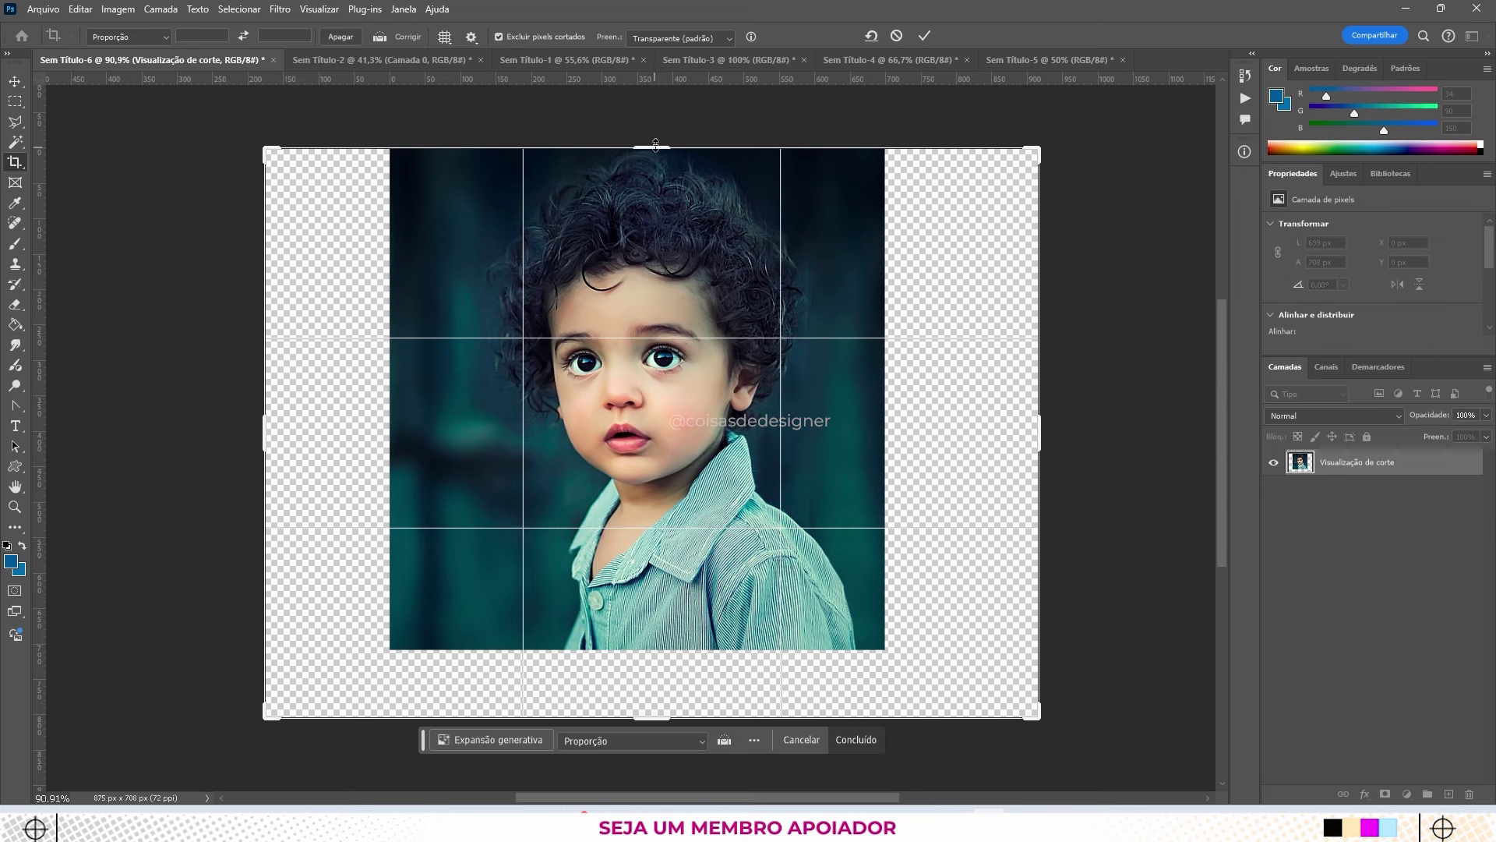
left_click_drag(653, 149, 652, 121)
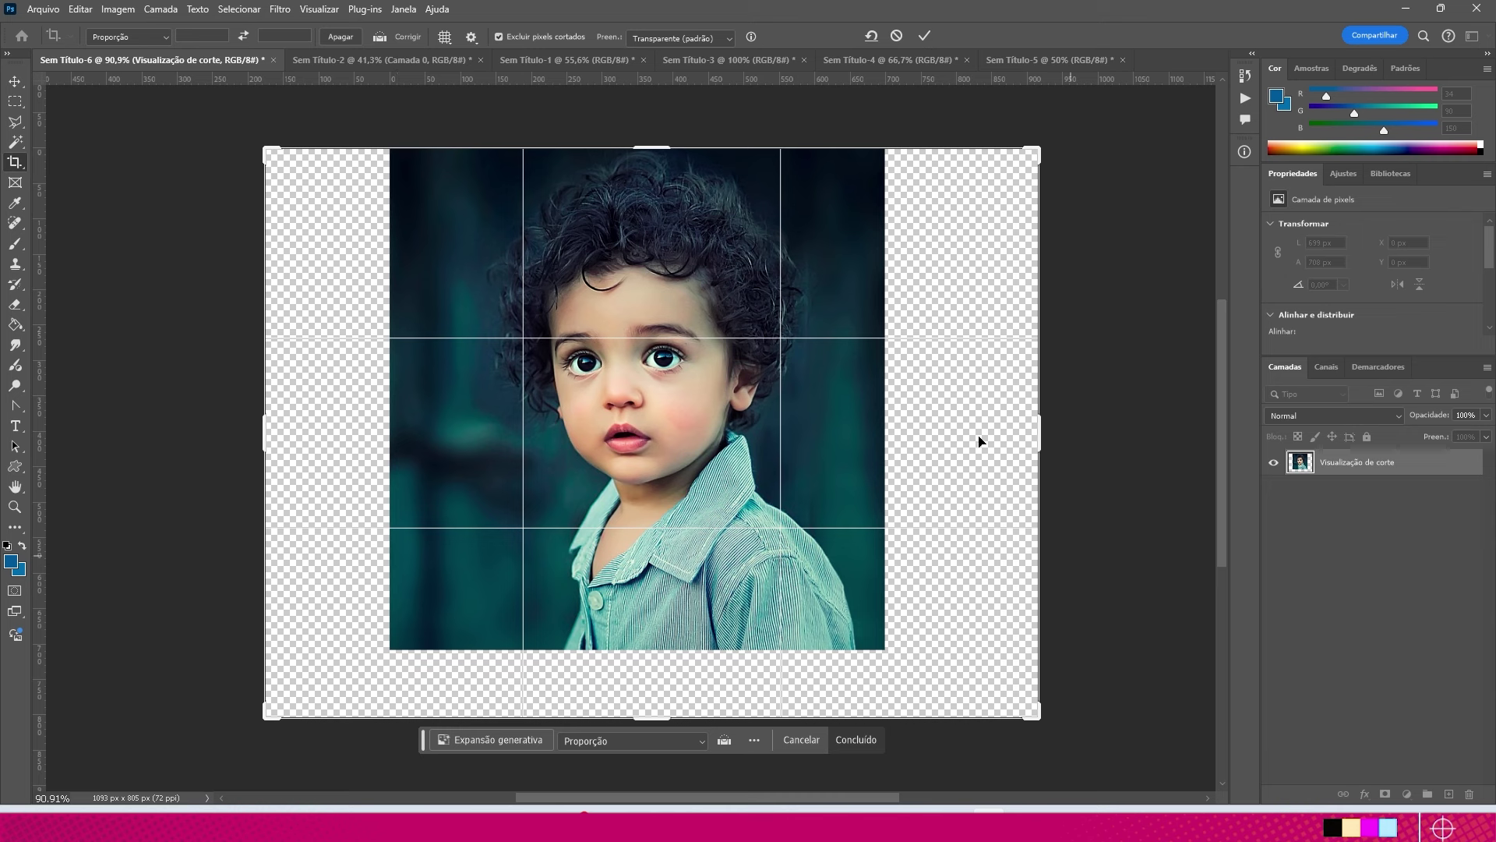
Step: Tighten the crop to a 501 × 640 px portrait, discarding cropped pixels, and commit
left_click(499, 37)
left_click(502, 37)
left_click_drag(270, 728, 484, 649)
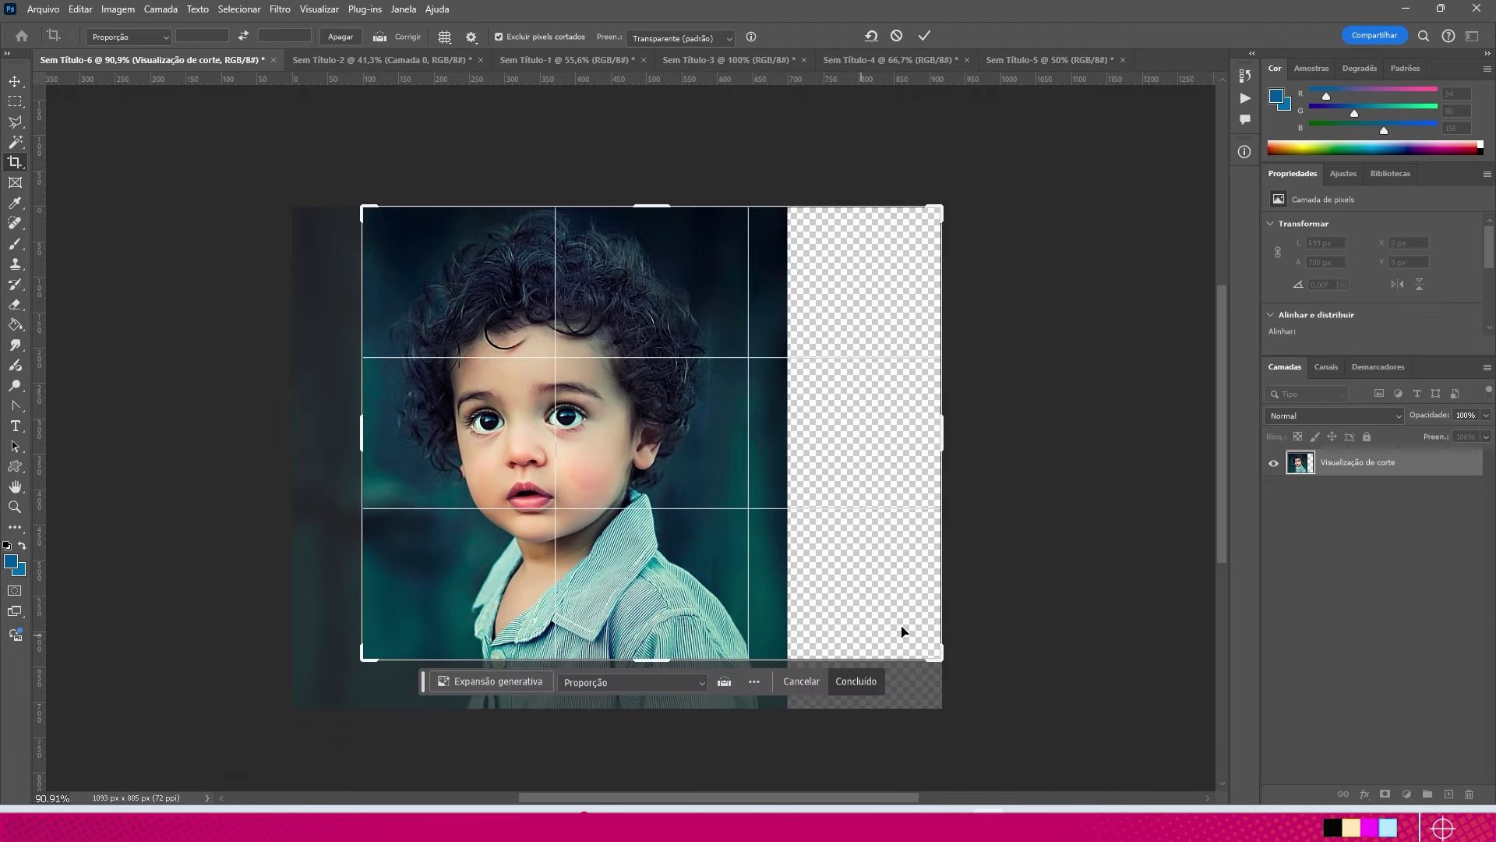
left_click_drag(941, 450, 858, 440)
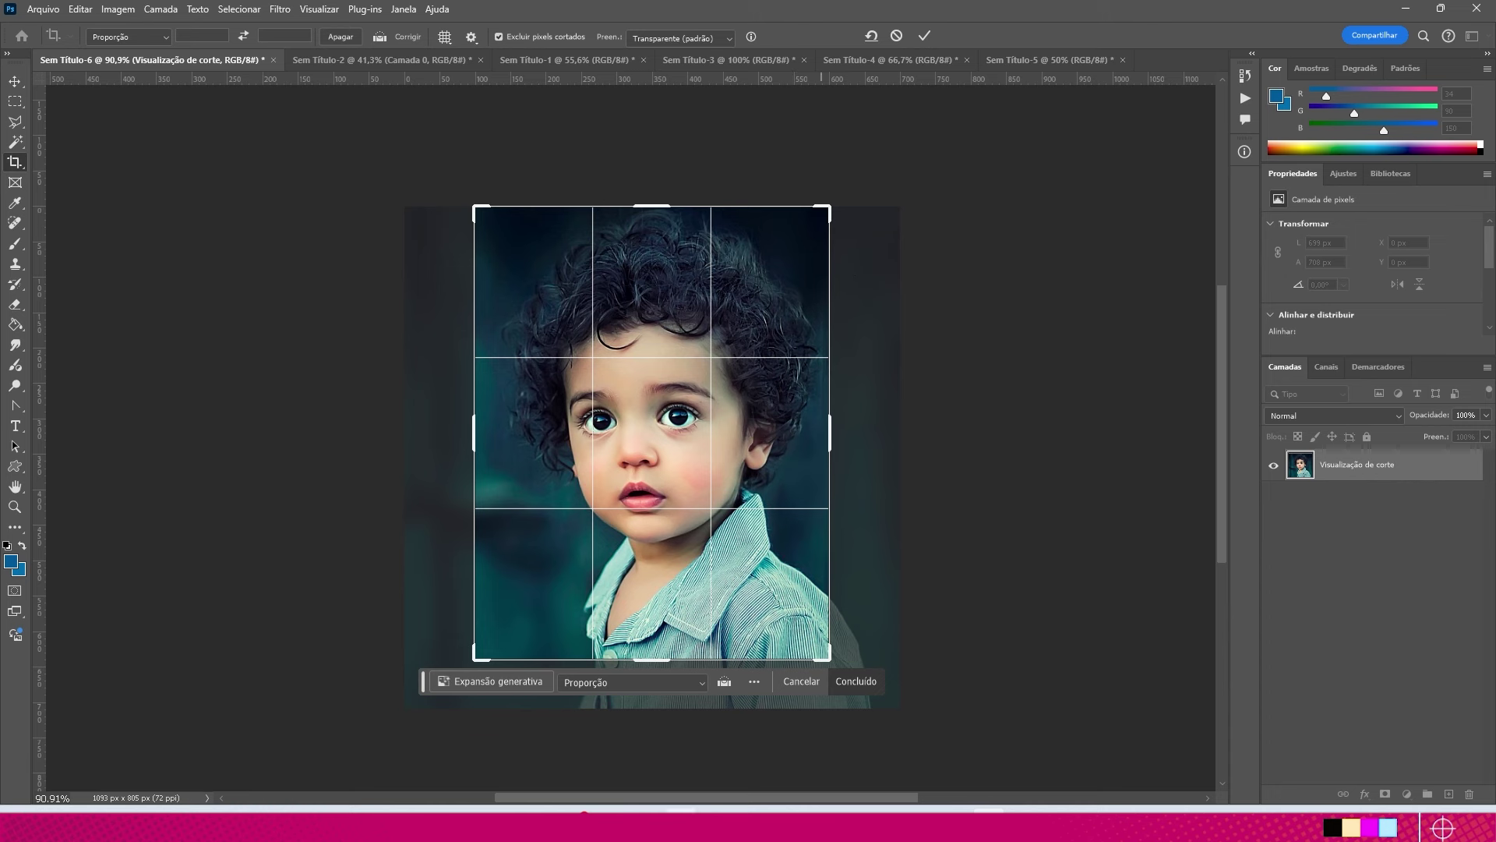
key("Return")
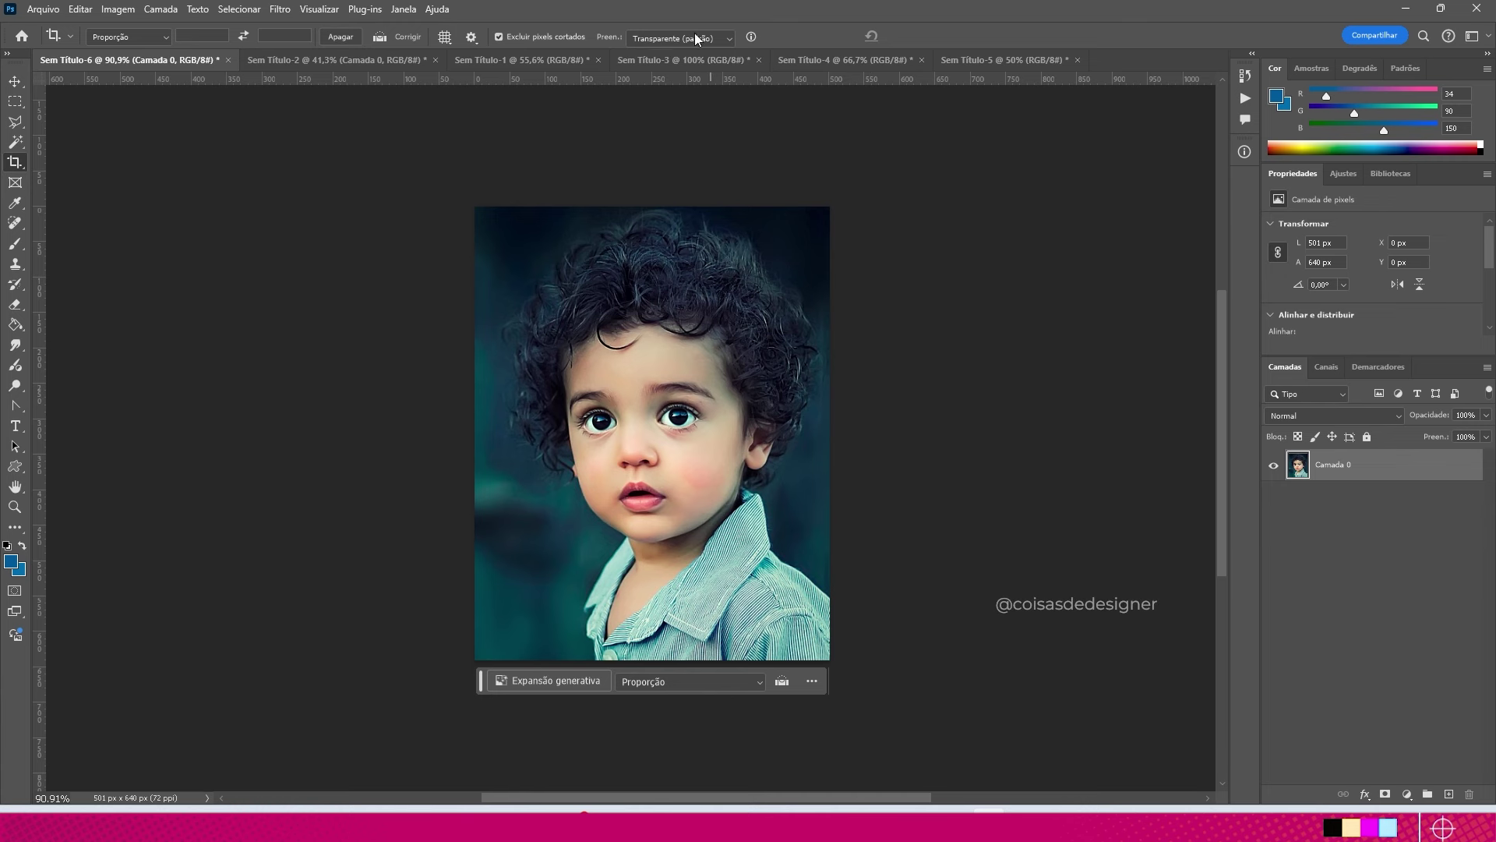
left_click(548, 260)
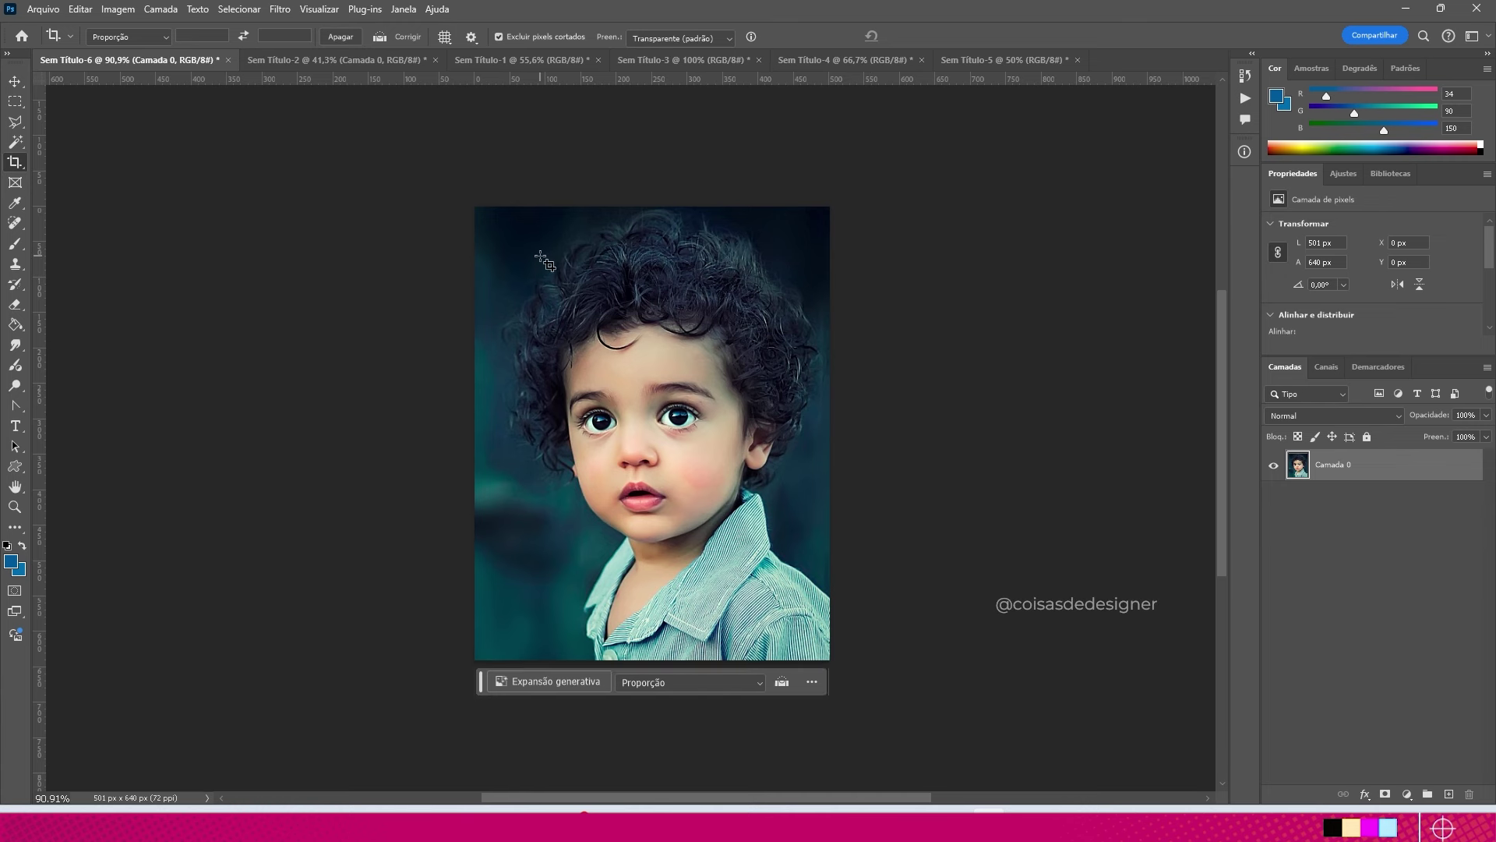
left_click_drag(831, 212, 853, 189)
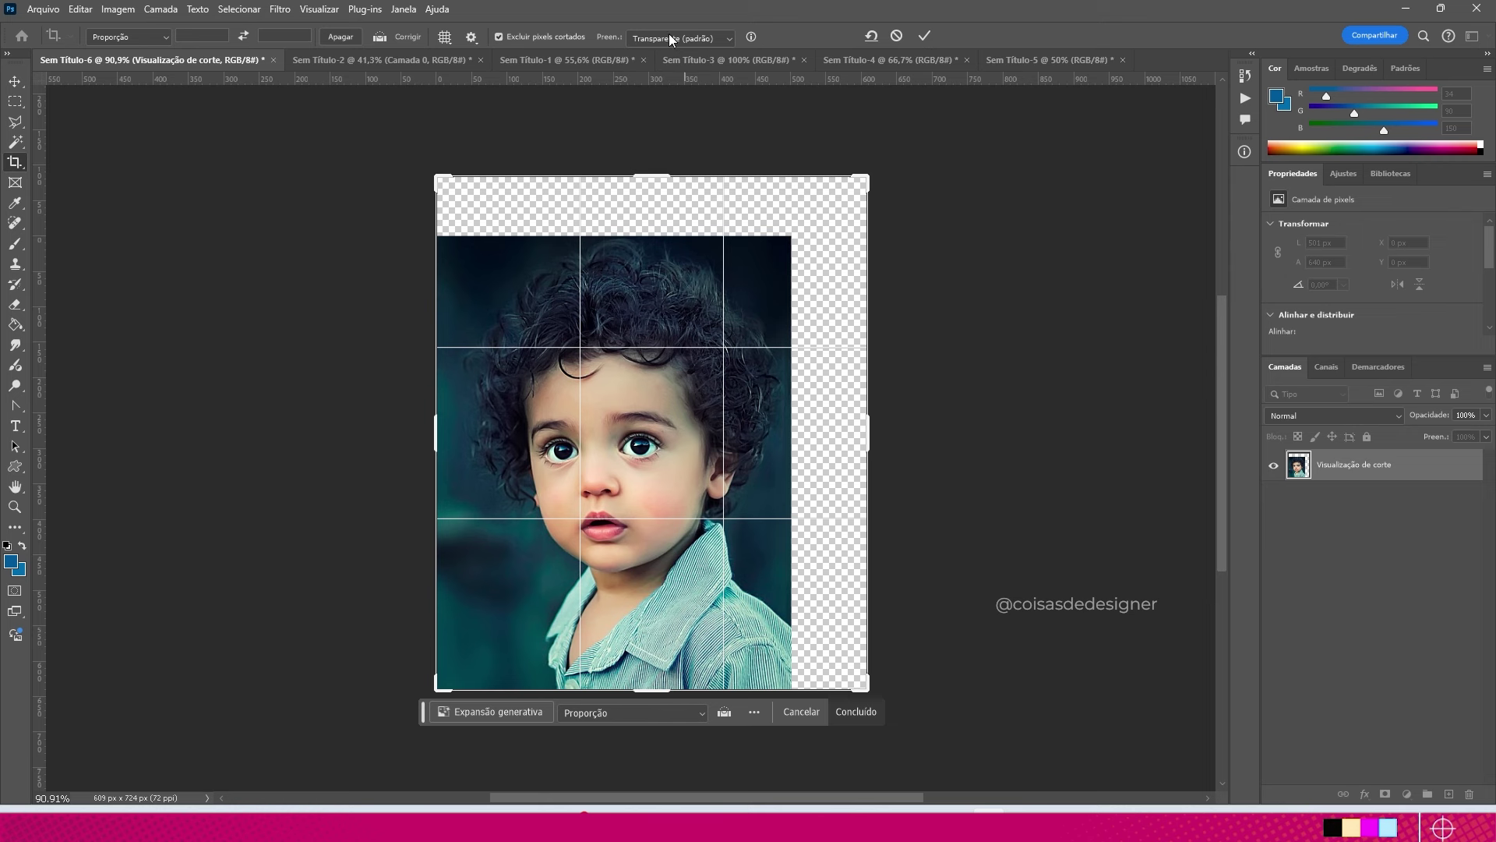
left_click(727, 36)
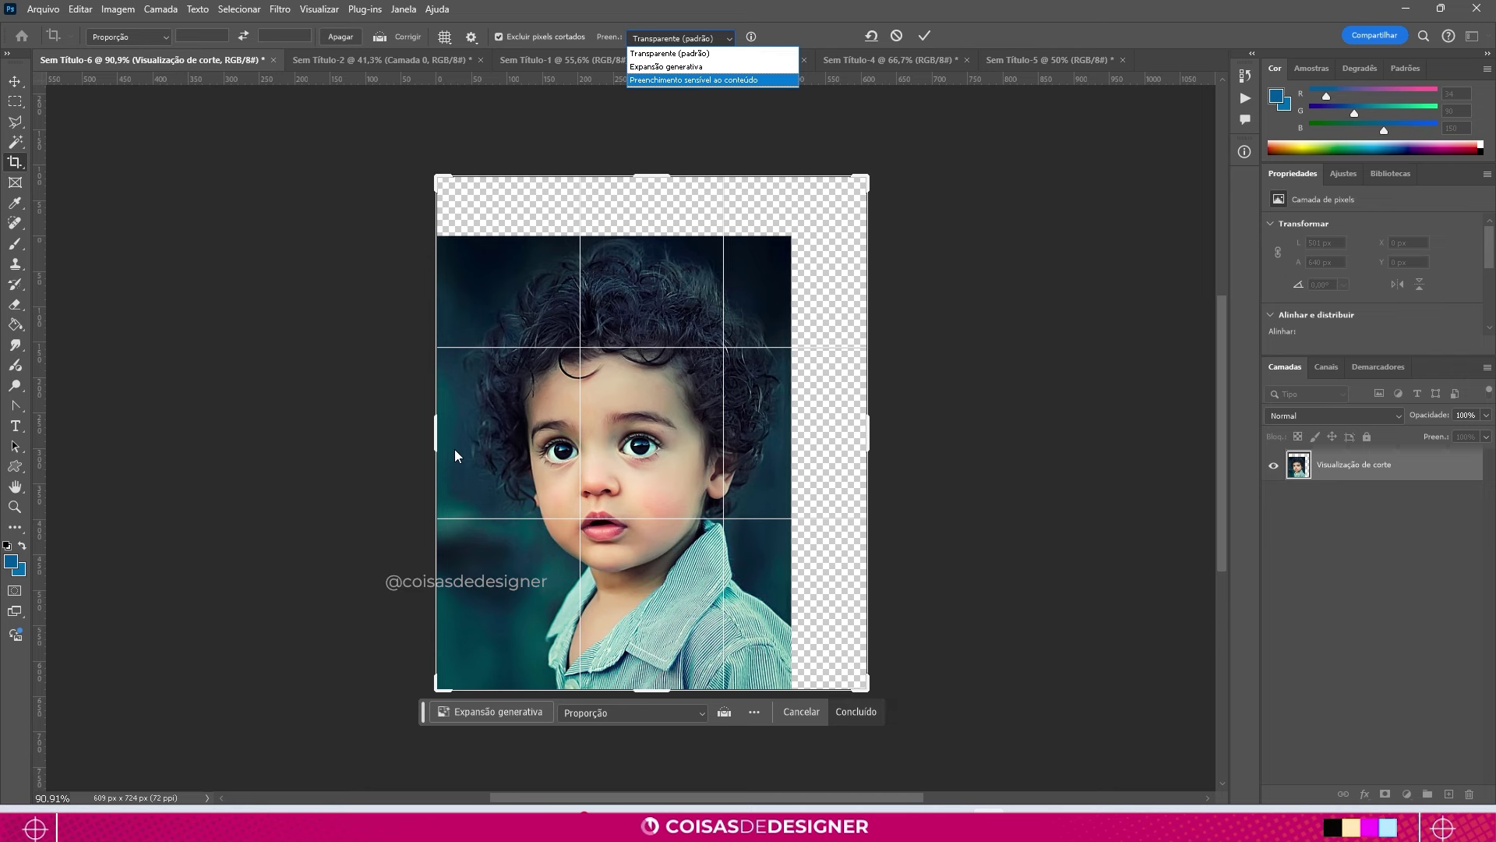
left_click(432, 432)
left_click_drag(432, 432, 328, 419)
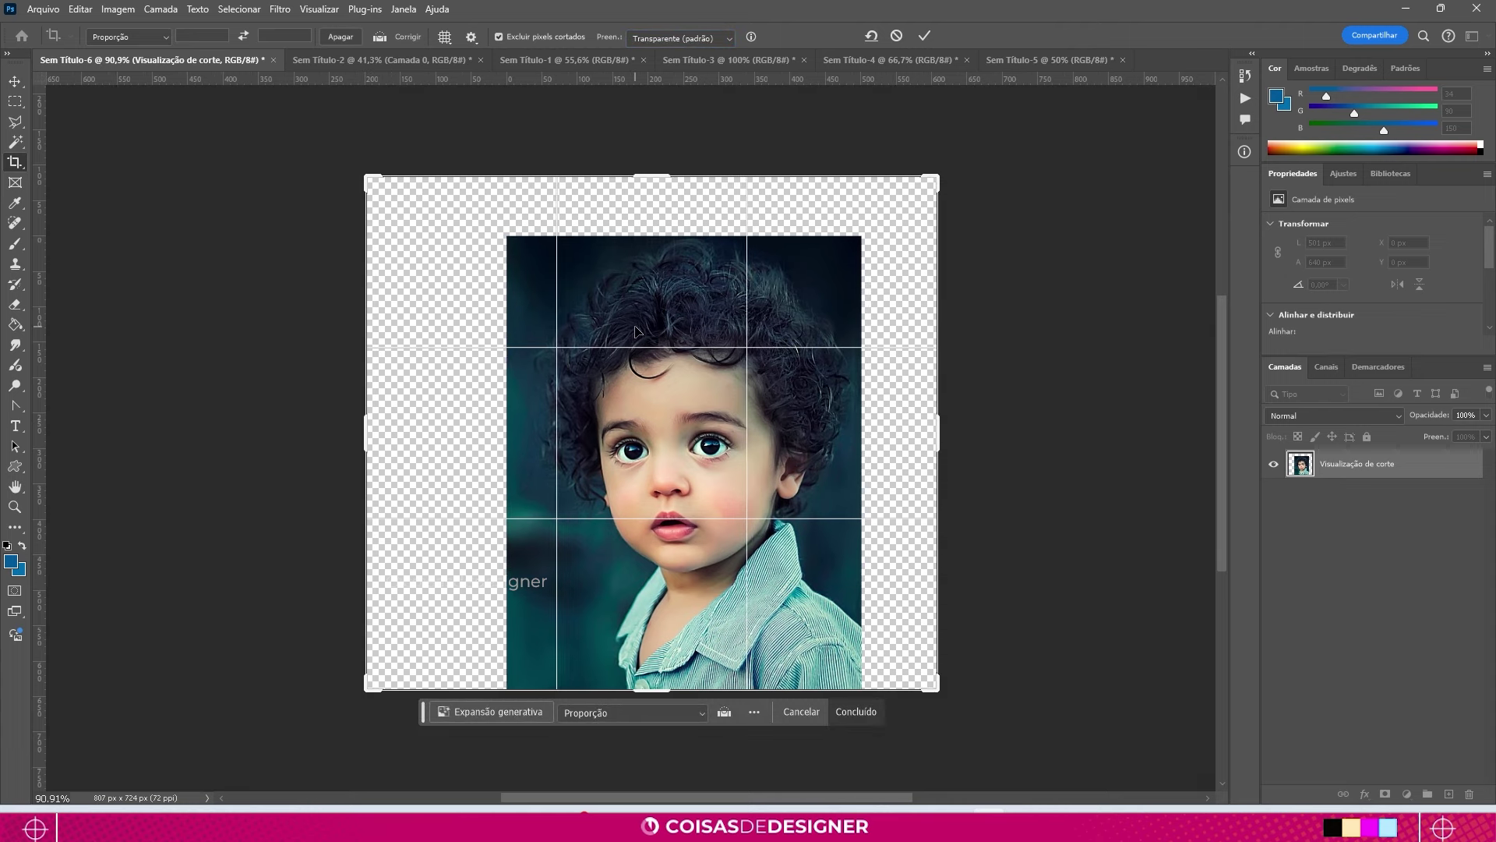
left_click(22, 79)
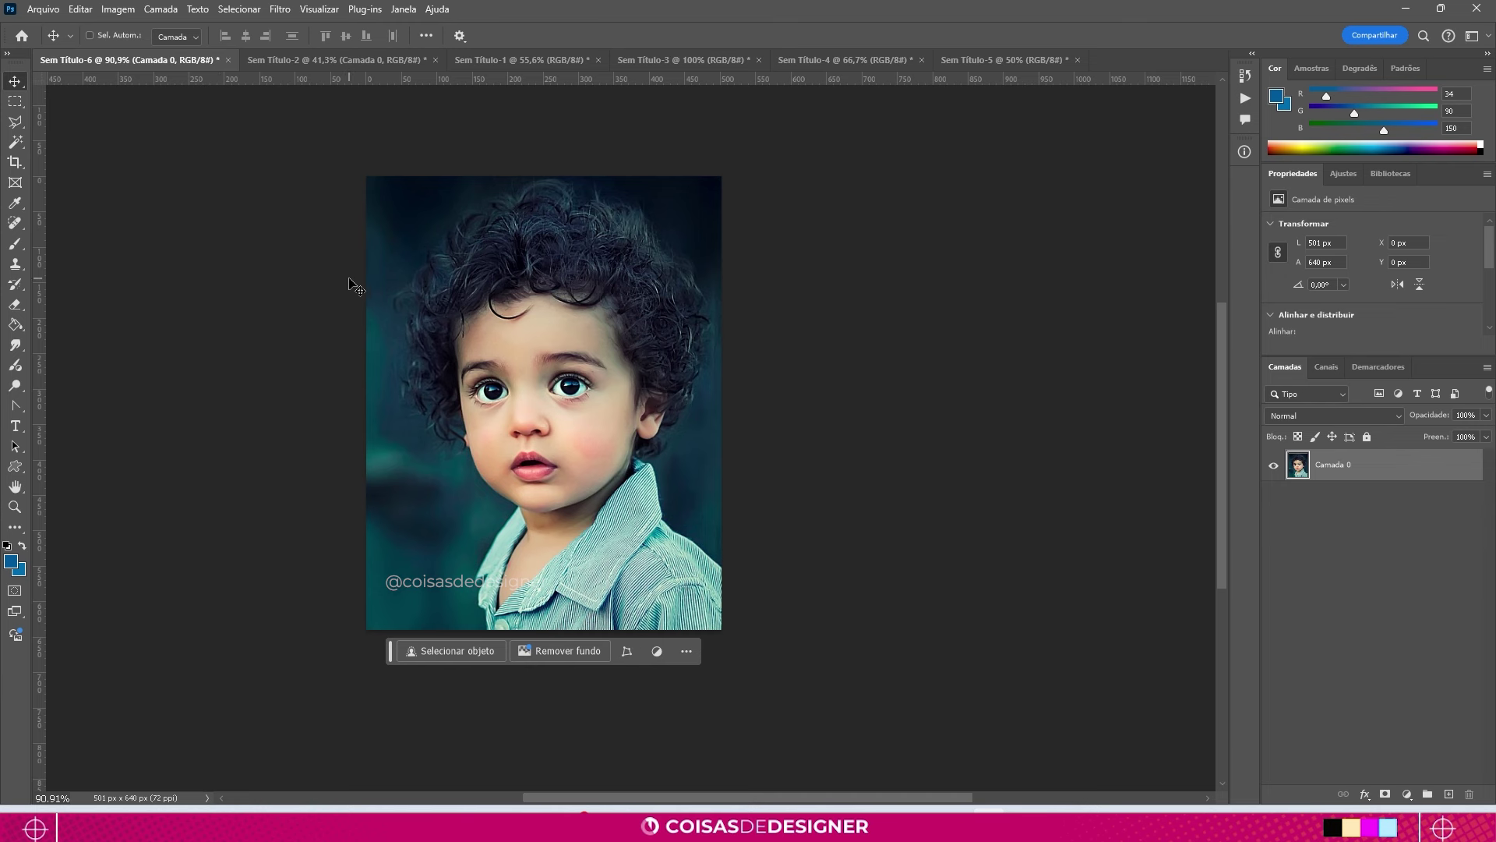
Step: Extend the portrait's left edge to 773 × 640 px, filling the new area with Content-Aware fill
left_click(14, 161)
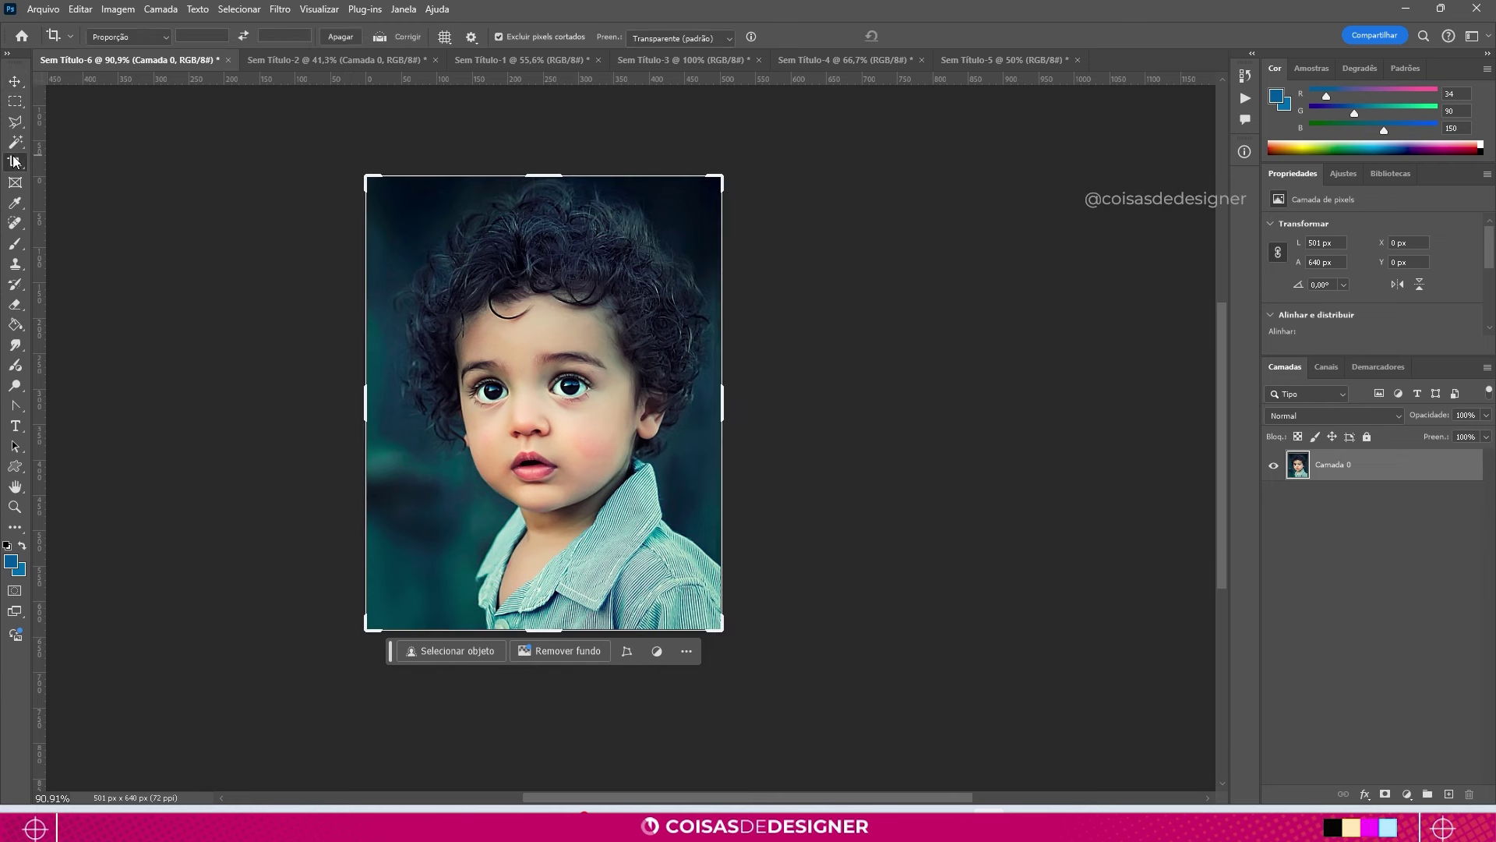
left_click_drag(366, 402, 266, 391)
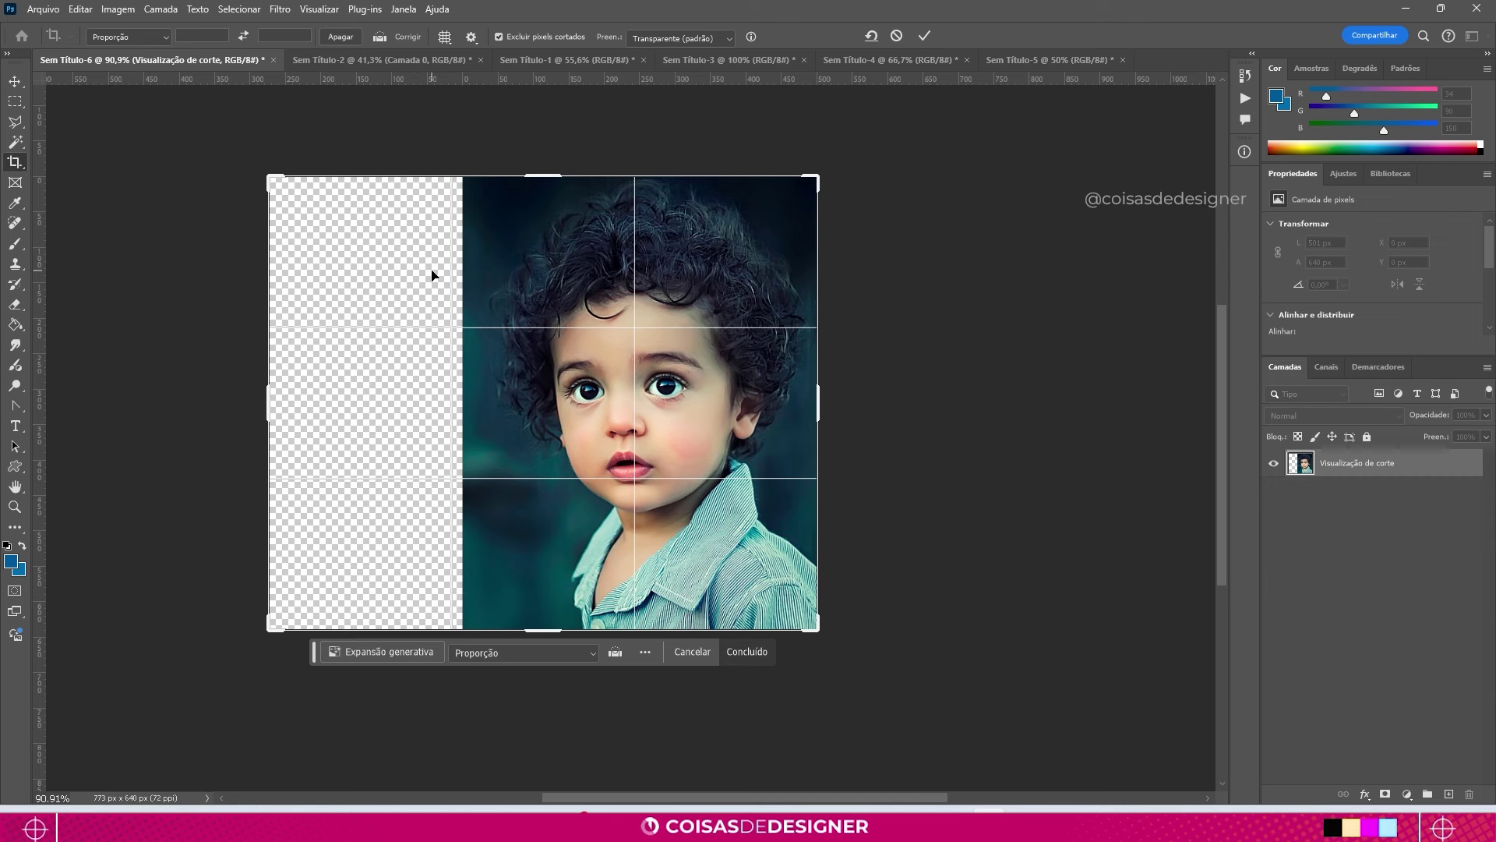
left_click(667, 39)
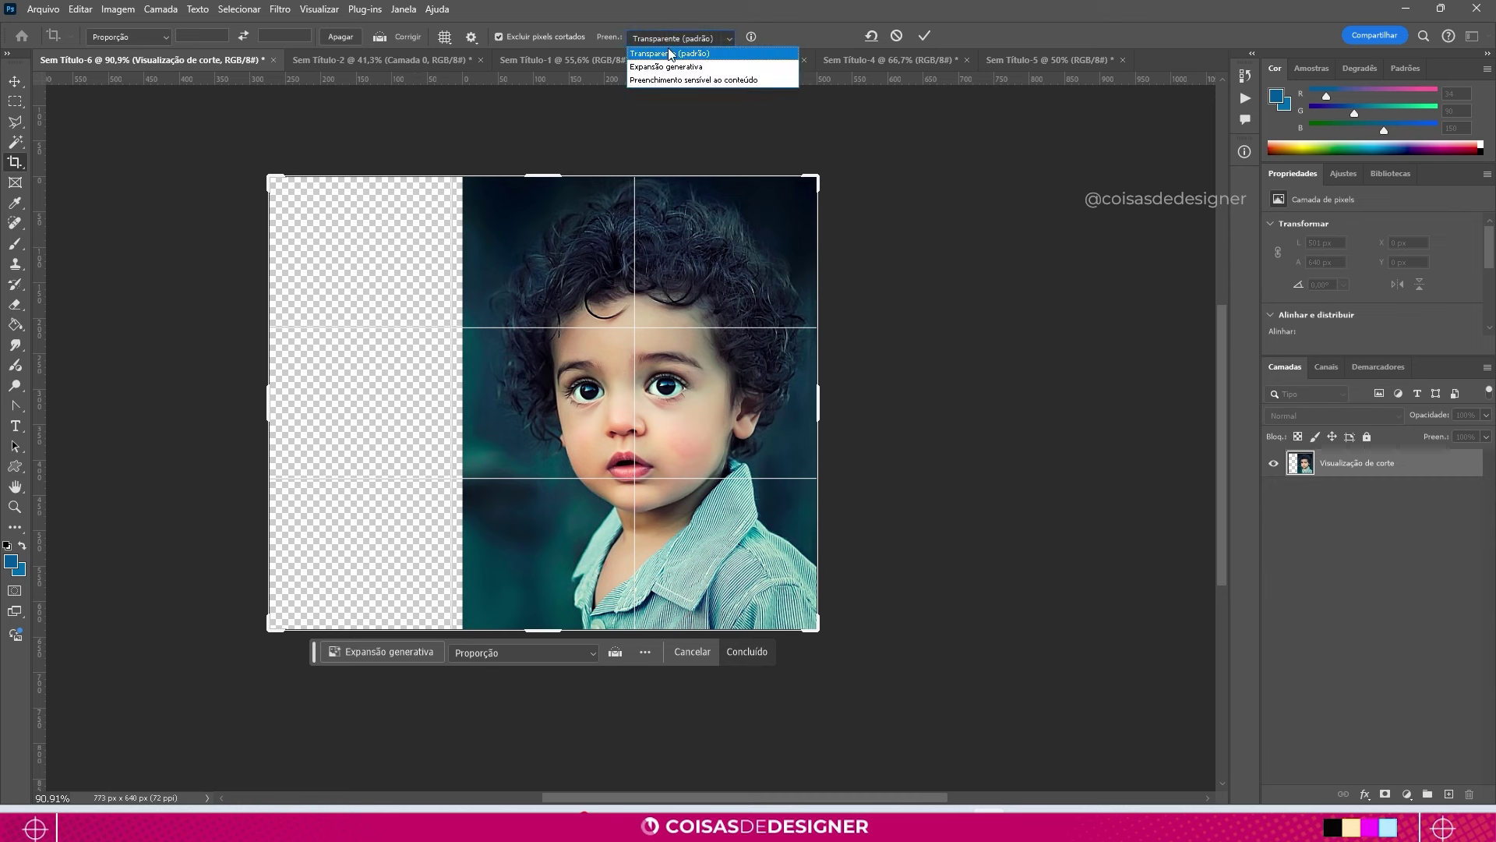
left_click(717, 79)
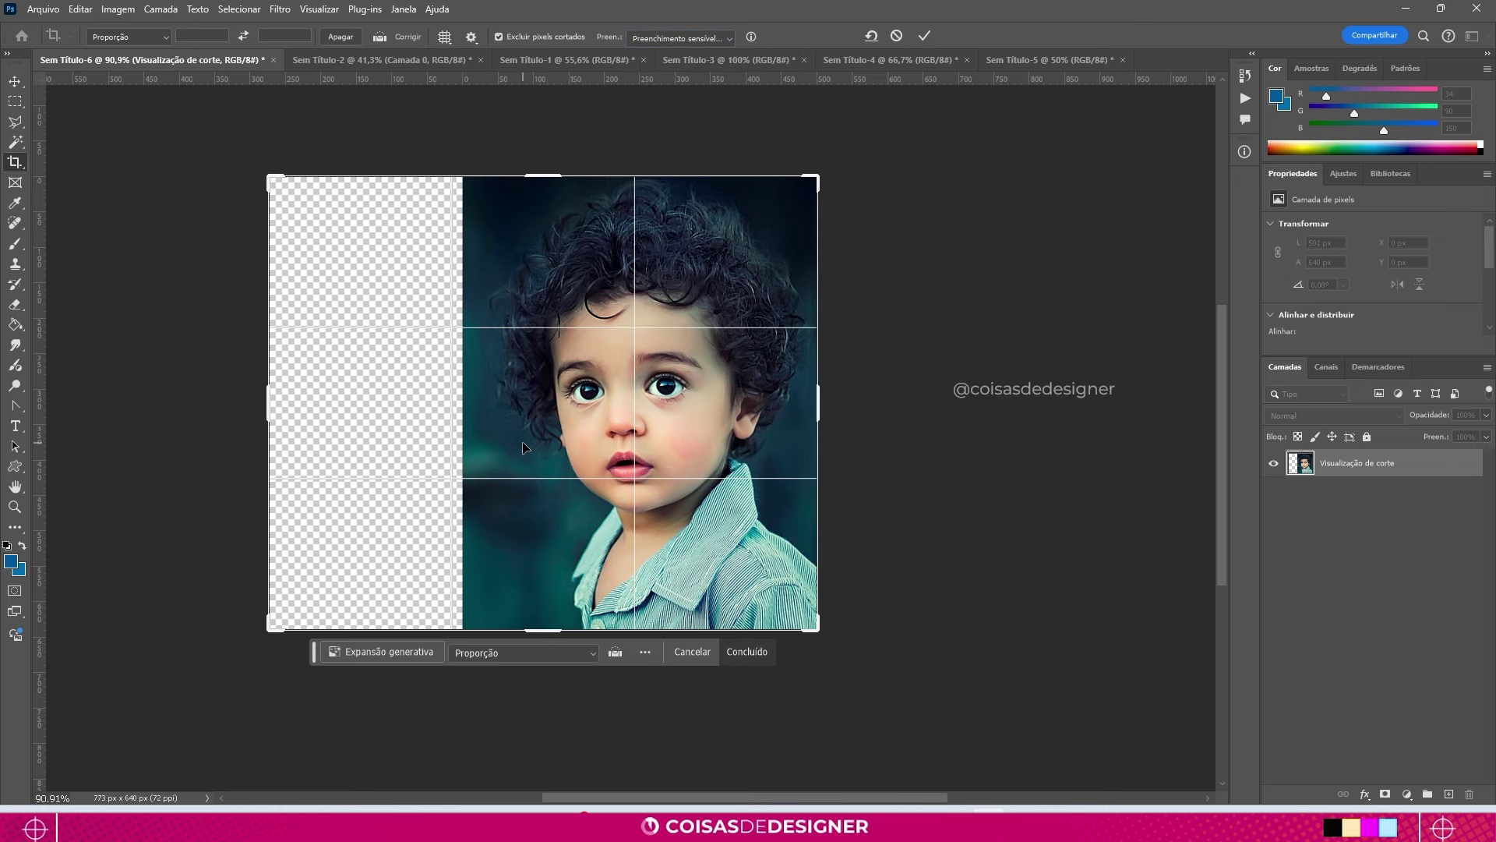
key("Return")
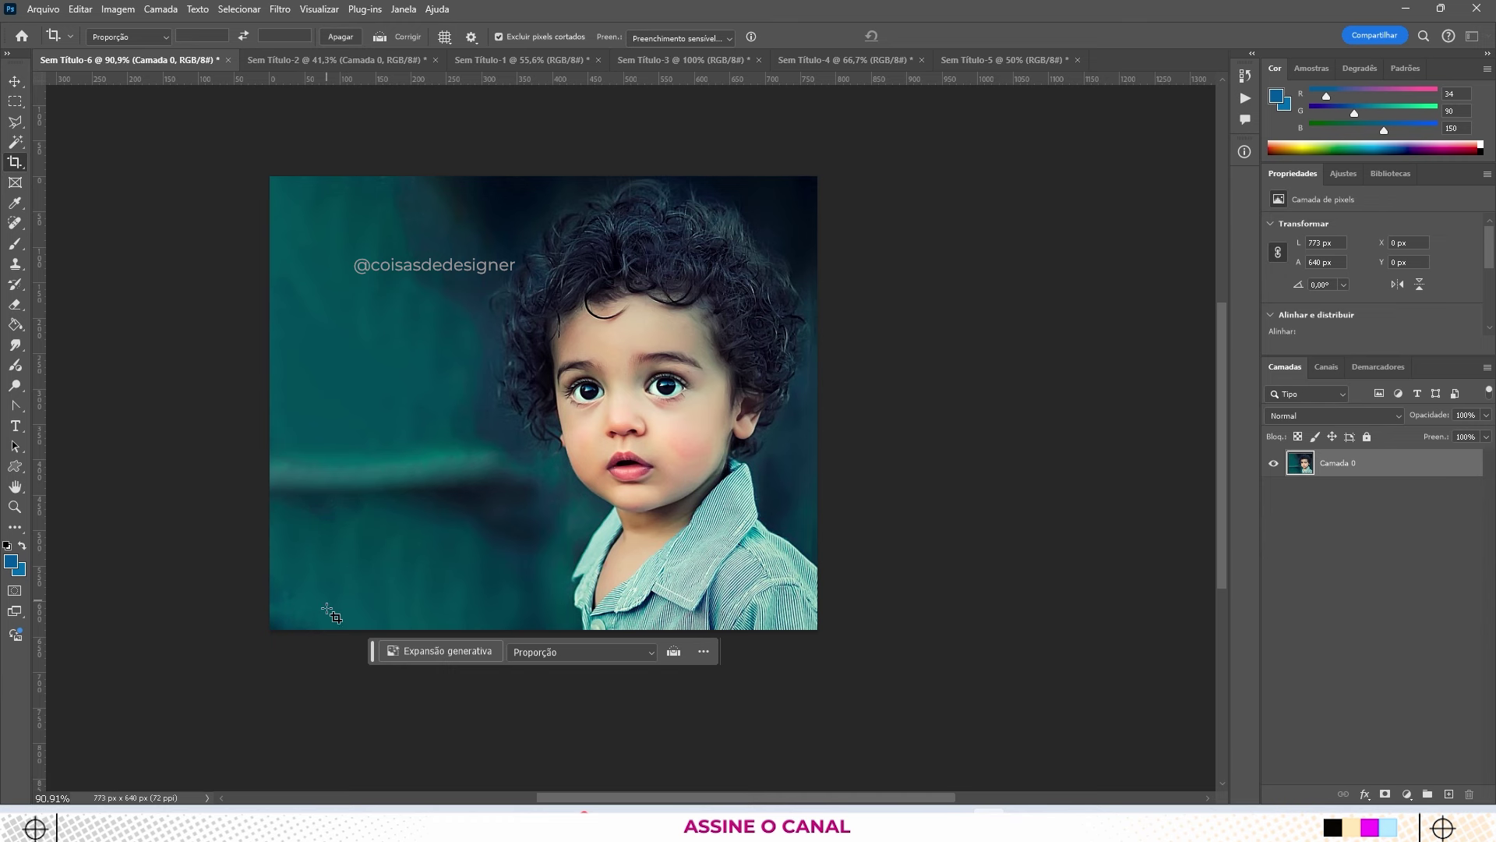
key("ctrl")
Step: Undo the widening, then extend the crop left and down to 771 × 880 px with Content-Aware fill
key("ctrl+z")
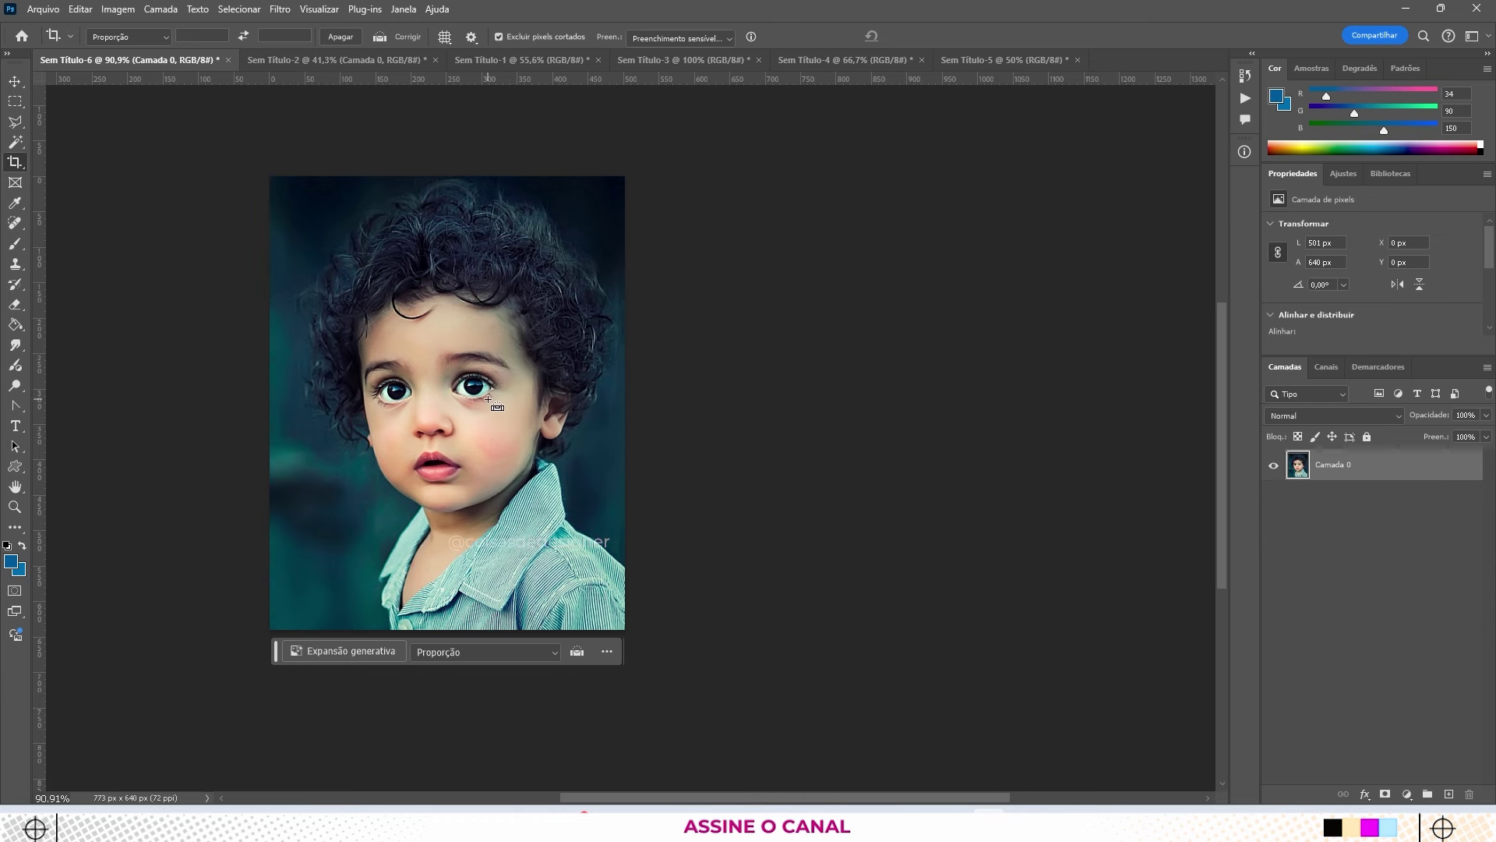
left_click(325, 222)
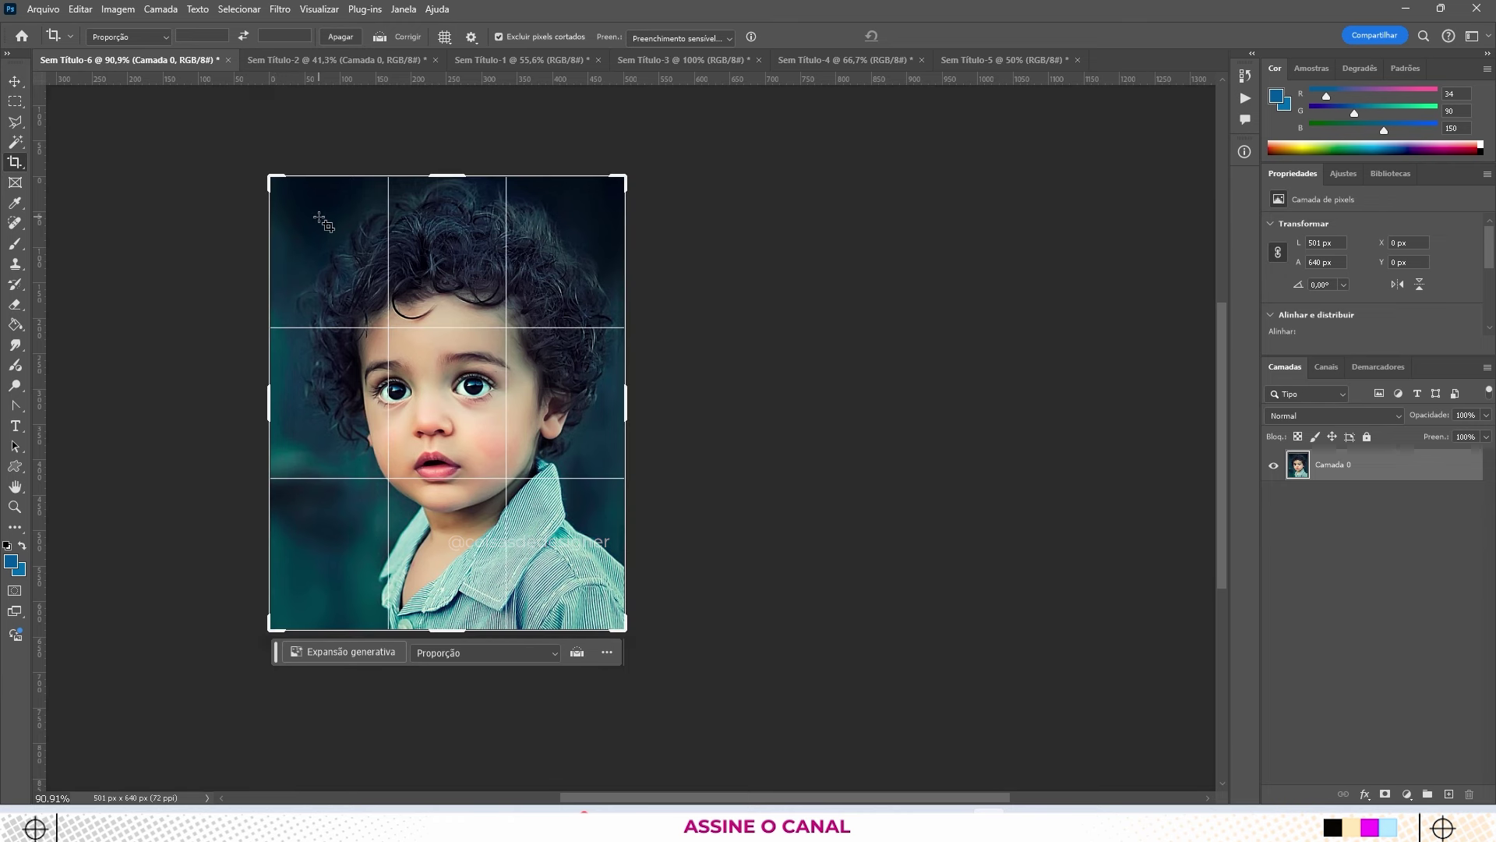
left_click(726, 39)
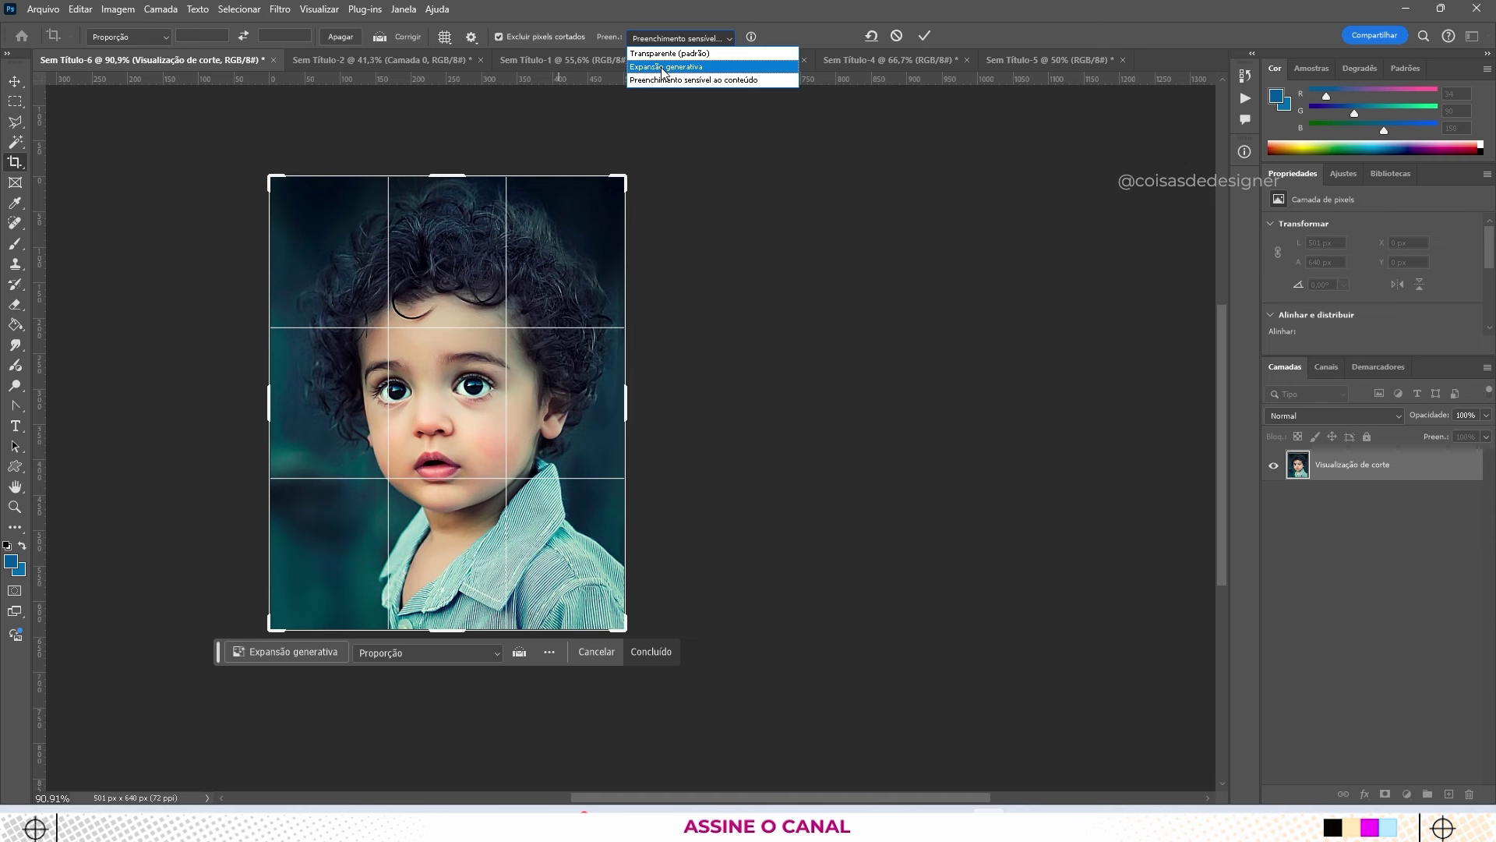
left_click(724, 80)
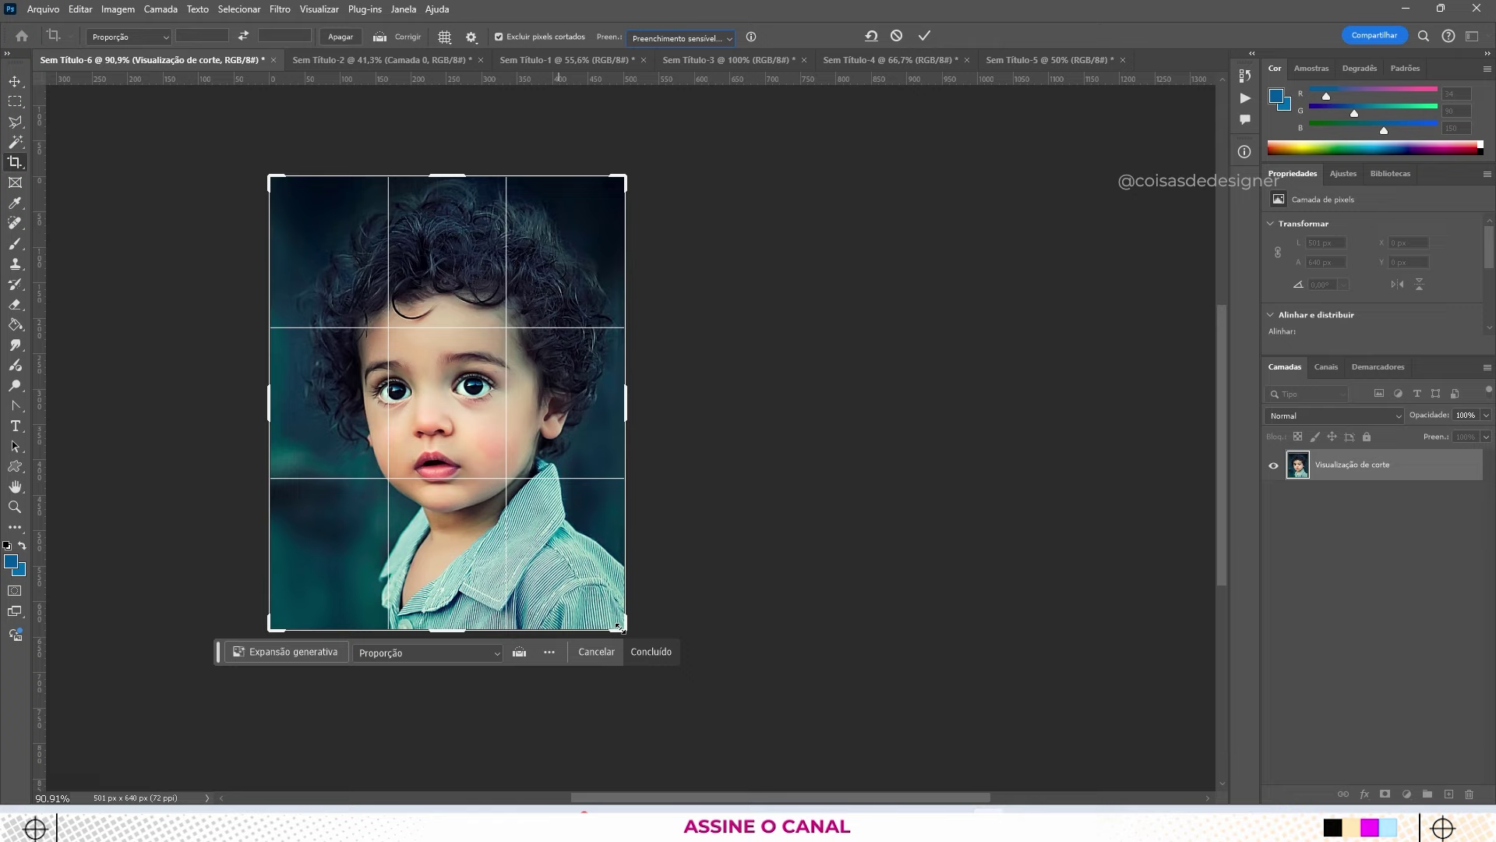
left_click_drag(625, 628, 666, 709)
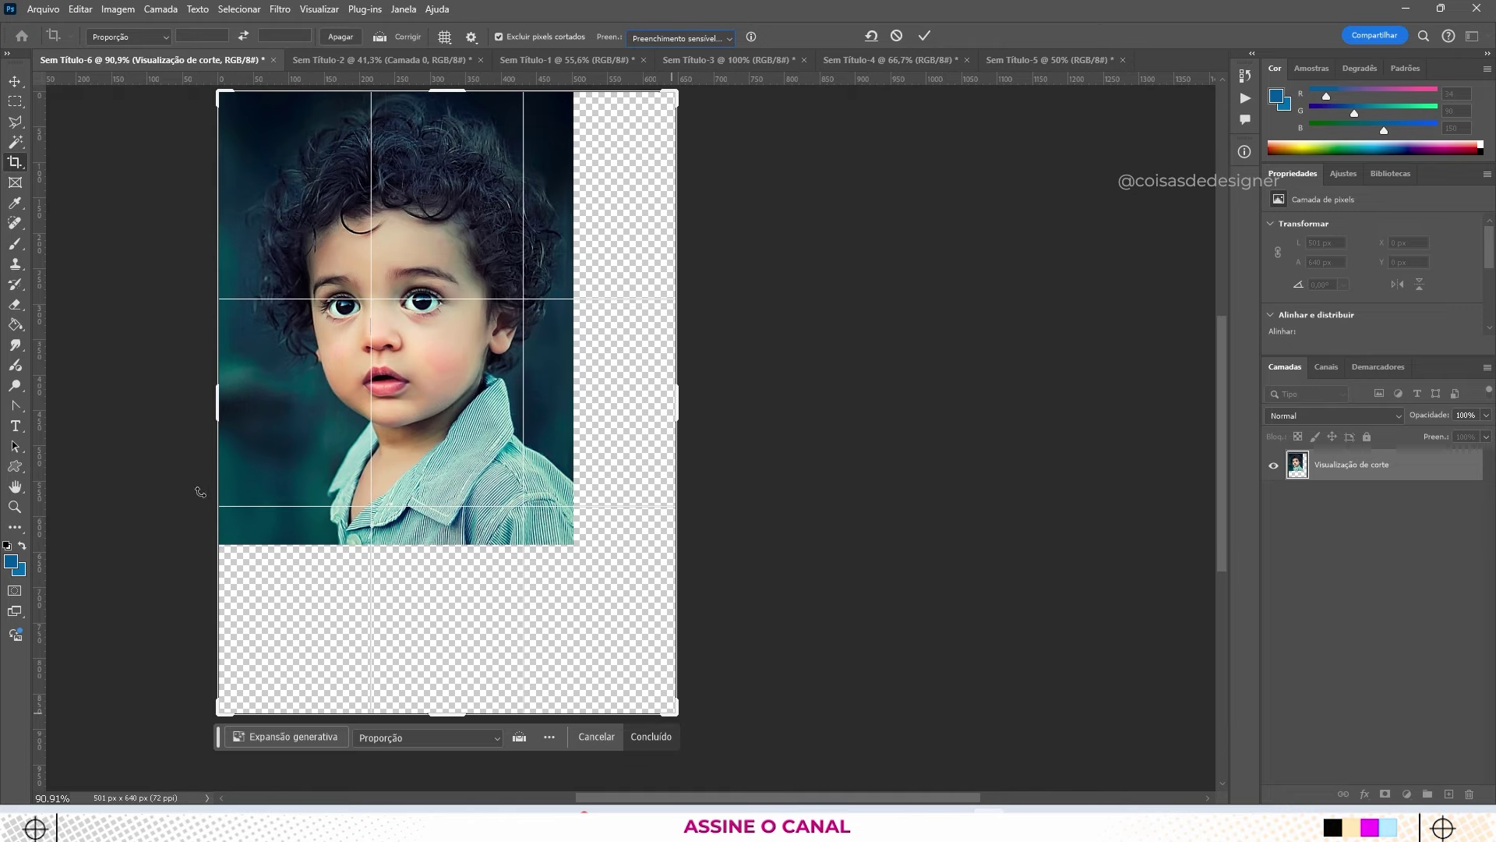
left_click_drag(223, 409, 174, 398)
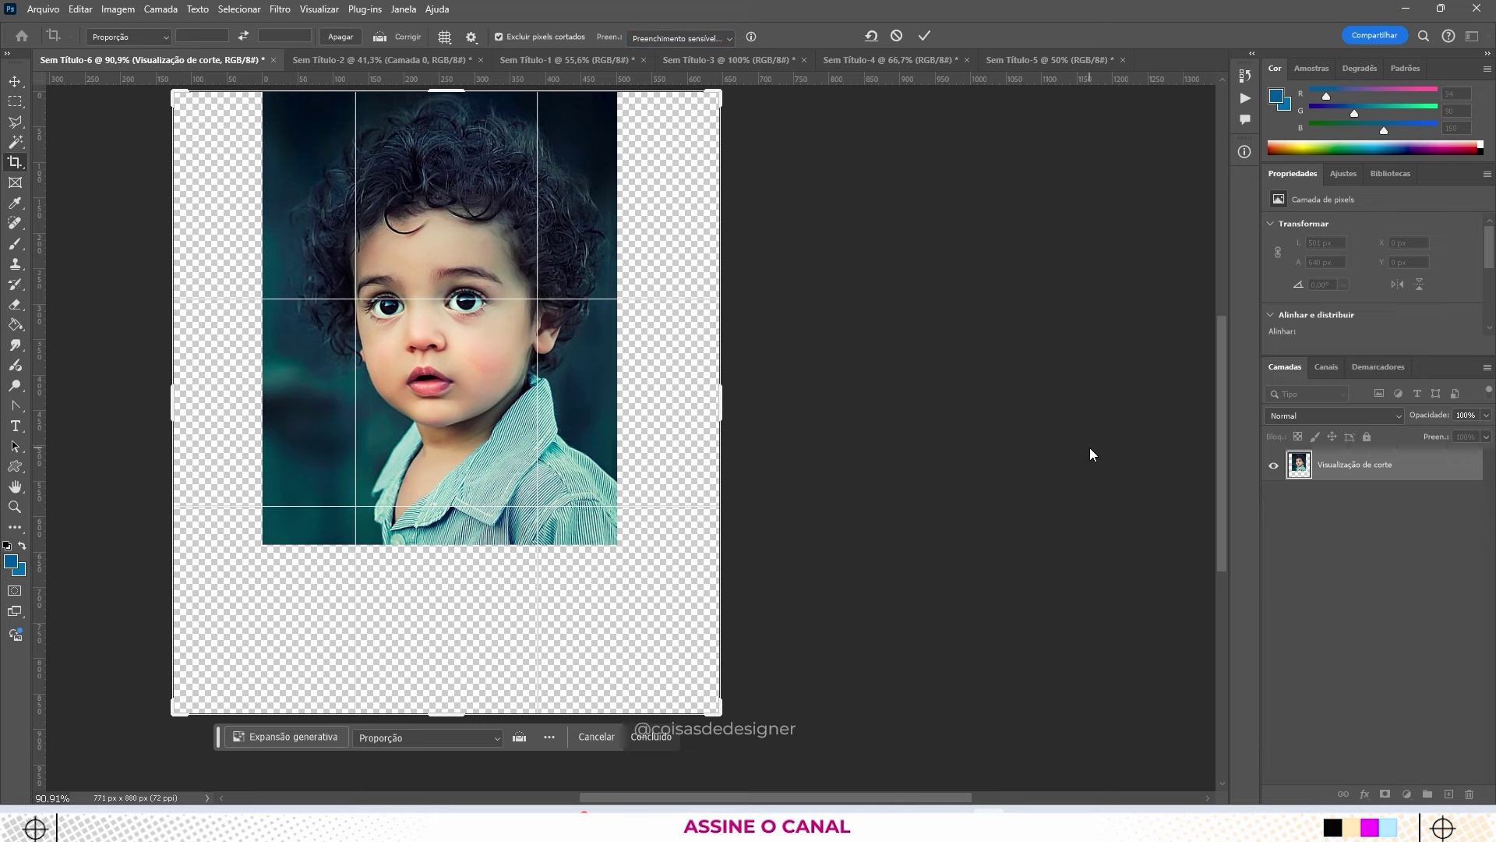
double_click(477, 478)
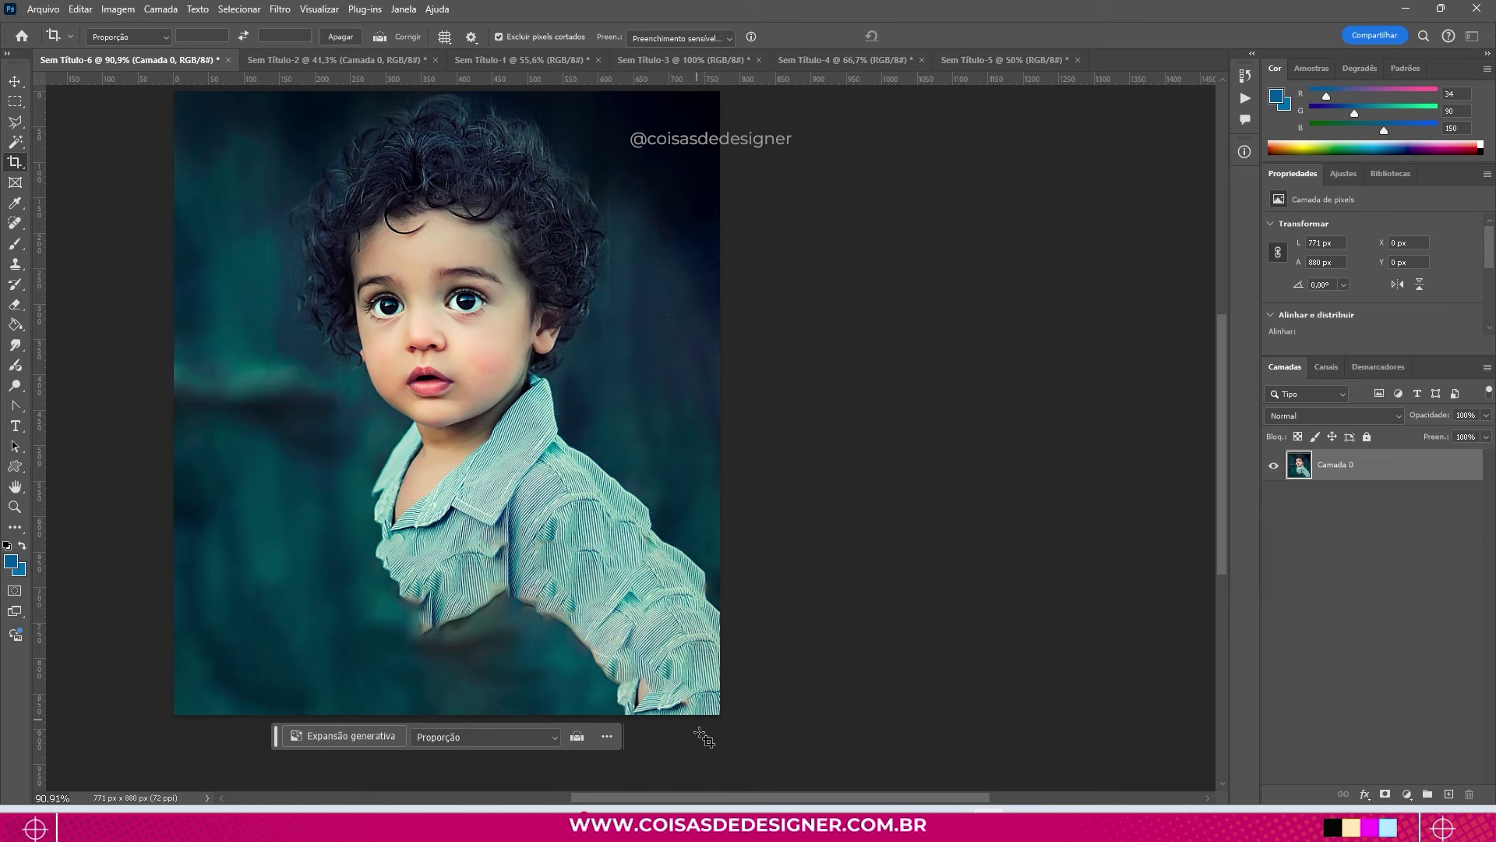
Step: Clone background over the shirt's left collar, then undo both the cloning and the content-aware expansion
left_click(15, 264)
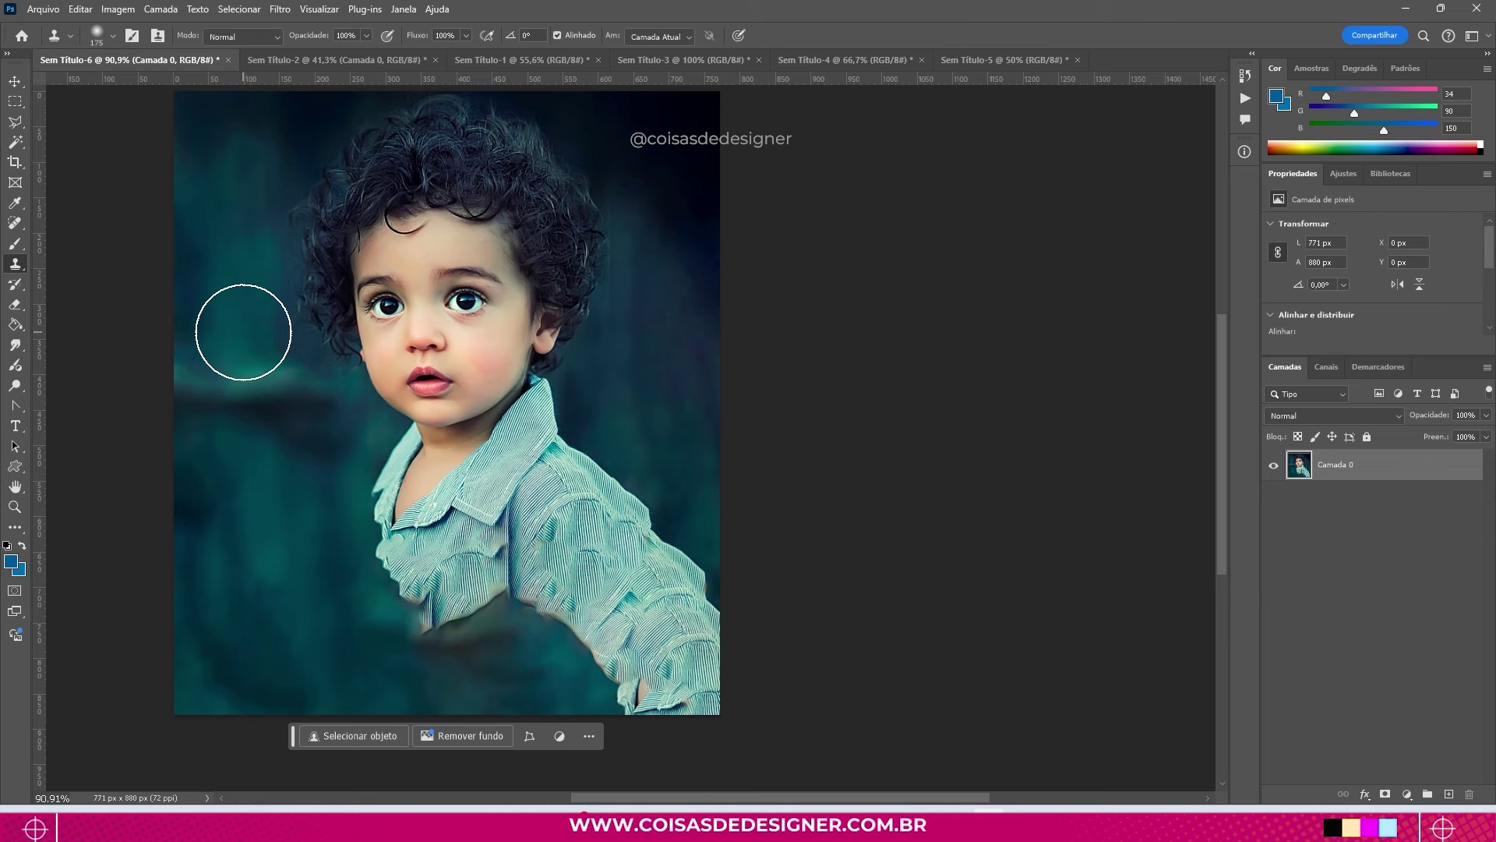
left_click(266, 468, "alt")
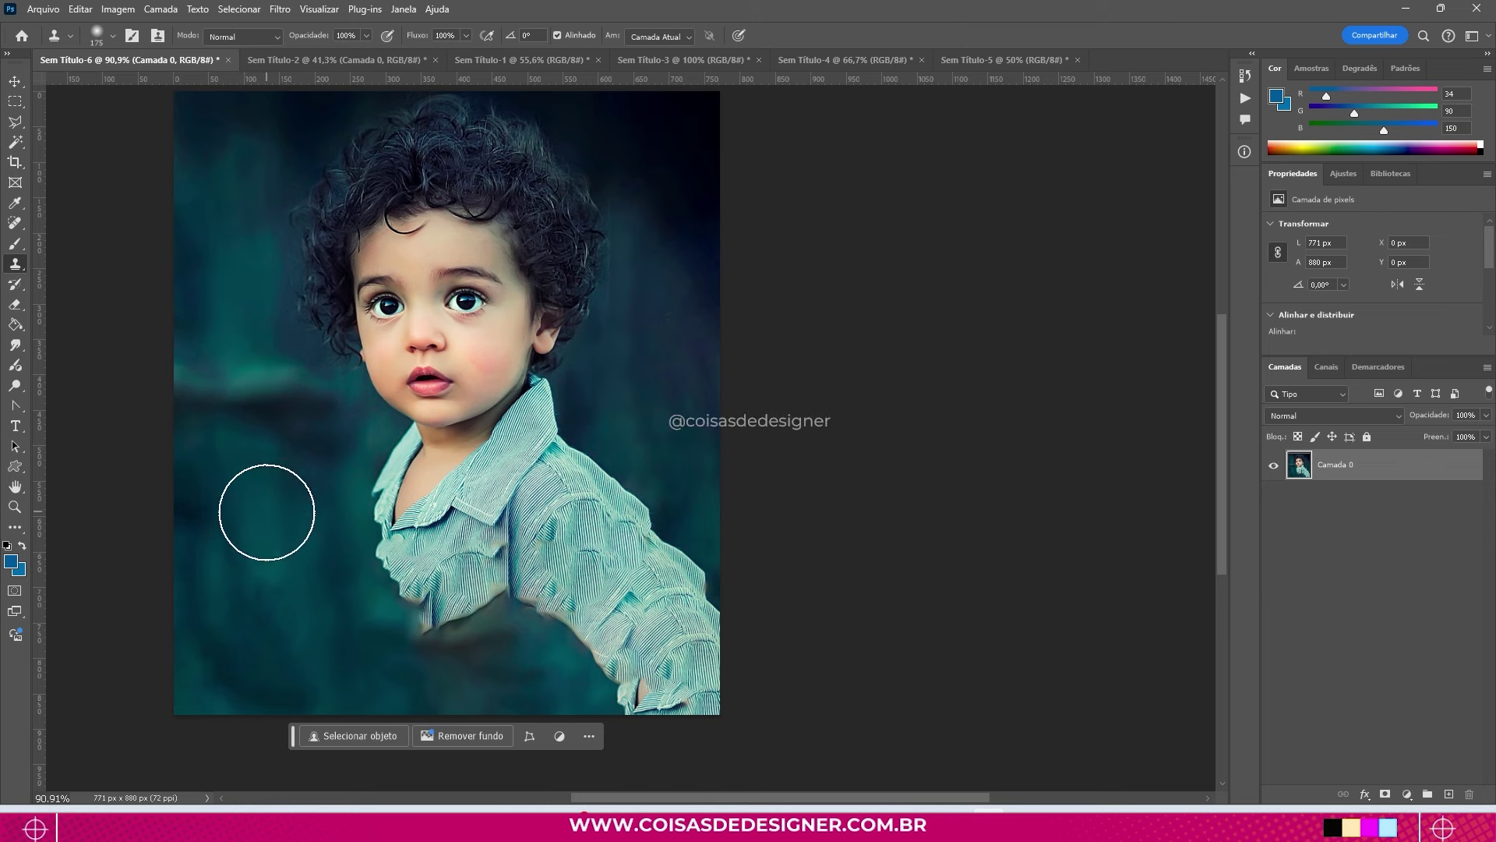
left_click_drag(274, 555, 393, 538)
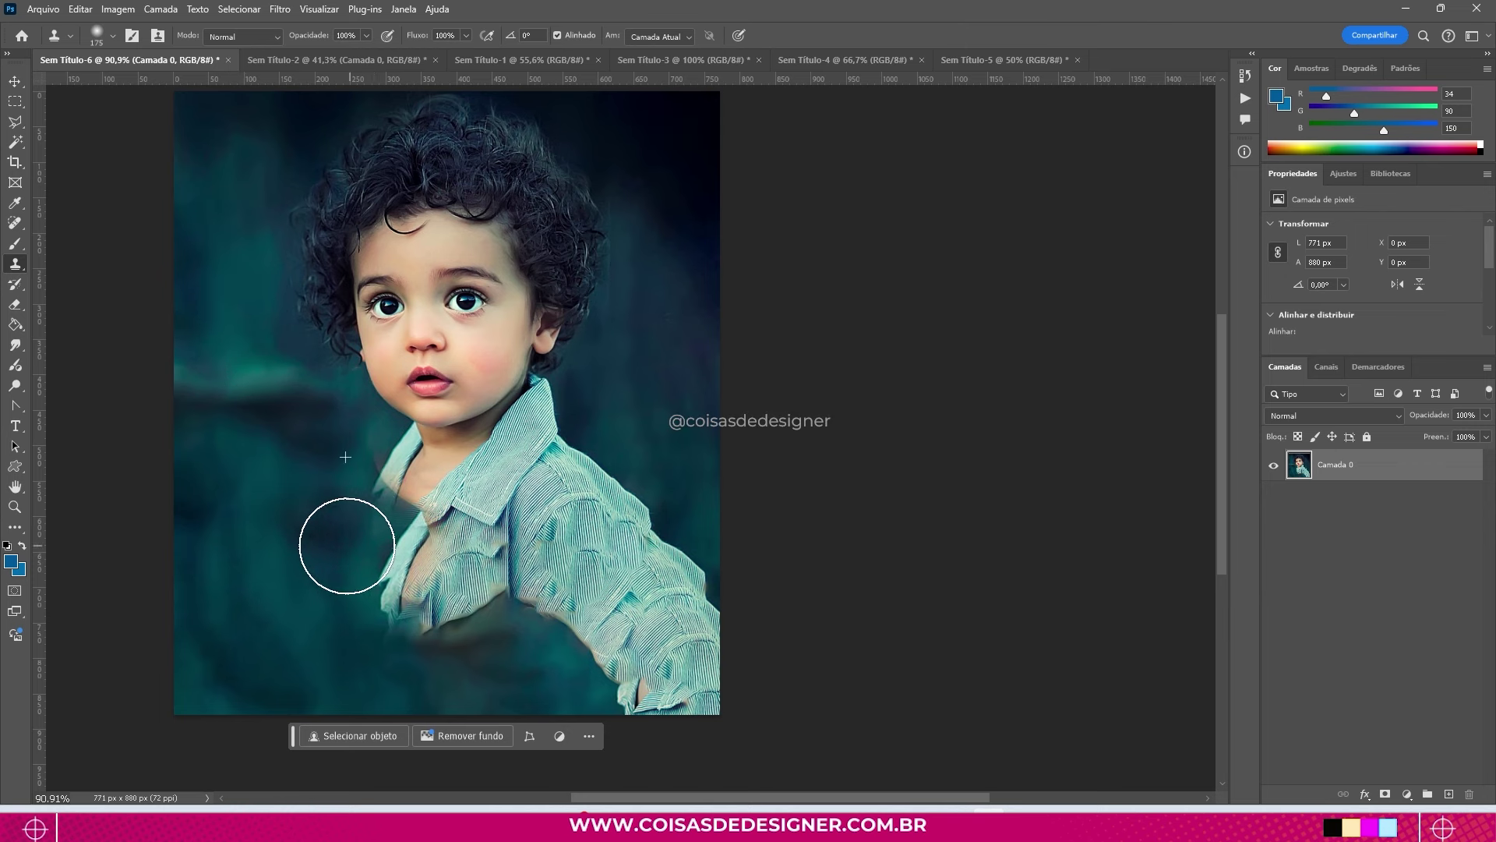
key("ctrl+z")
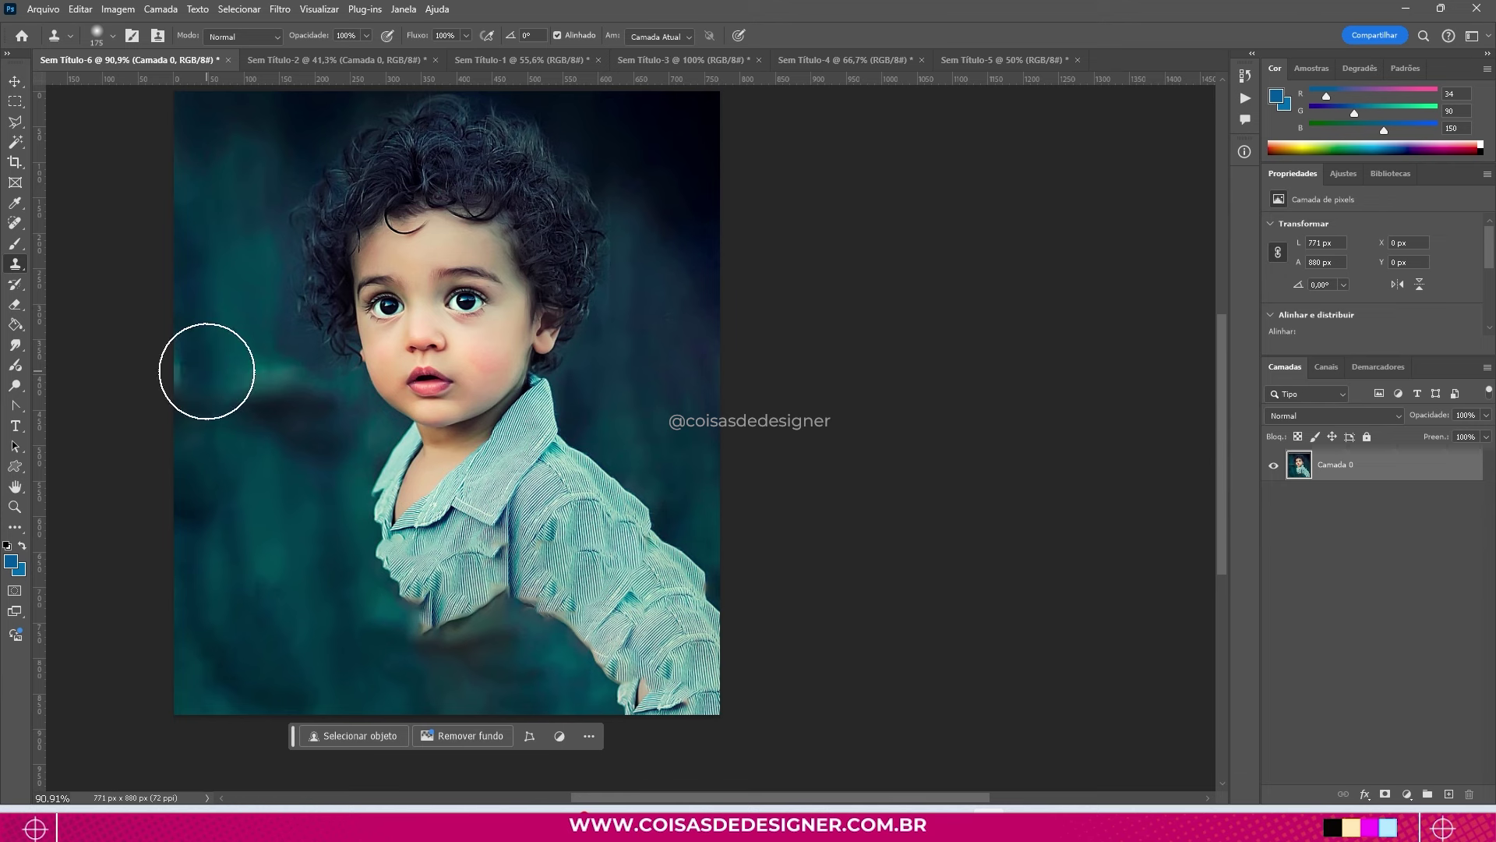
key("ctrl+z")
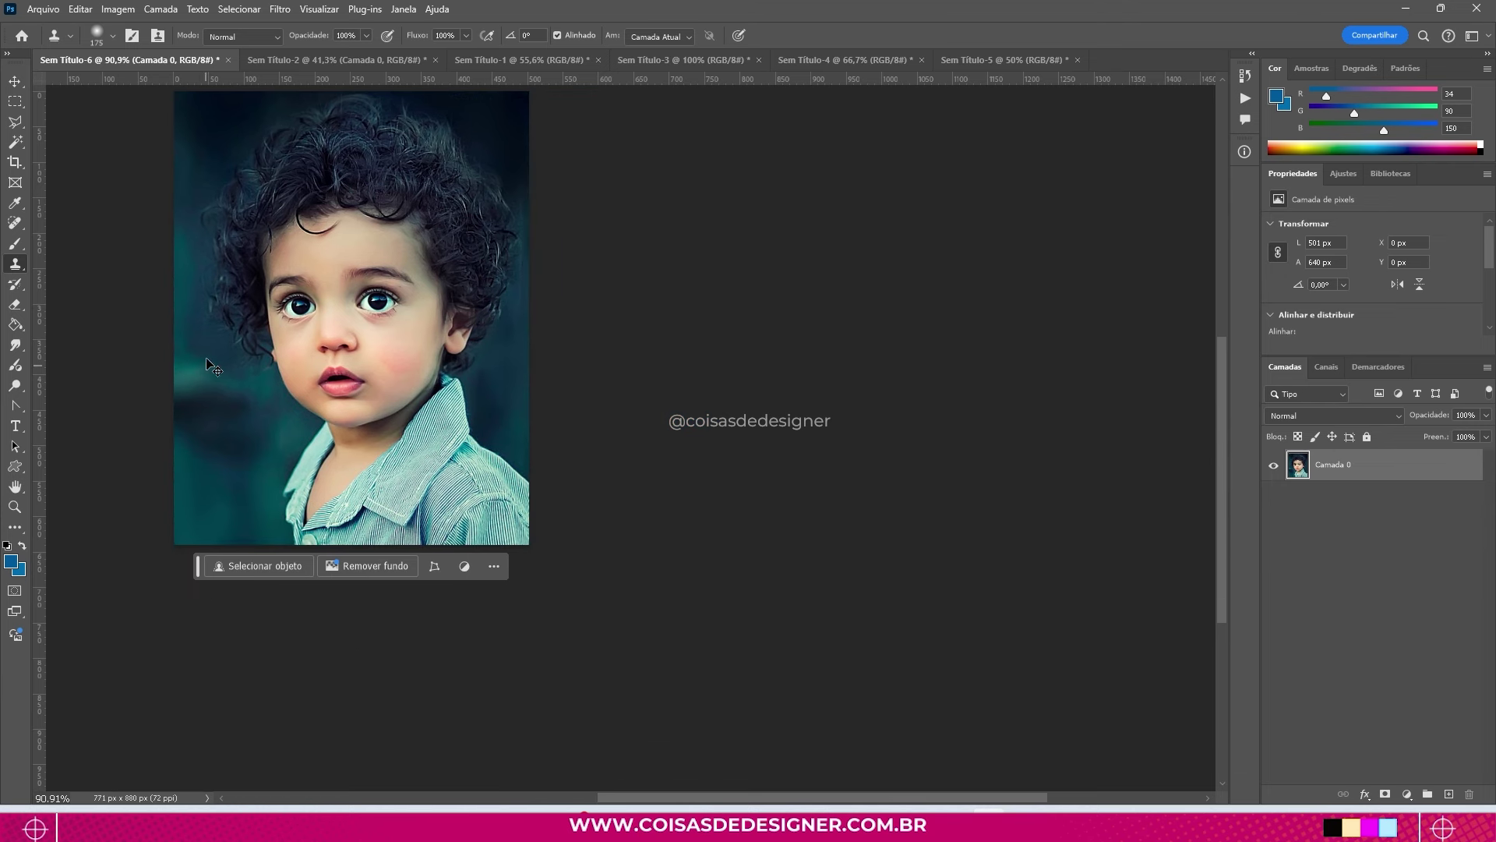
left_click(664, 36)
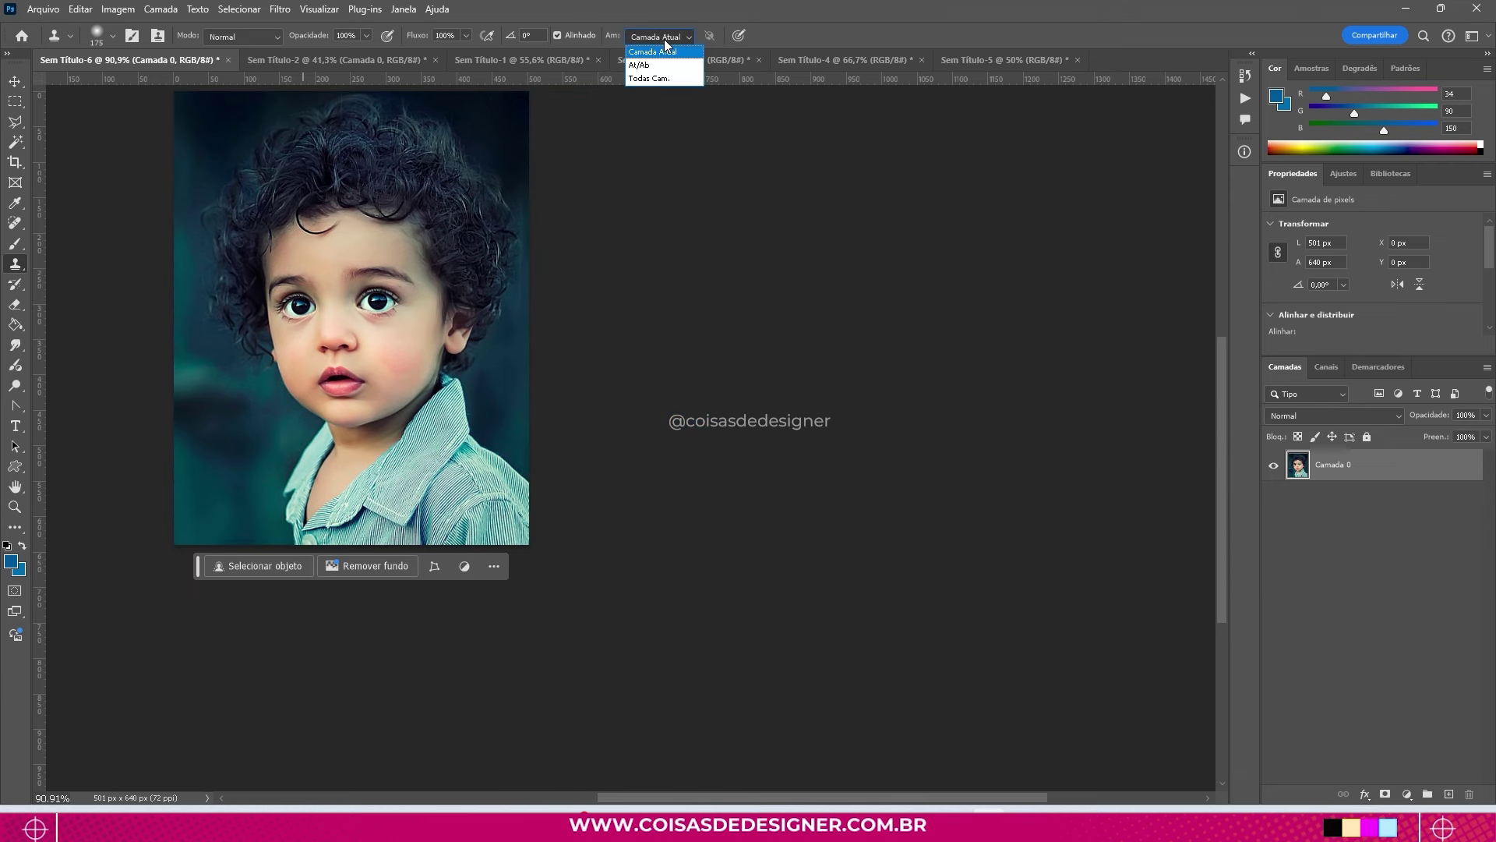
Step: Set the crop Fill to Generative Expand and extend the crop box left and down
left_click(14, 162)
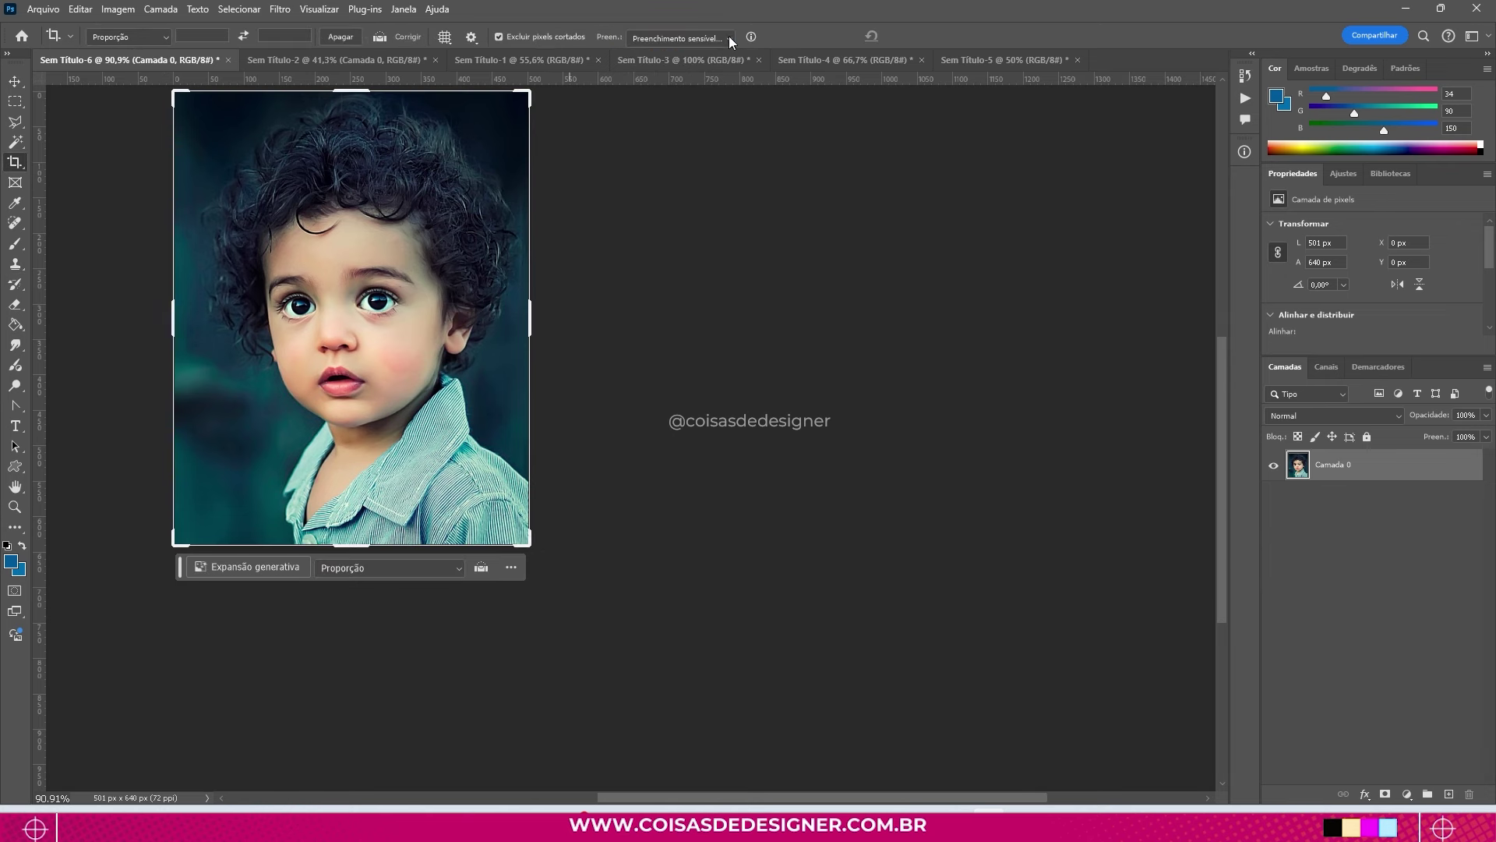
left_click(729, 37)
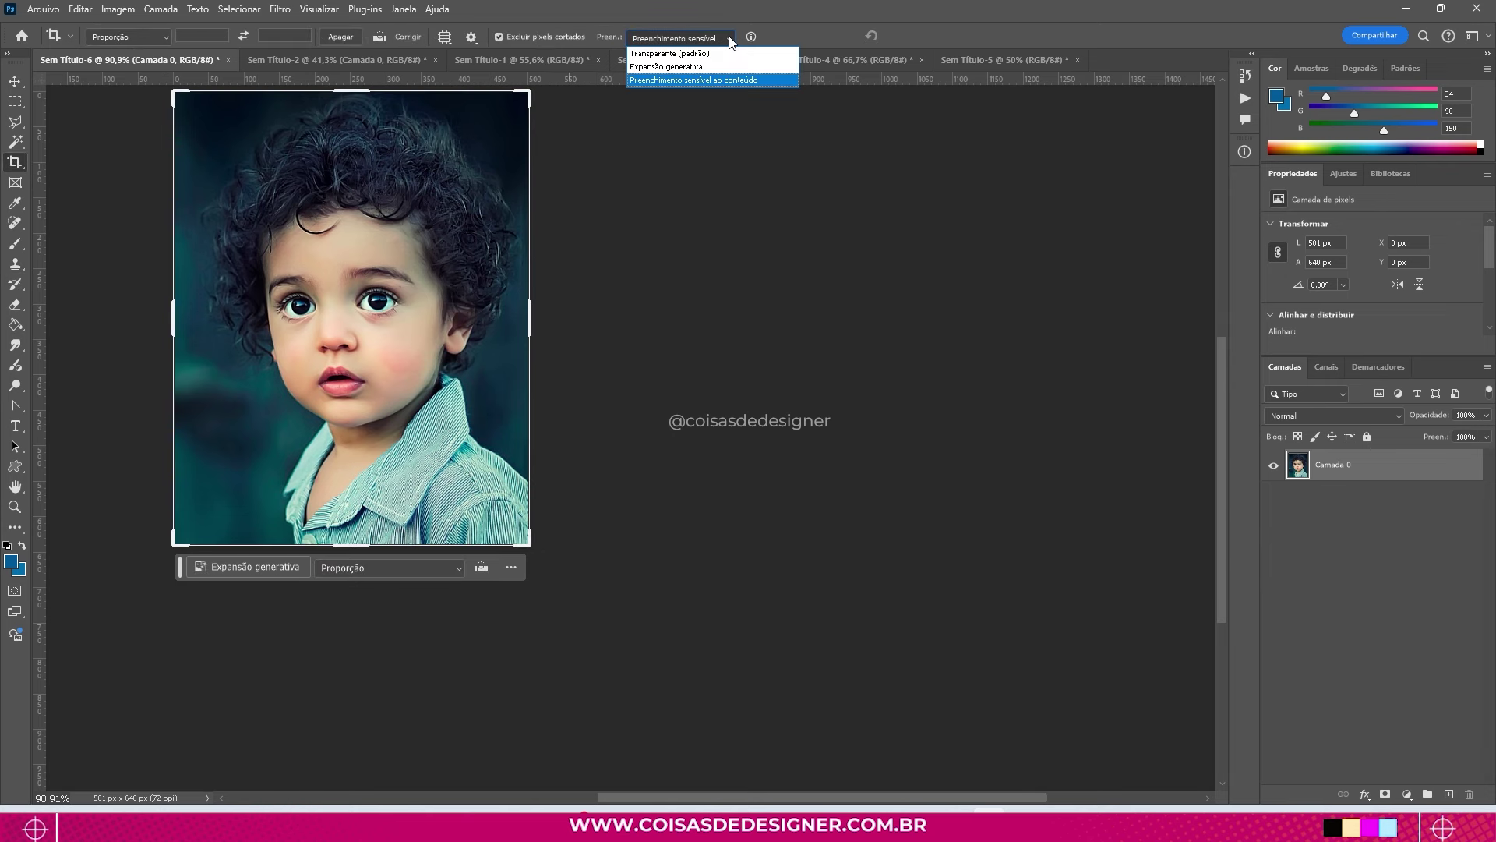
left_click(677, 67)
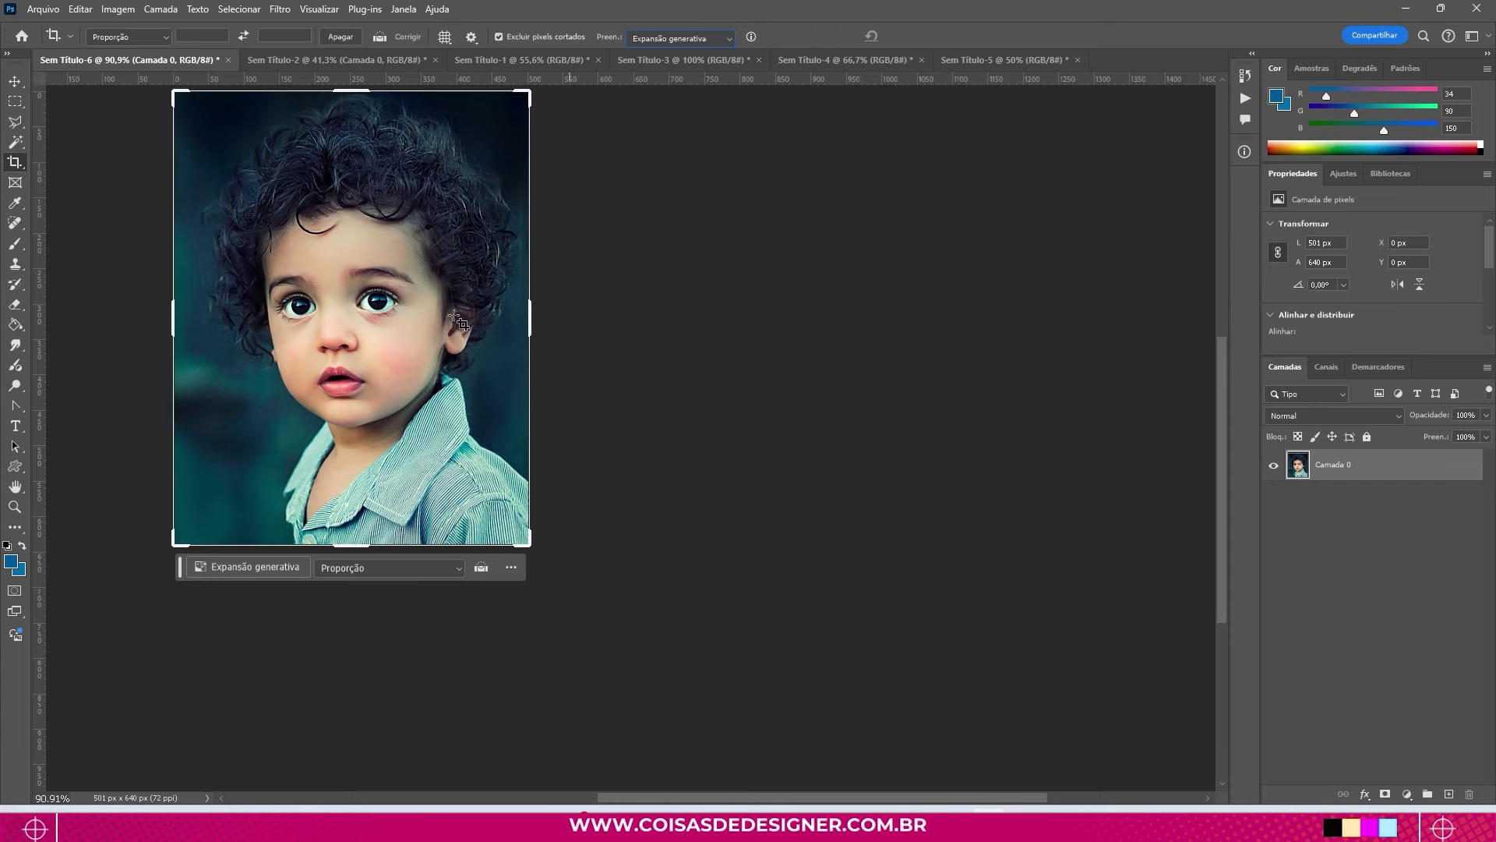
left_click_drag(526, 540, 587, 634)
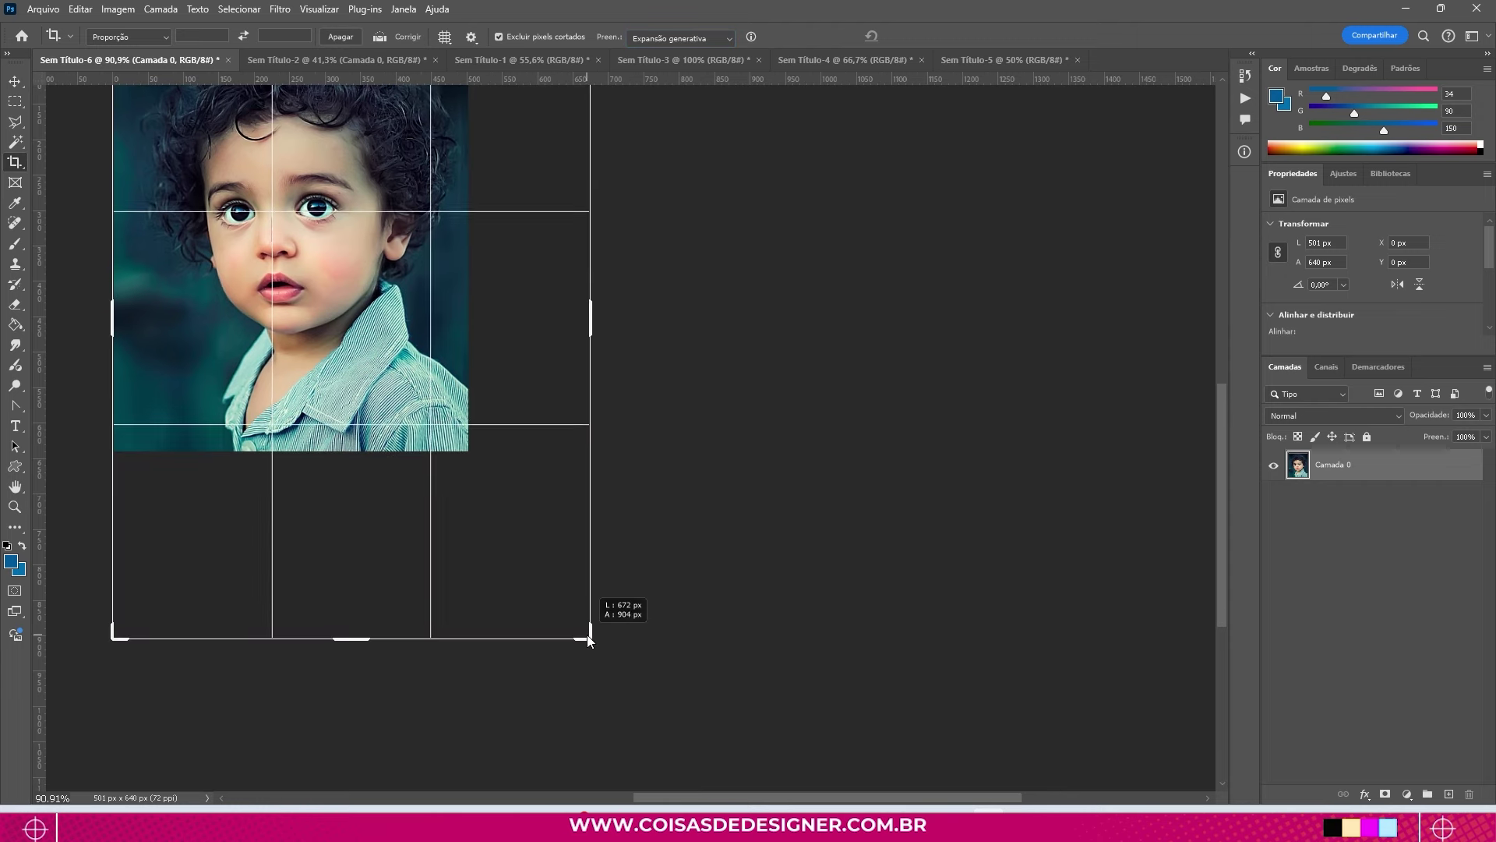
left_click_drag(121, 337, 74, 335)
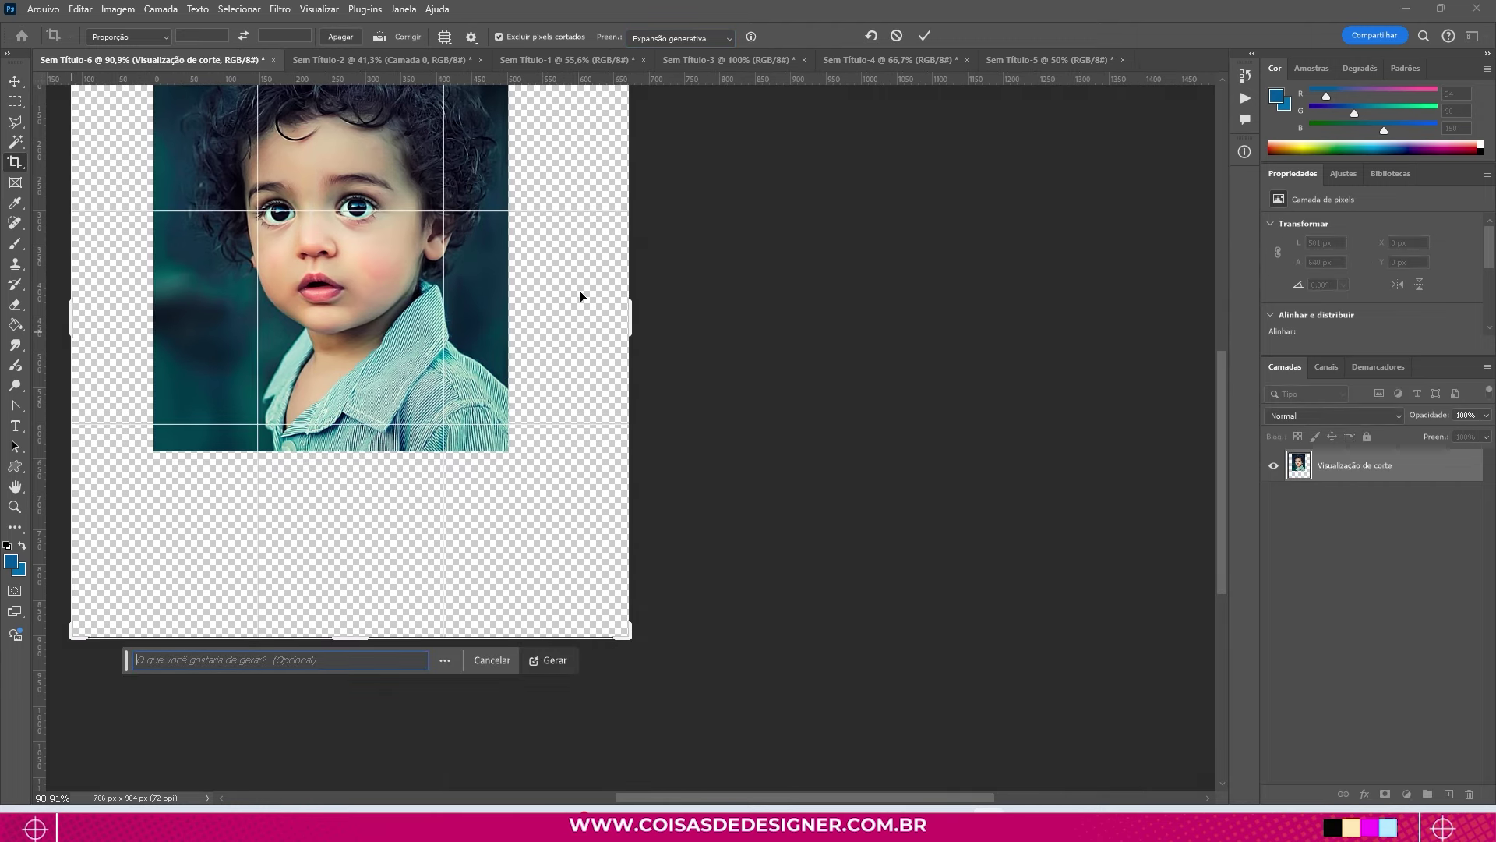
Step: Commit the 786 × 904 px expansion to generate new background and recentre the portrait in view
left_click_drag(1227, 404, 1225, 365)
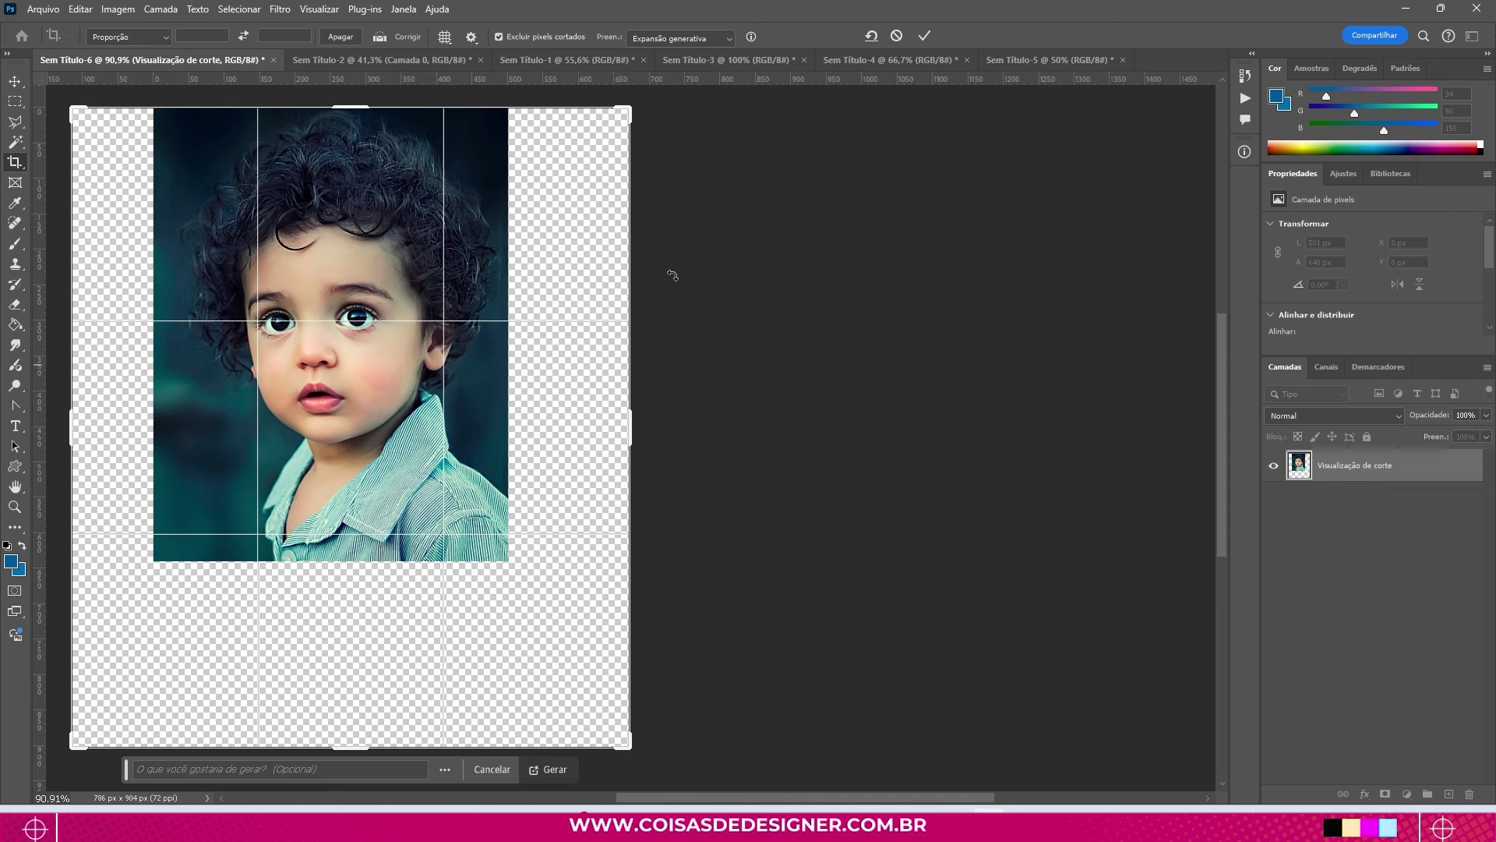
key("Escape")
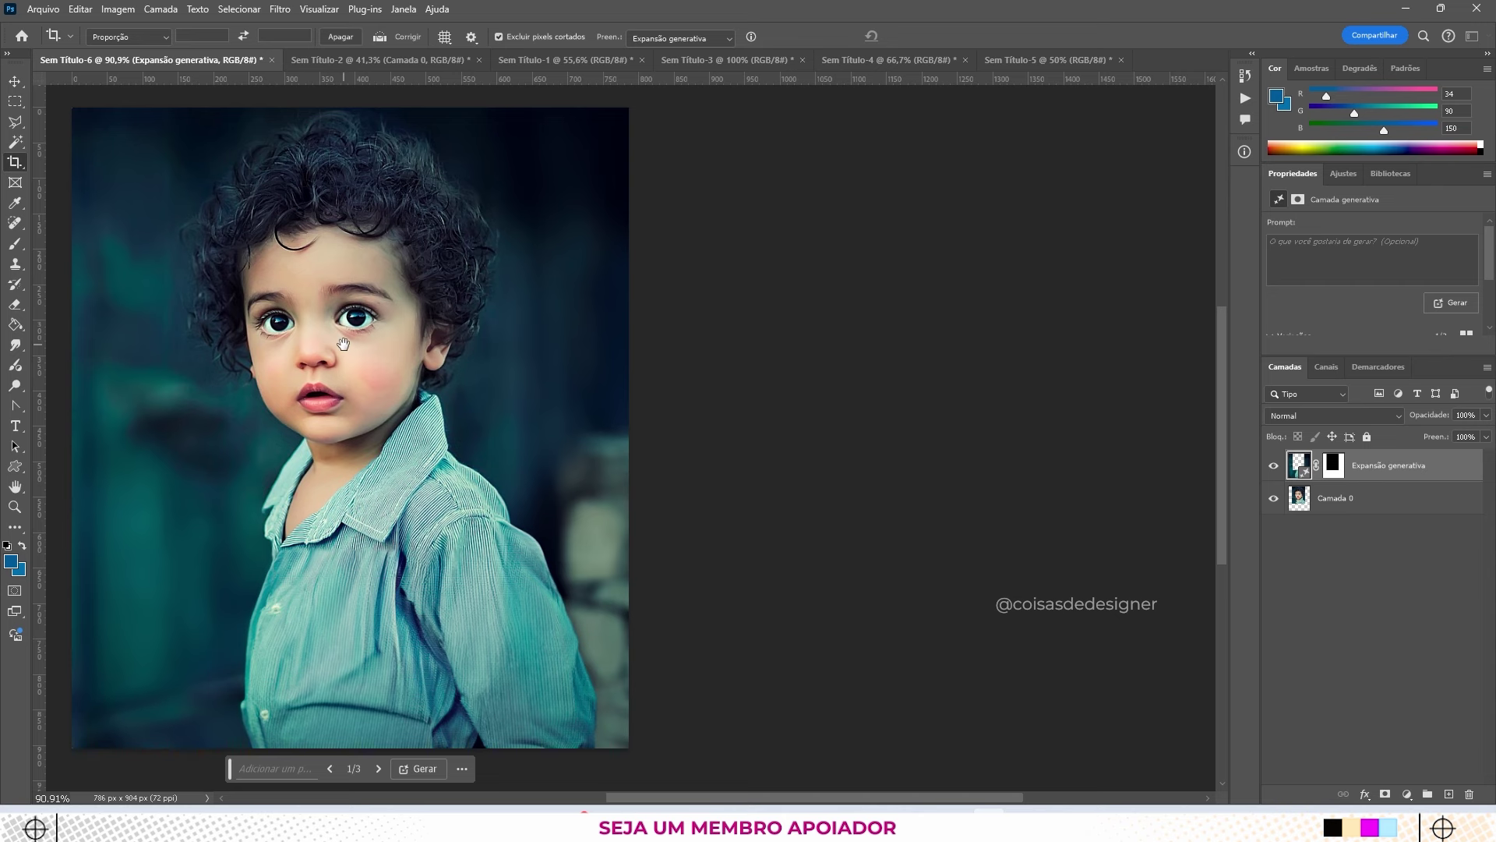
left_click_drag(351, 344, 601, 345)
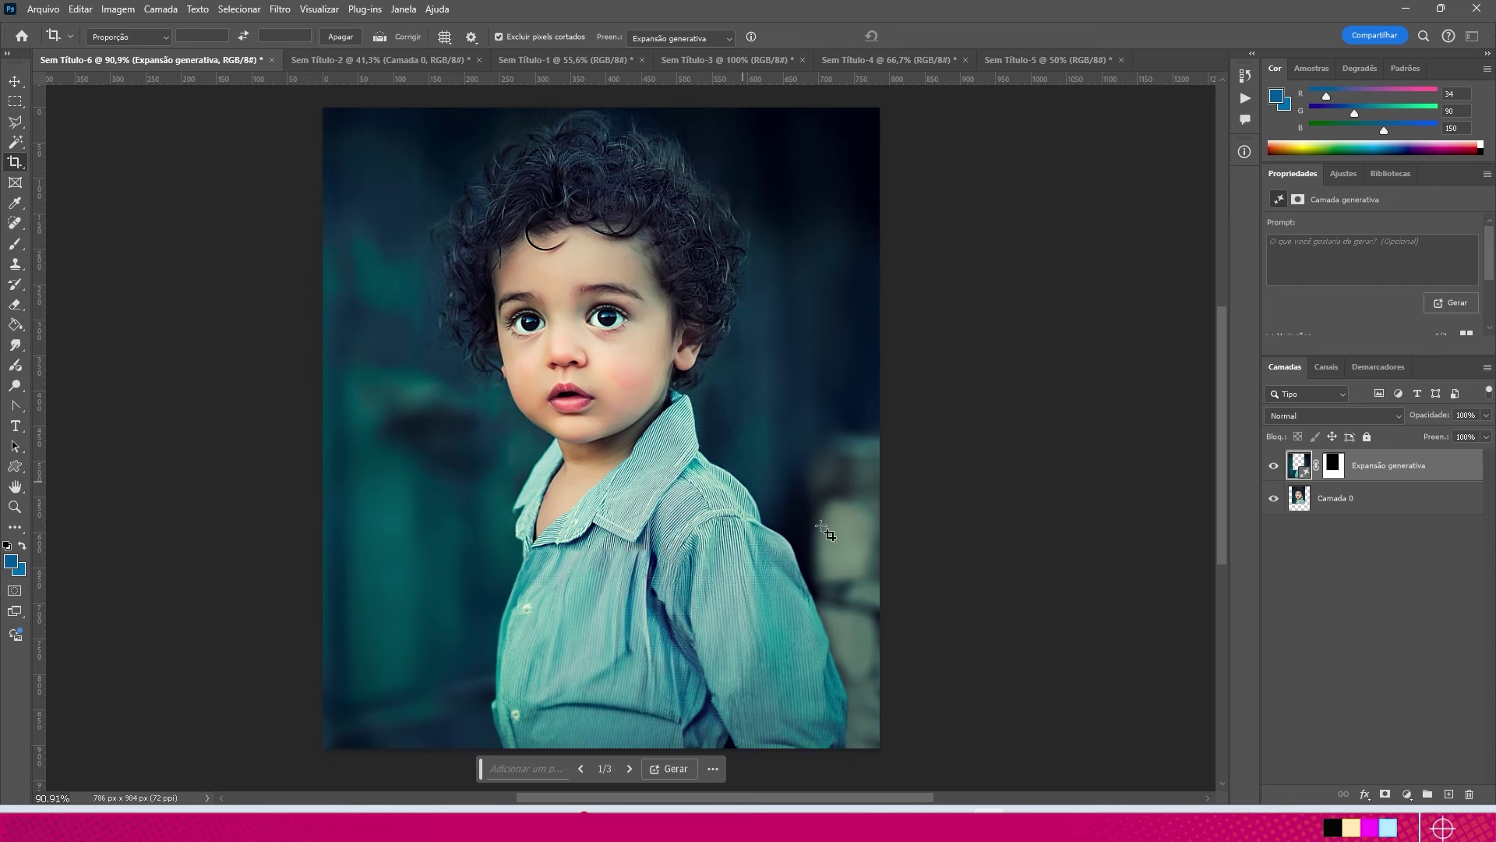
scroll(715, 464, "down", 3)
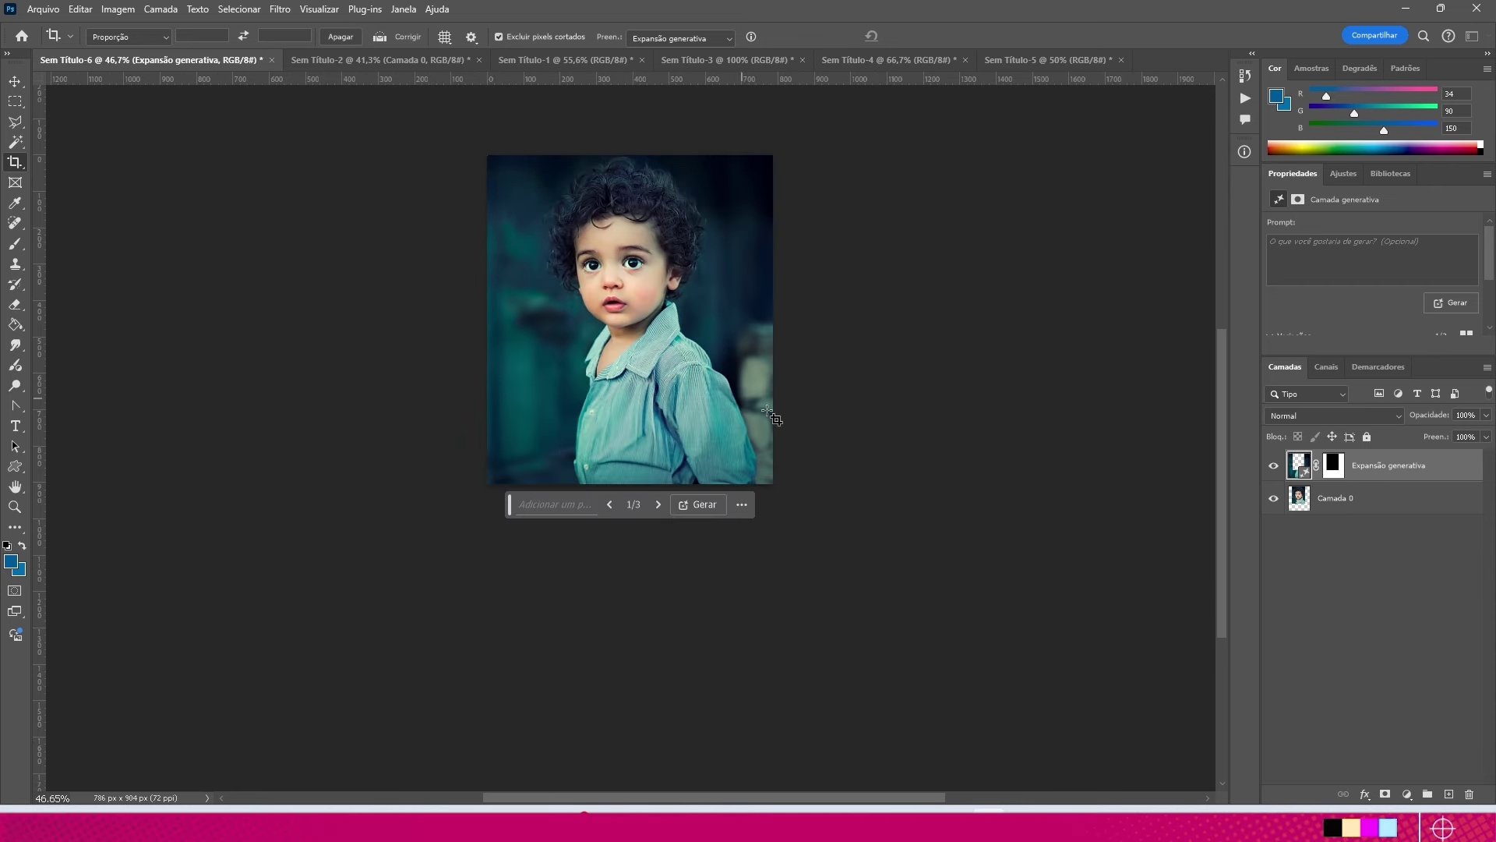
Step: Extend the crop far below and right of the portrait, generating a tall full-length expansion
left_click(24, 168)
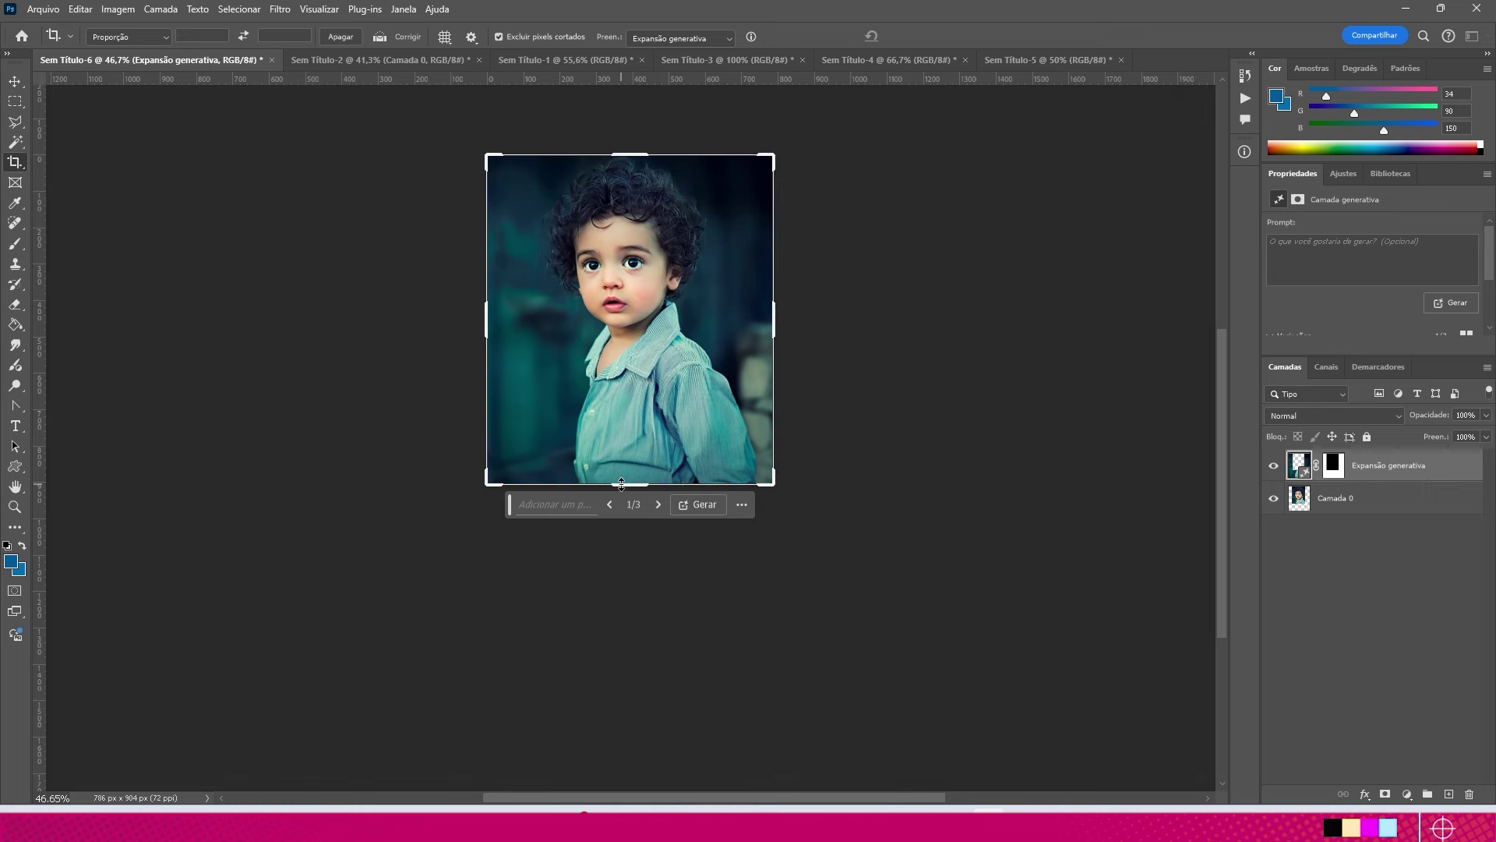
left_click_drag(630, 485, 659, 653)
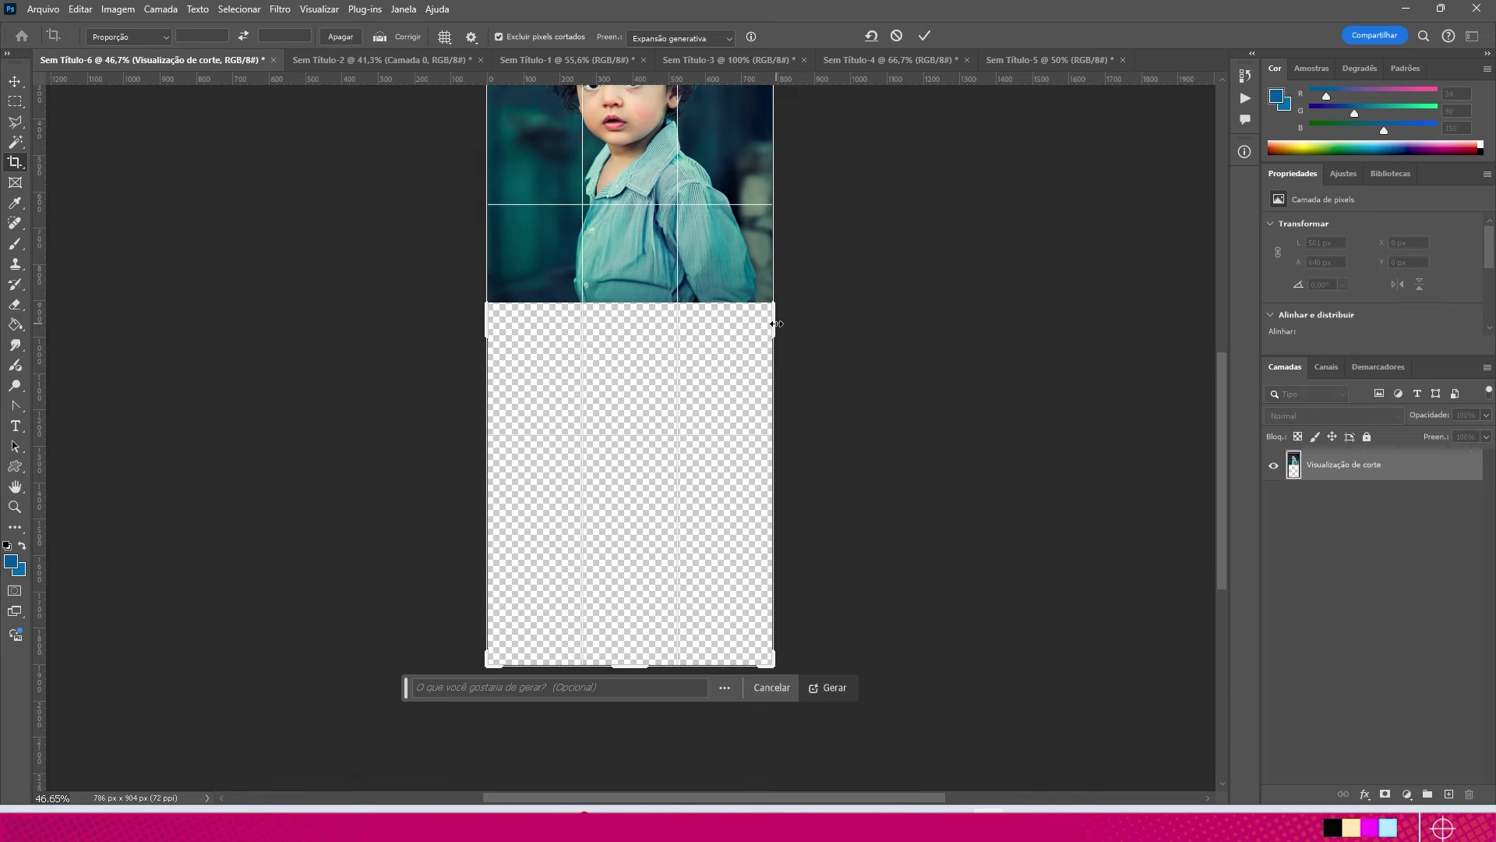
mouse_move(776, 328)
left_mouse_down()
mouse_move(791, 331)
mouse_move(770, 320)
mouse_move(735, 362)
mouse_move(749, 376)
left_mouse_up()
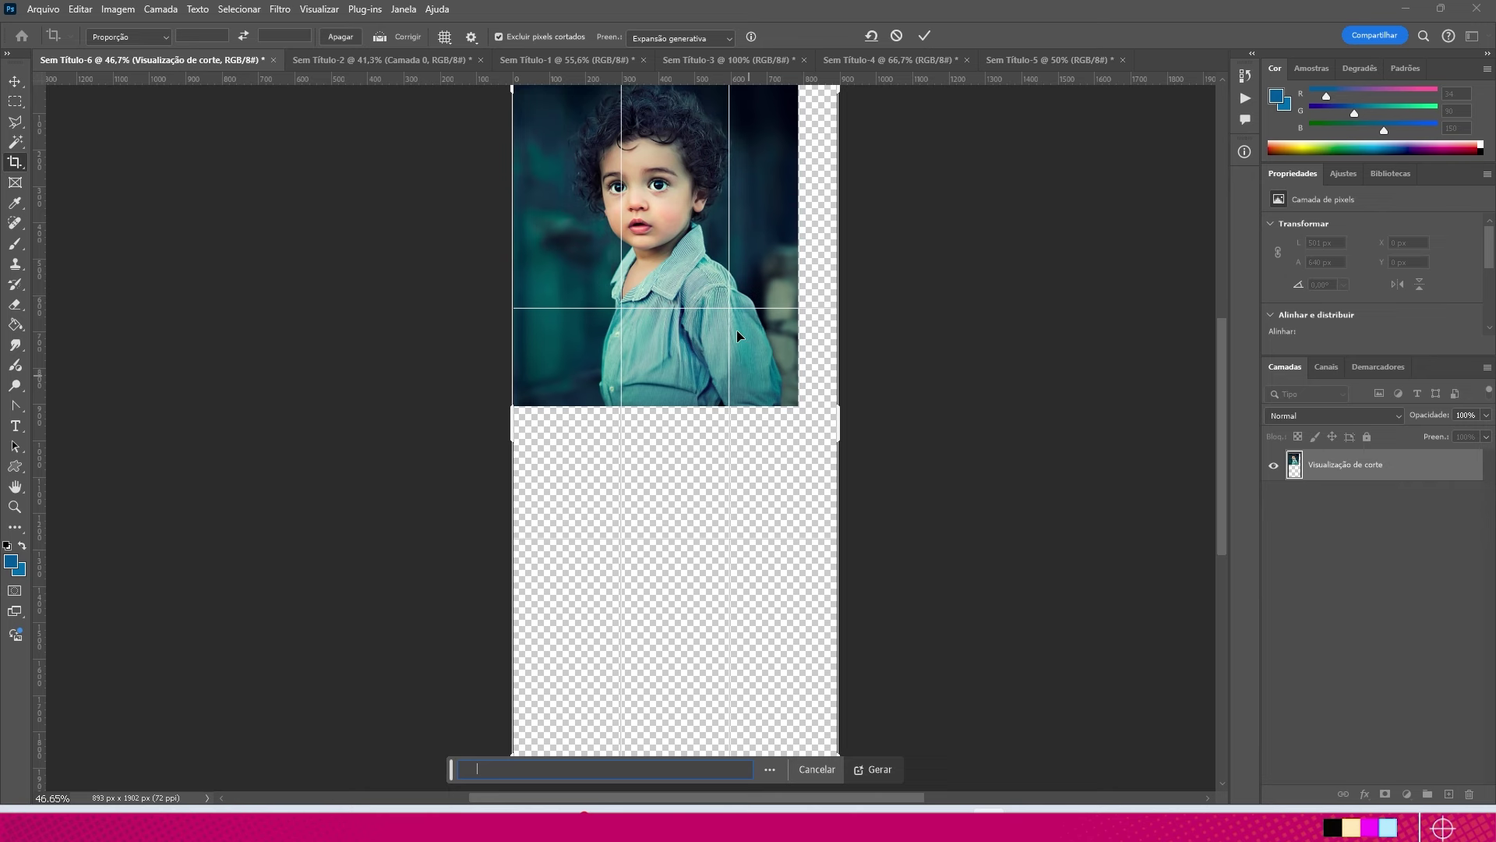
key("Return")
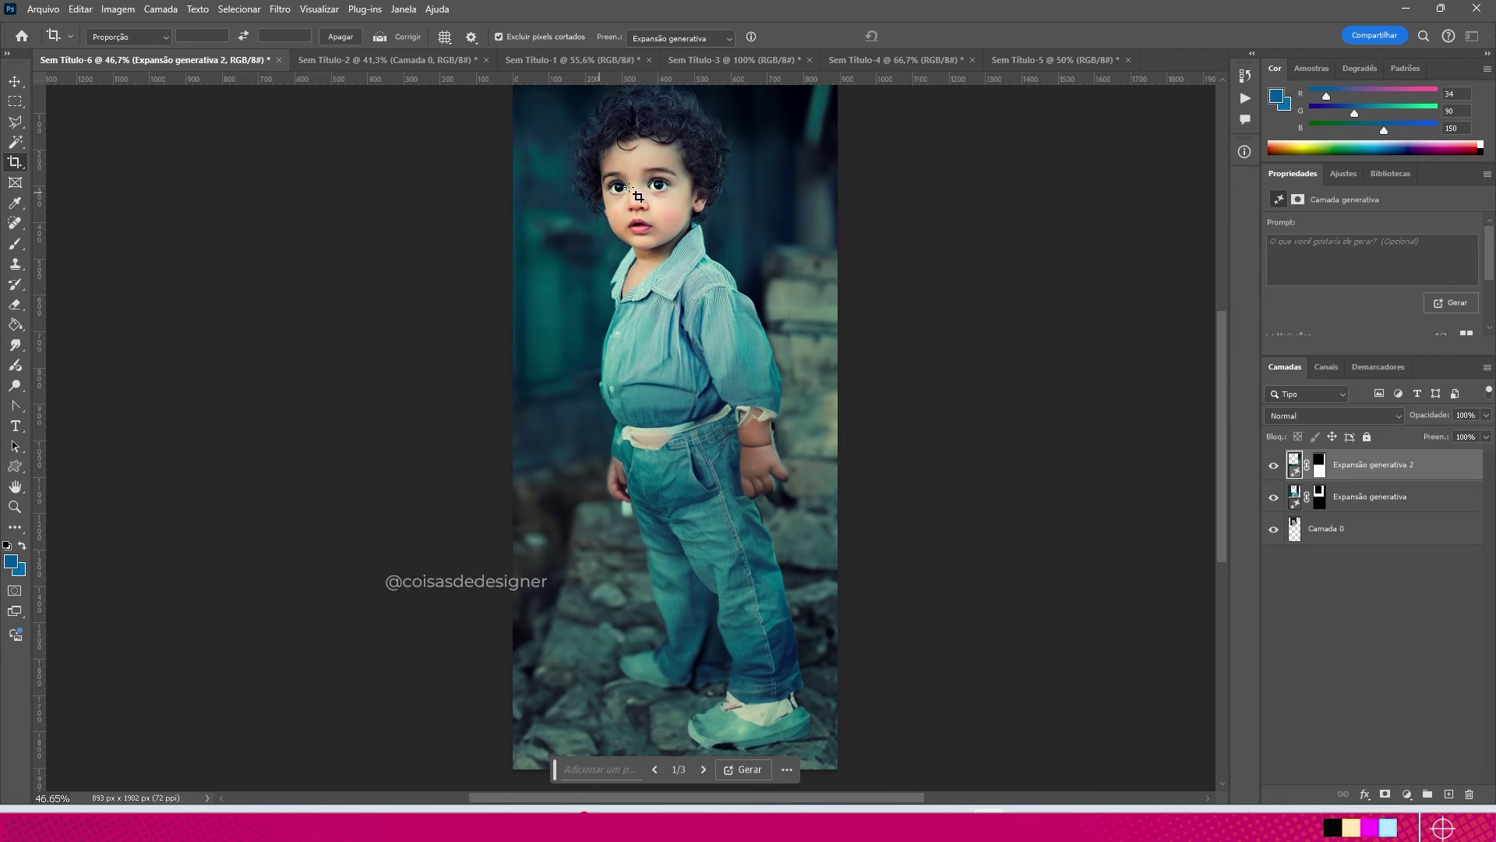
Step: Browse the generated variations, generate a fresh set, and step to another variation of the boy
left_click(702, 770)
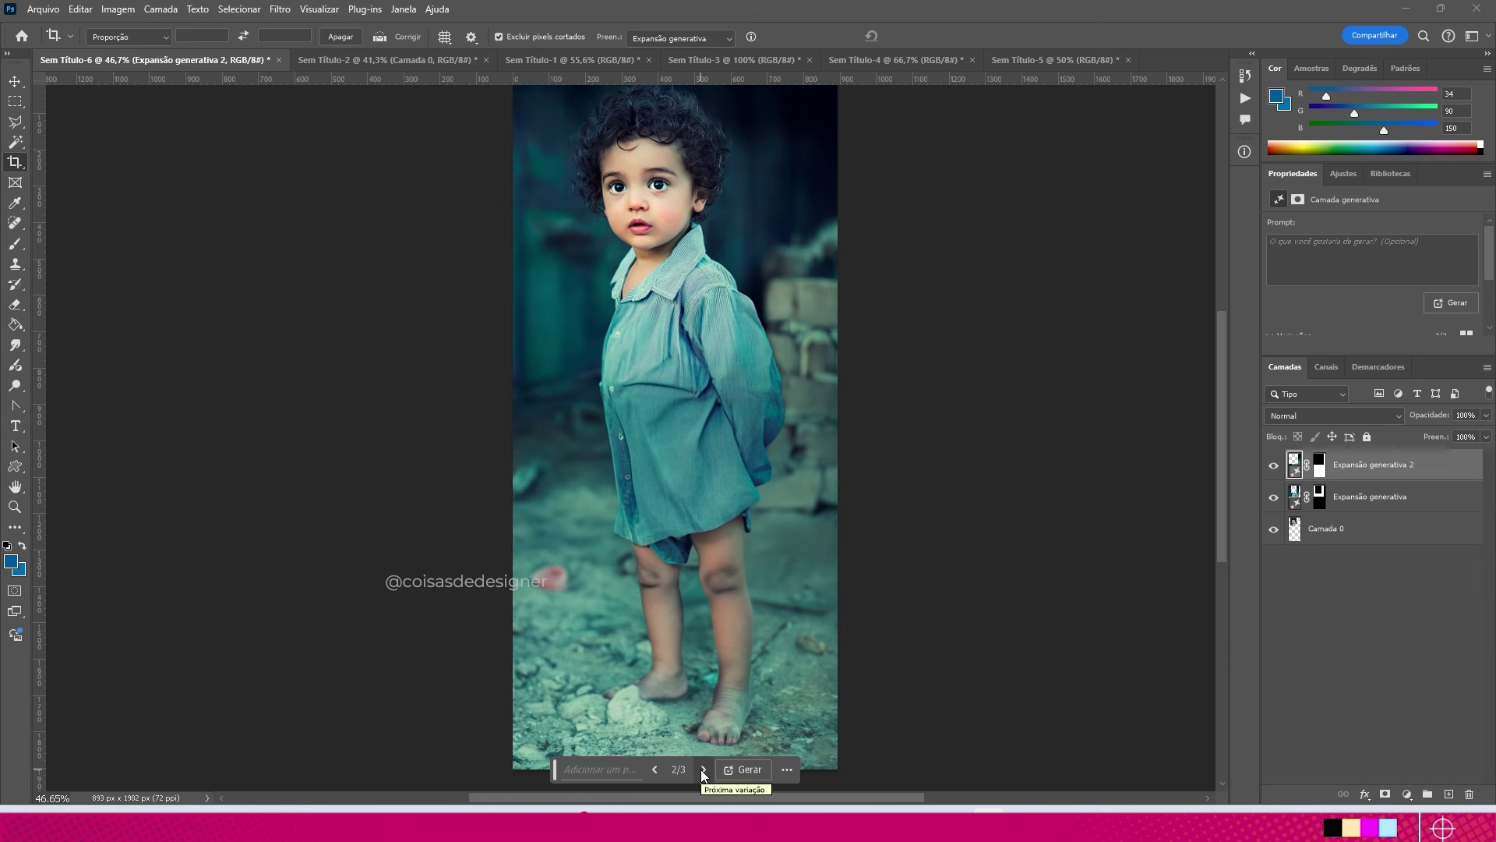
left_click(701, 770)
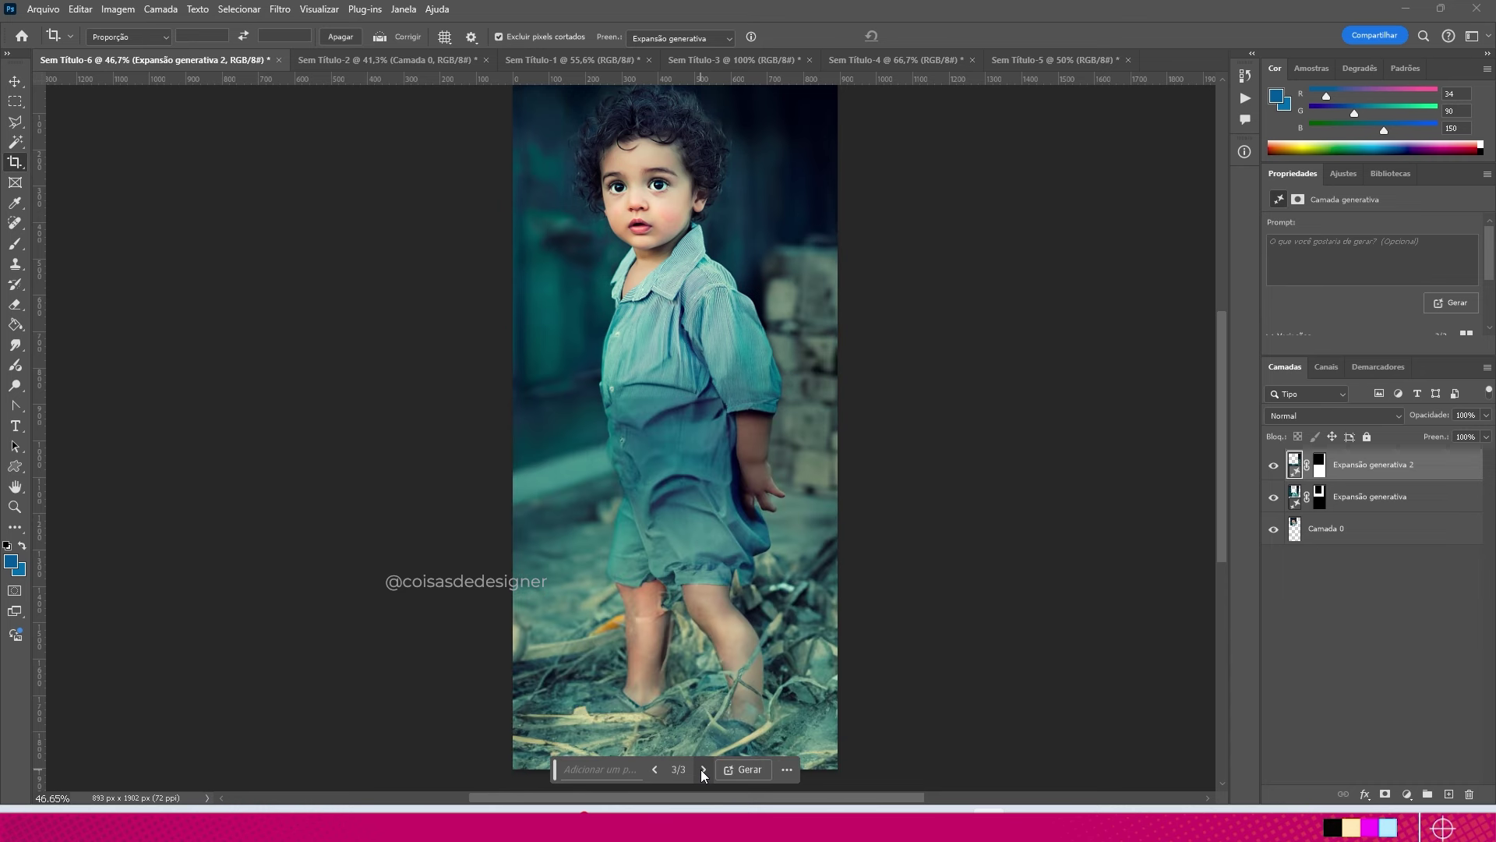
left_click(701, 770)
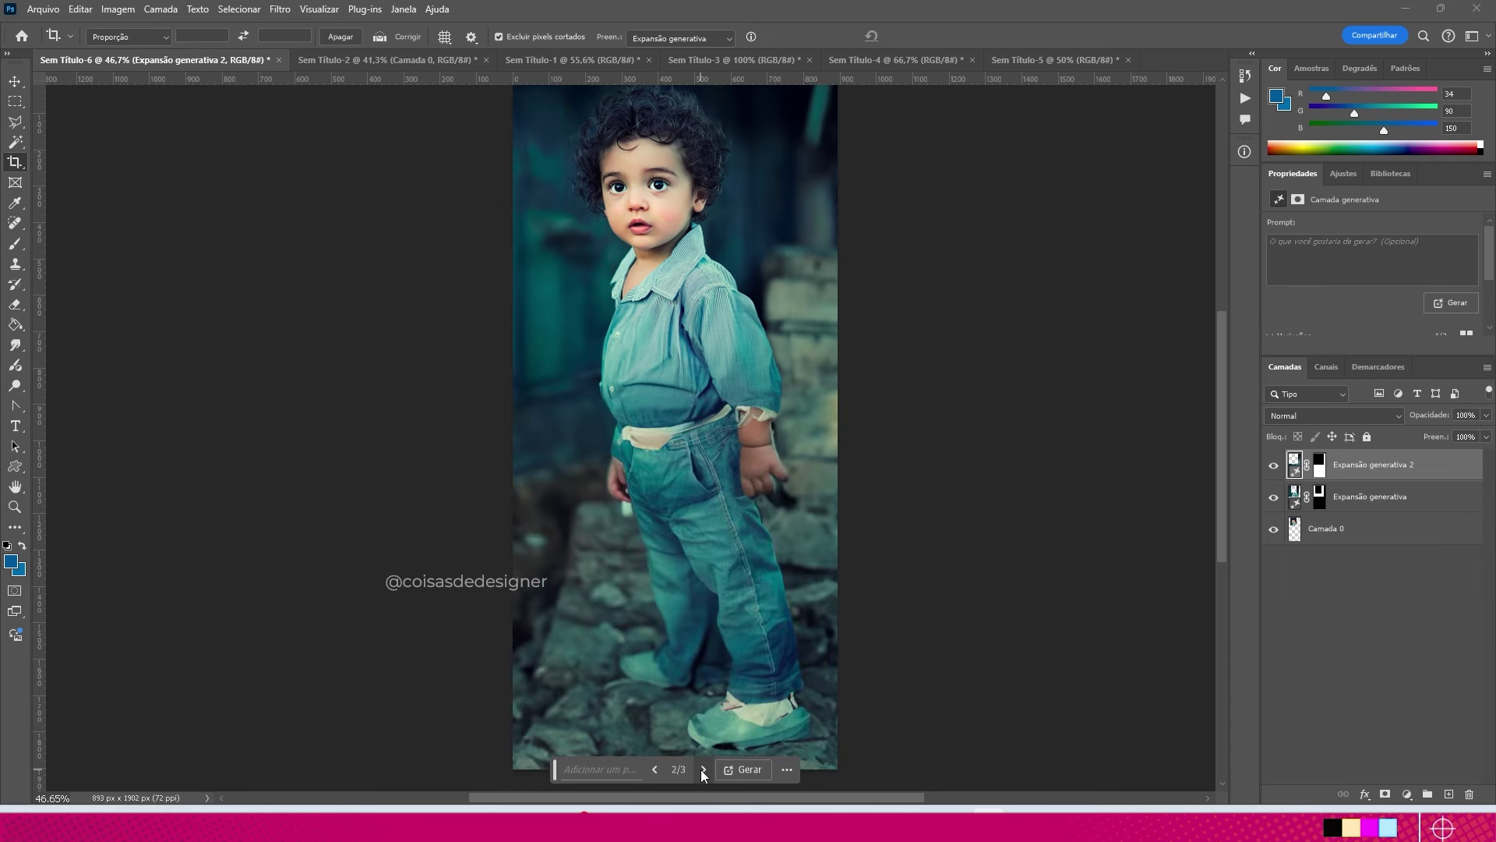
left_click(701, 771)
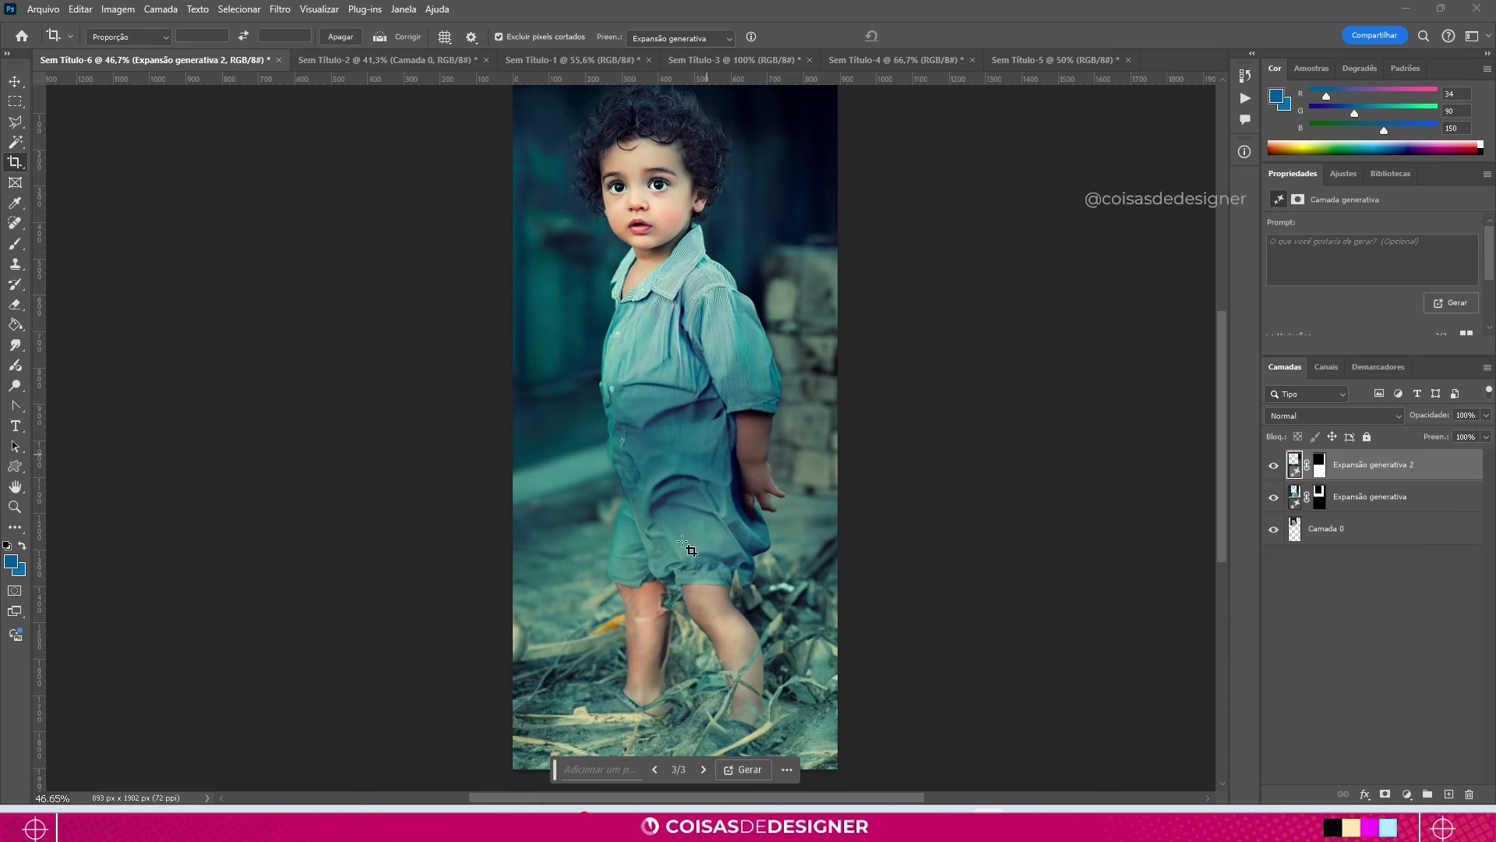
left_click(737, 770)
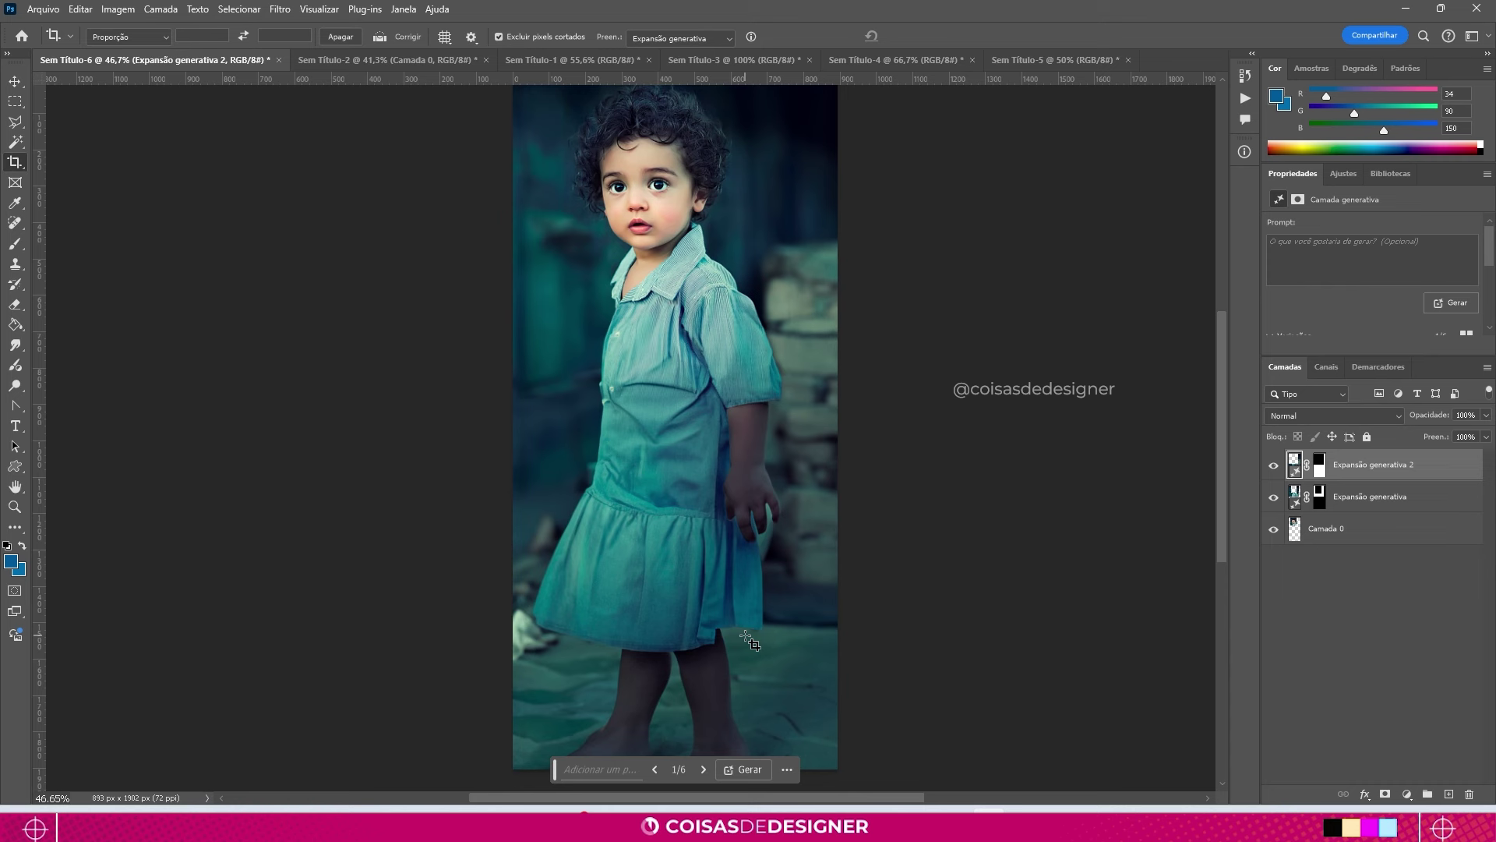
left_click(704, 770)
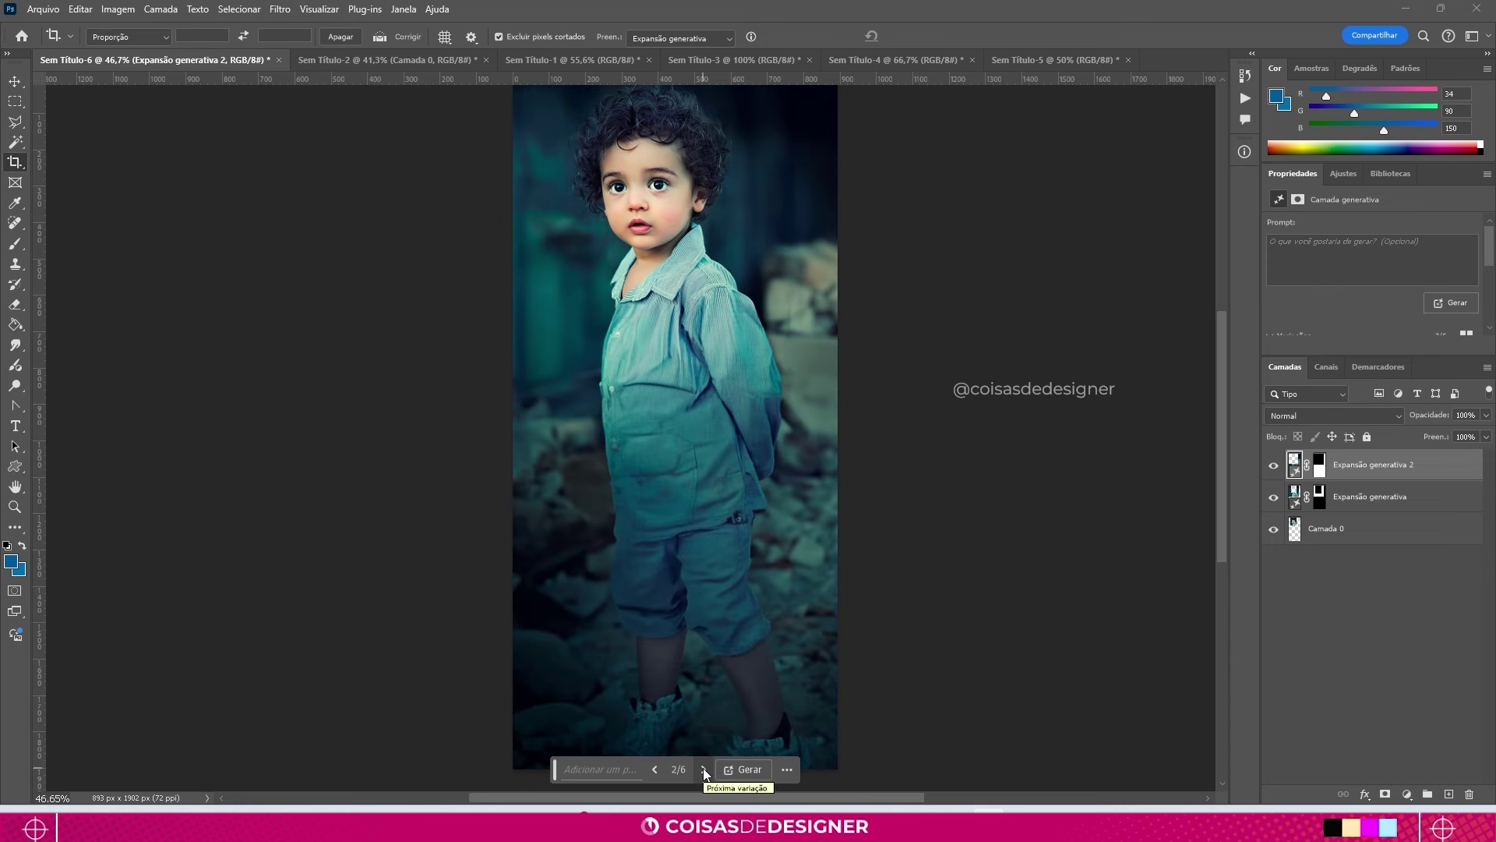
left_click(704, 769)
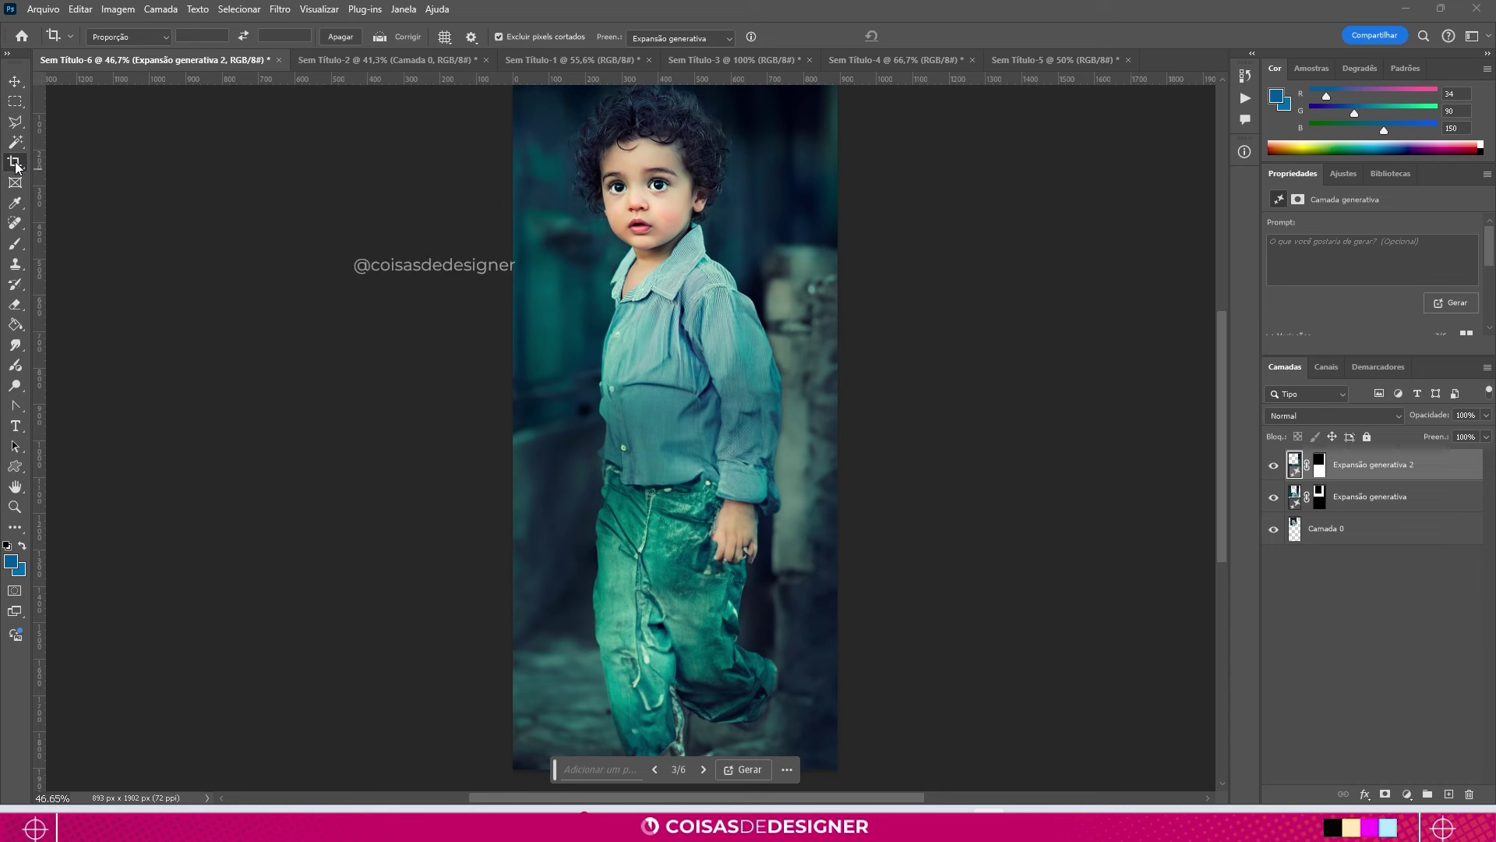
Step: Undo the generative expansions back to the wide original boy photo
key("ctrl+z")
key("ctrl+z")
key("ctrl+z")
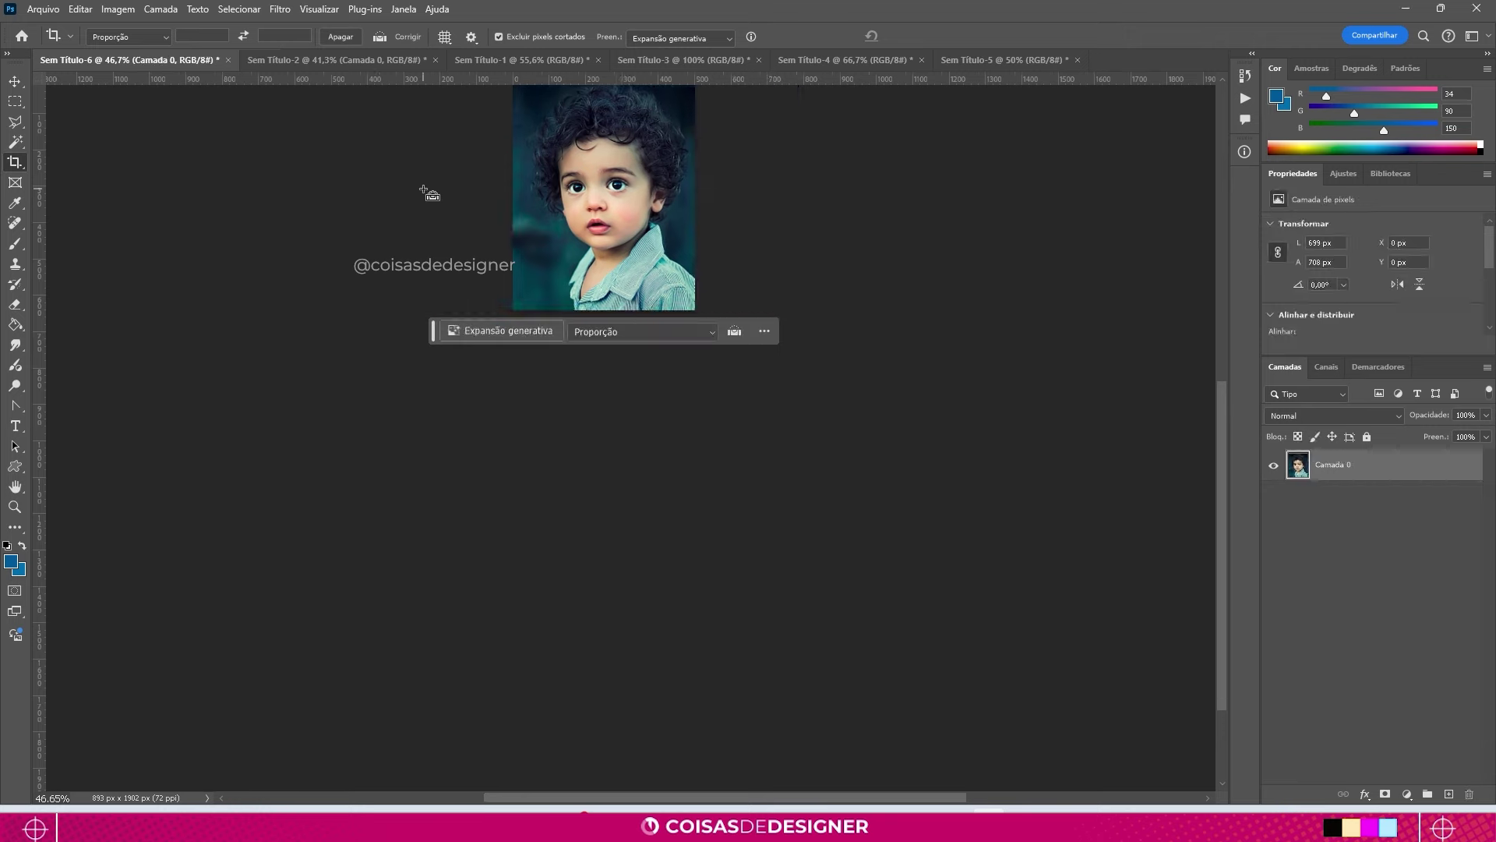
key("ctrl+z")
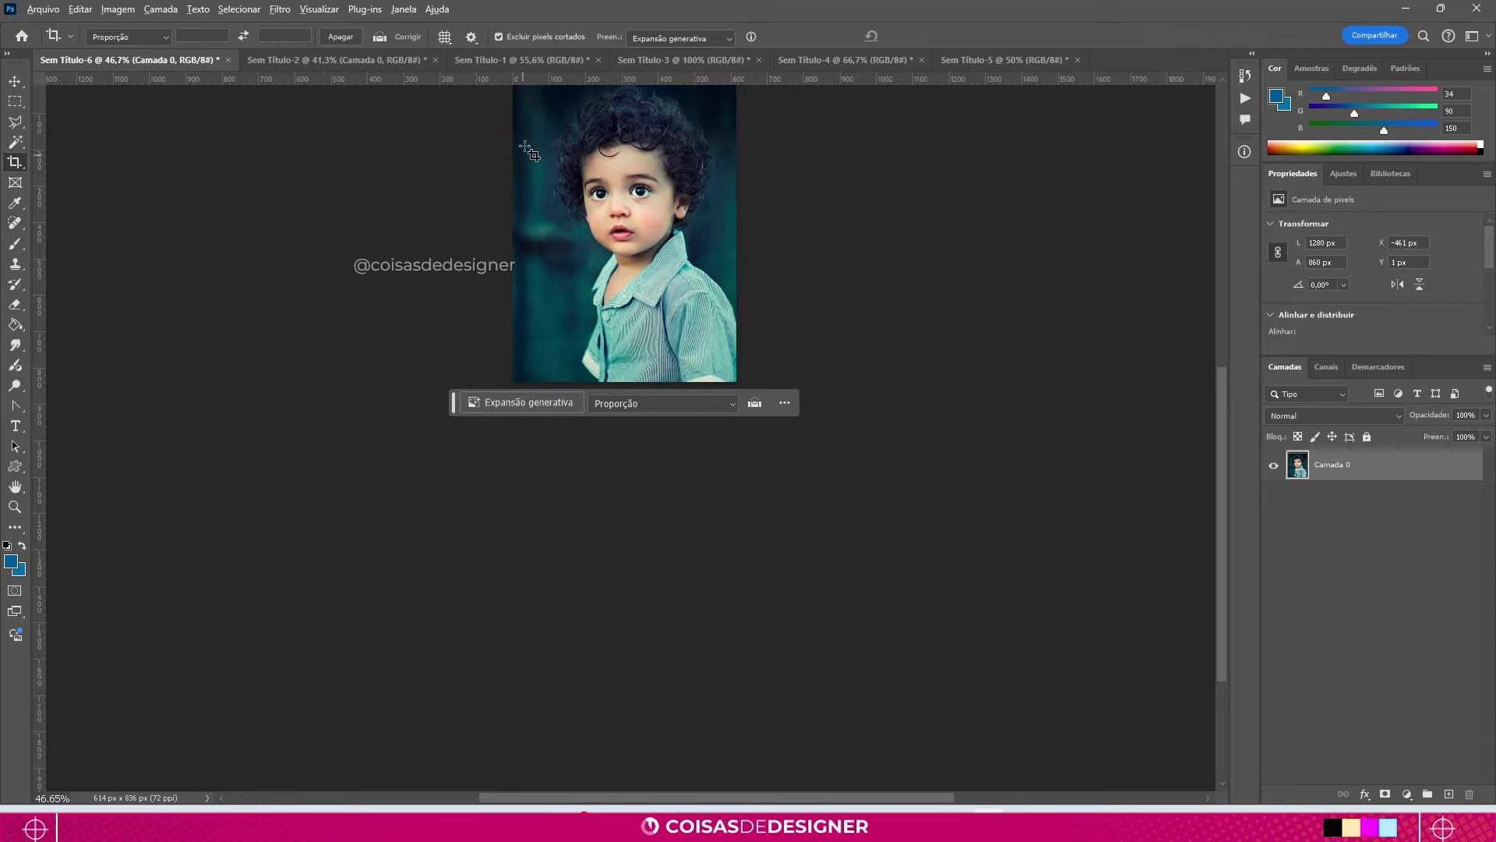
key("ctrl+z")
scroll(593, 195, "up", 3)
scroll(608, 234, "down", 3)
scroll(612, 304, "up", 1)
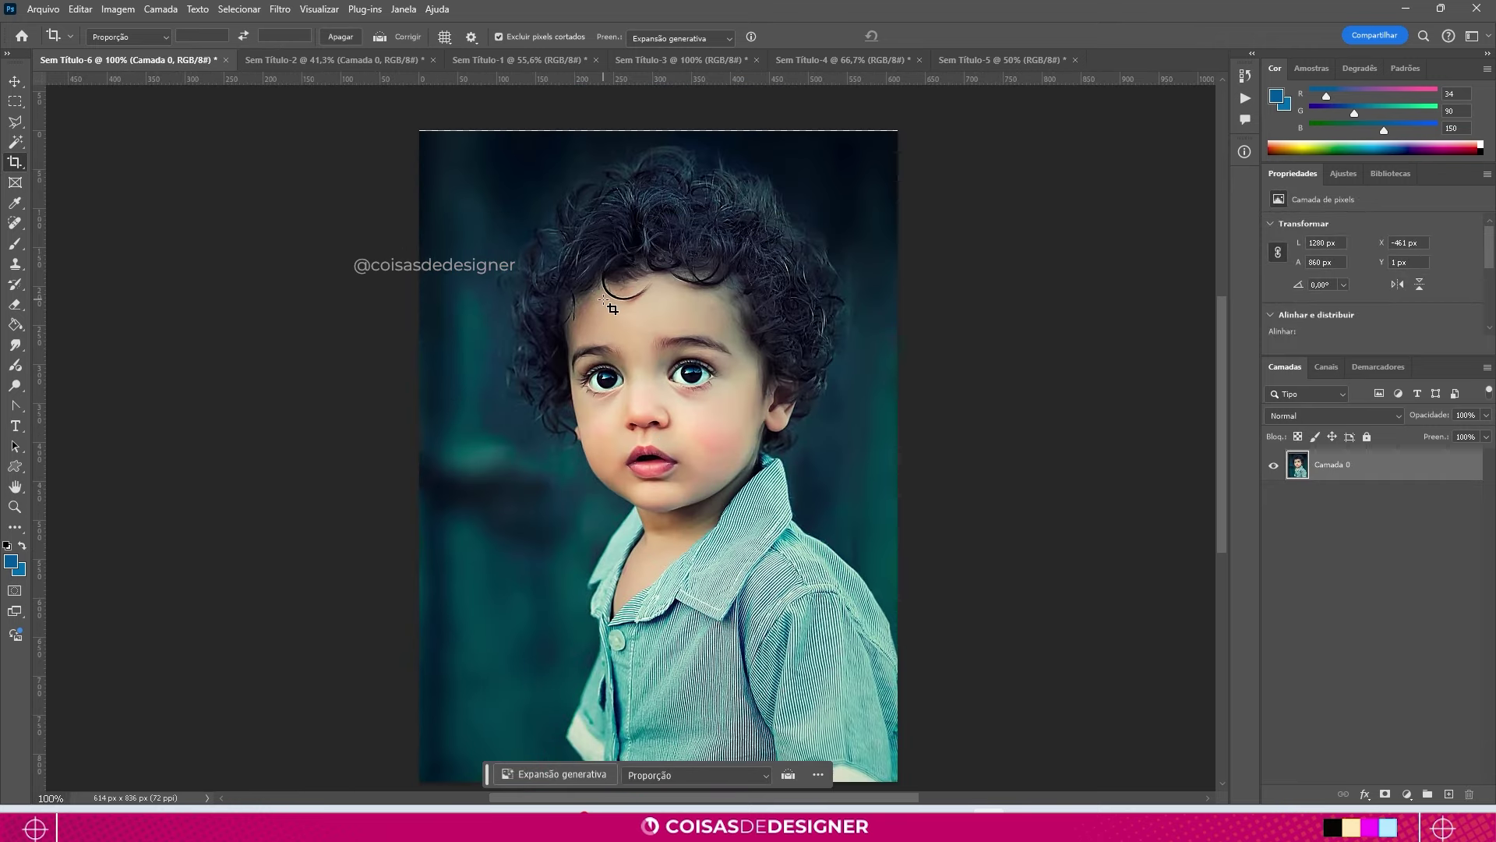
key("ctrl+z")
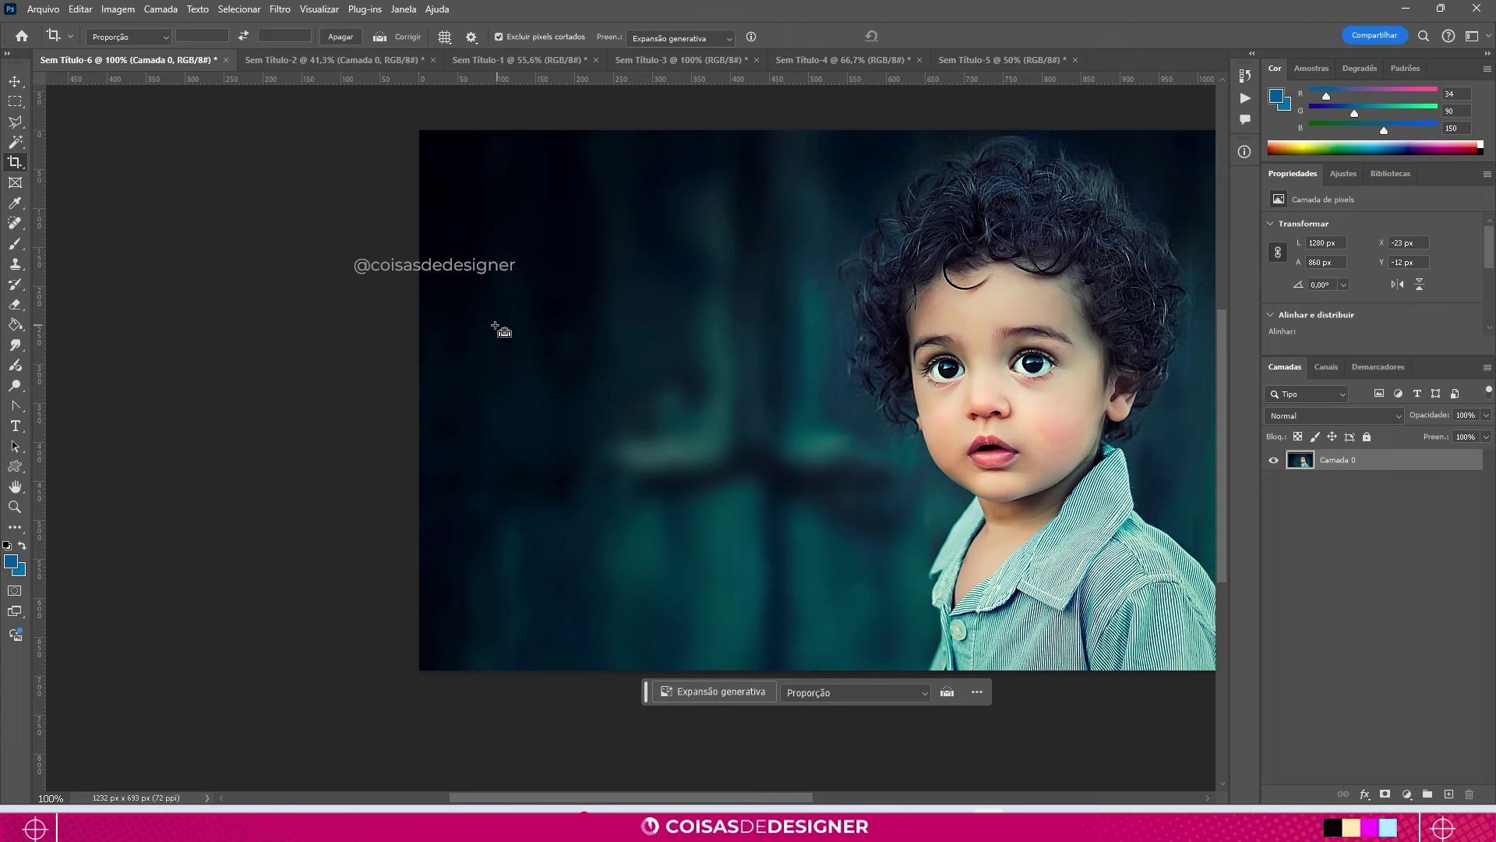
key("ctrl+z")
scroll(944, 342, "up", 1)
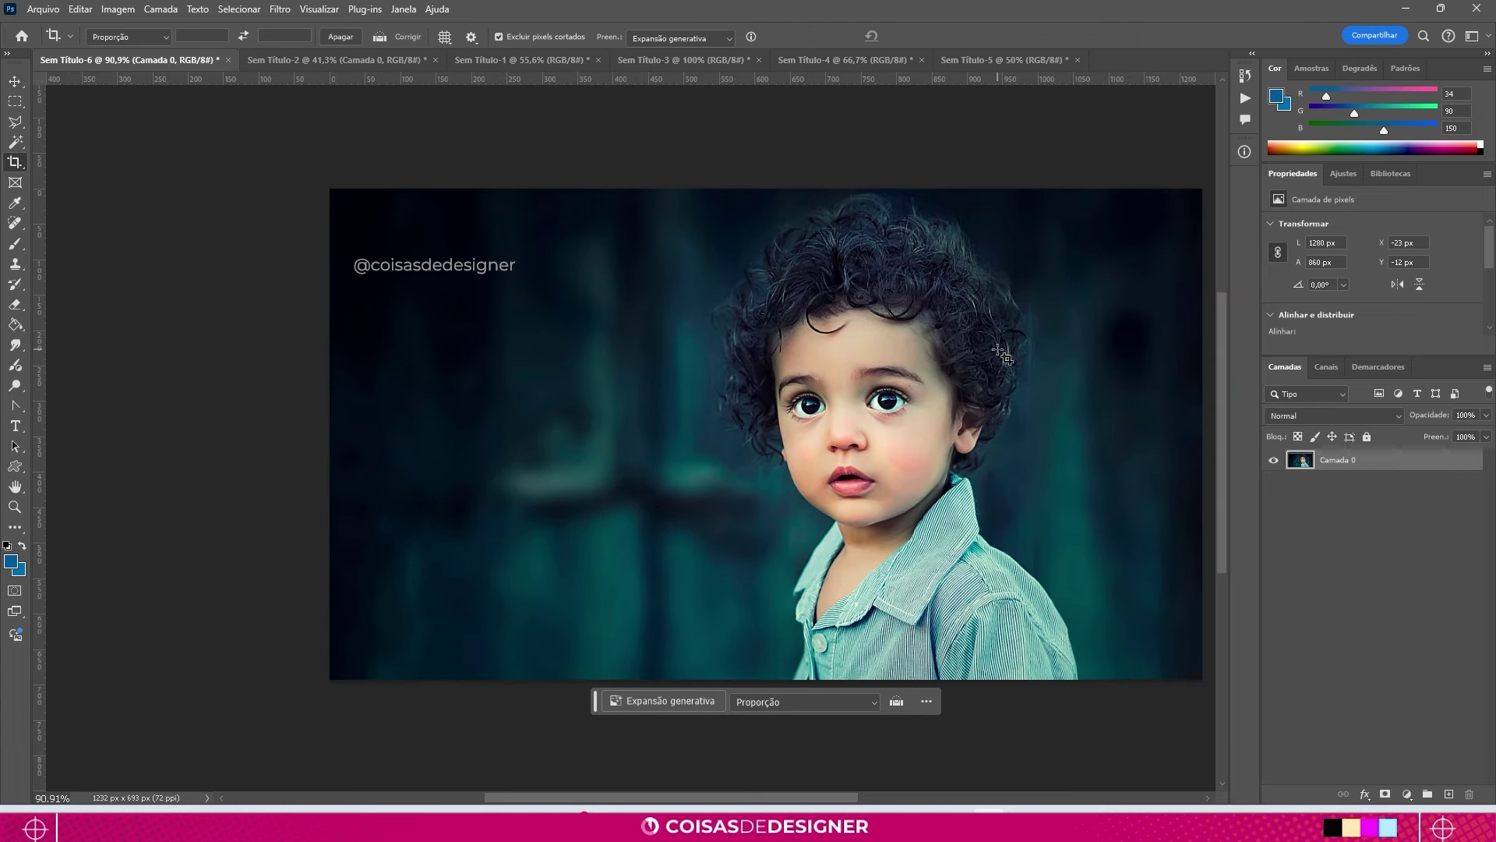
scroll(997, 349, "up", 1)
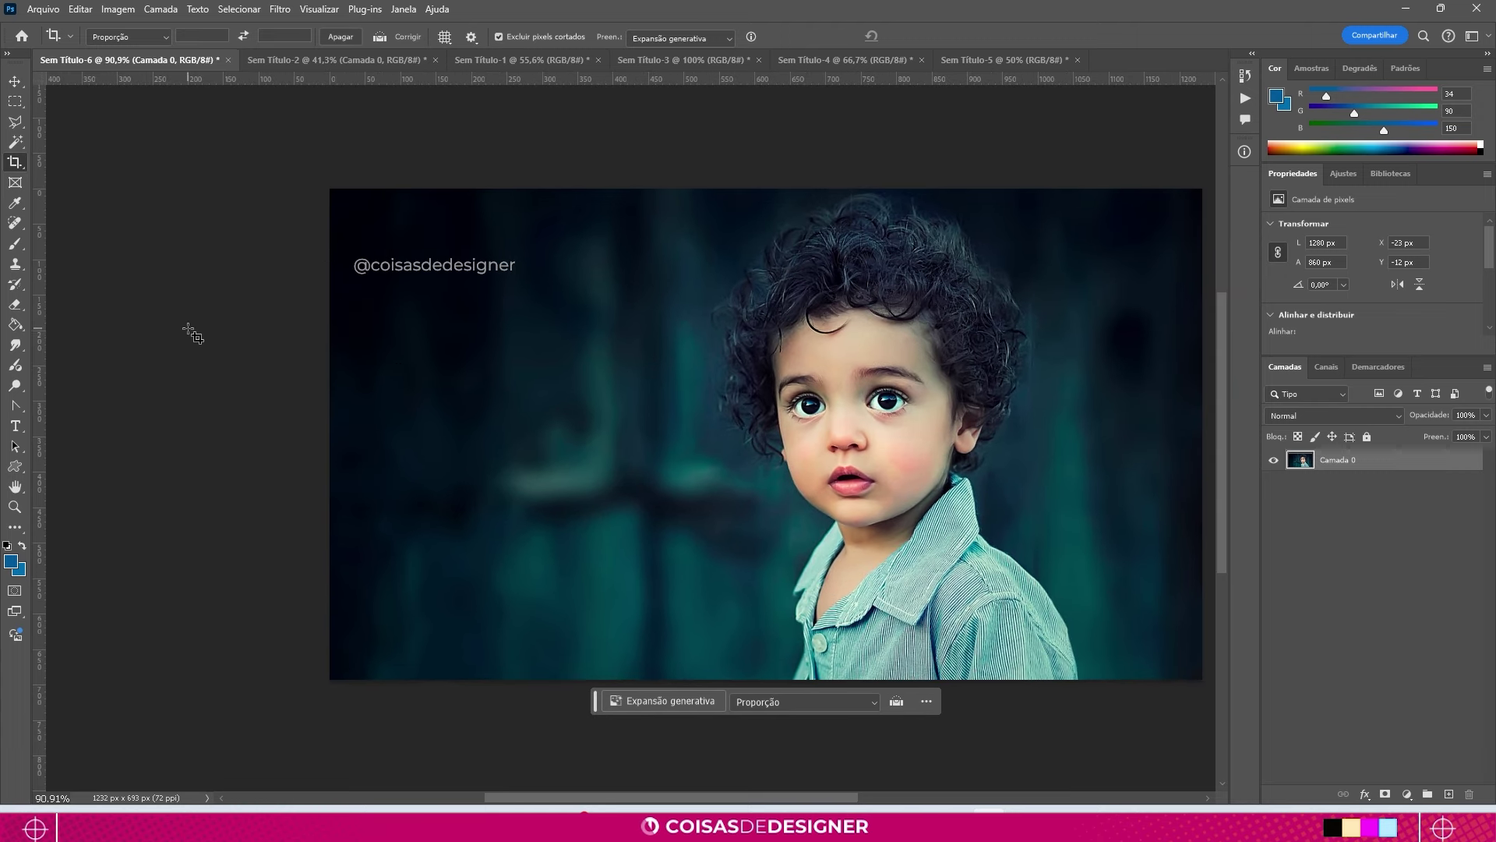
Step: Review the crop Fill choices, then switch to the Sem Título-2 street-fashion document
left_click(15, 161)
left_click(680, 38)
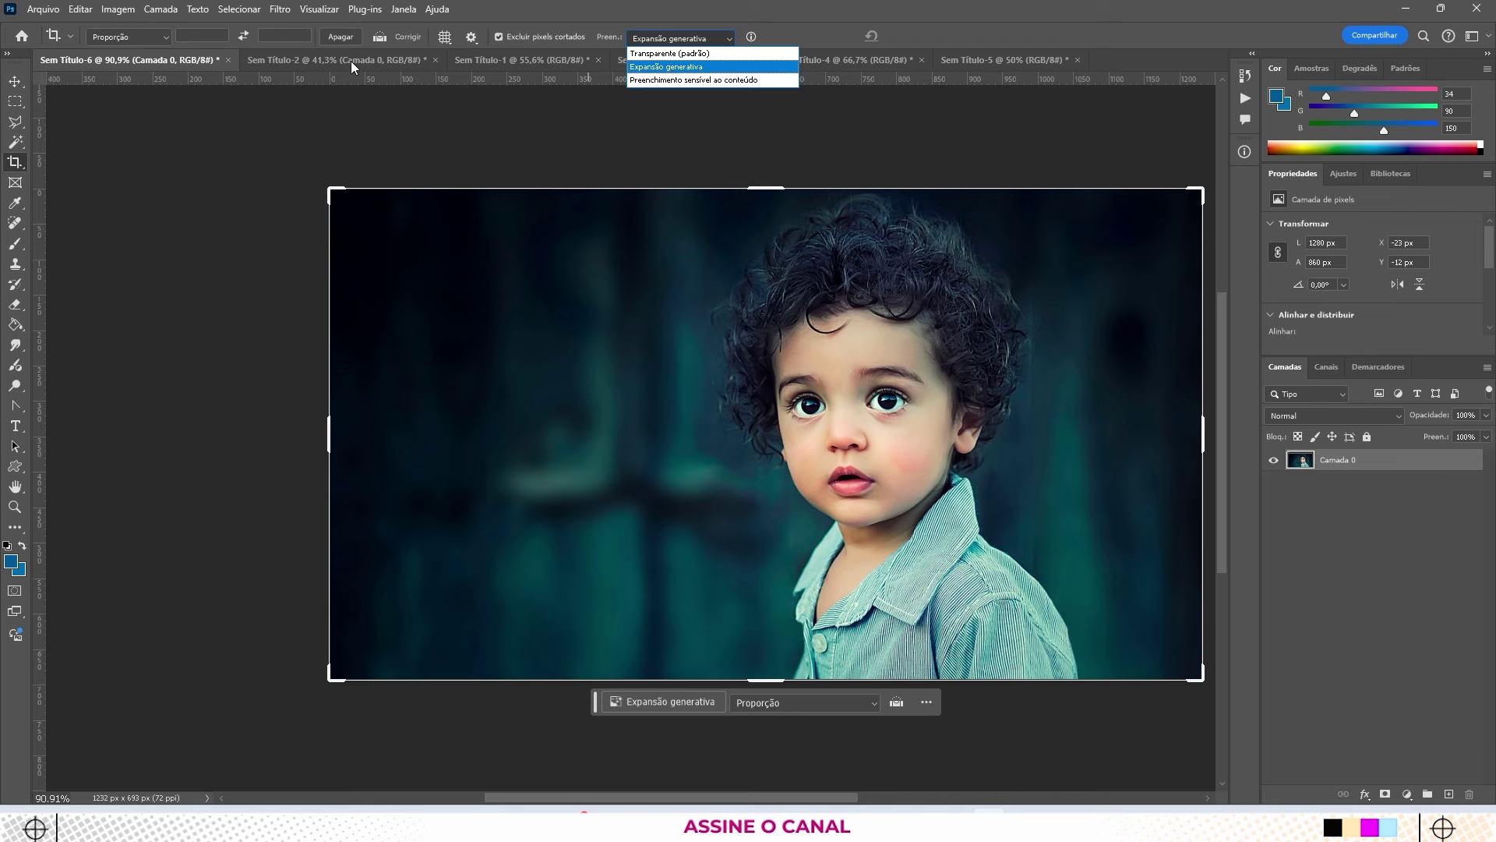
key("v")
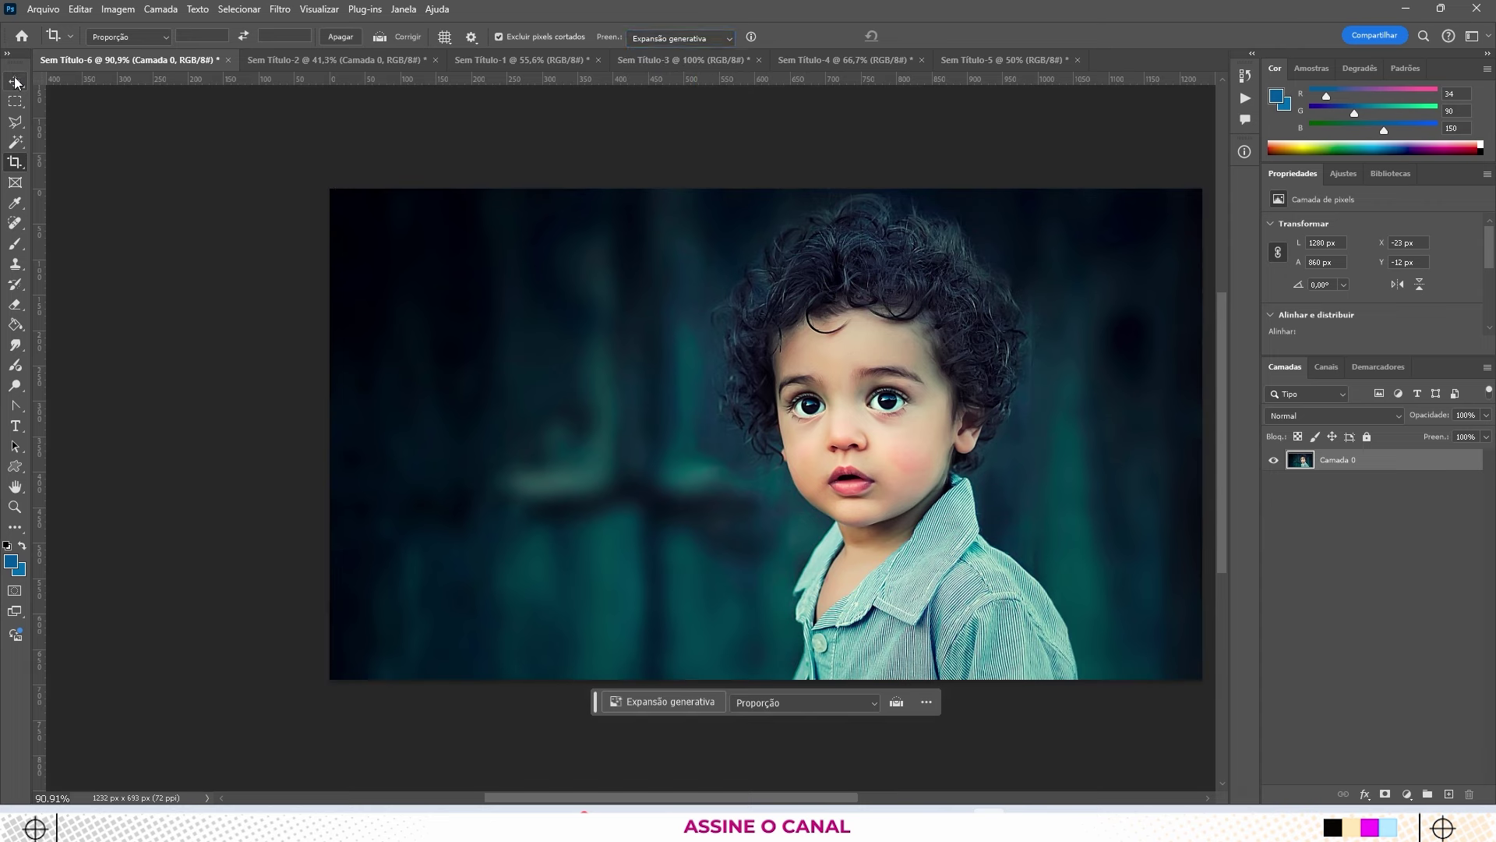
left_click(327, 61)
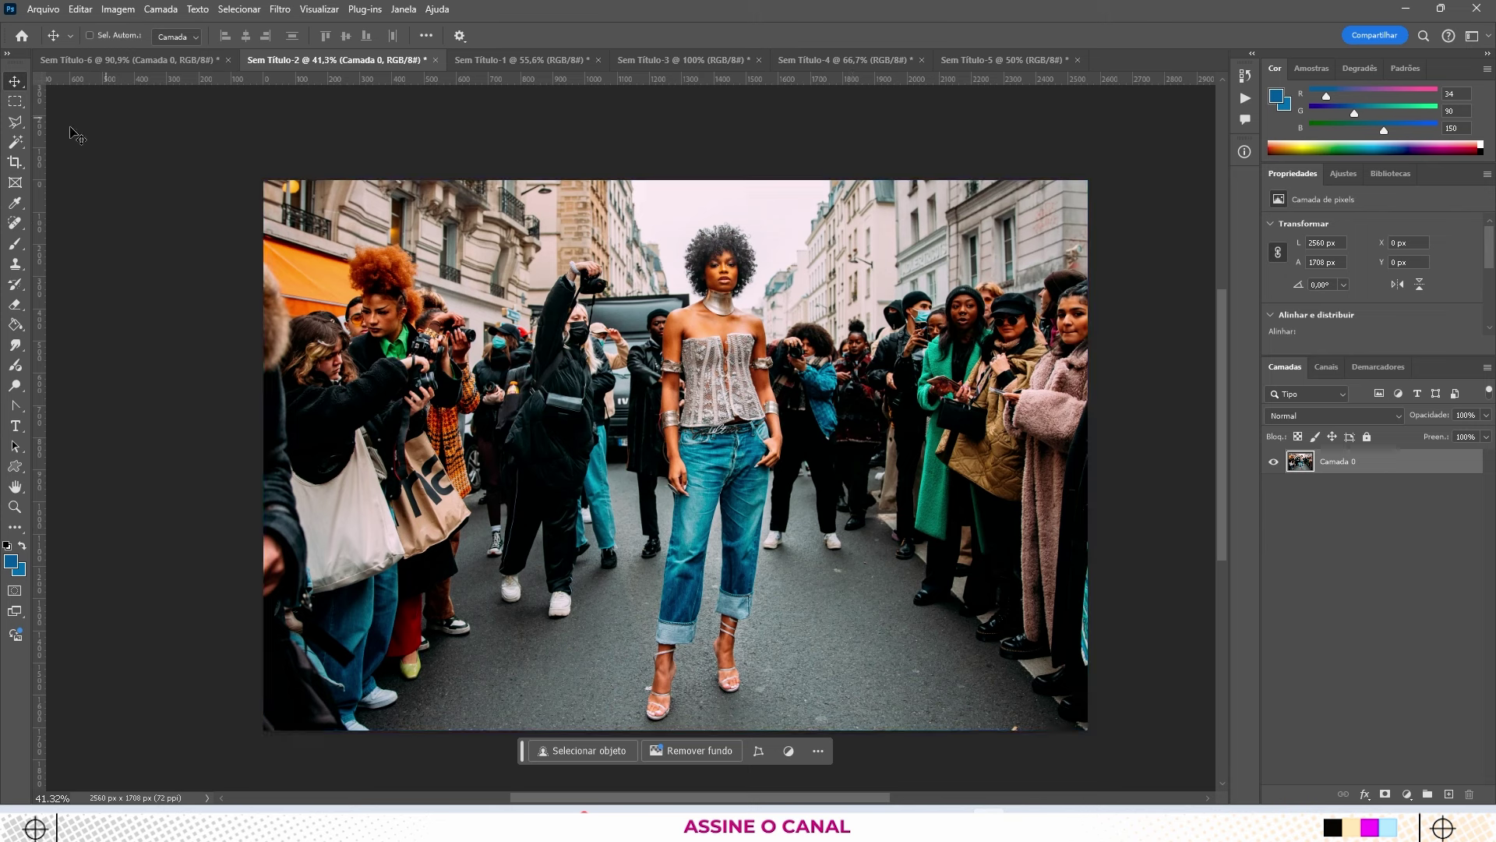
Step: Crop the street photo tightly around the woman in the silver corset and zoom to inspect it
left_click(15, 163)
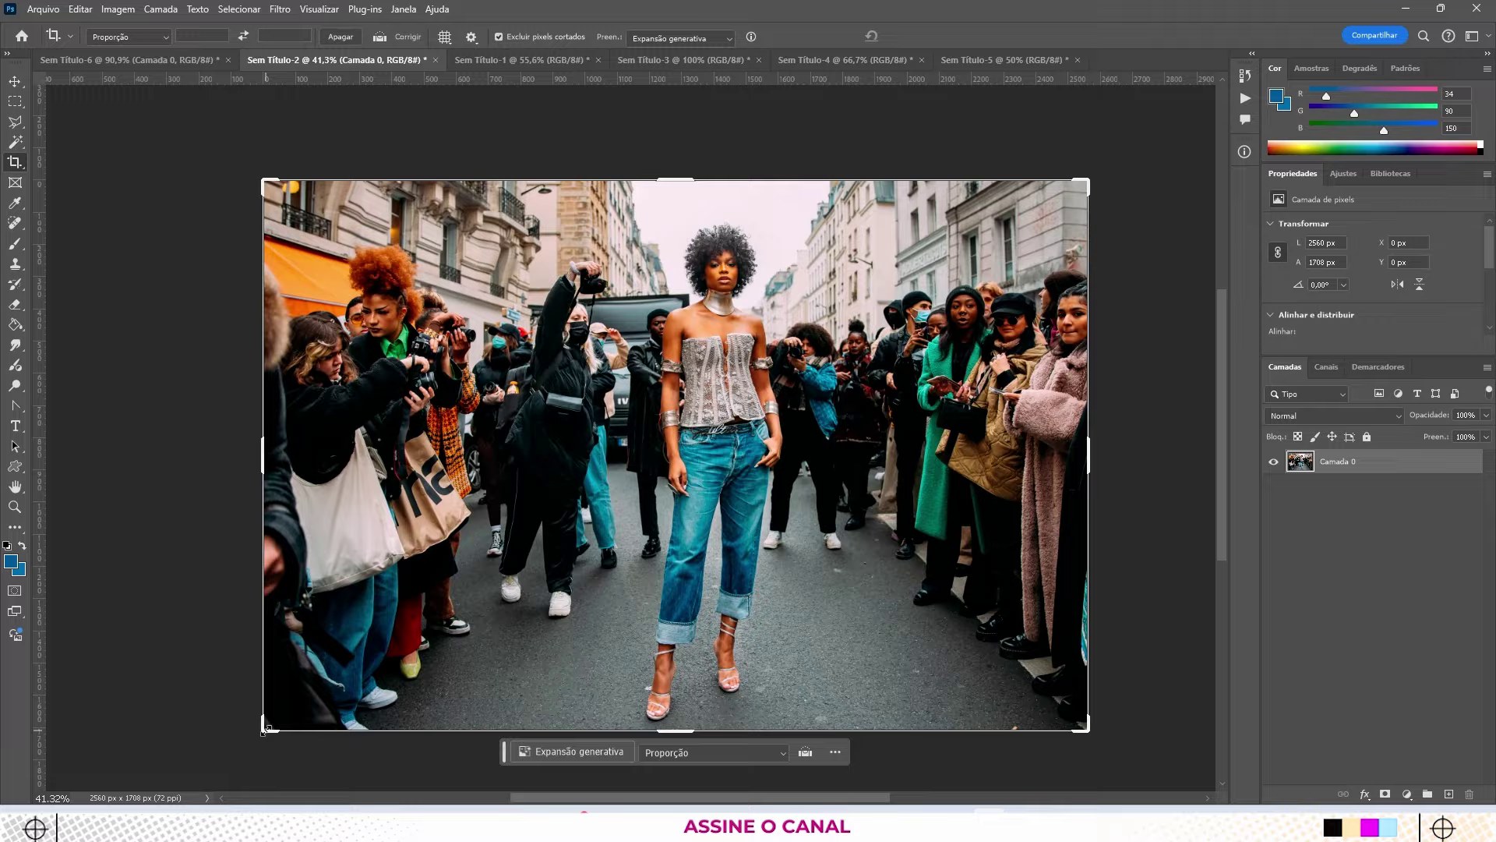
left_click_drag(265, 730, 437, 733)
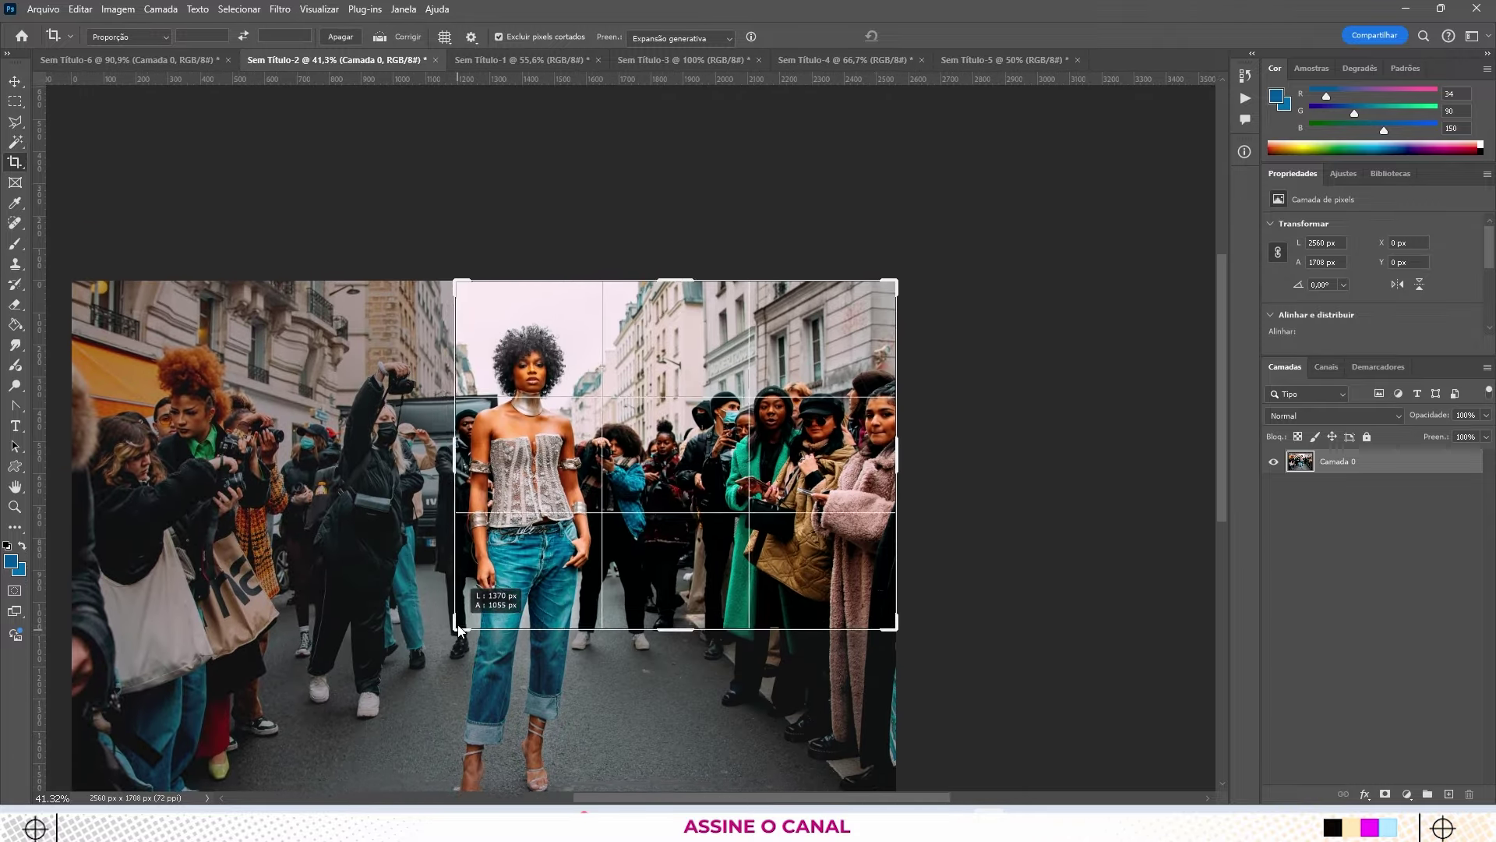
left_click_drag(437, 733, 443, 621)
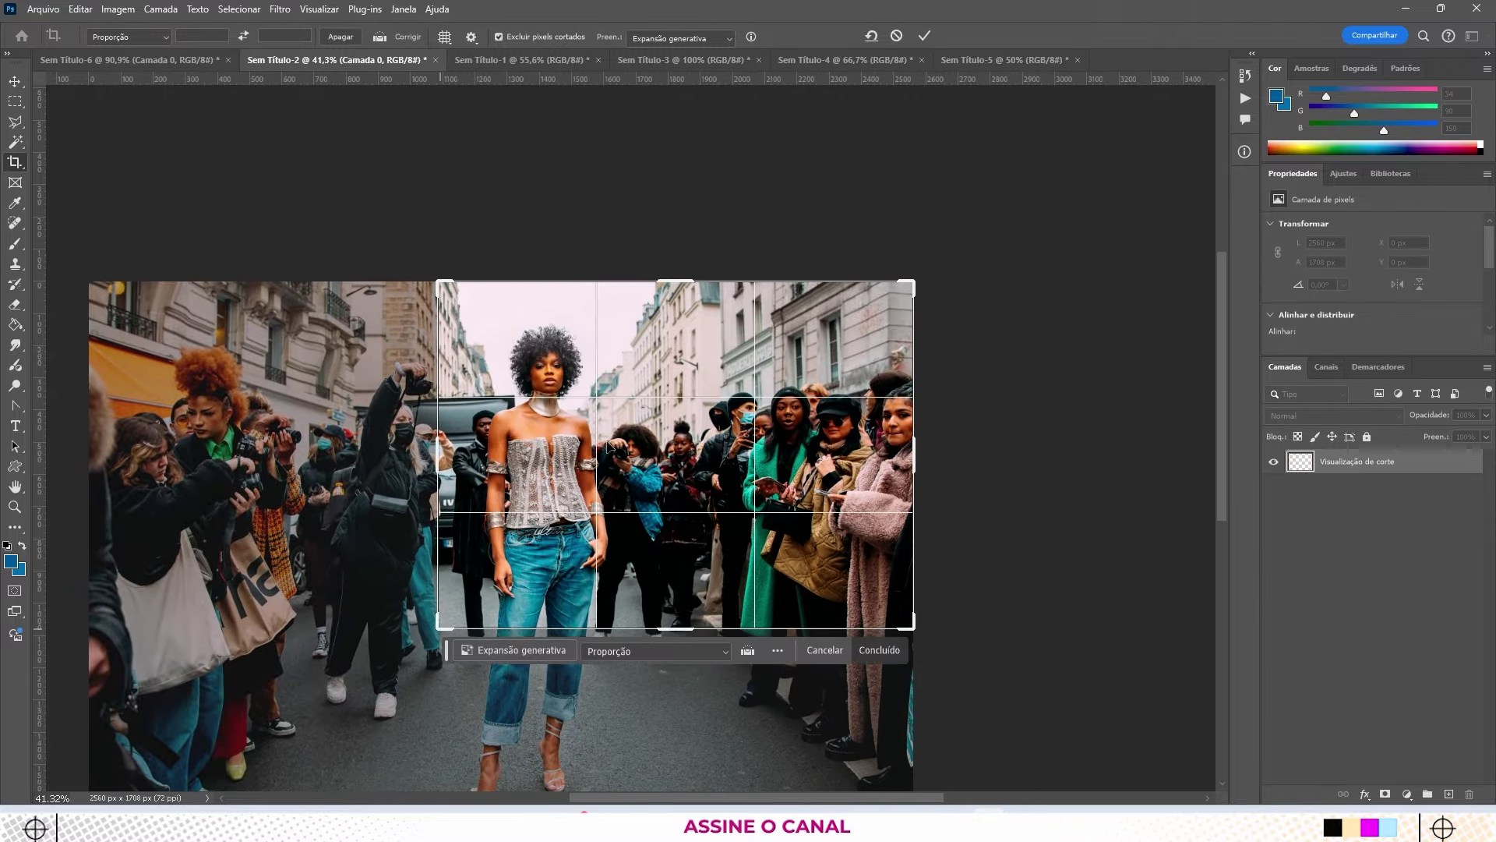
left_click_drag(904, 290, 782, 291)
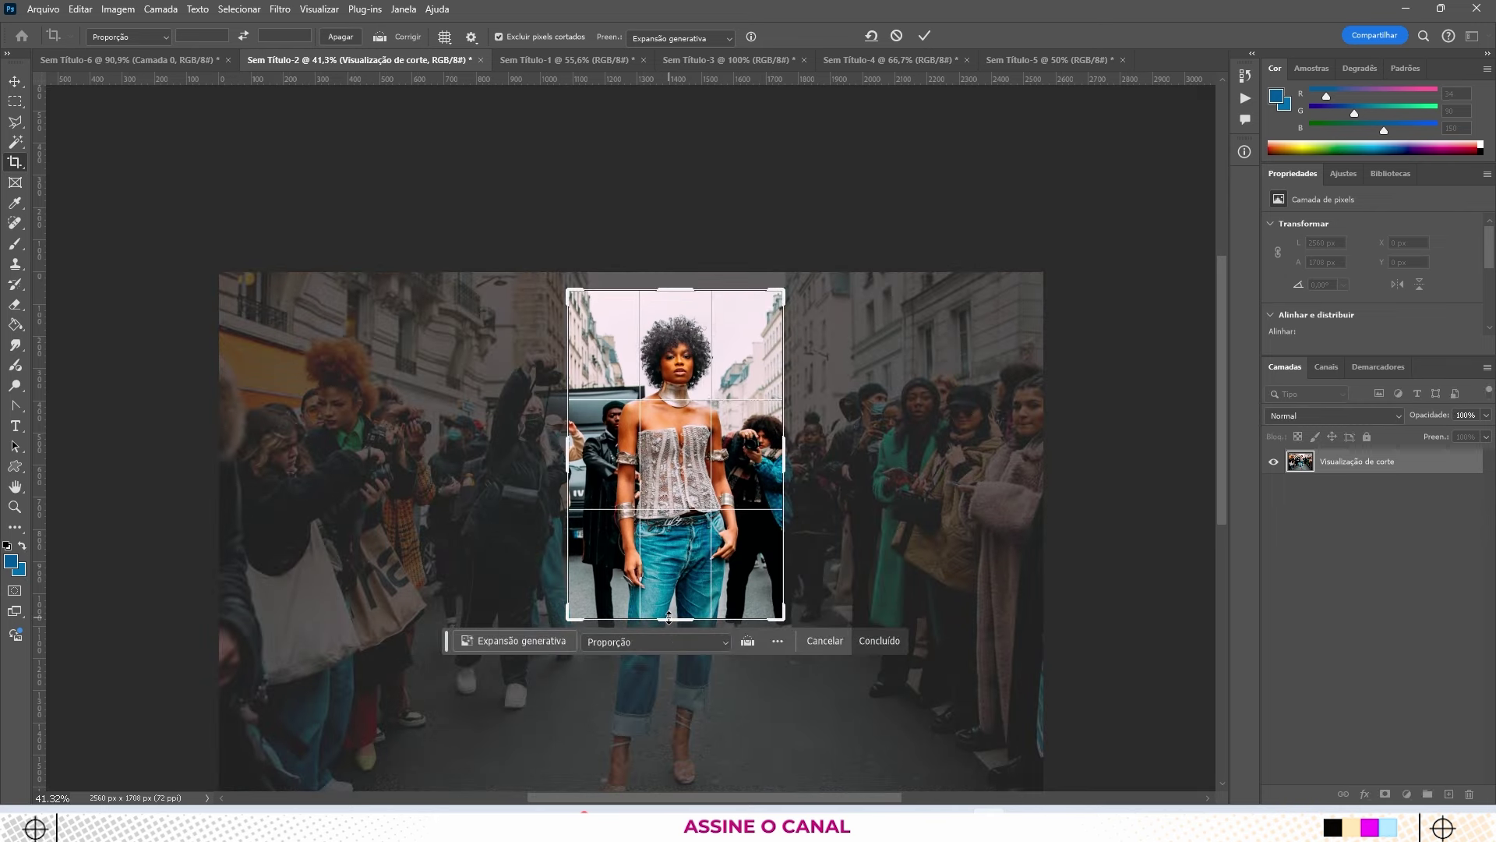
left_click_drag(668, 617, 668, 591)
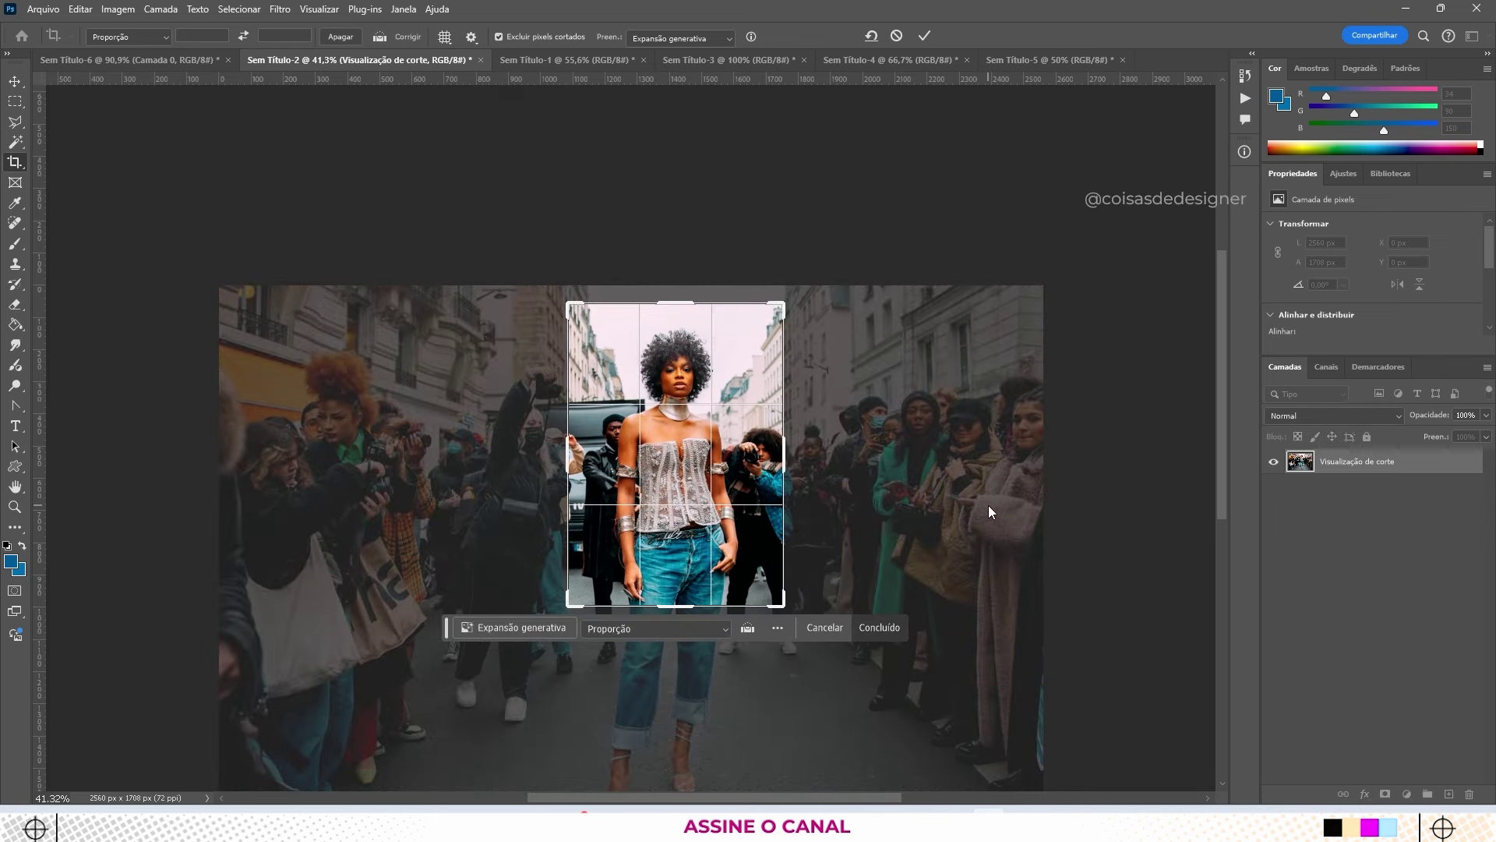
key("Return")
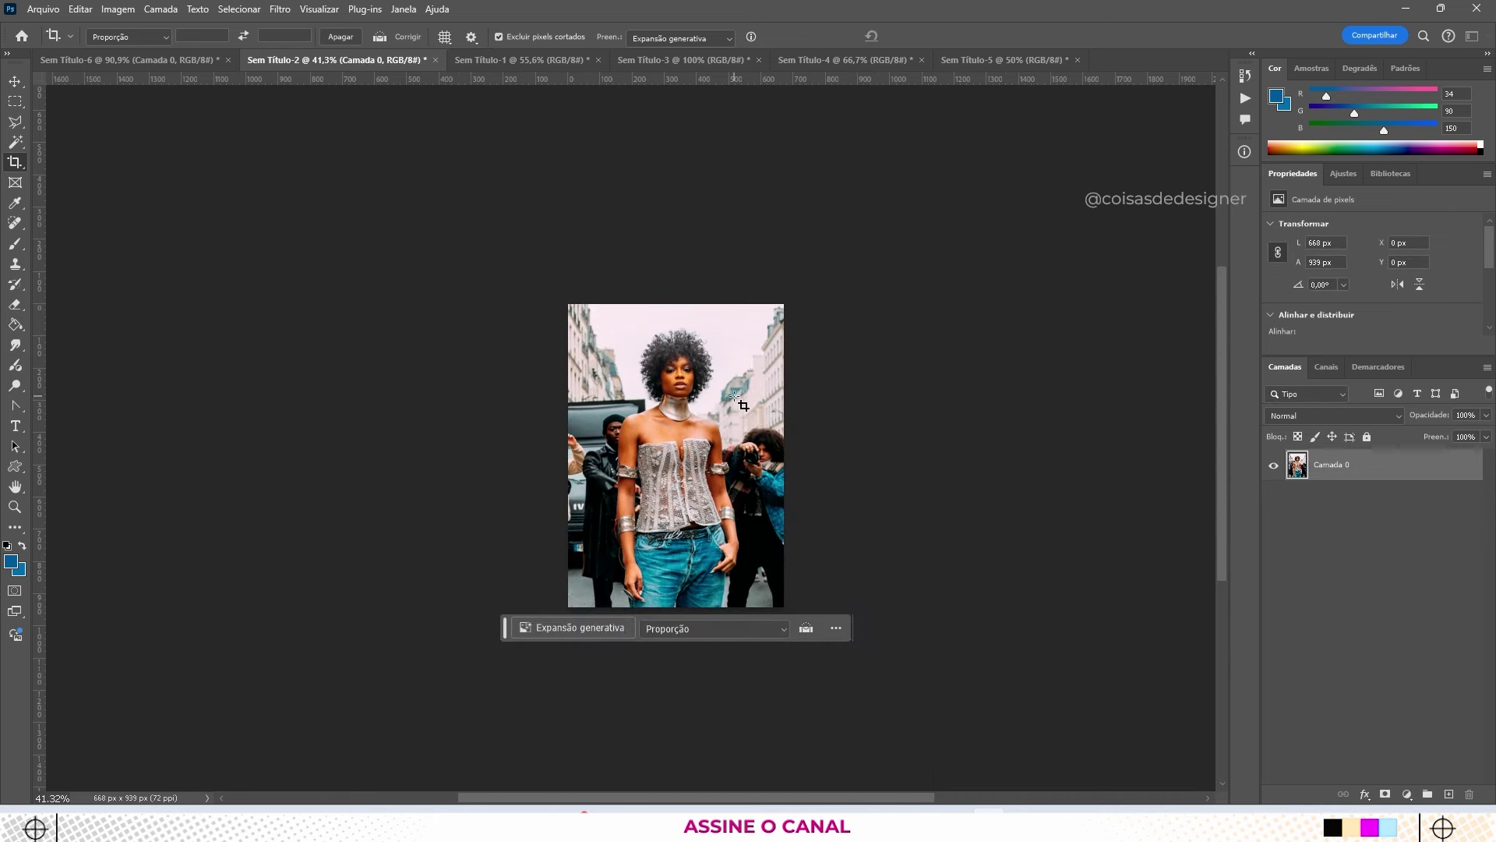
scroll(639, 404, "up", 2)
scroll(639, 403, "up", 2)
scroll(639, 404, "down", 2)
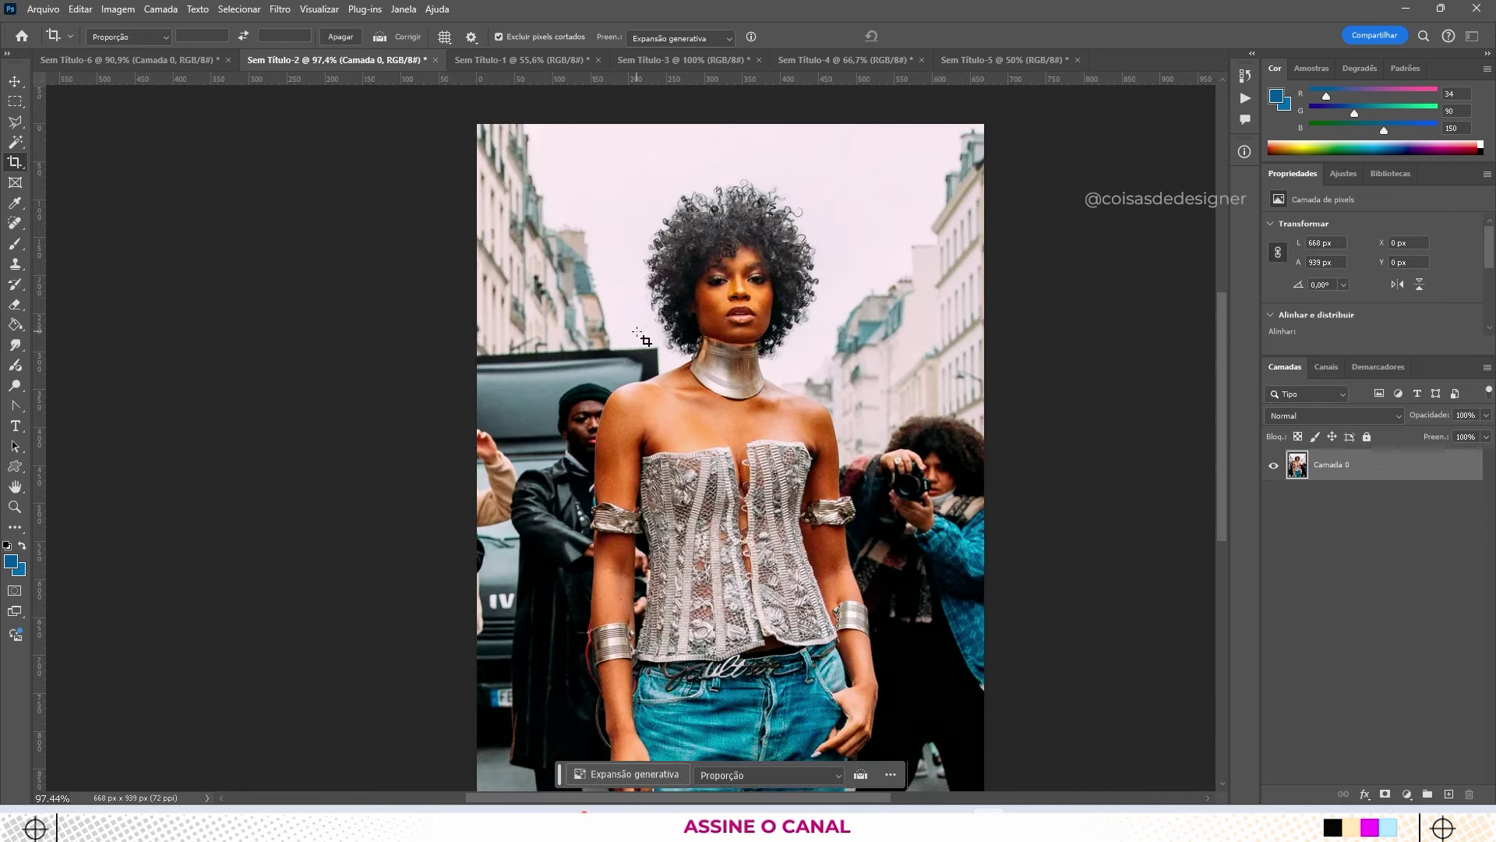
scroll(640, 404, "down", 2)
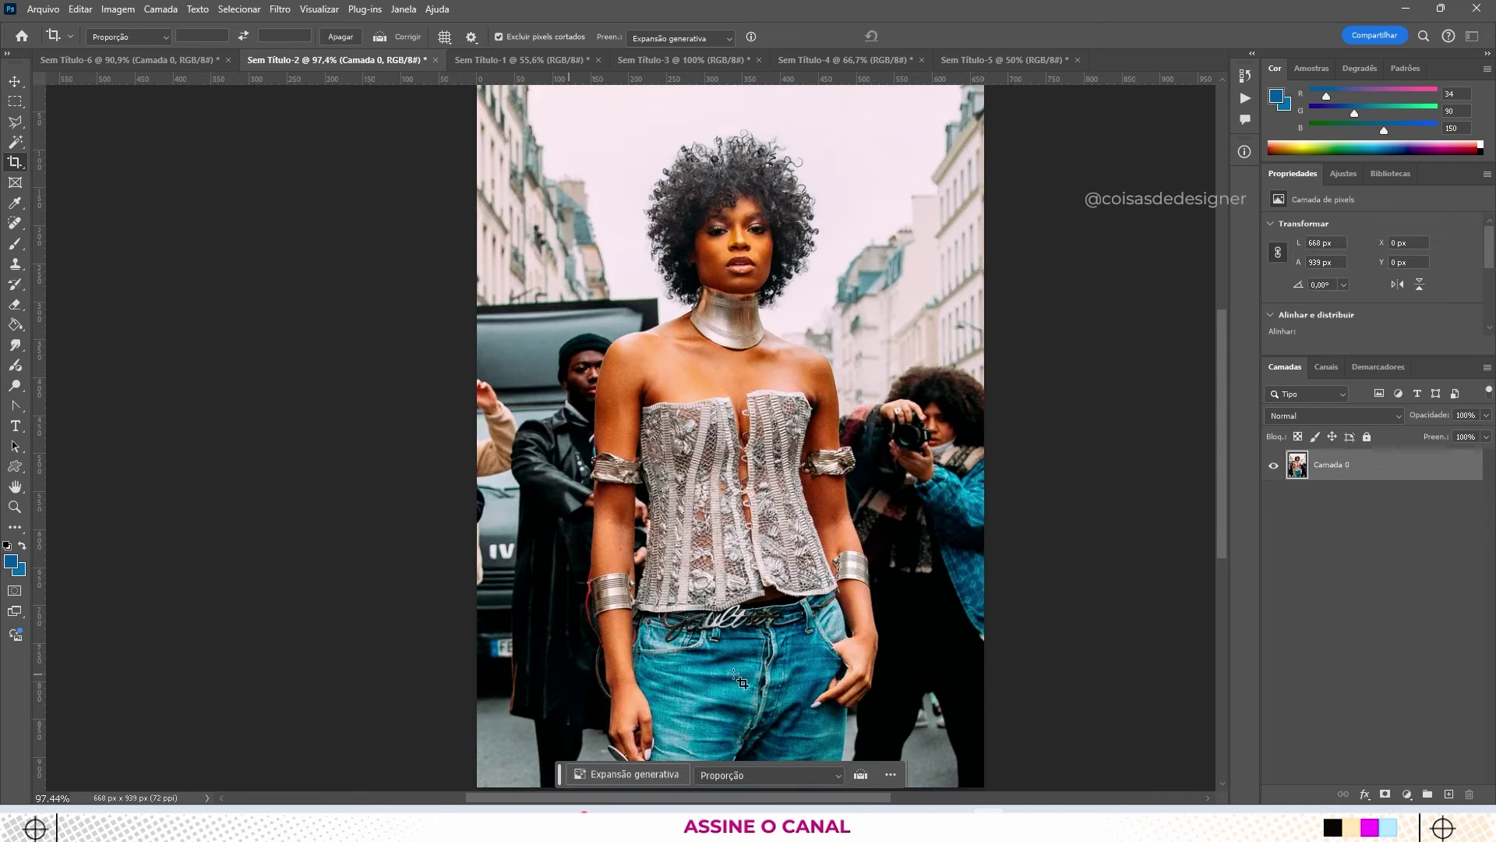
key("ctrl")
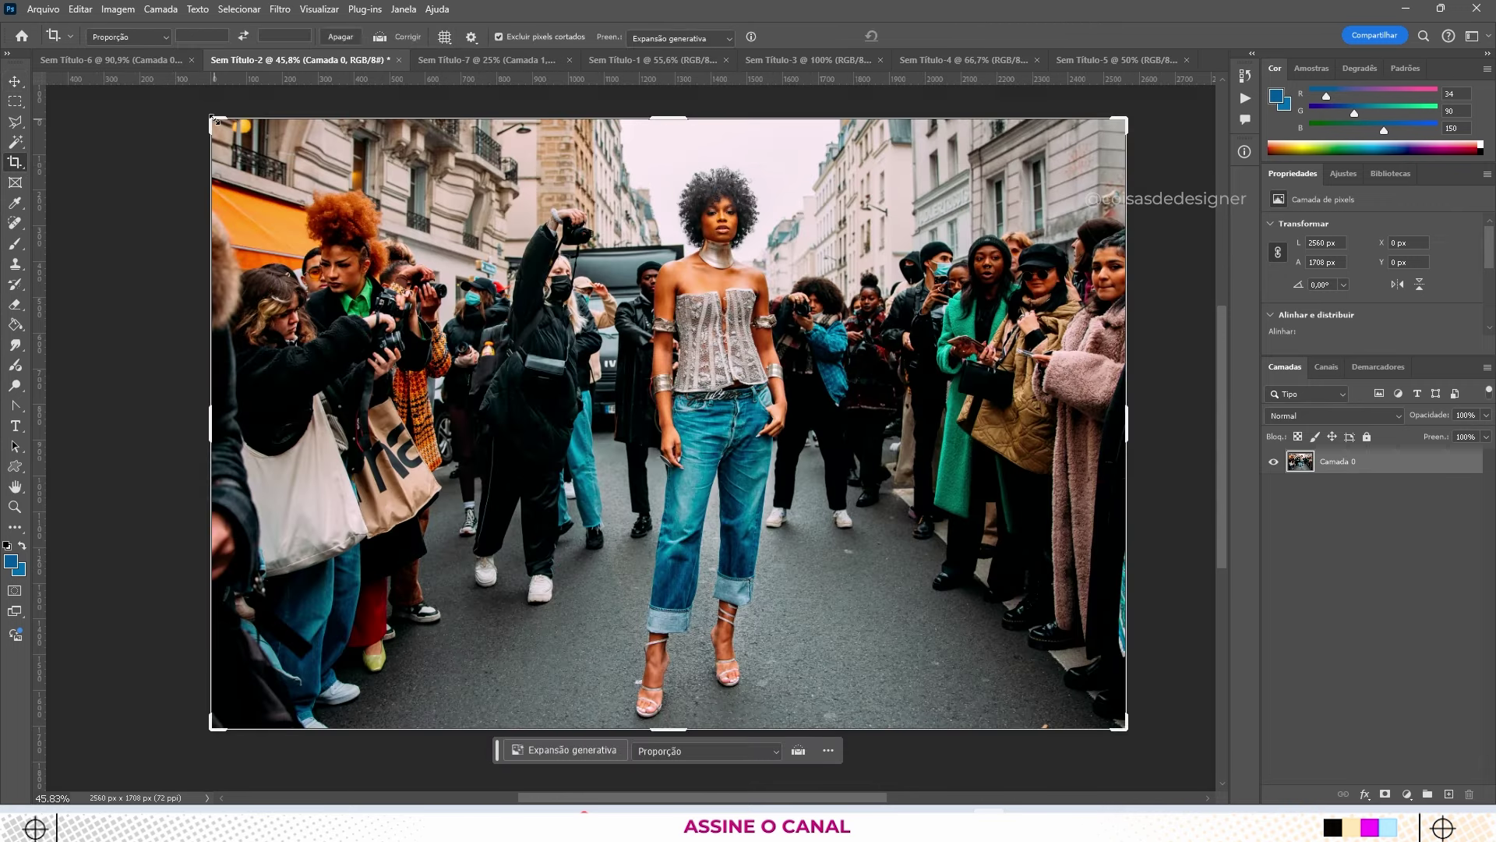
Step: Recrop the street photo to a tall 646 × 1664 px full-length portrait of the woman
left_click_drag(226, 127, 408, 139)
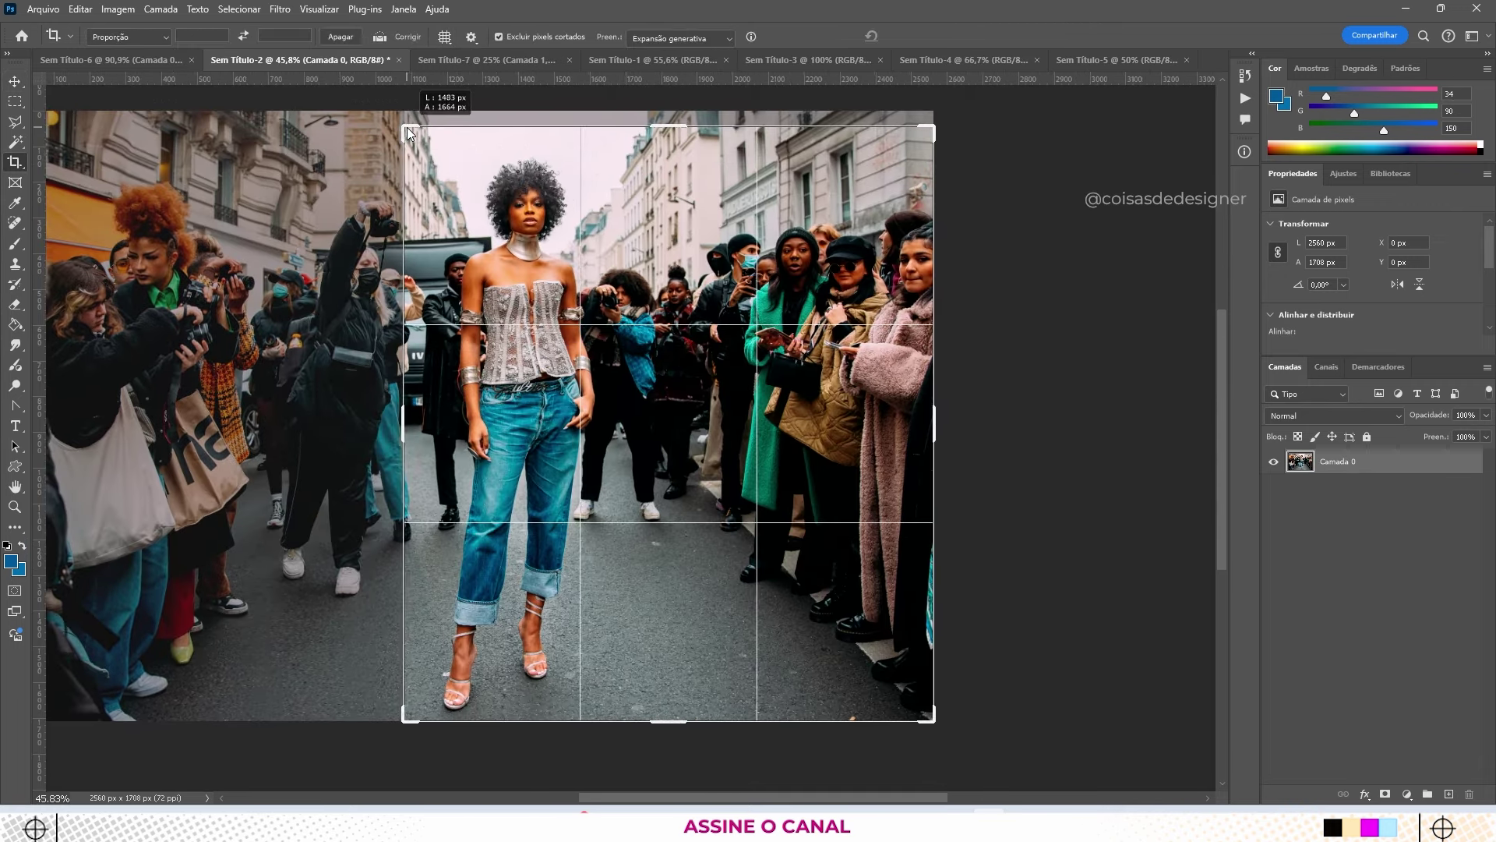
left_click_drag(935, 422, 785, 404)
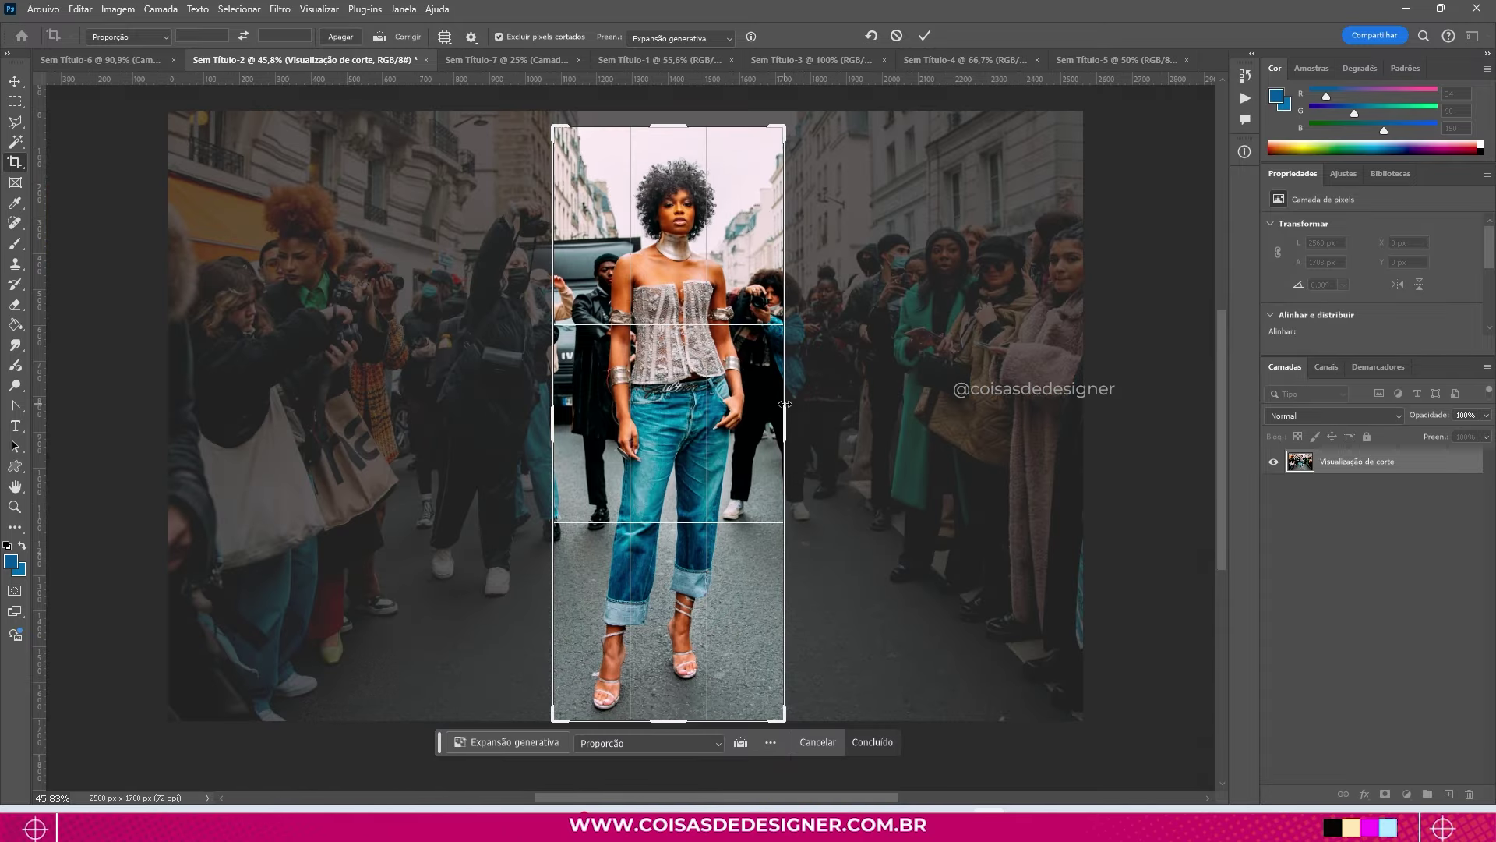
key("Return")
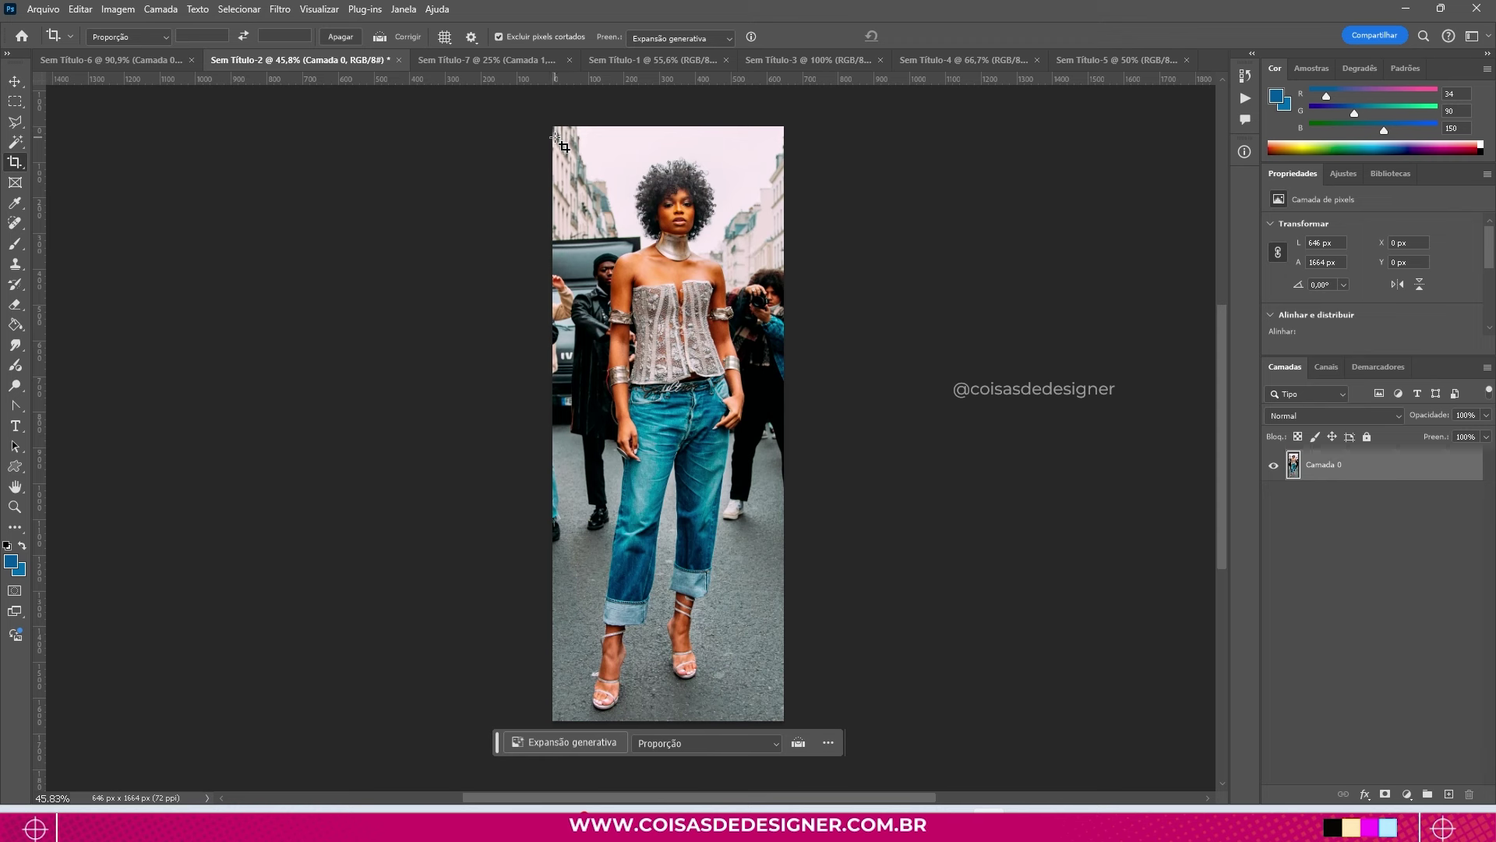
left_click(443, 37)
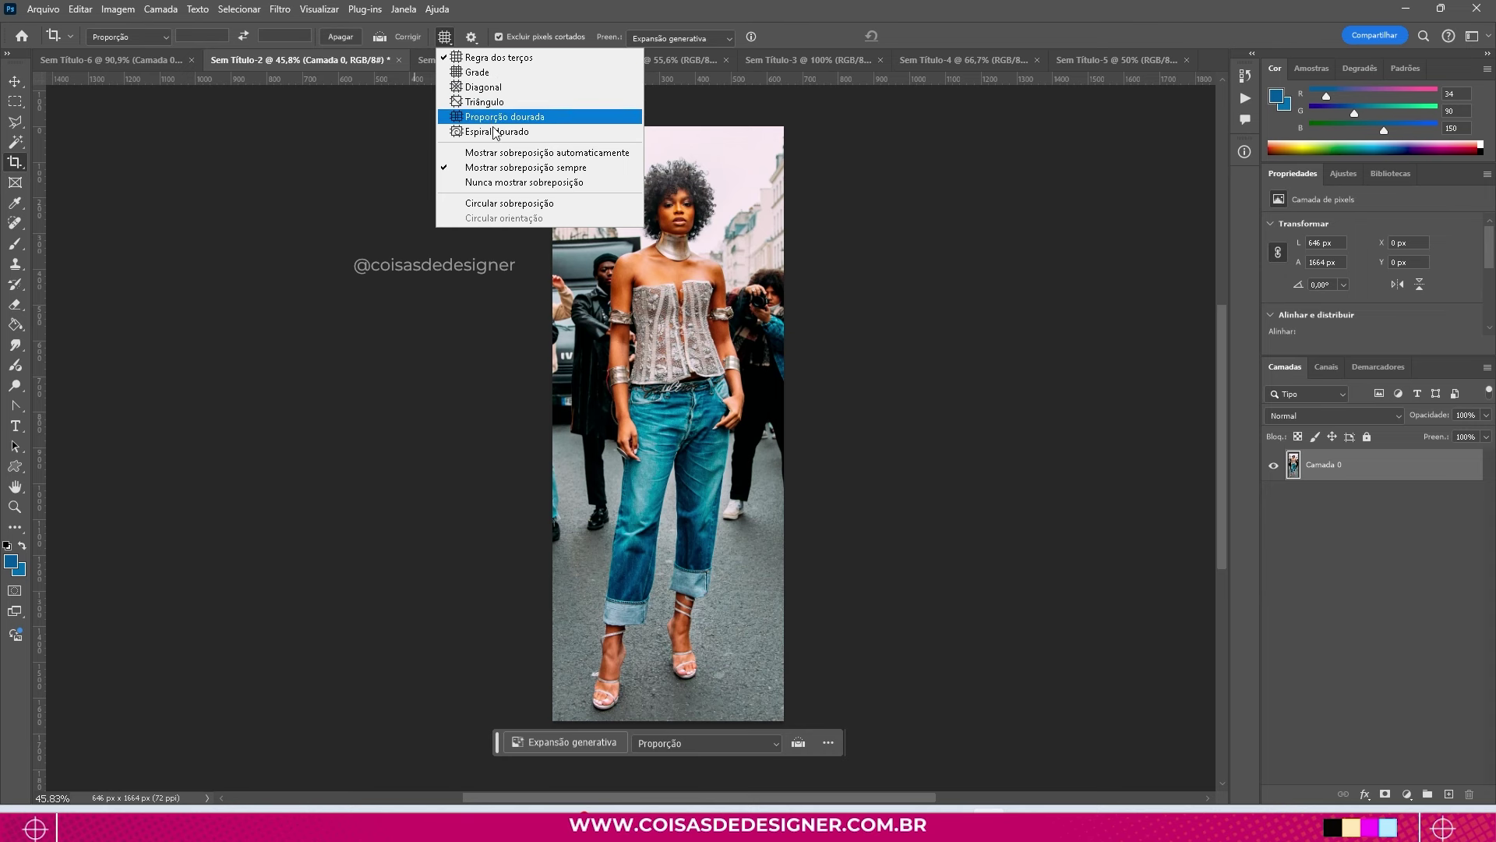
left_click(370, 195)
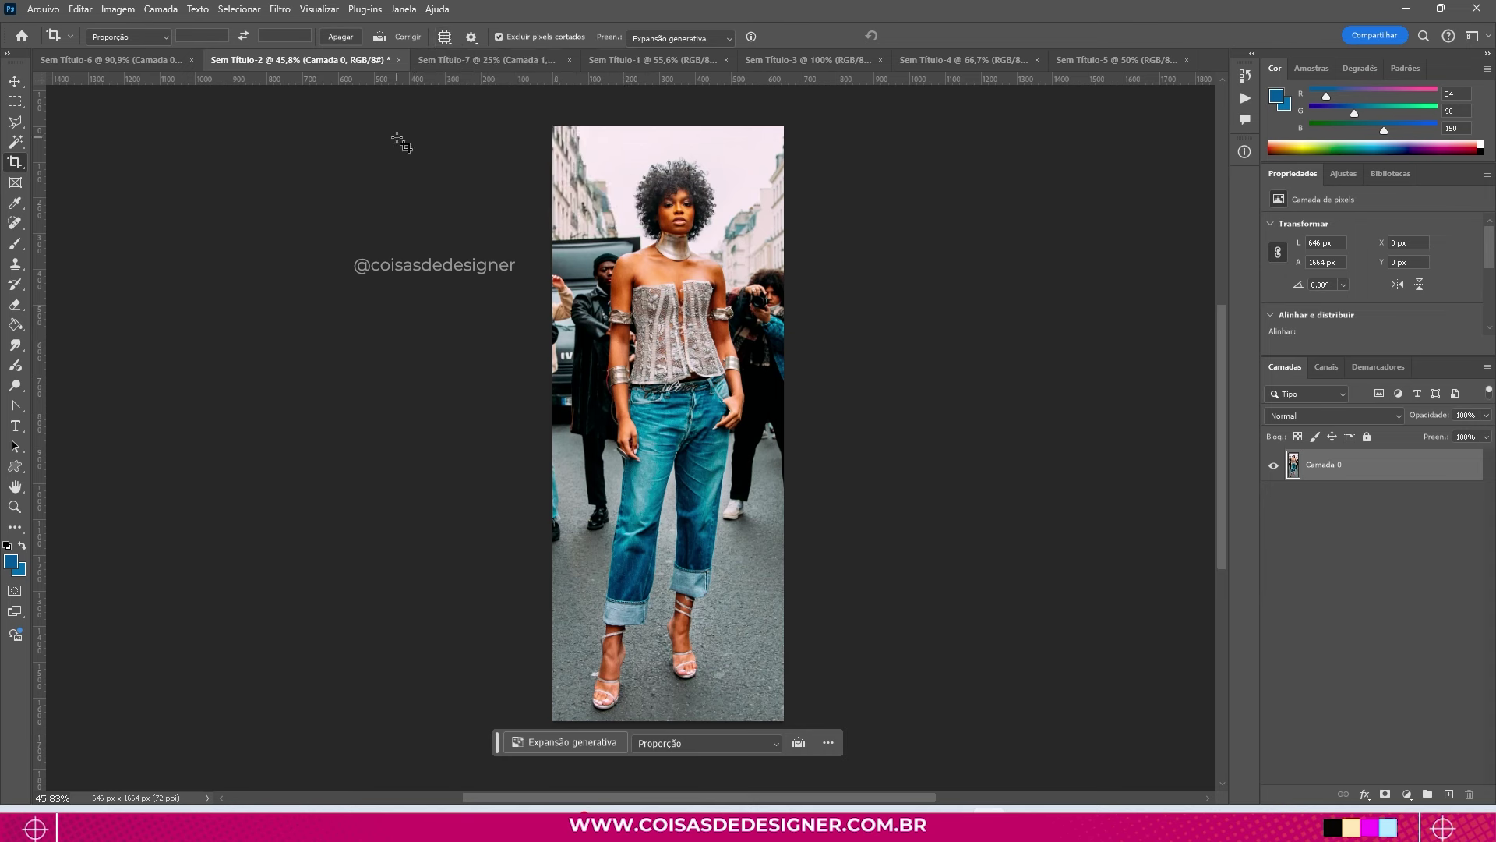
Step: On the yellow-field landscape, give the crop a fine Grade grid overlay and check the crop options
left_click(465, 62)
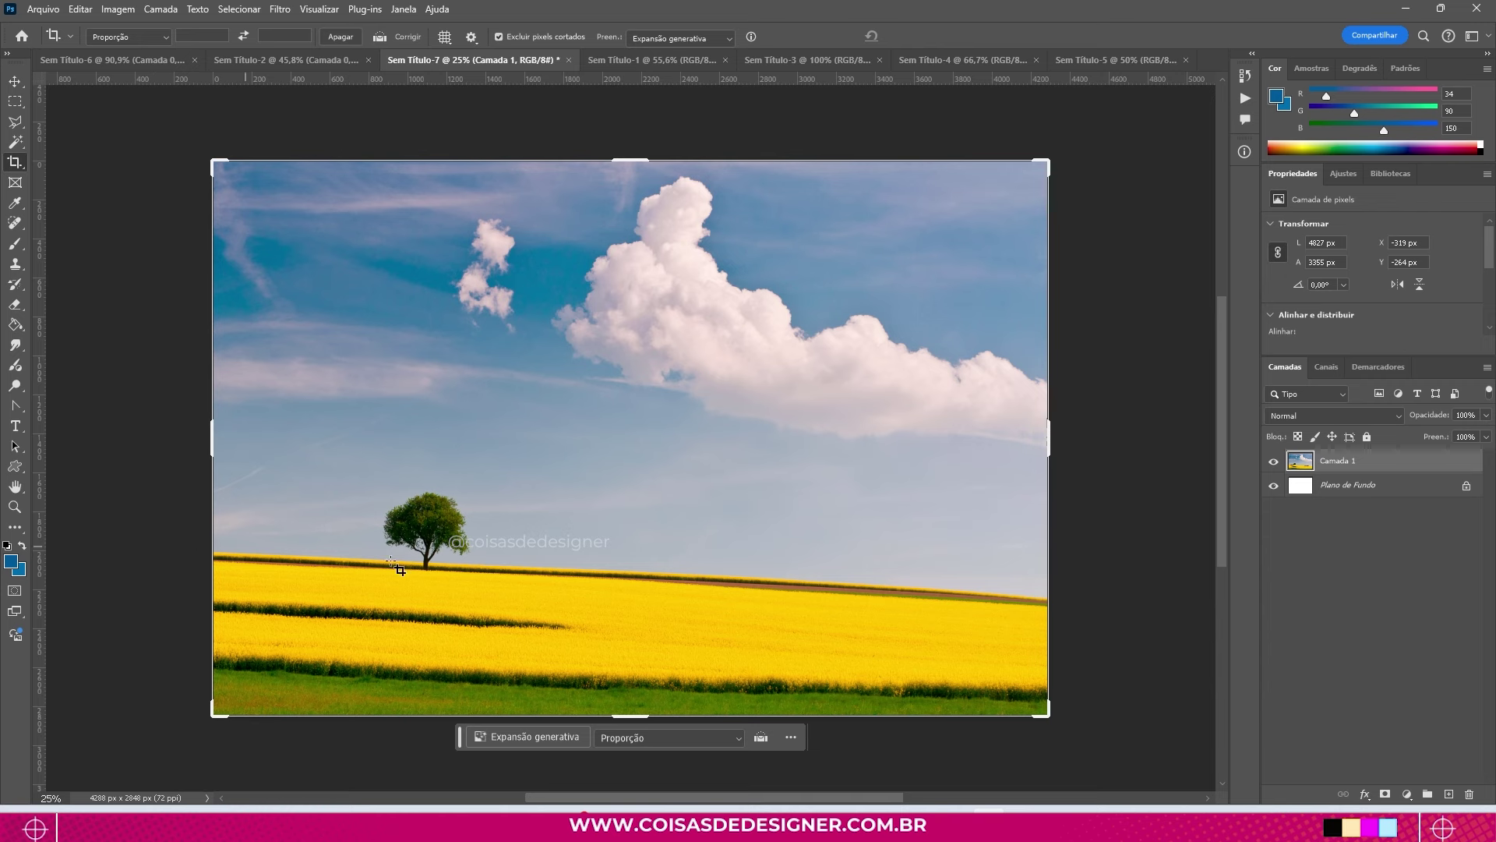
key("v")
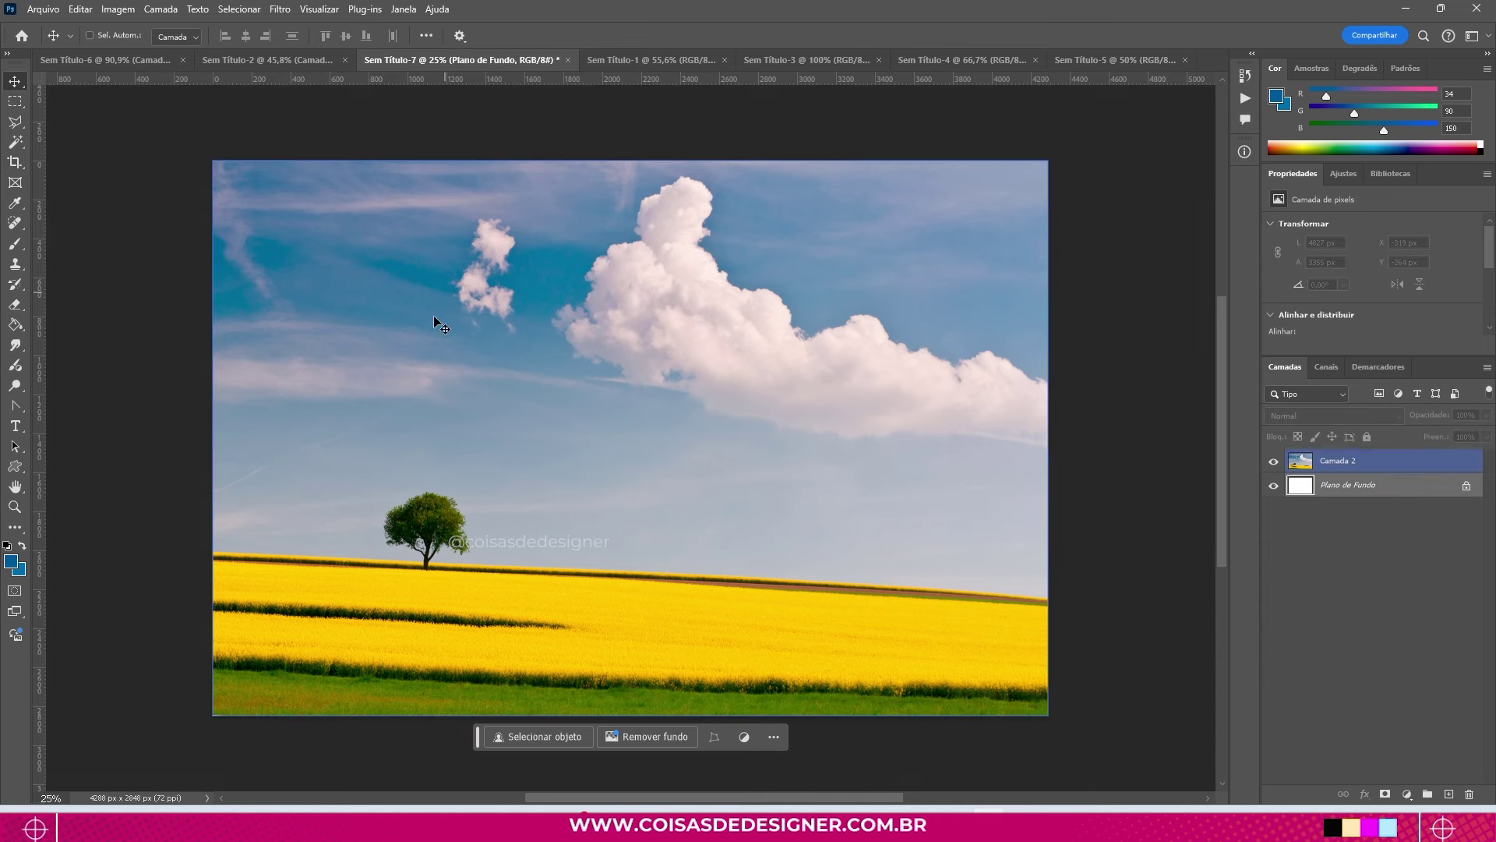
left_click(15, 161)
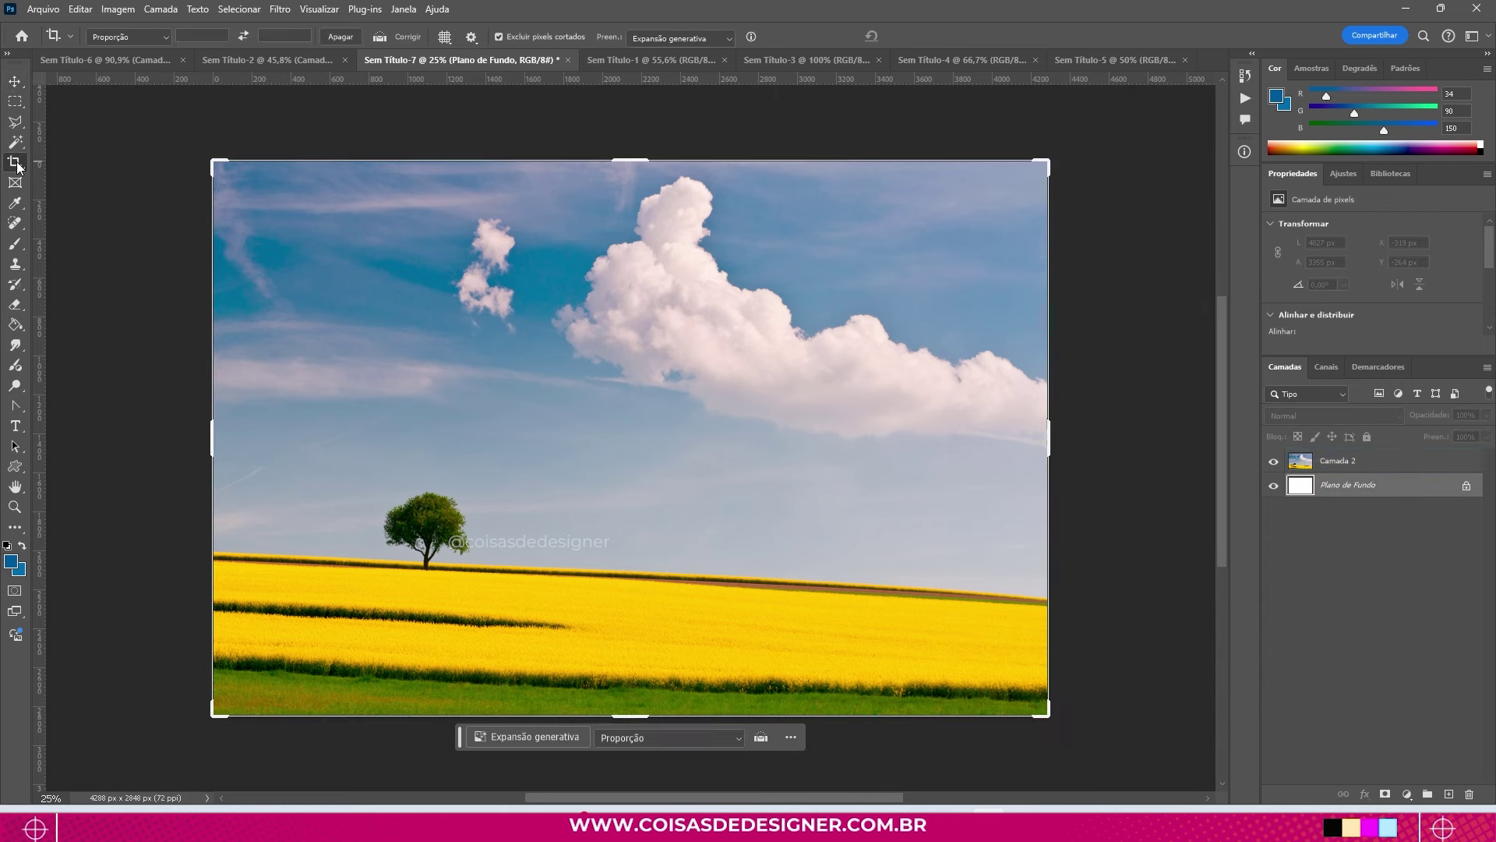
left_click(444, 37)
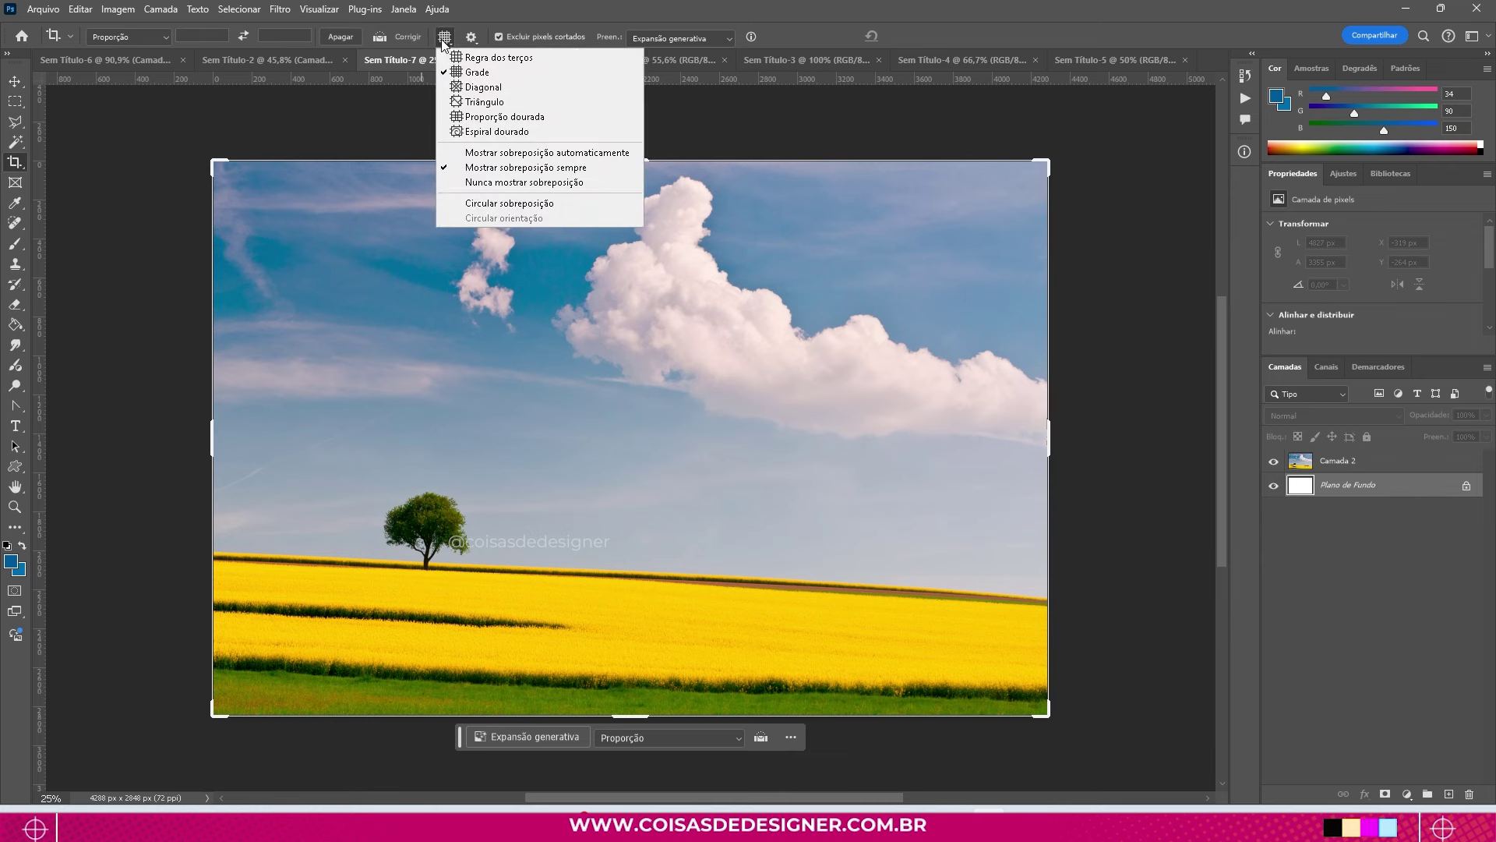
left_click(478, 76)
left_click_drag(1048, 161, 1032, 166)
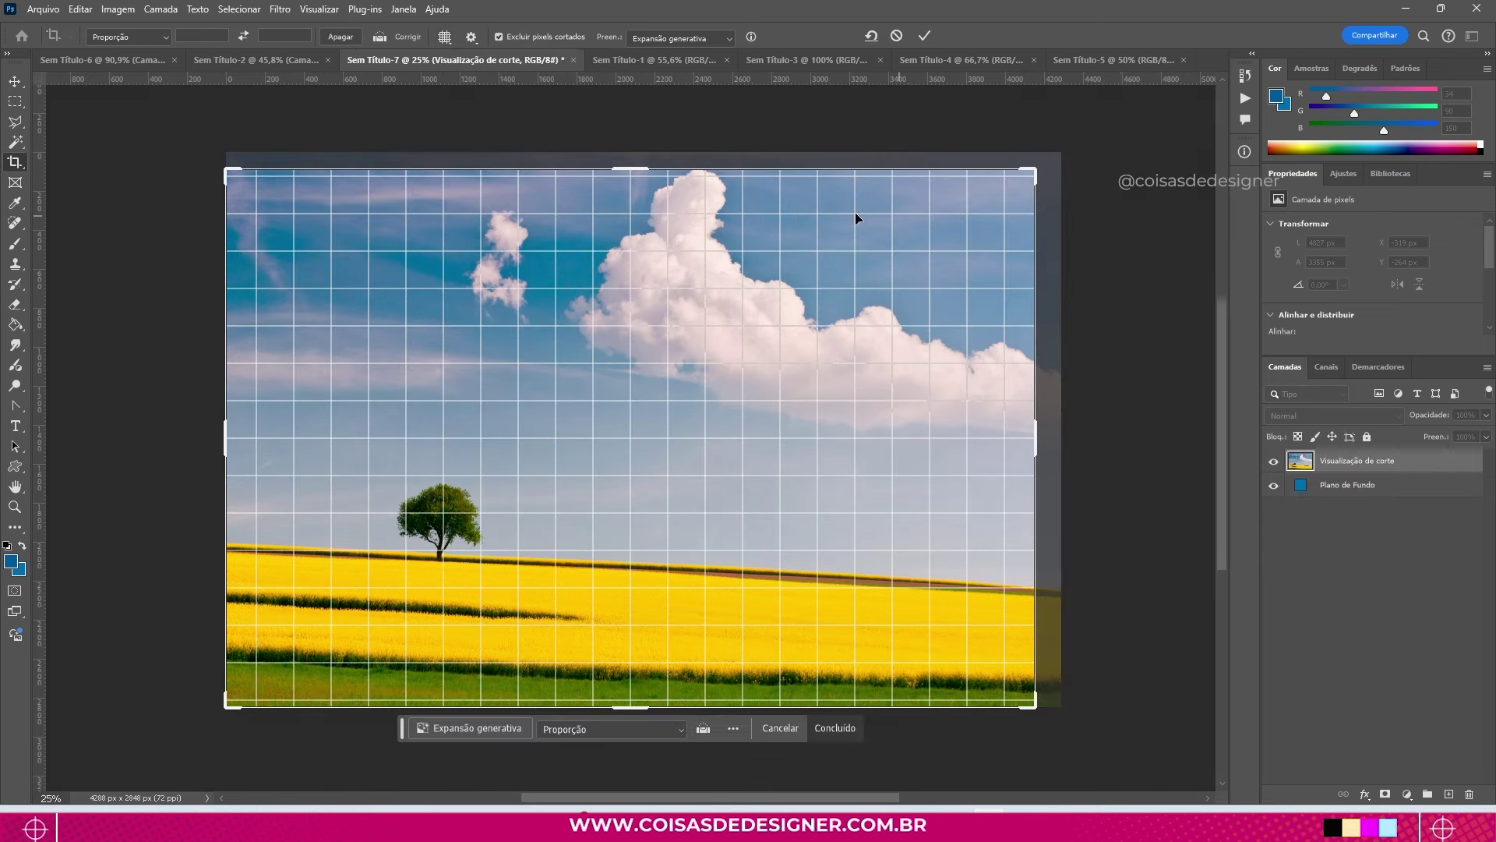
right_click(846, 261)
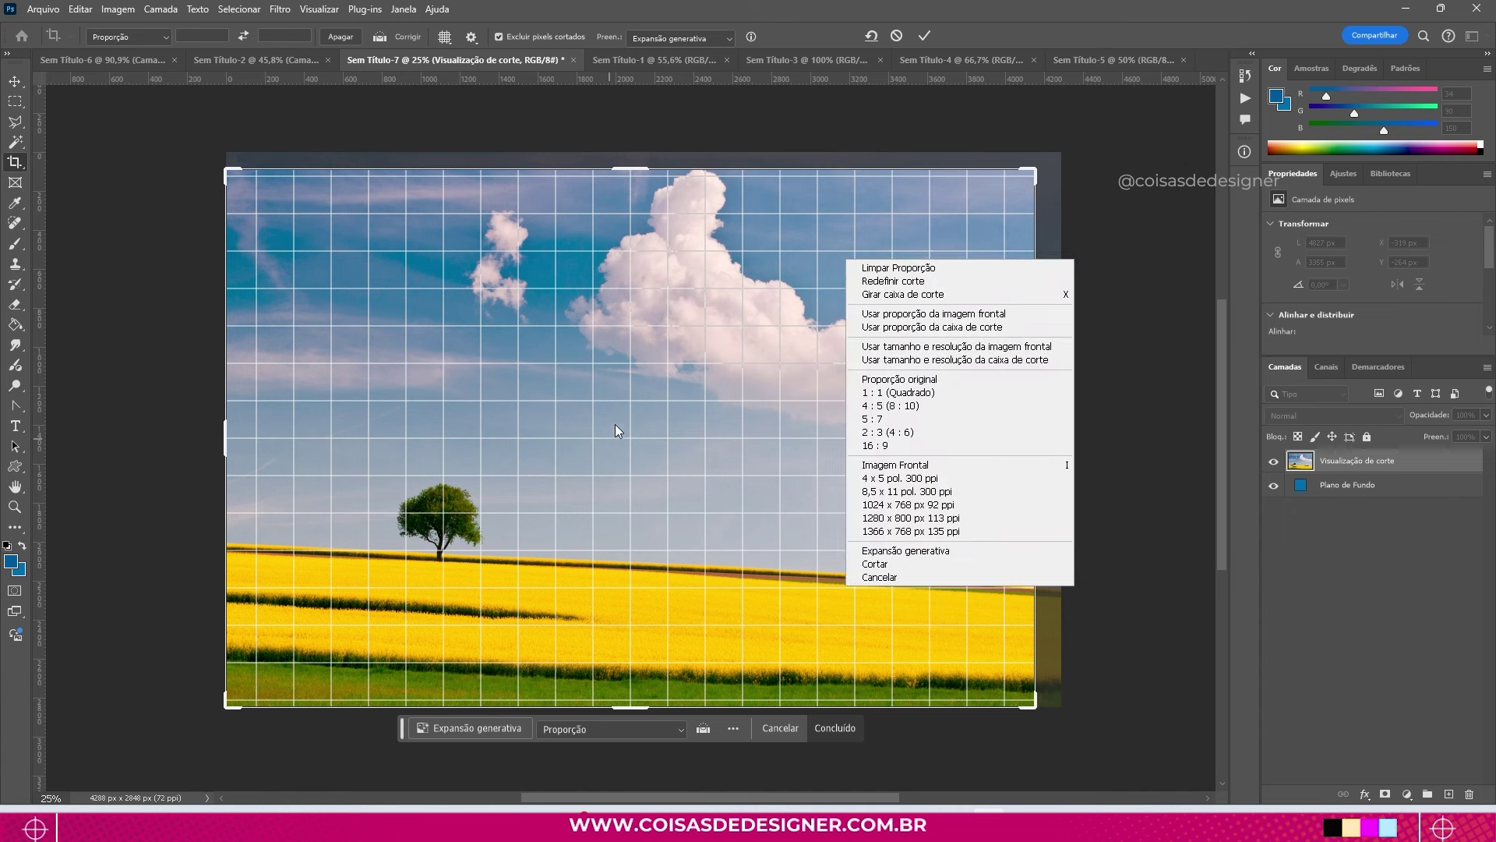
left_click(853, 175)
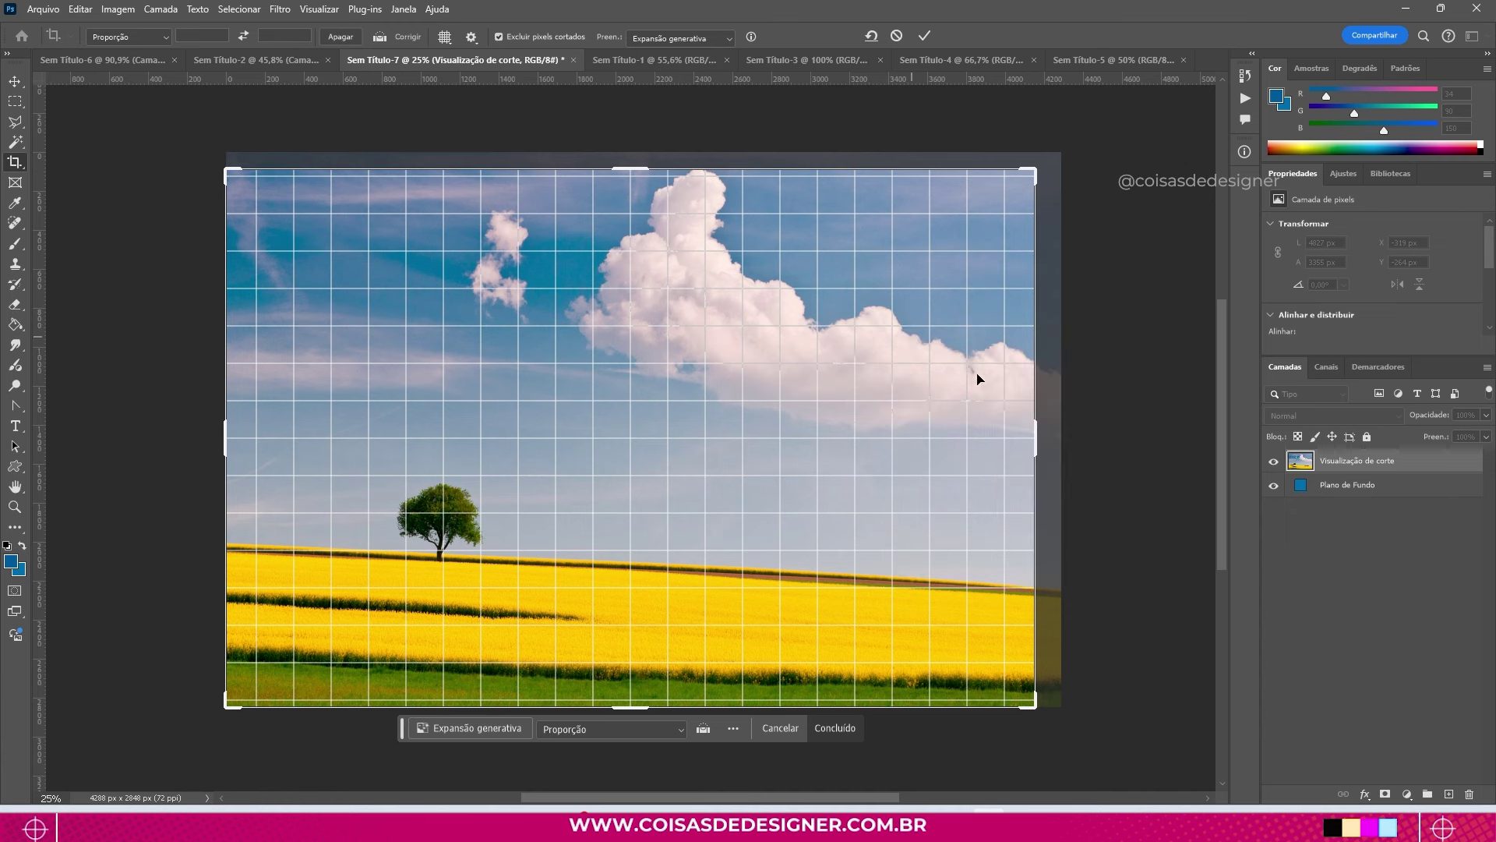
Step: Rotate the crop about -1.8° to level the horizon, trim bottom and left, and commit at 4040 × 2624 px
left_click_drag(1035, 725, 1064, 716)
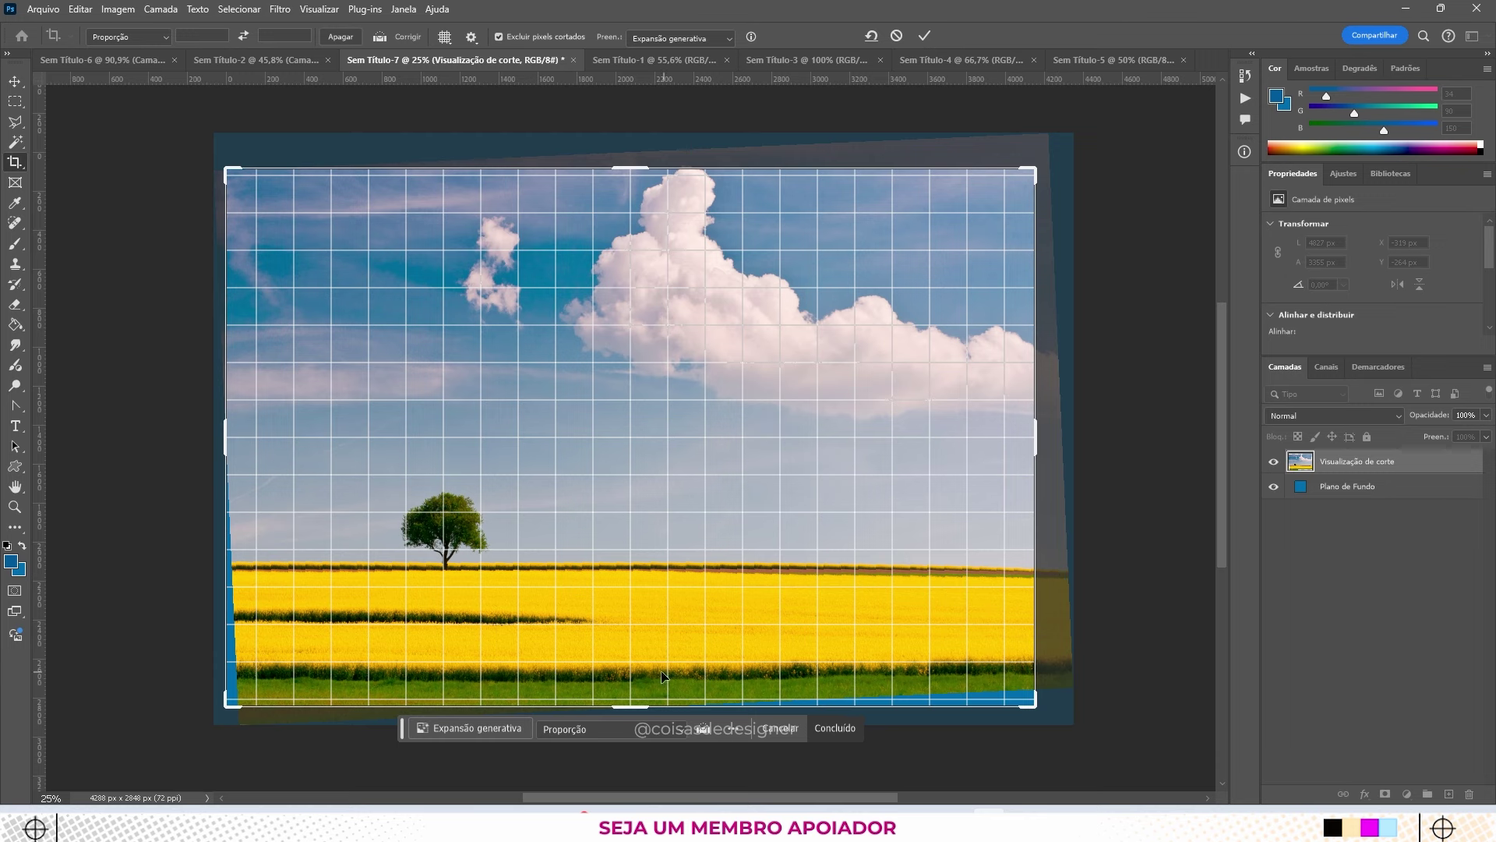
left_click_drag(626, 705, 633, 688)
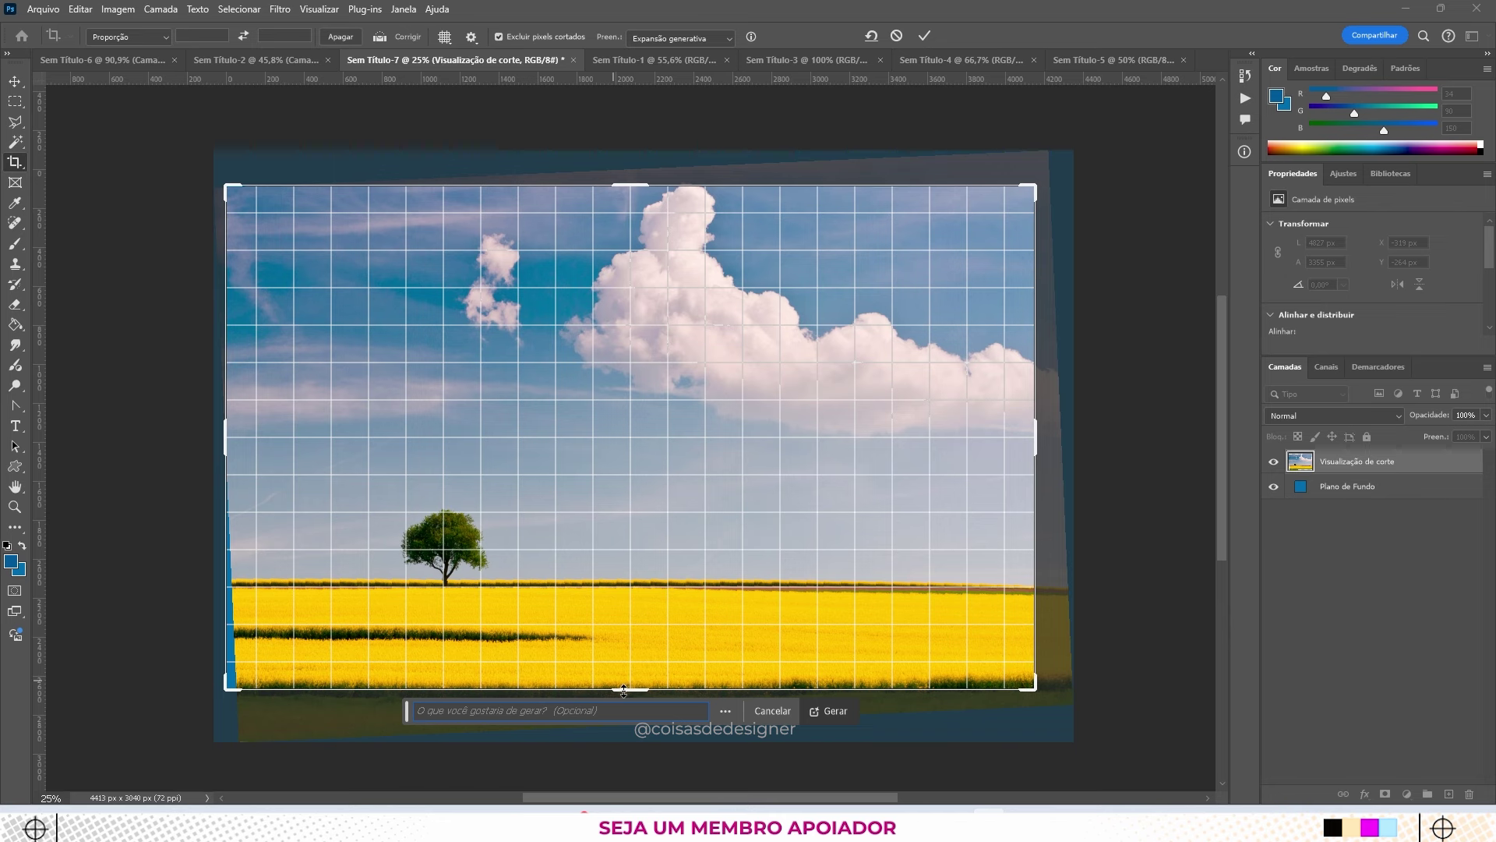
left_click_drag(623, 690, 624, 693)
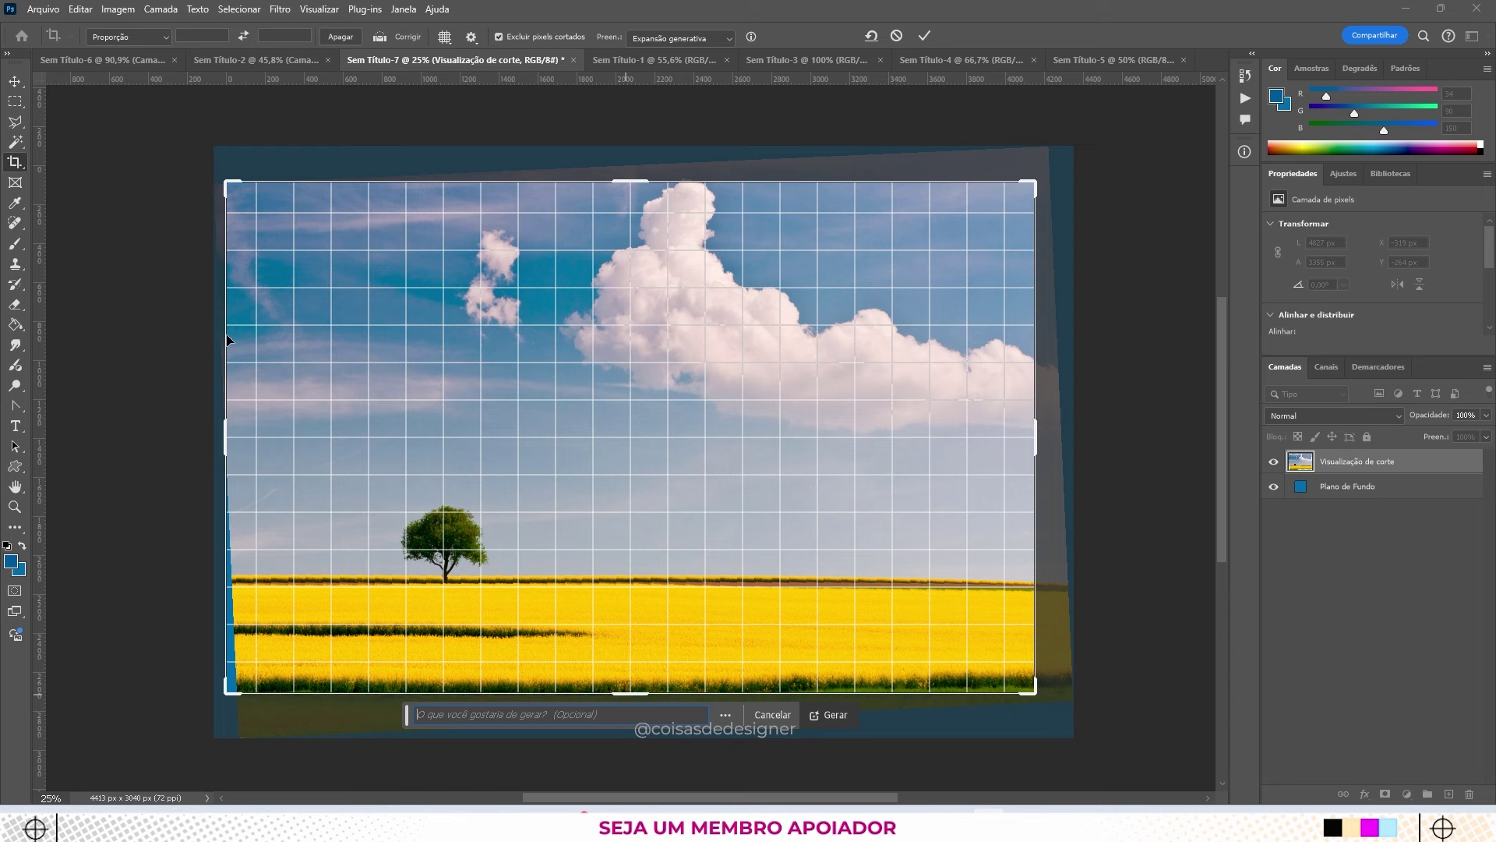
left_click_drag(226, 434, 237, 435)
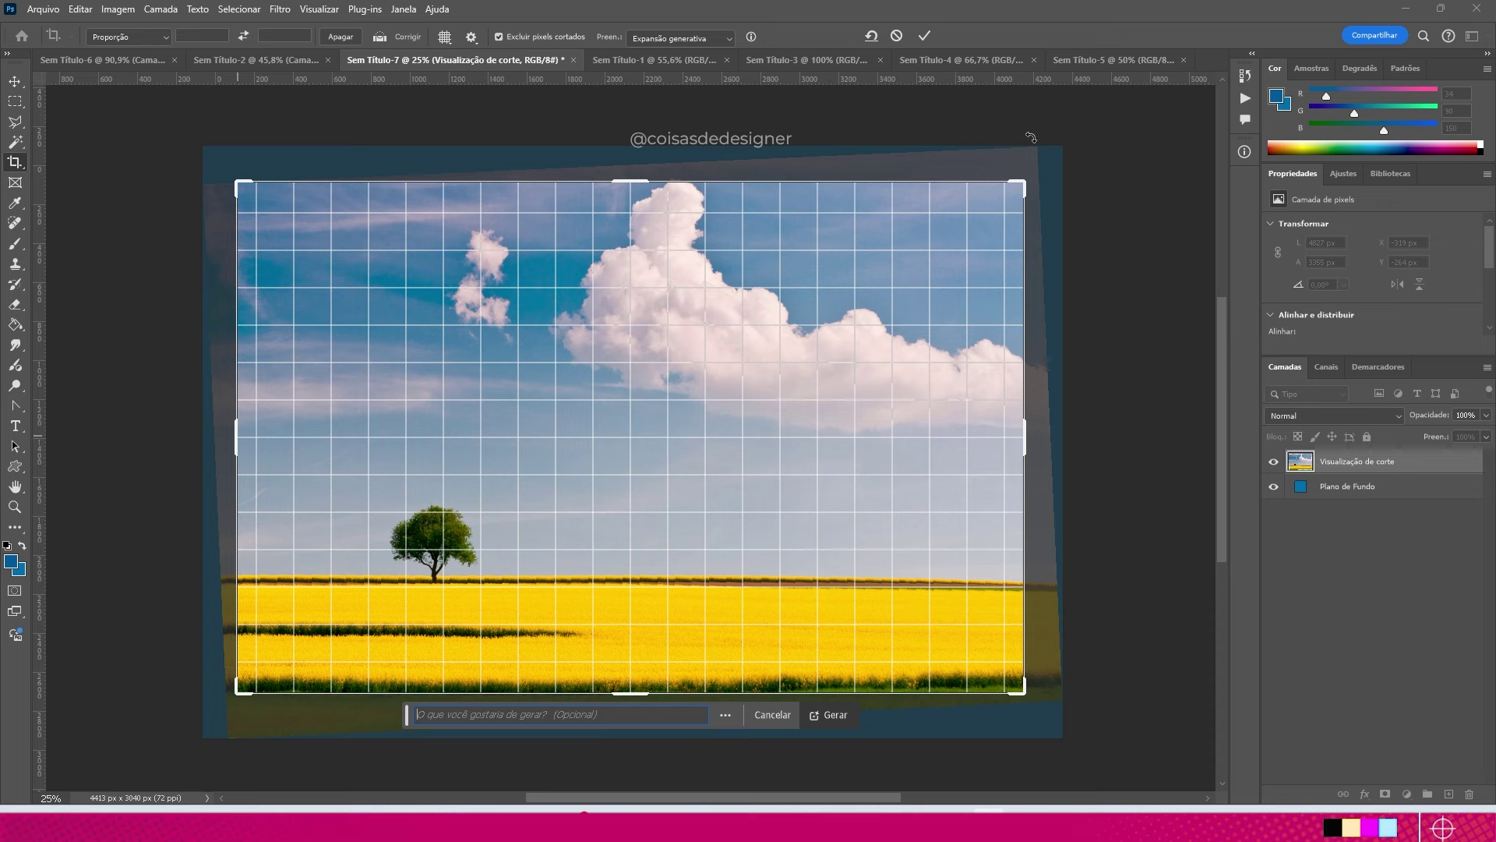
key("Return")
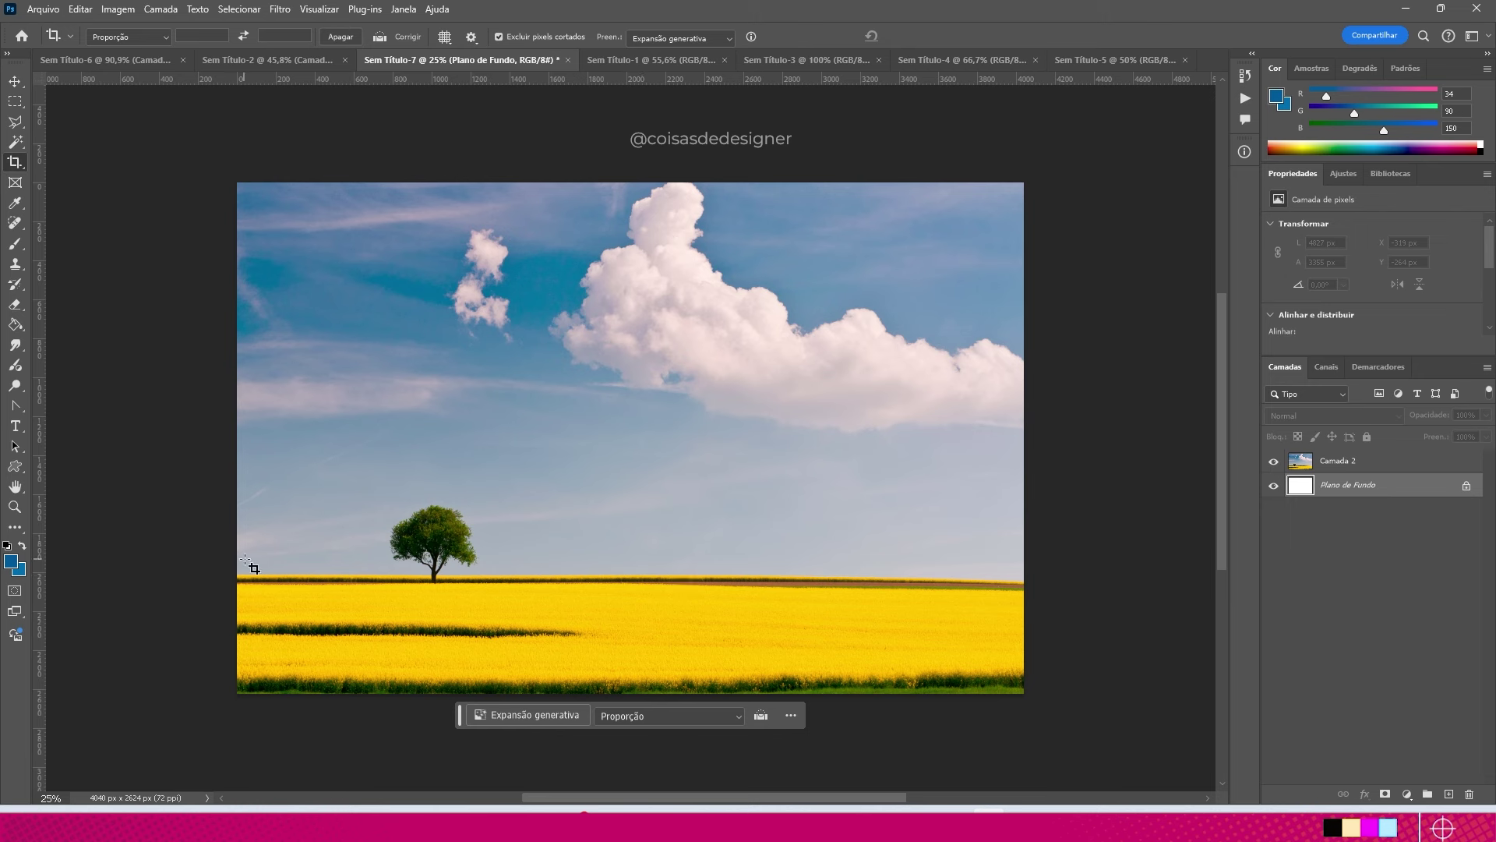
Step: Set the crop overlay to Regra dos terços (rule of thirds) and start a new crop box
left_click(444, 37)
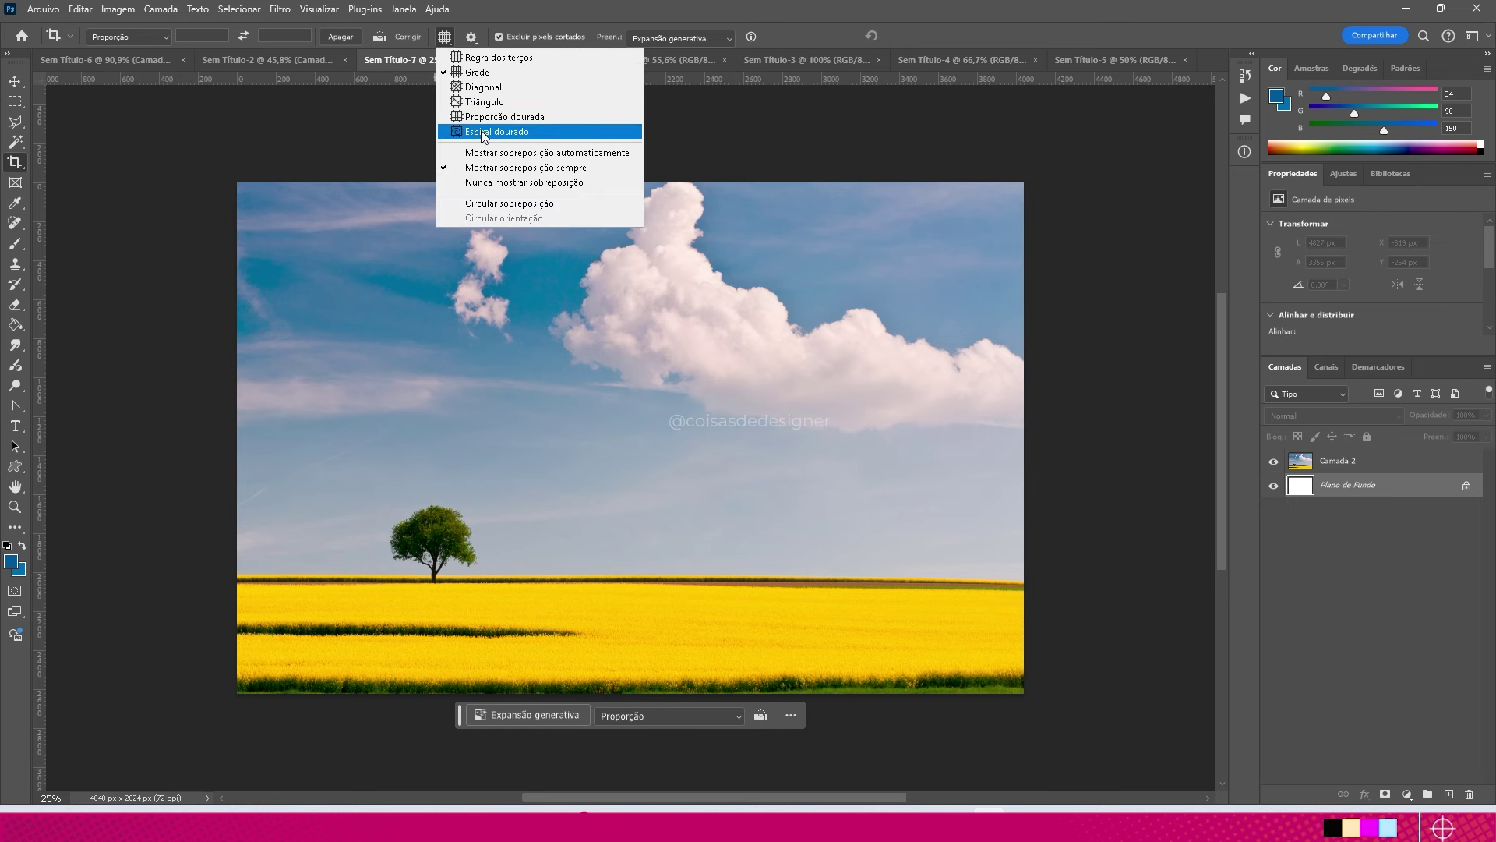
left_click(469, 60)
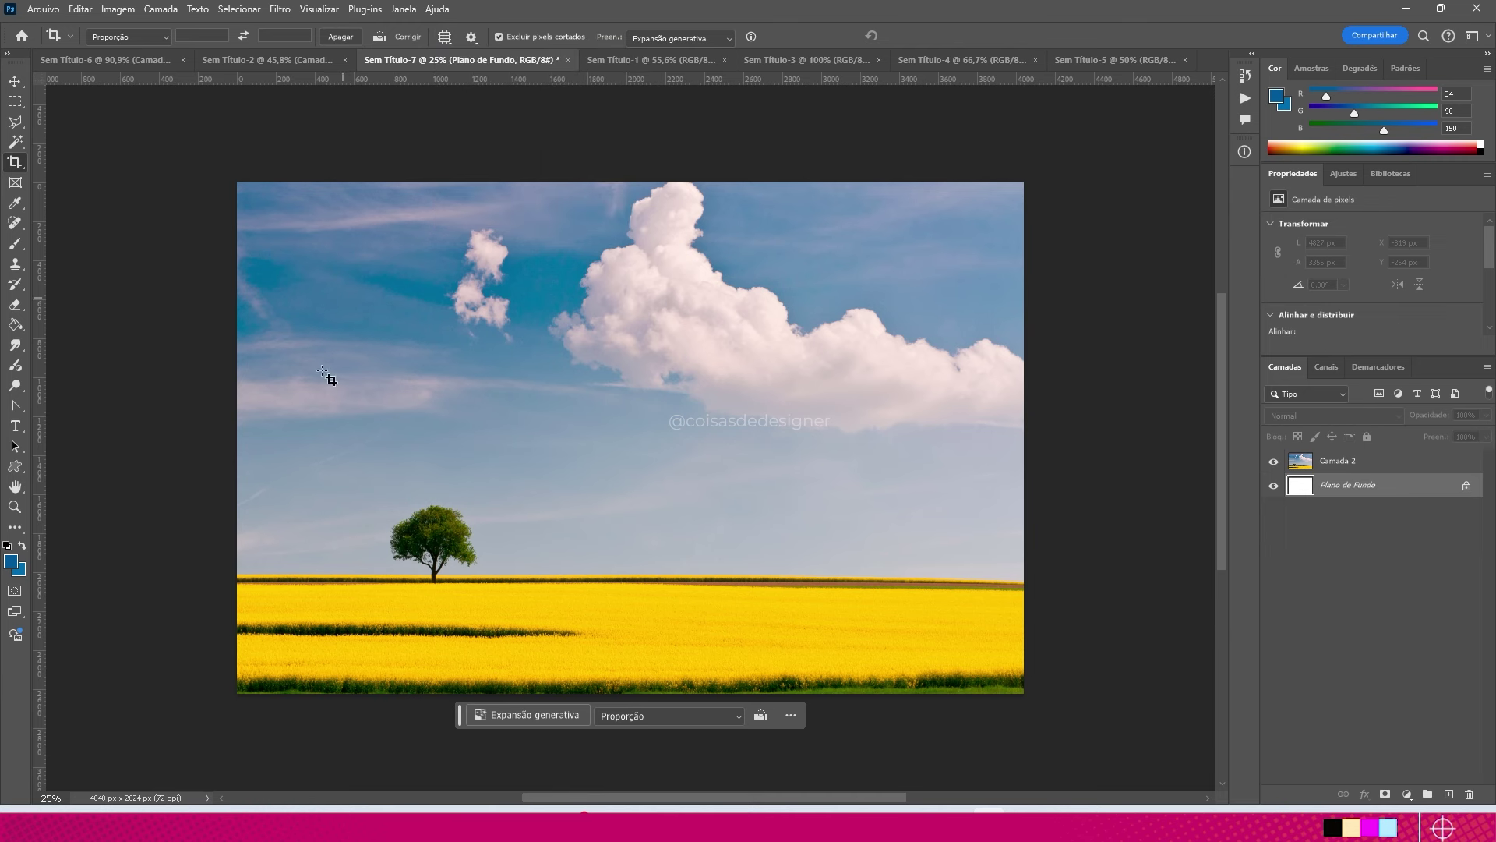
left_click(360, 227)
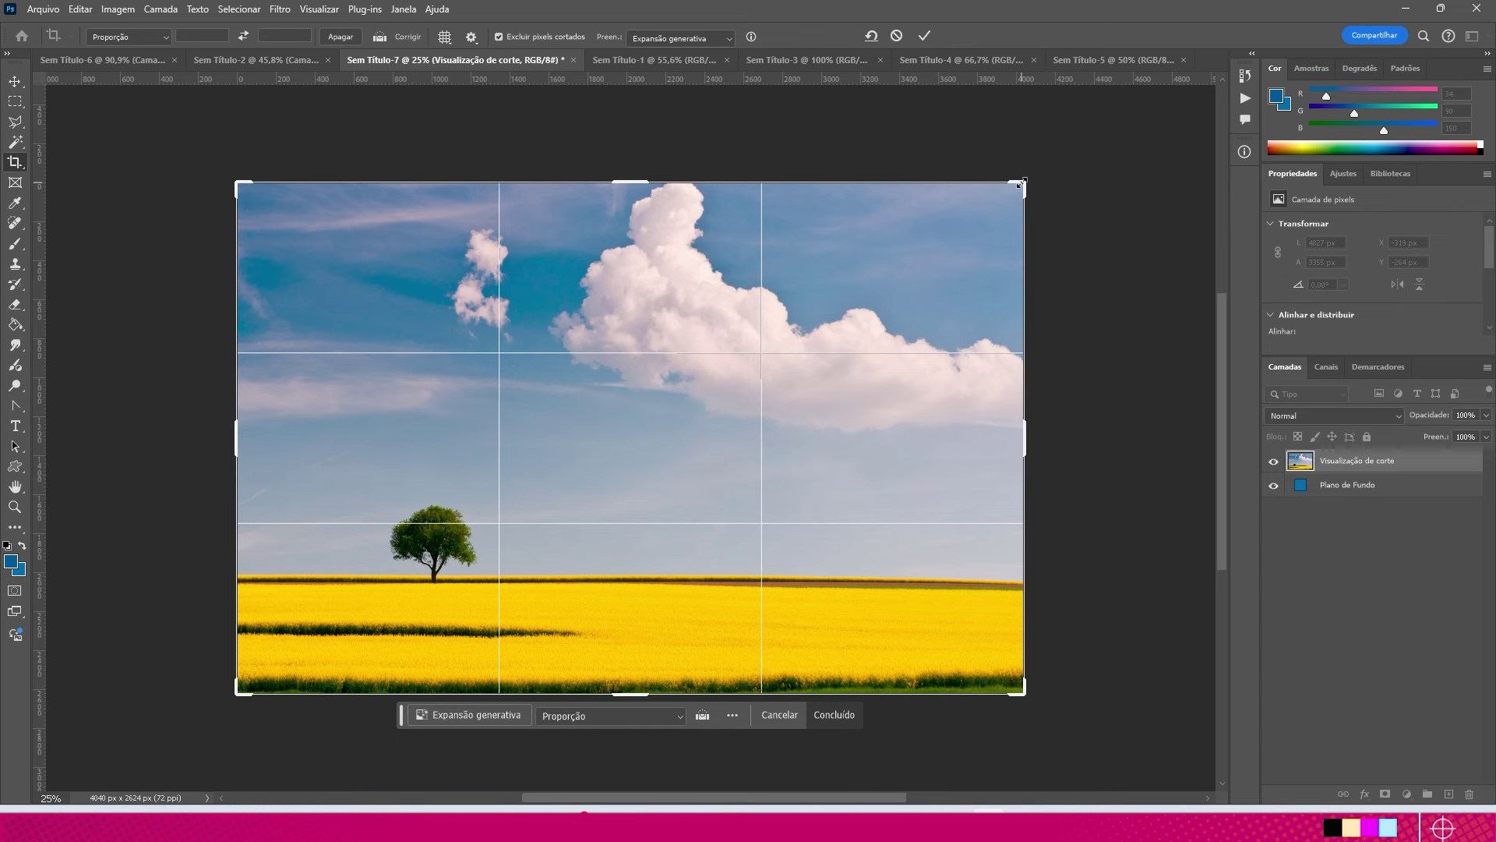
Step: Tighten the crop from the top-right to 3081 by 2001 pixels, with the tree on a thirds line
left_click_drag(1021, 184, 1004, 194)
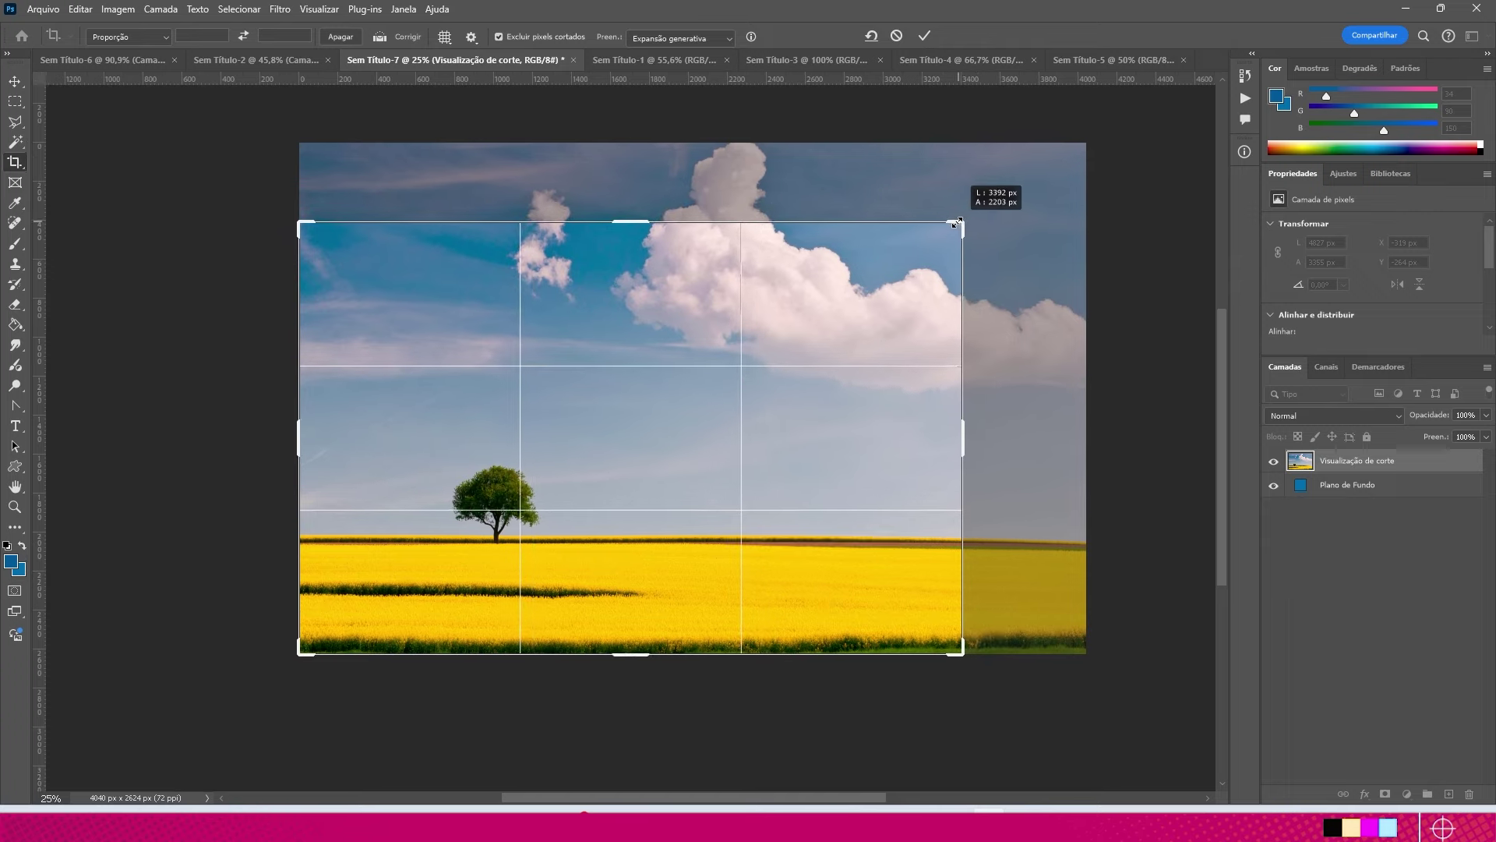
left_click_drag(975, 209, 926, 240)
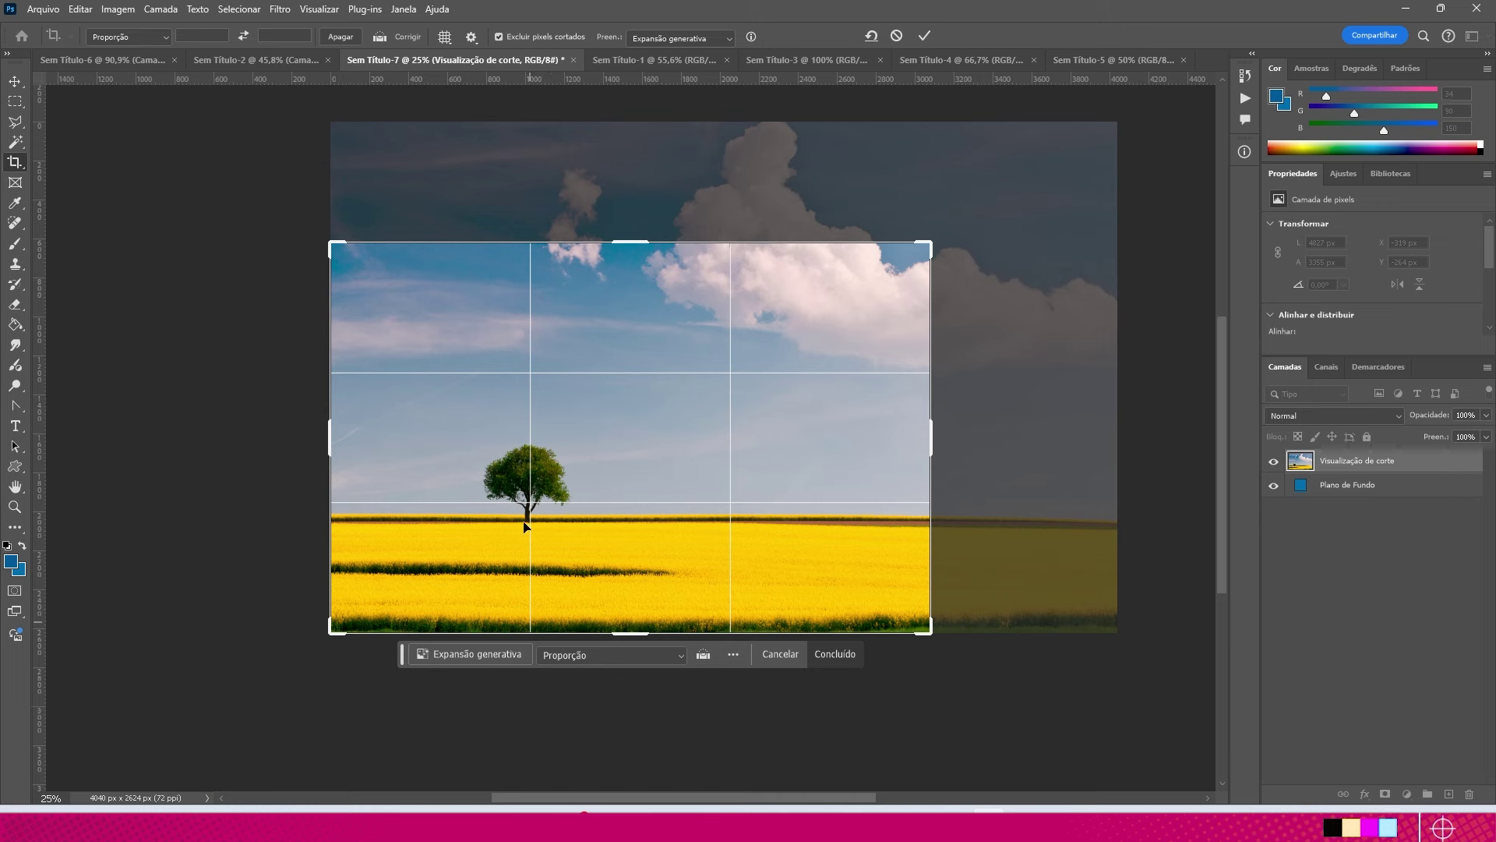
double_click(530, 310)
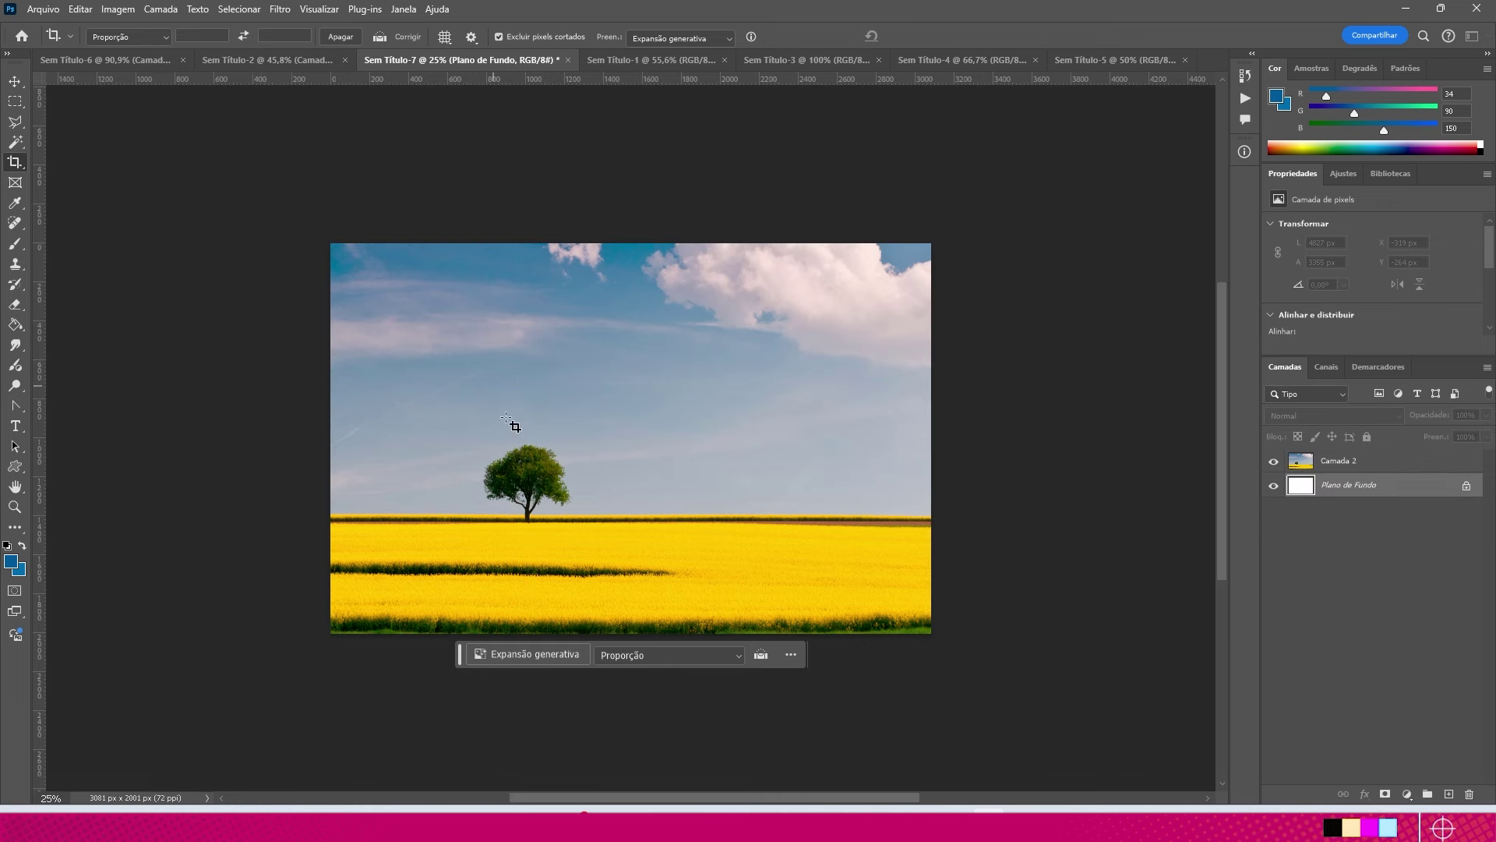
scroll(511, 421, "up", 1)
scroll(601, 328, "up", 1)
scroll(601, 328, "up", 1)
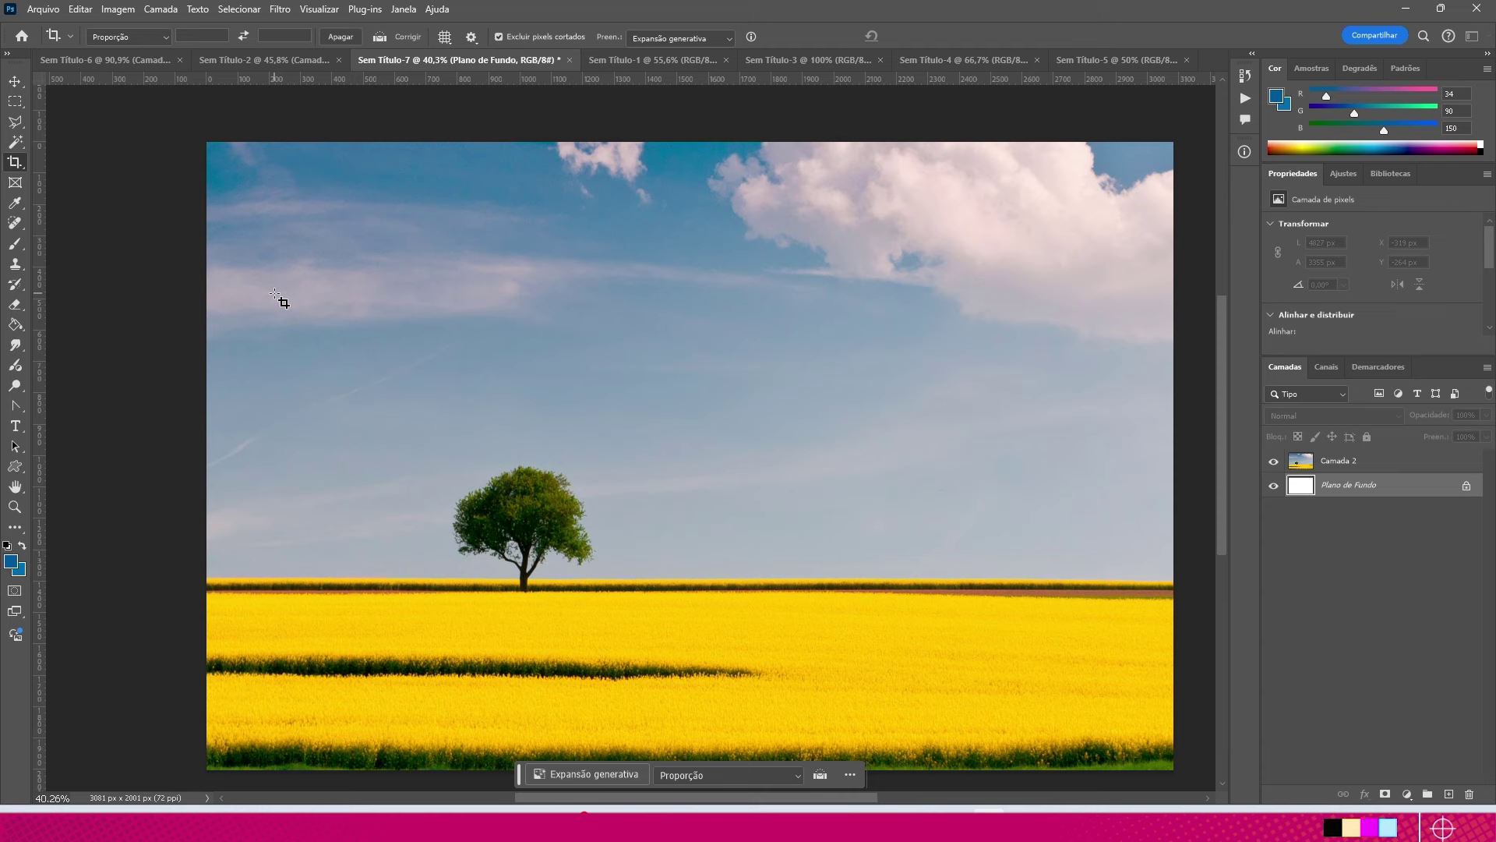
Step: Crop the Sem Título-1 lake photo from 1440×961 to 1018×679 around the man on the rocks
left_click(647, 60)
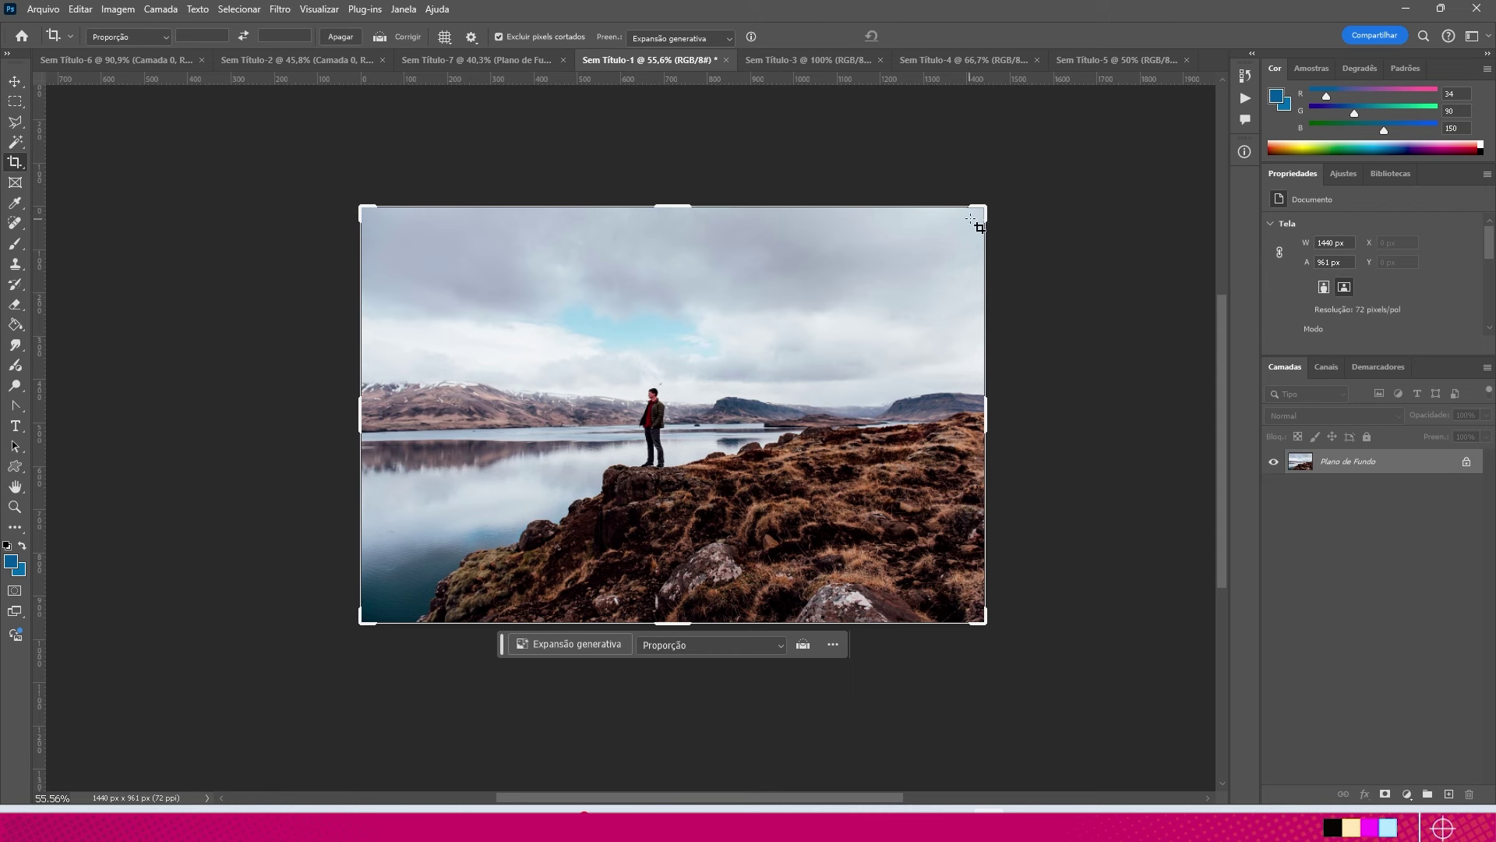
left_click_drag(980, 208, 892, 248)
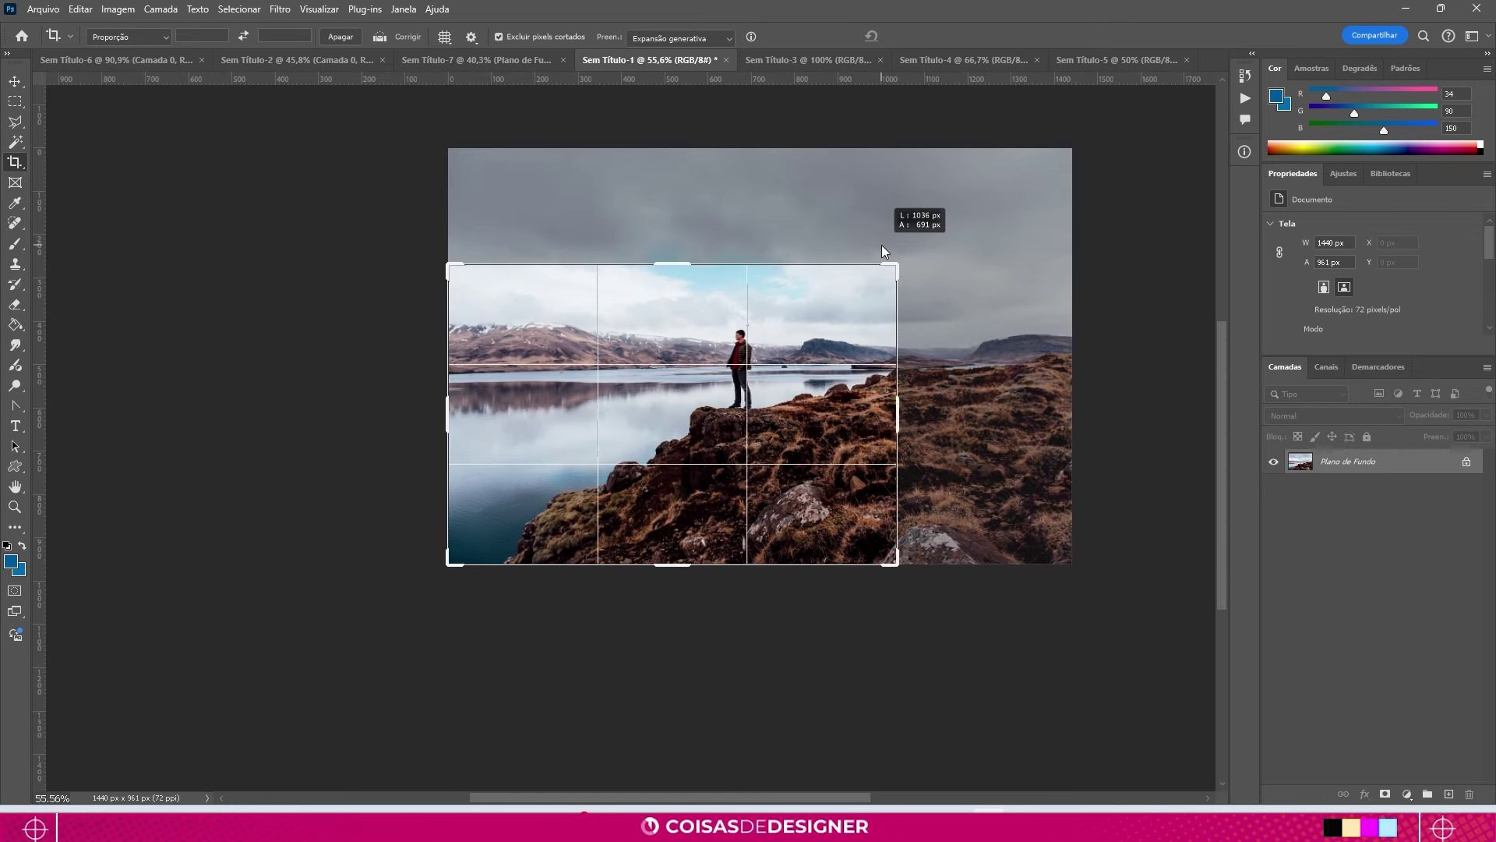
left_click_drag(890, 242, 876, 247)
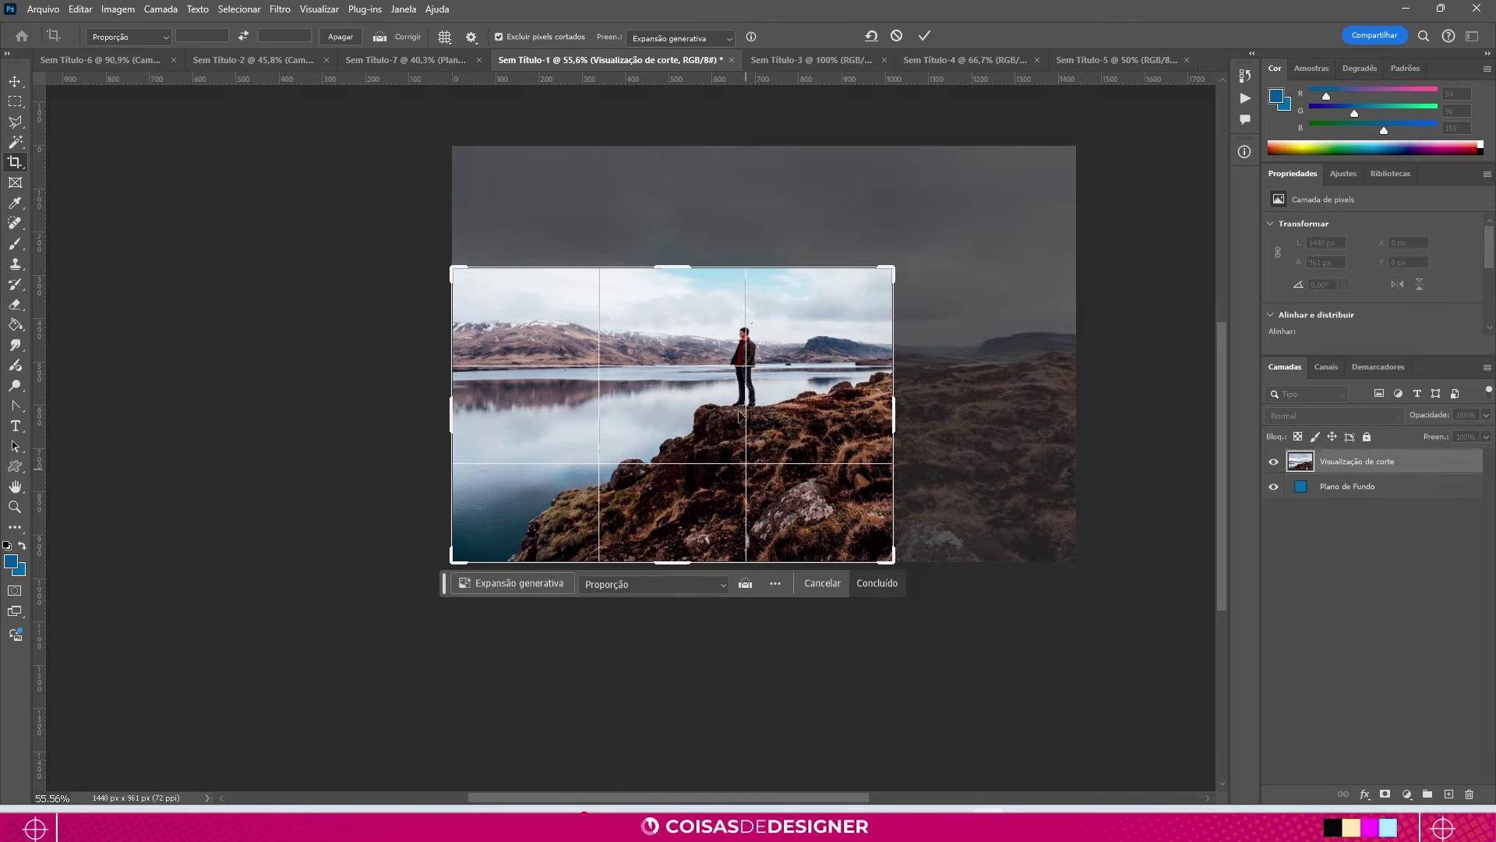
left_click_drag(751, 446, 748, 483)
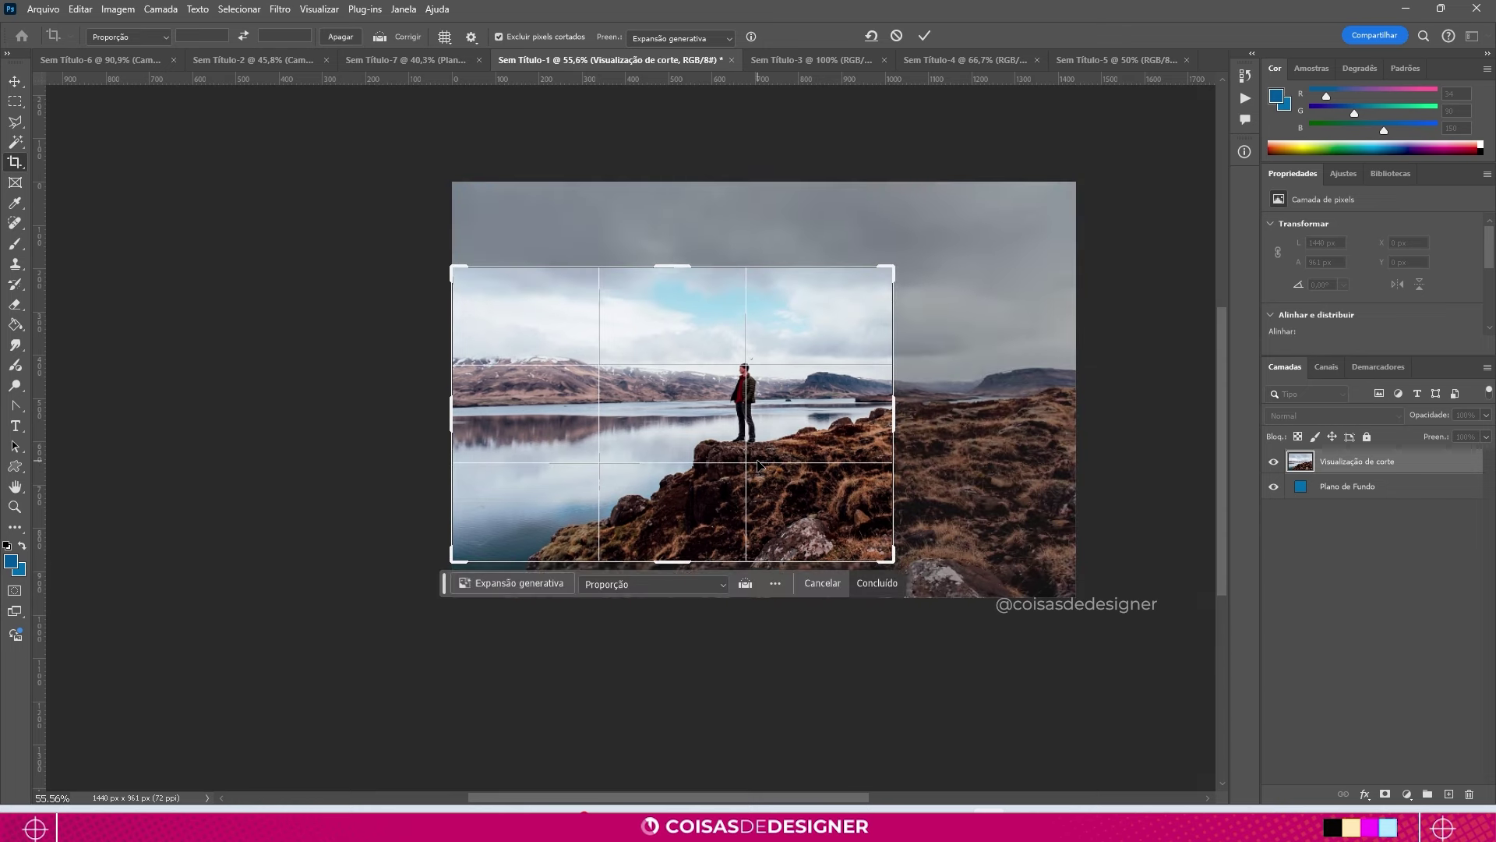
key("Return")
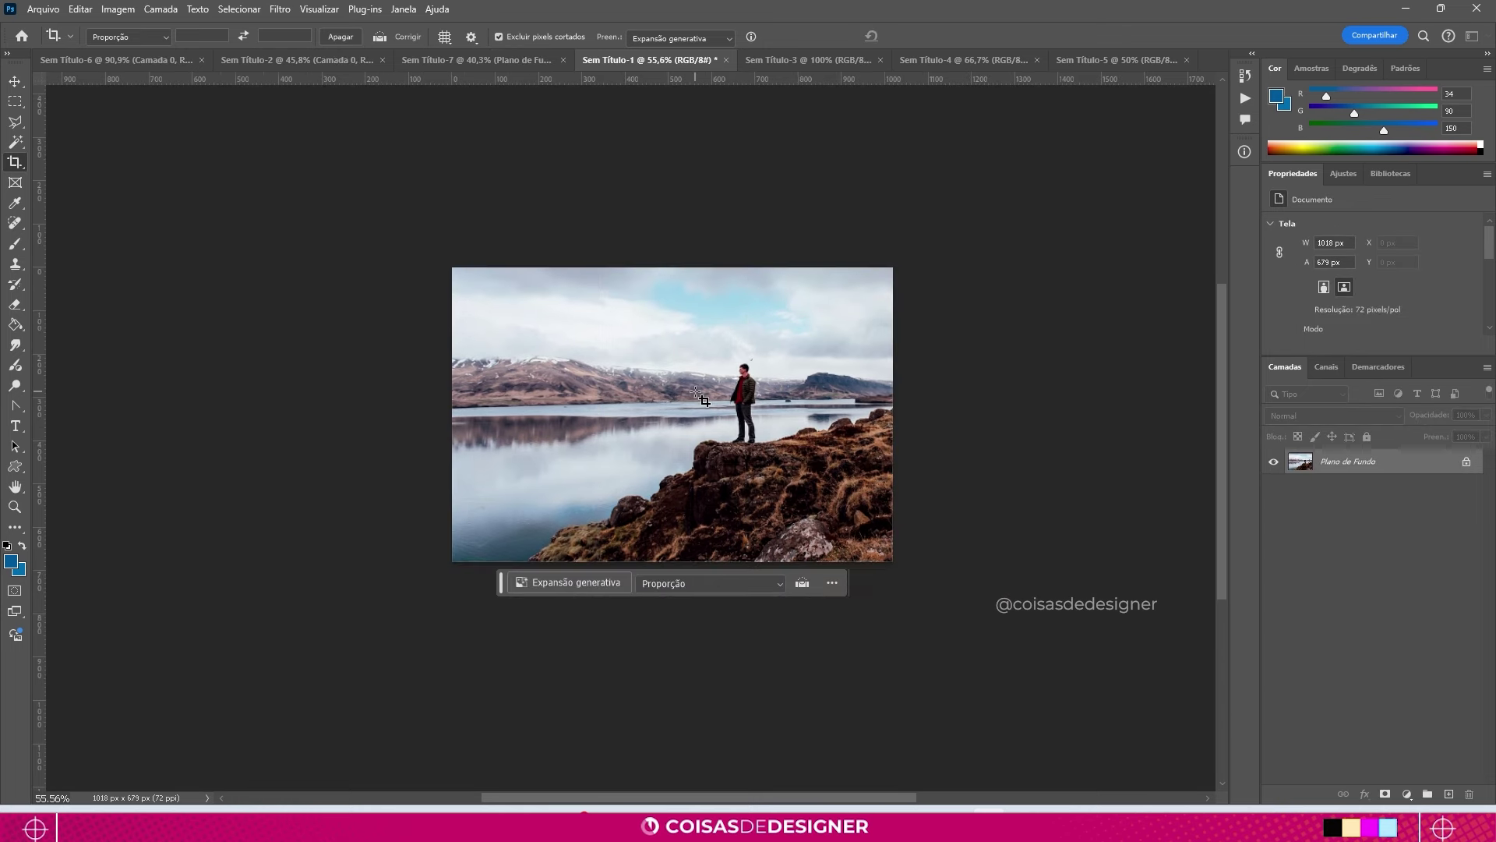
key("ctrl+0")
scroll(566, 400, "up", 3)
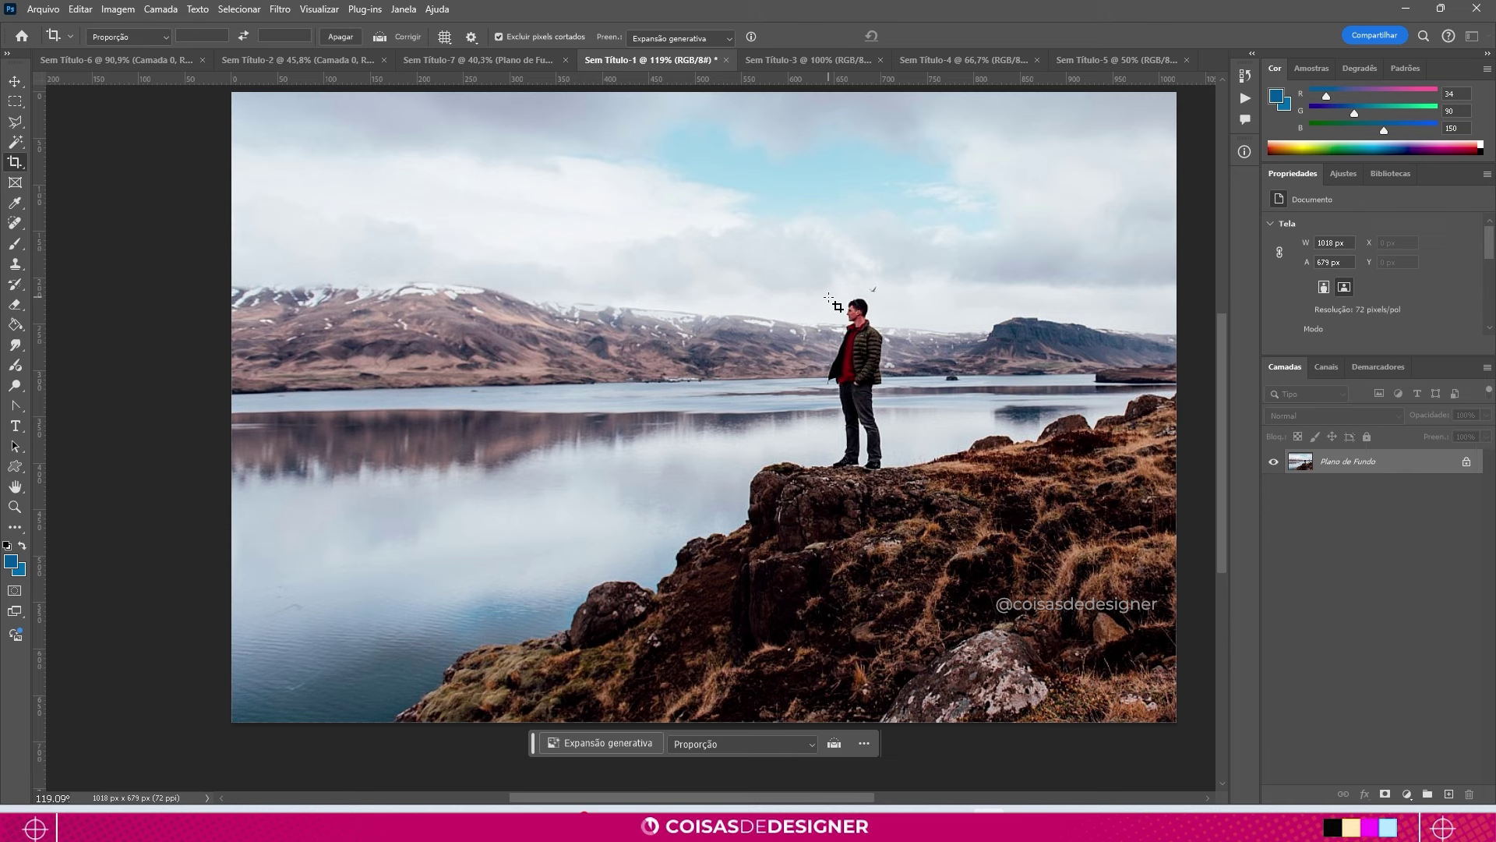
left_click(439, 38)
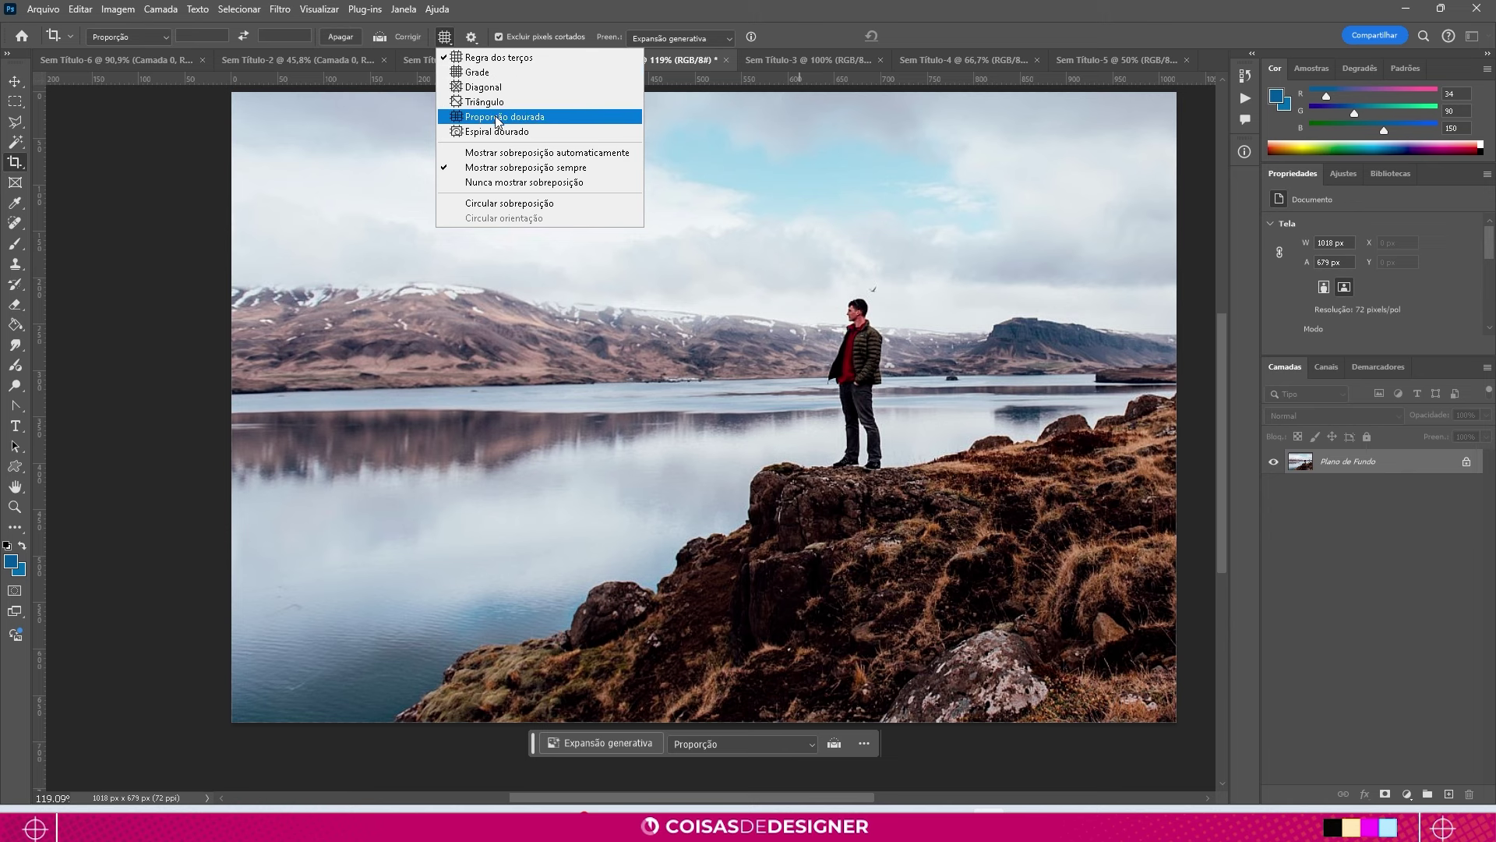
left_click(15, 82)
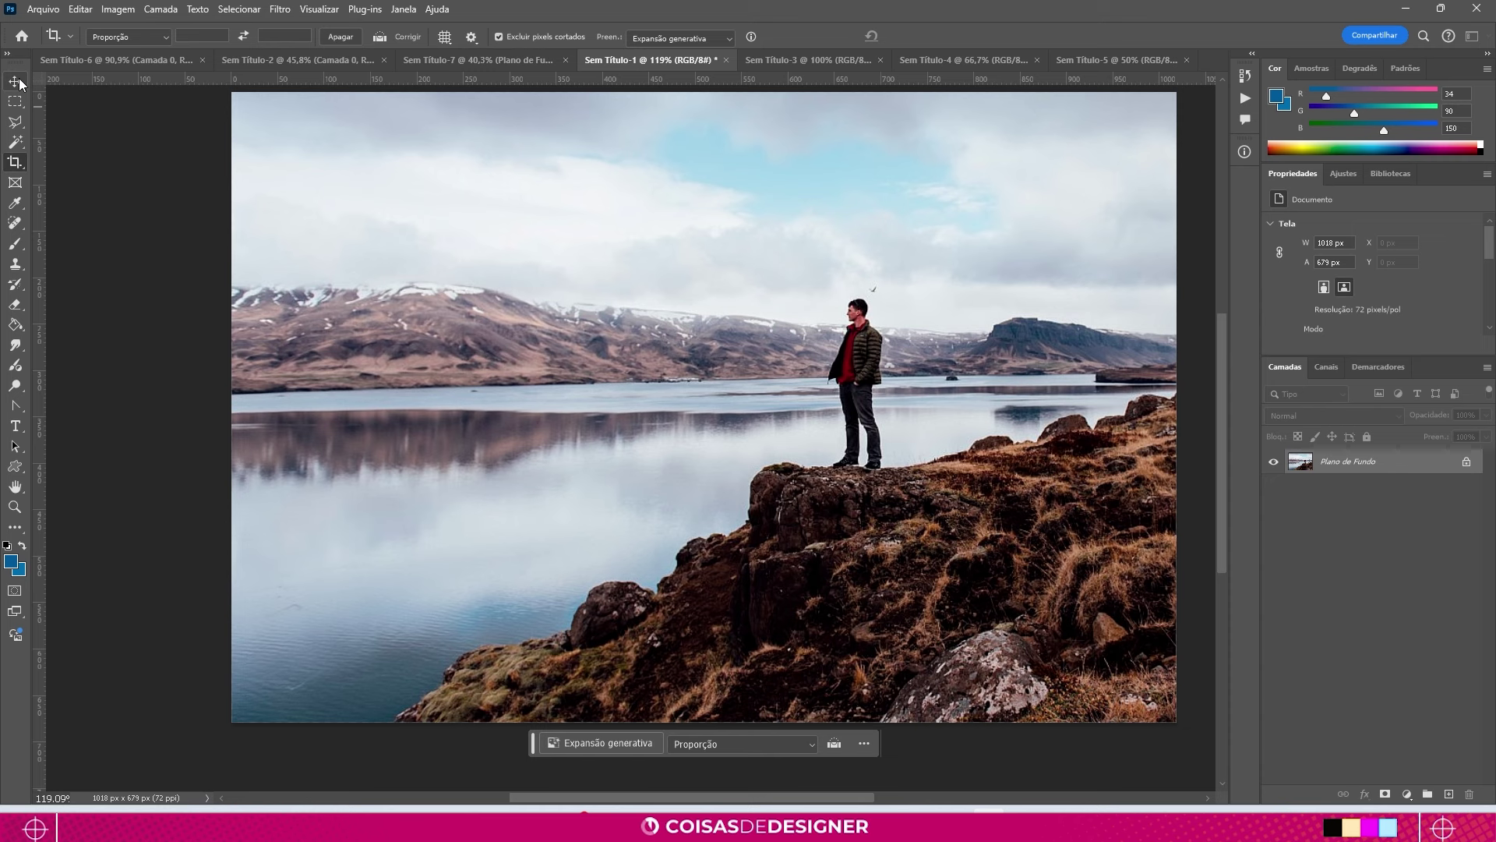
left_click(15, 81)
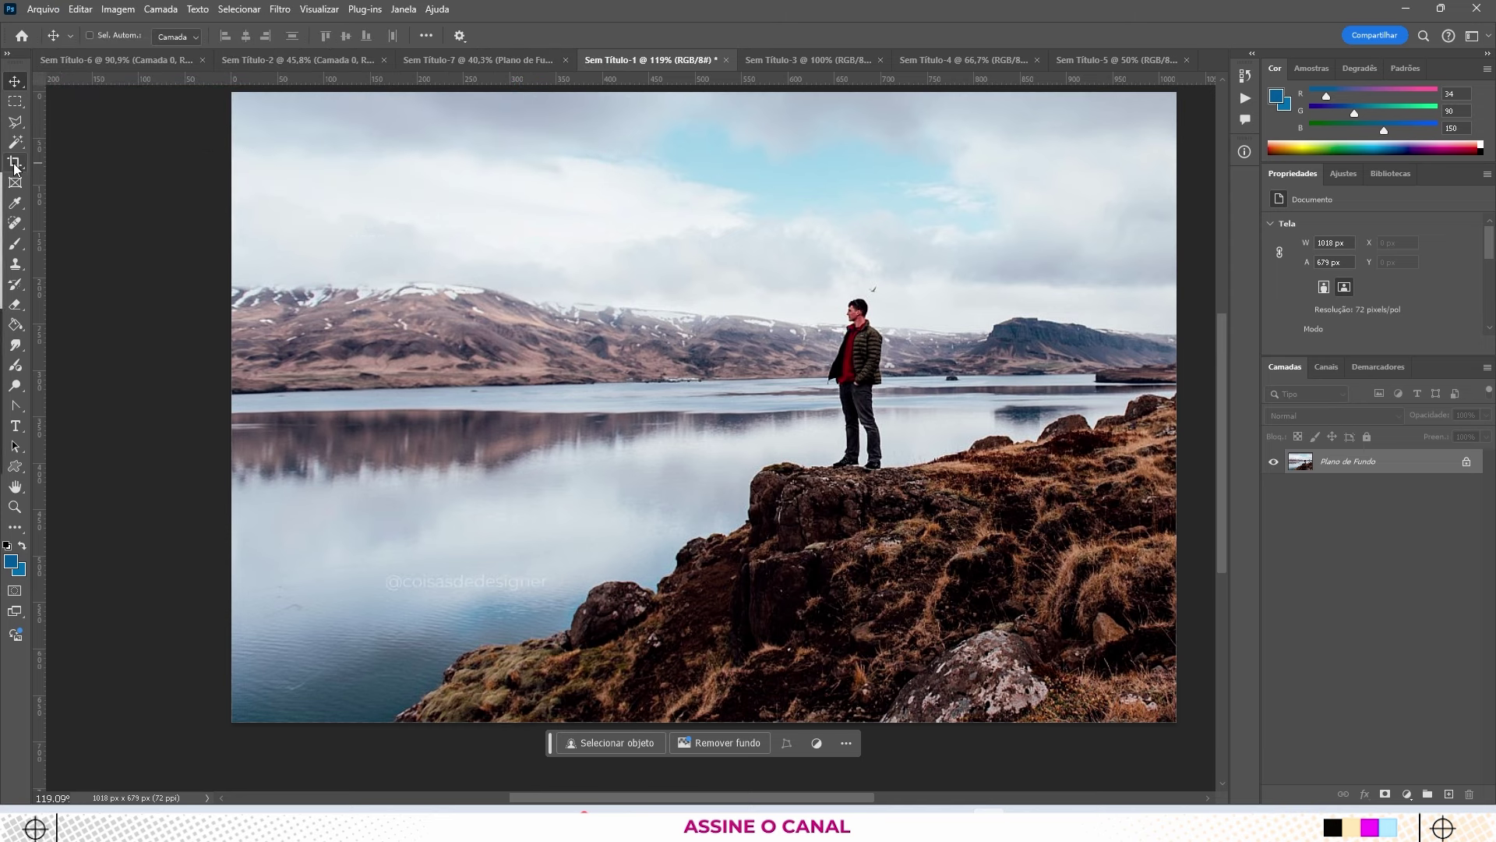
Step: Select the Perspective Crop tool (Ferramenta Corte da perspectiva) and bring up the Sem Título-3 graffiti alley photo
left_click(15, 166)
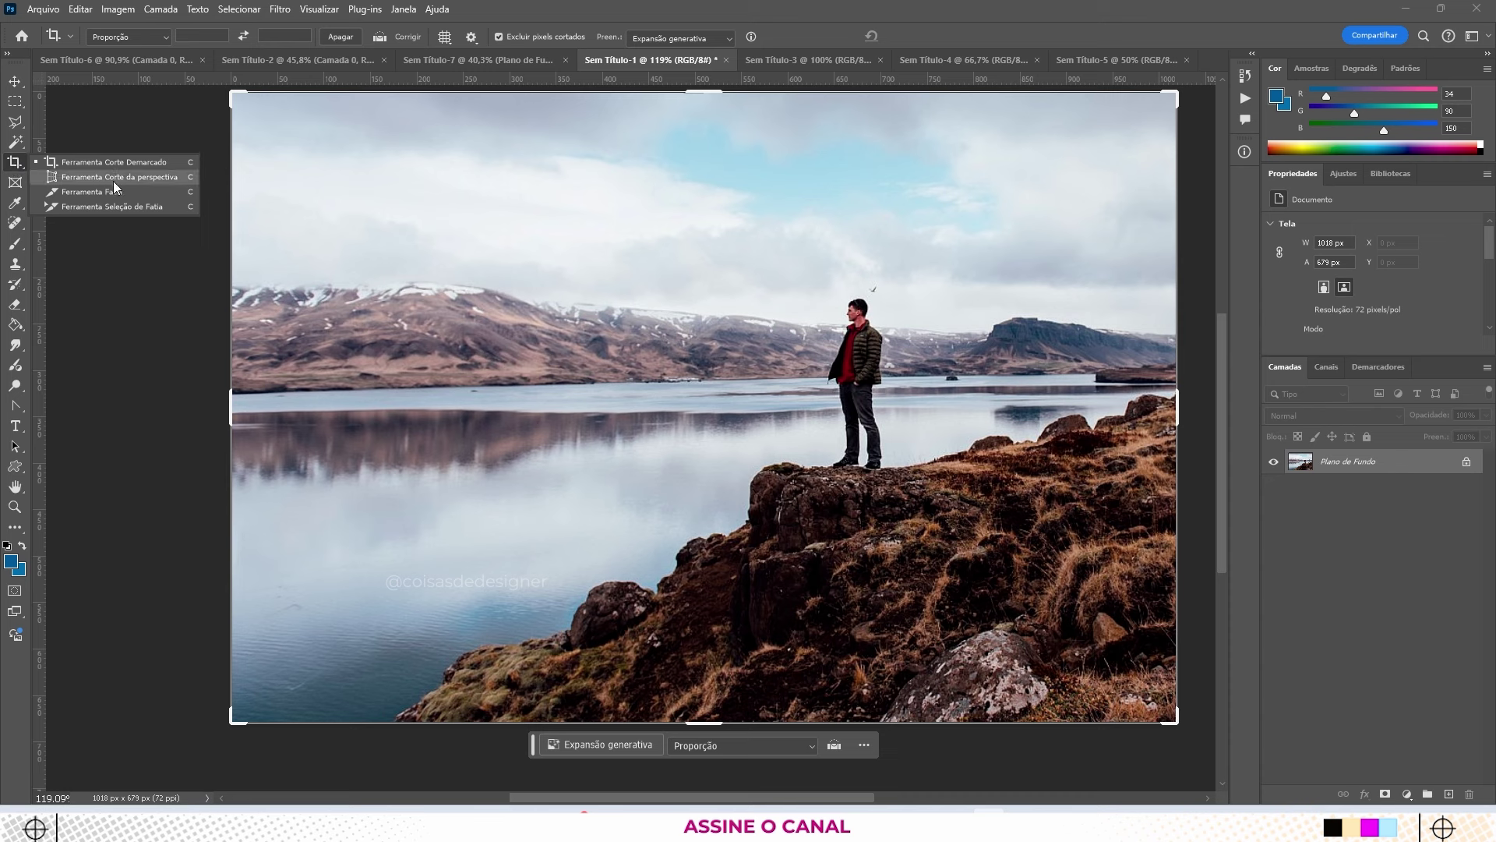
left_click(161, 178)
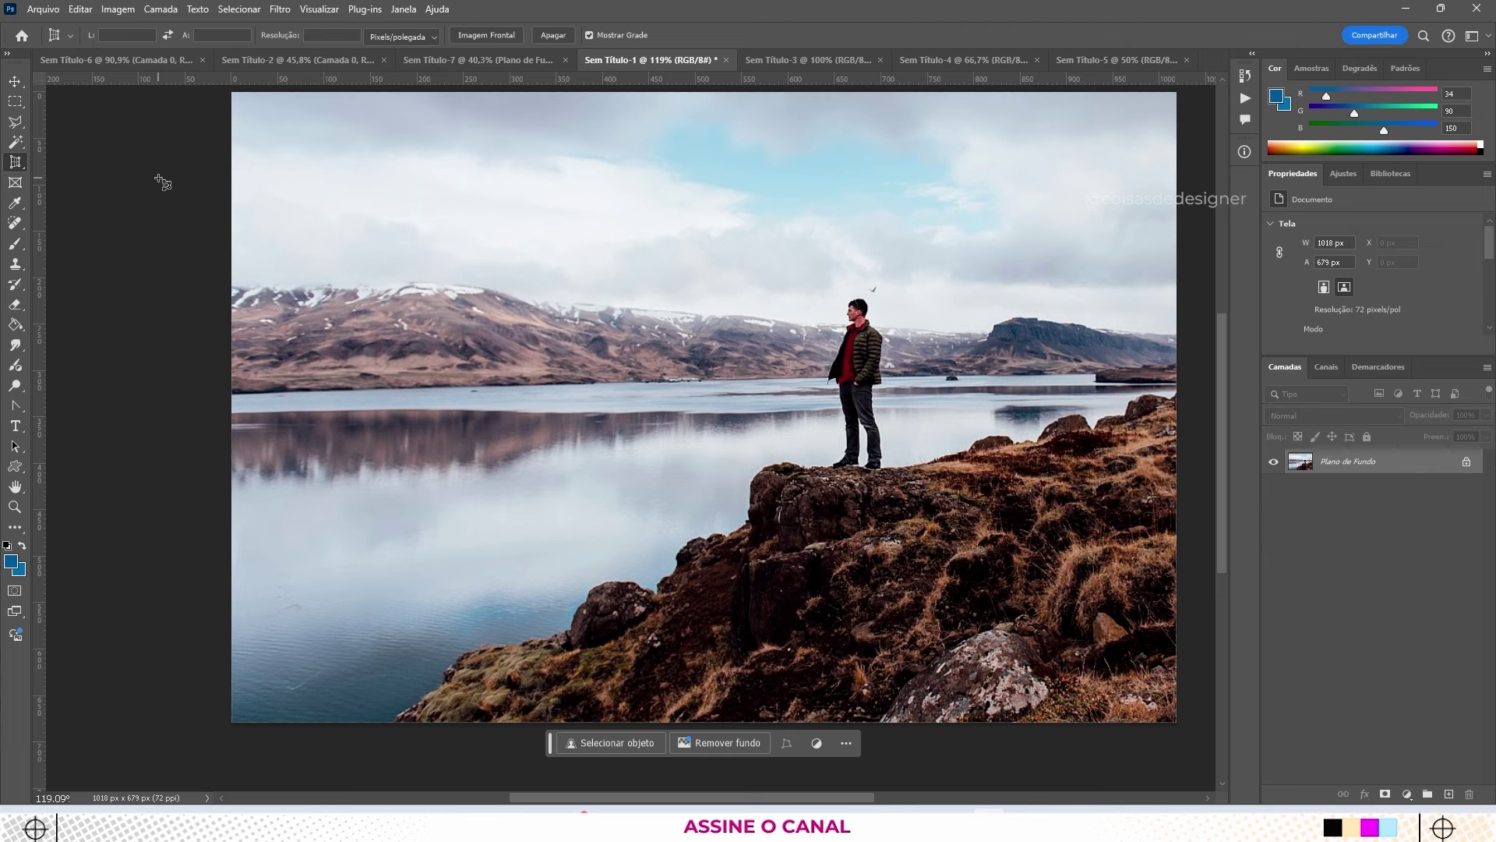
left_click(799, 58)
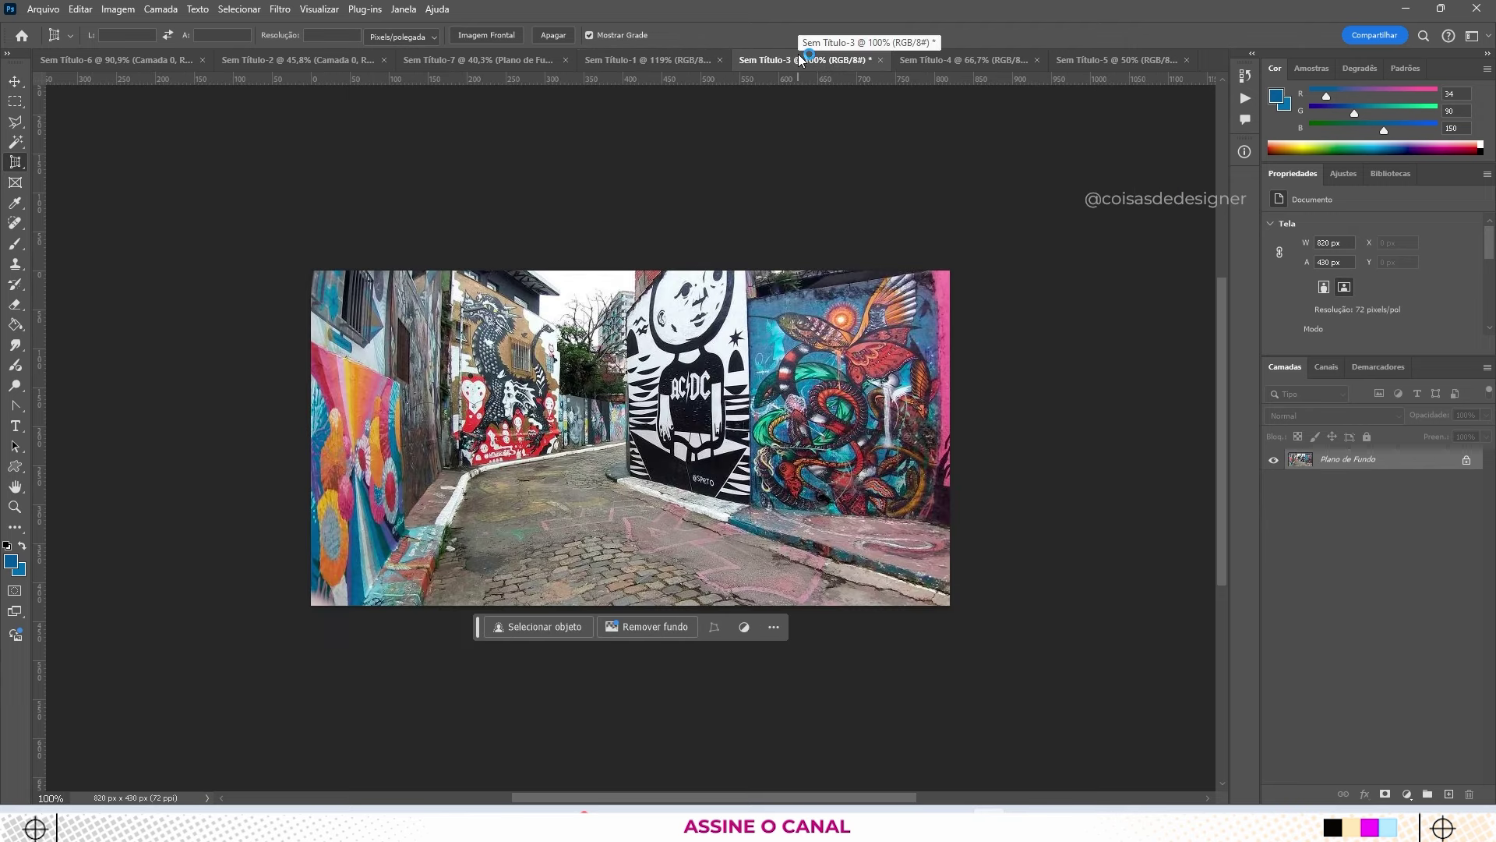
scroll(664, 485, "up", 1)
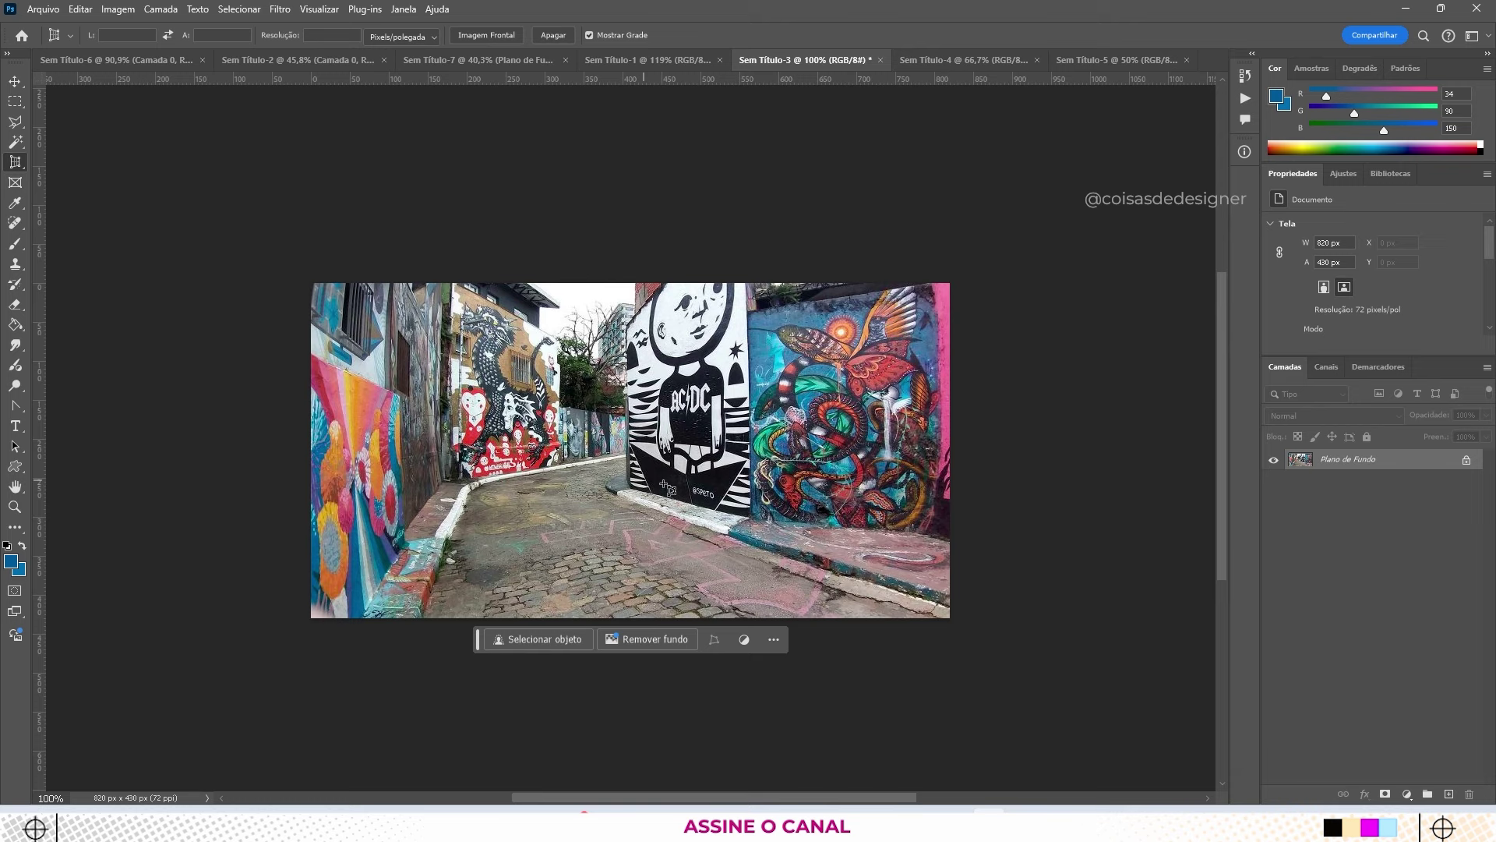
scroll(667, 483, "up", 5)
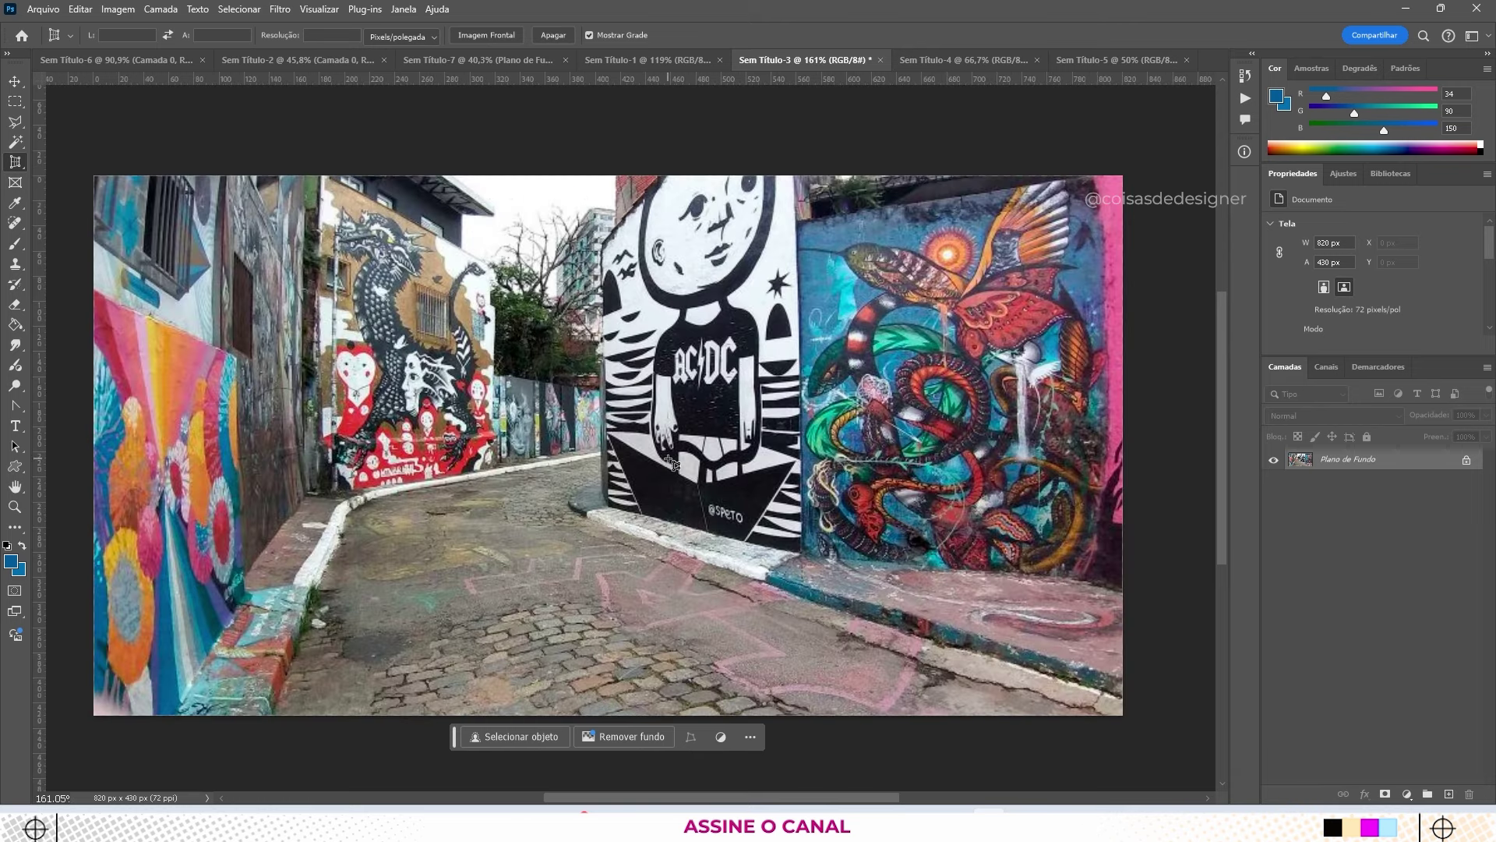
scroll(672, 463, "down", 1)
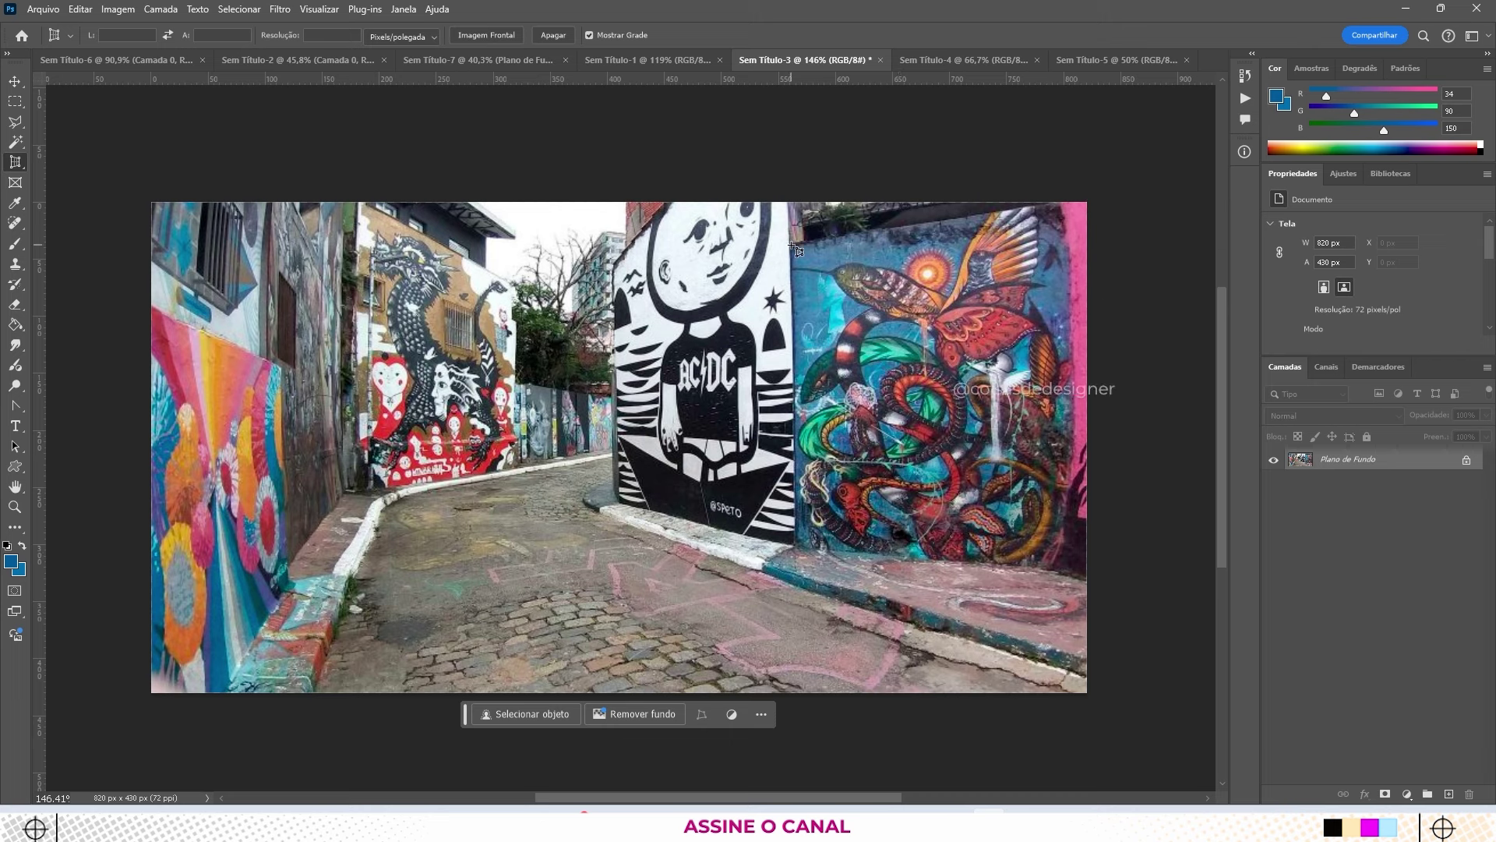
left_click_drag(792, 246, 1066, 561)
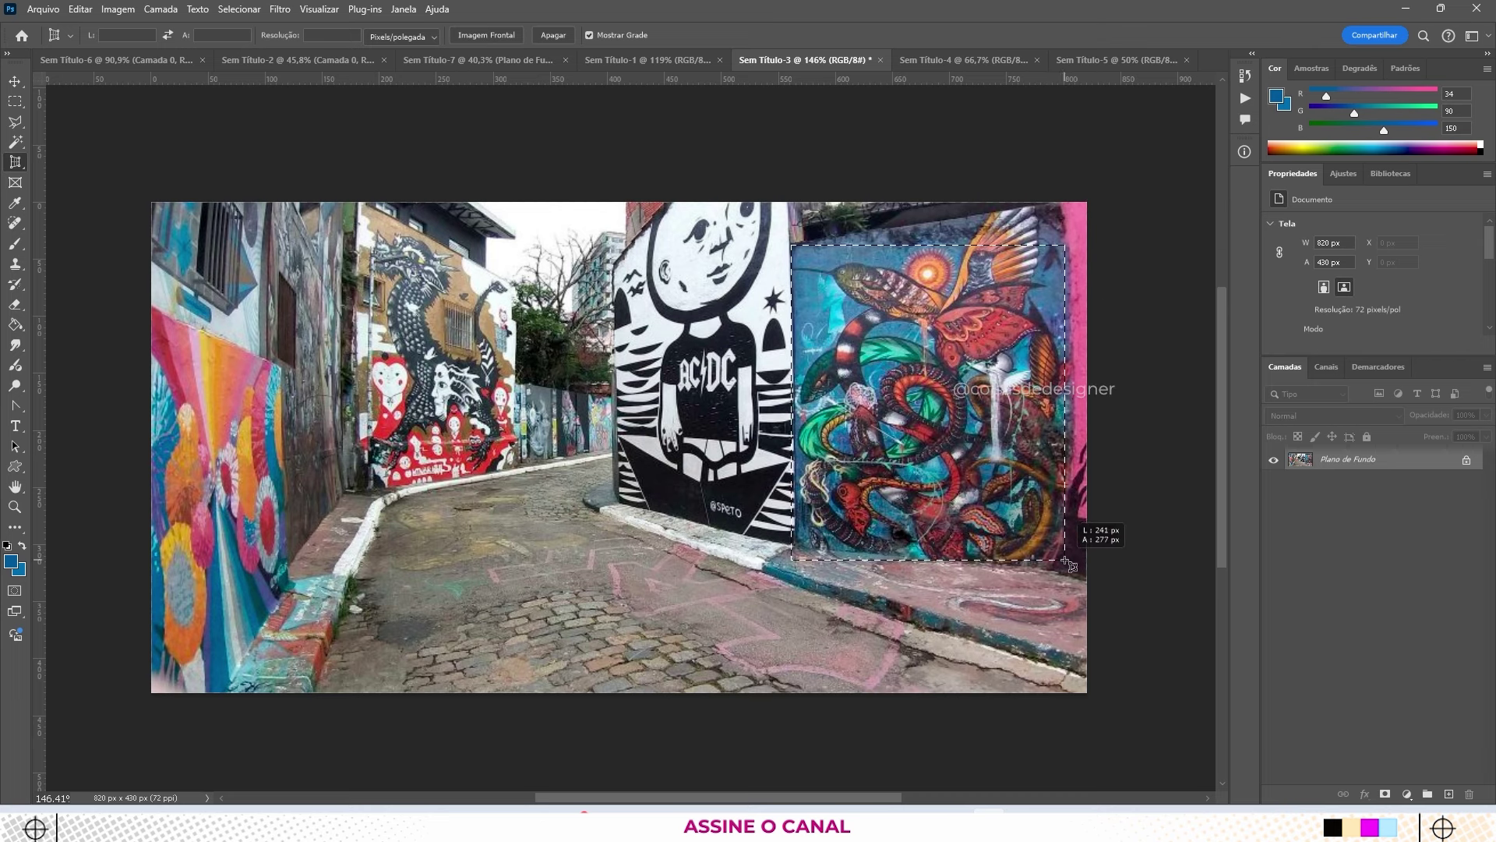
left_click_drag(1066, 561, 1063, 546)
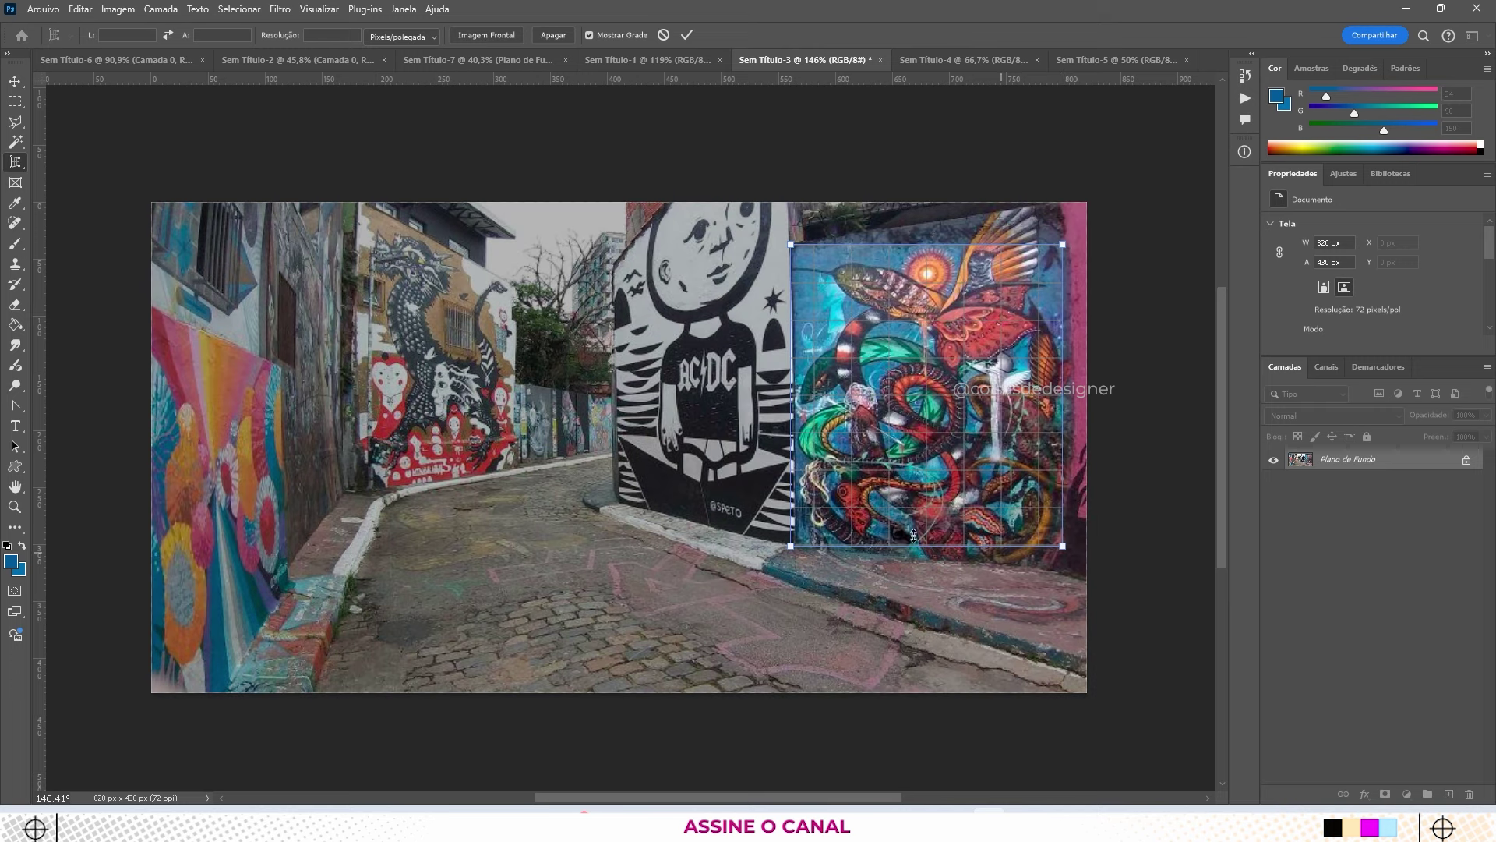
mouse_move(791, 546)
left_mouse_down()
mouse_move(816, 543)
mouse_move(798, 543)
left_mouse_up()
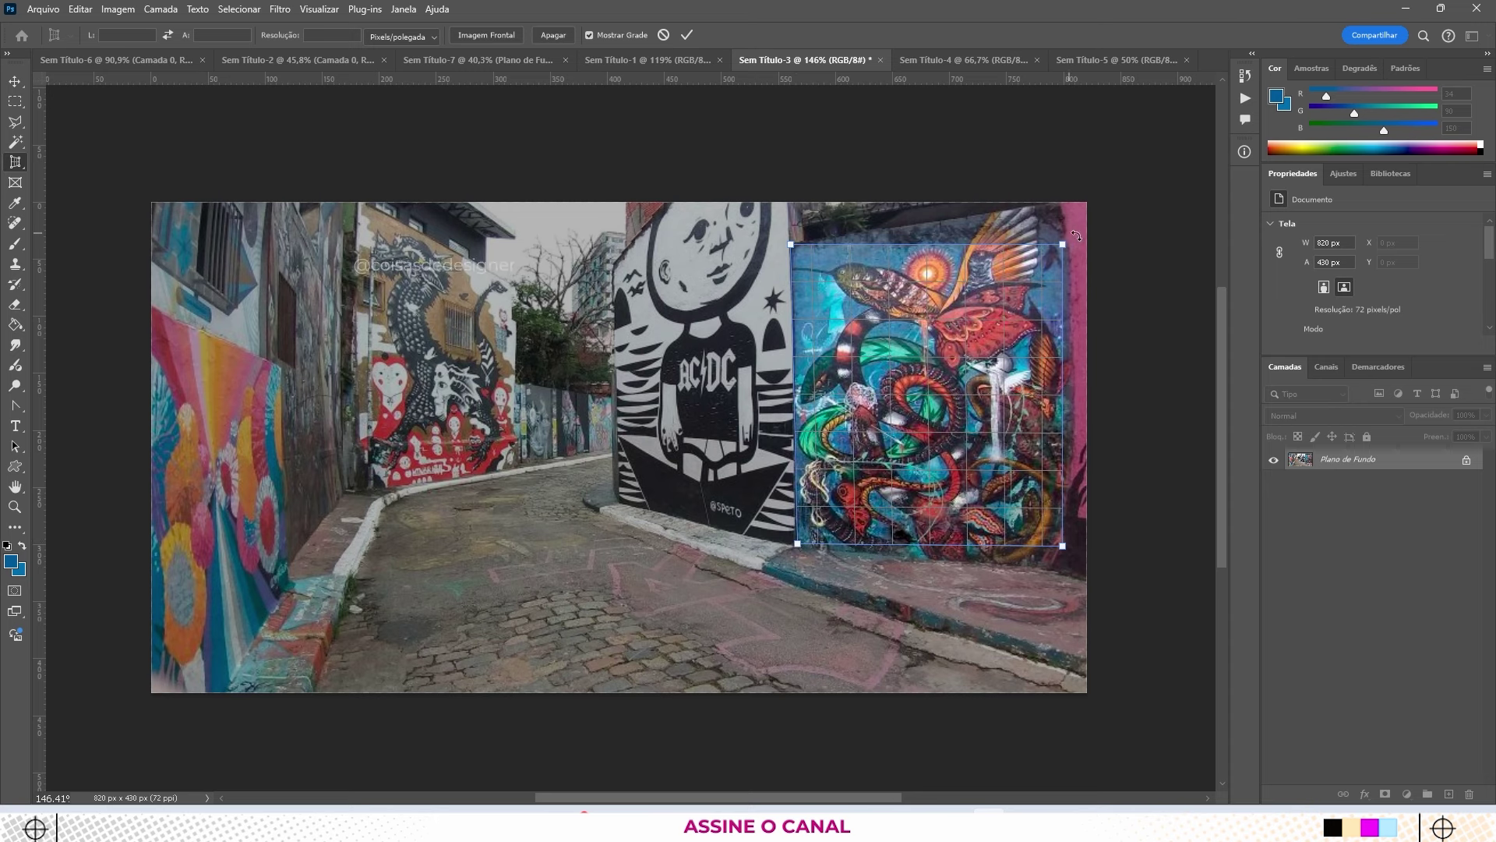
left_click_drag(1063, 245, 1063, 212)
left_click_drag(1062, 550, 1064, 572)
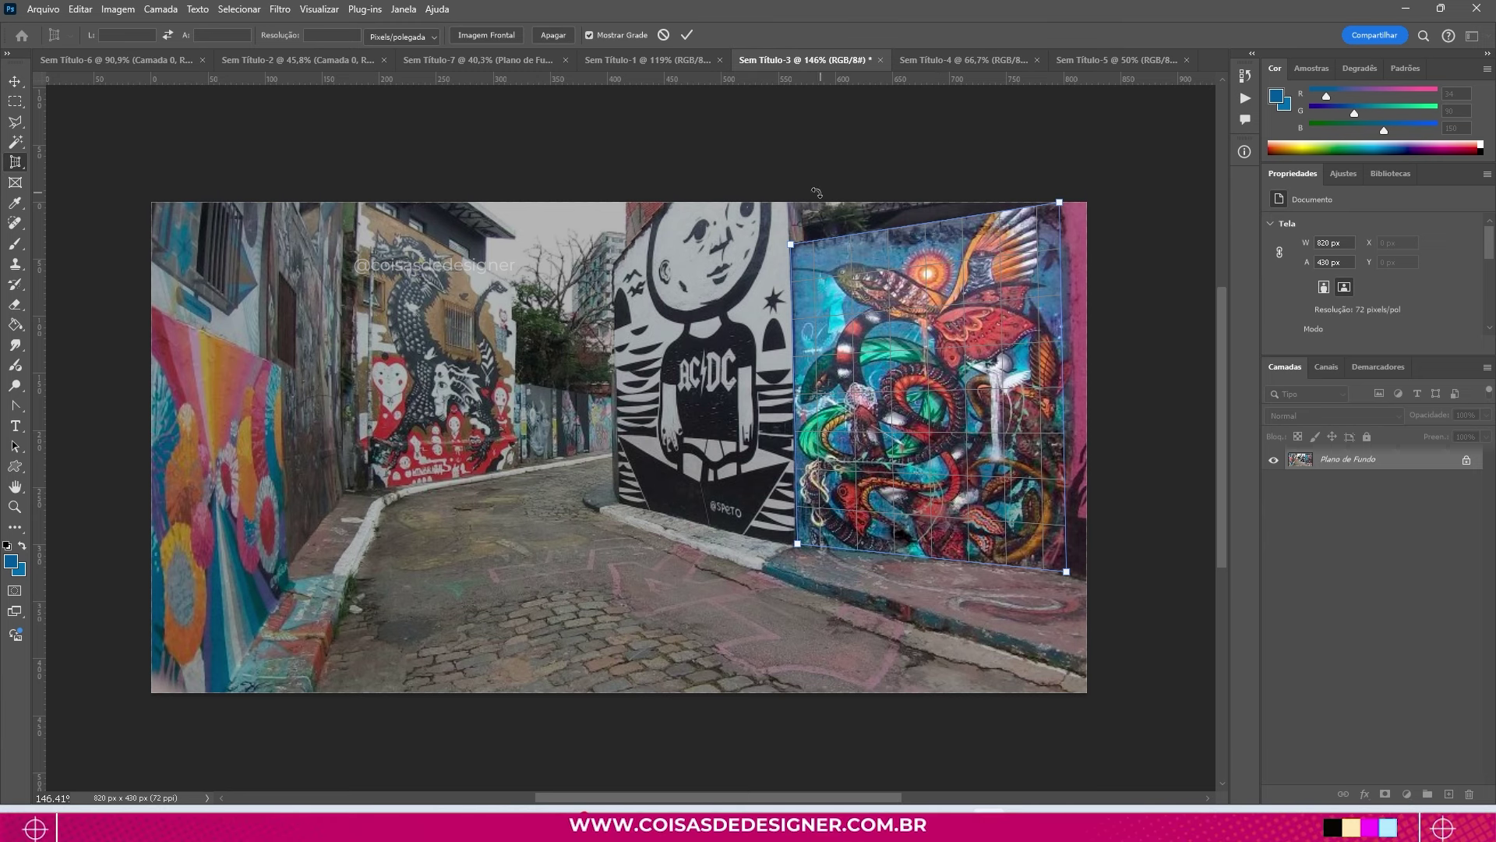
key("Return")
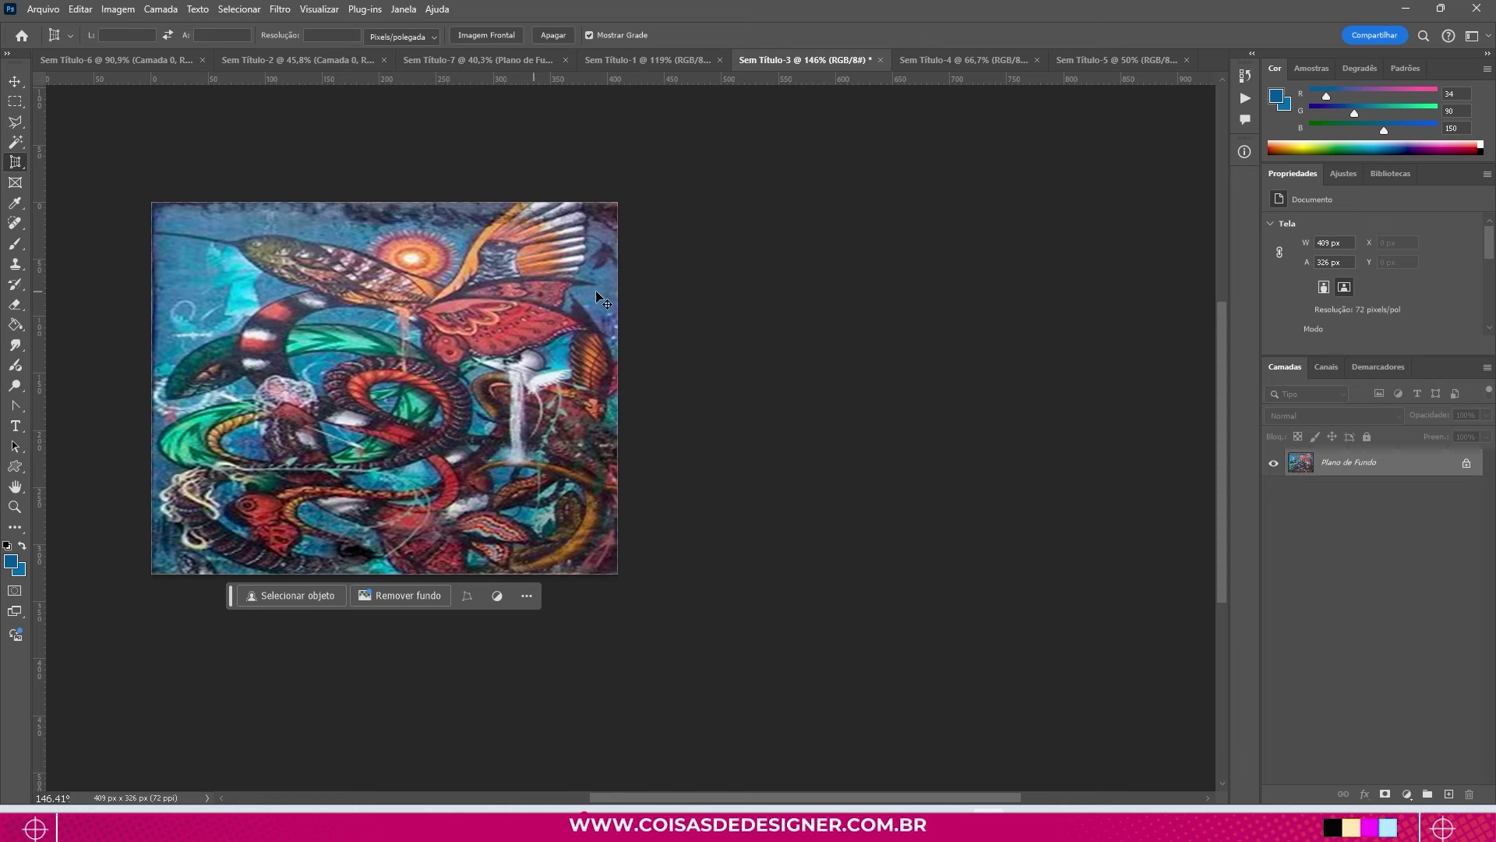
key("ctrl+z")
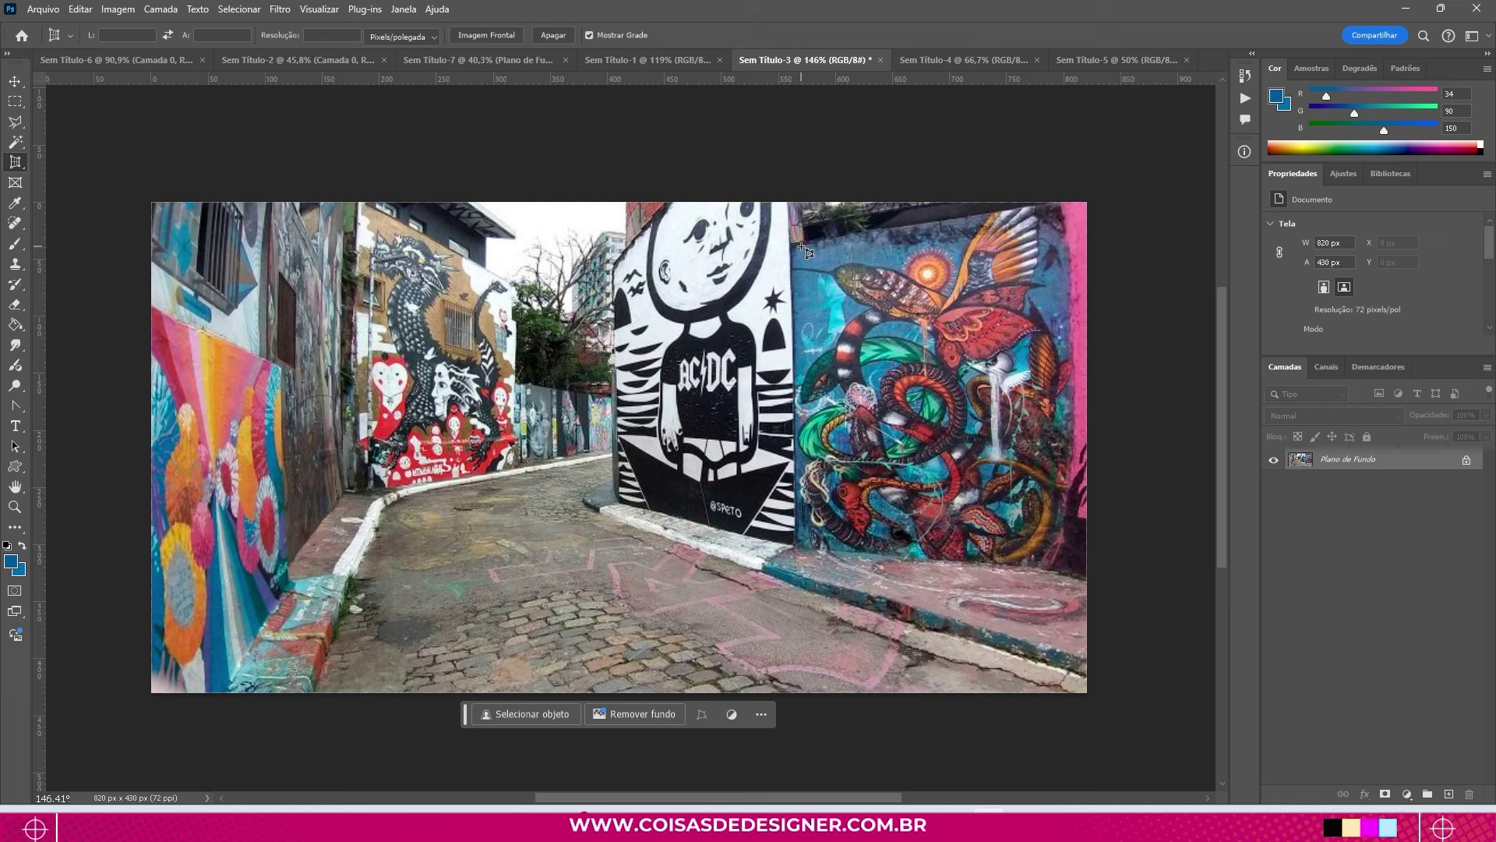
mouse_move(793, 247)
left_mouse_down()
mouse_move(1062, 550)
mouse_move(1060, 566)
left_mouse_up()
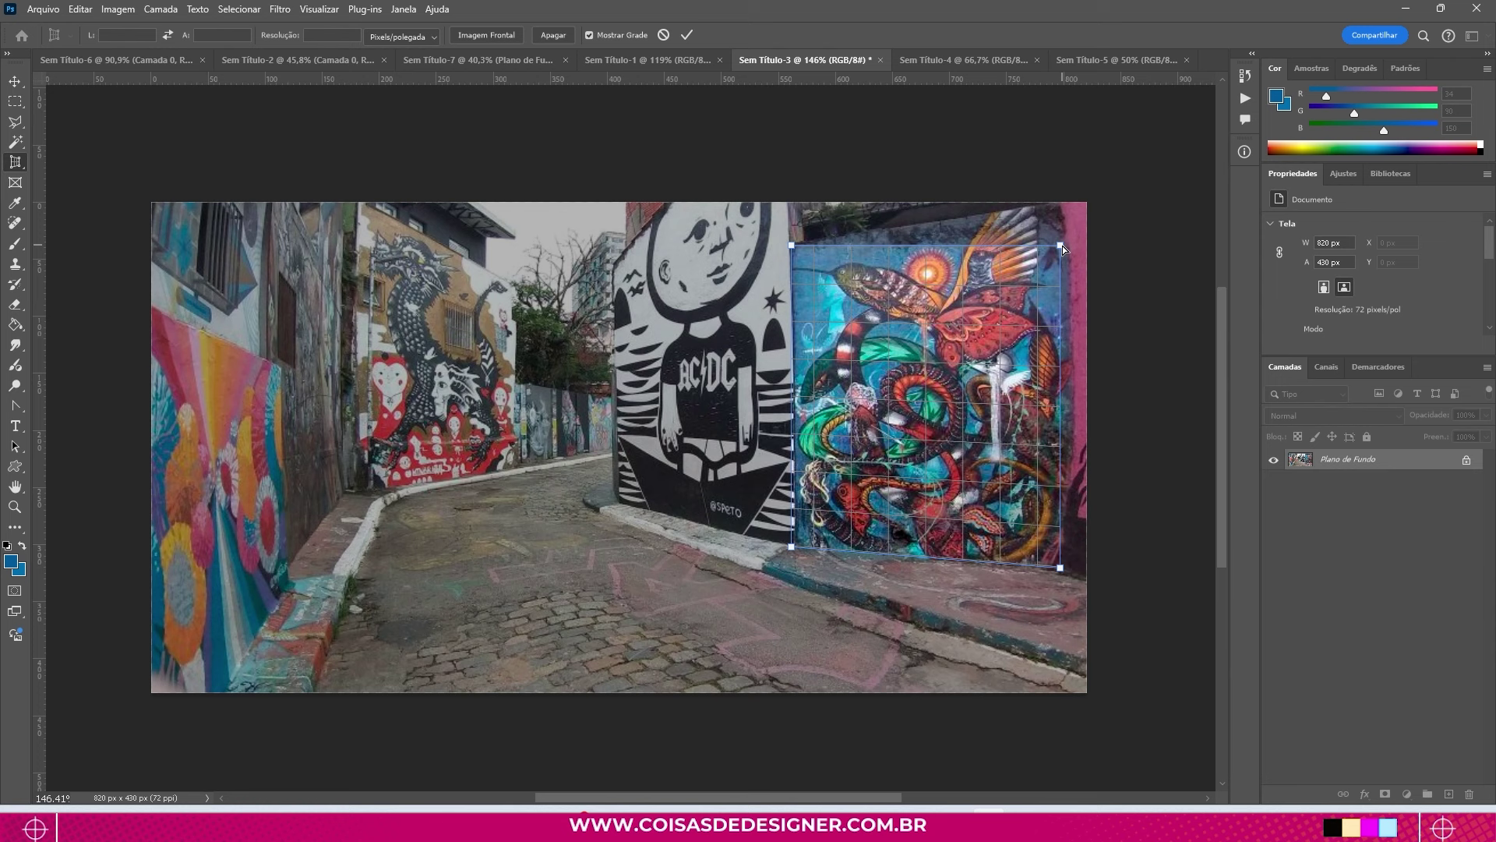
left_click_drag(1059, 248, 1043, 218)
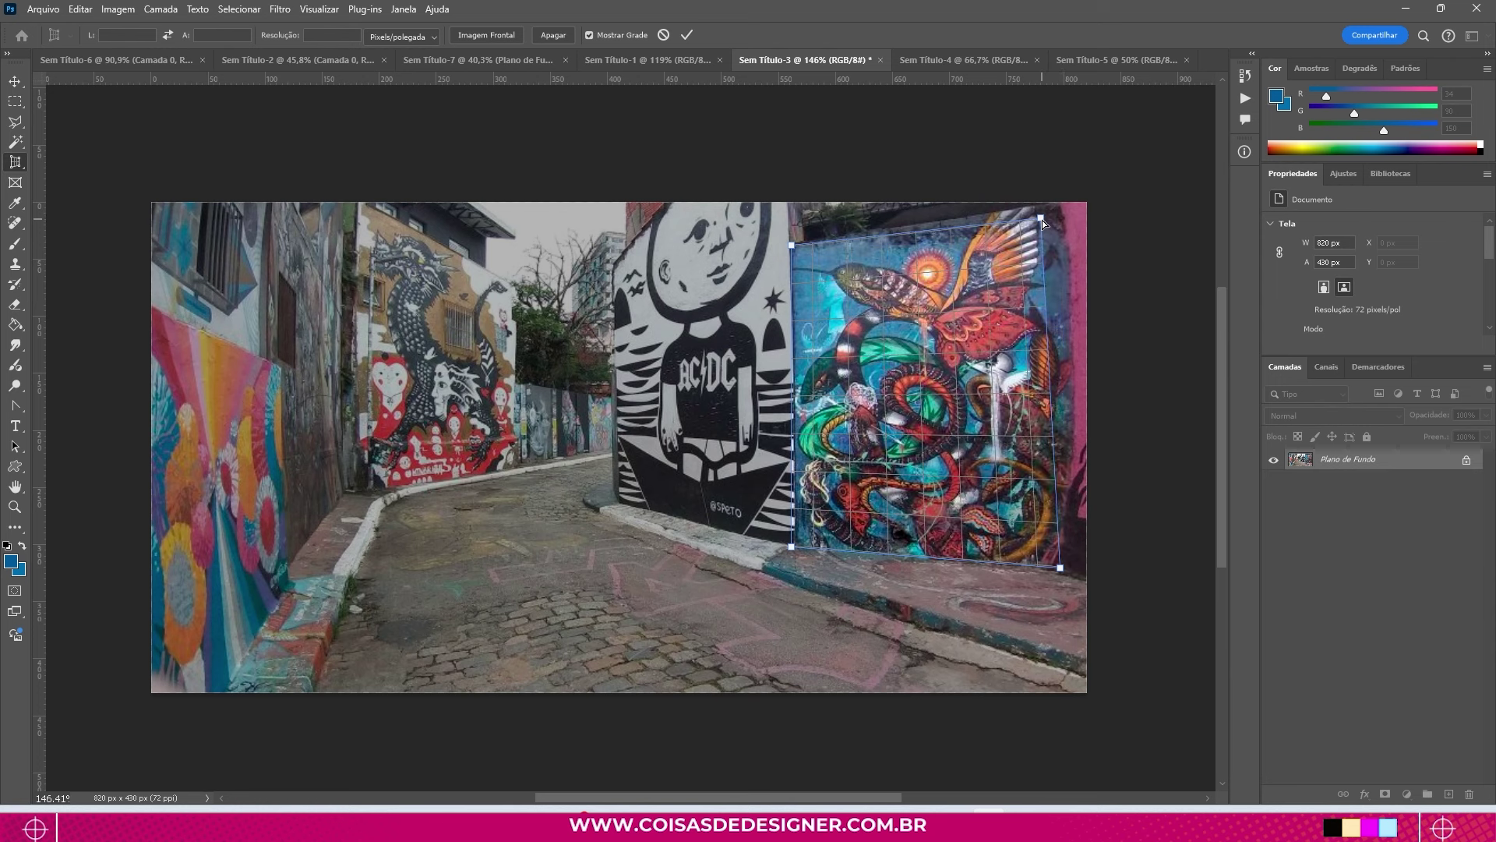
key("Return")
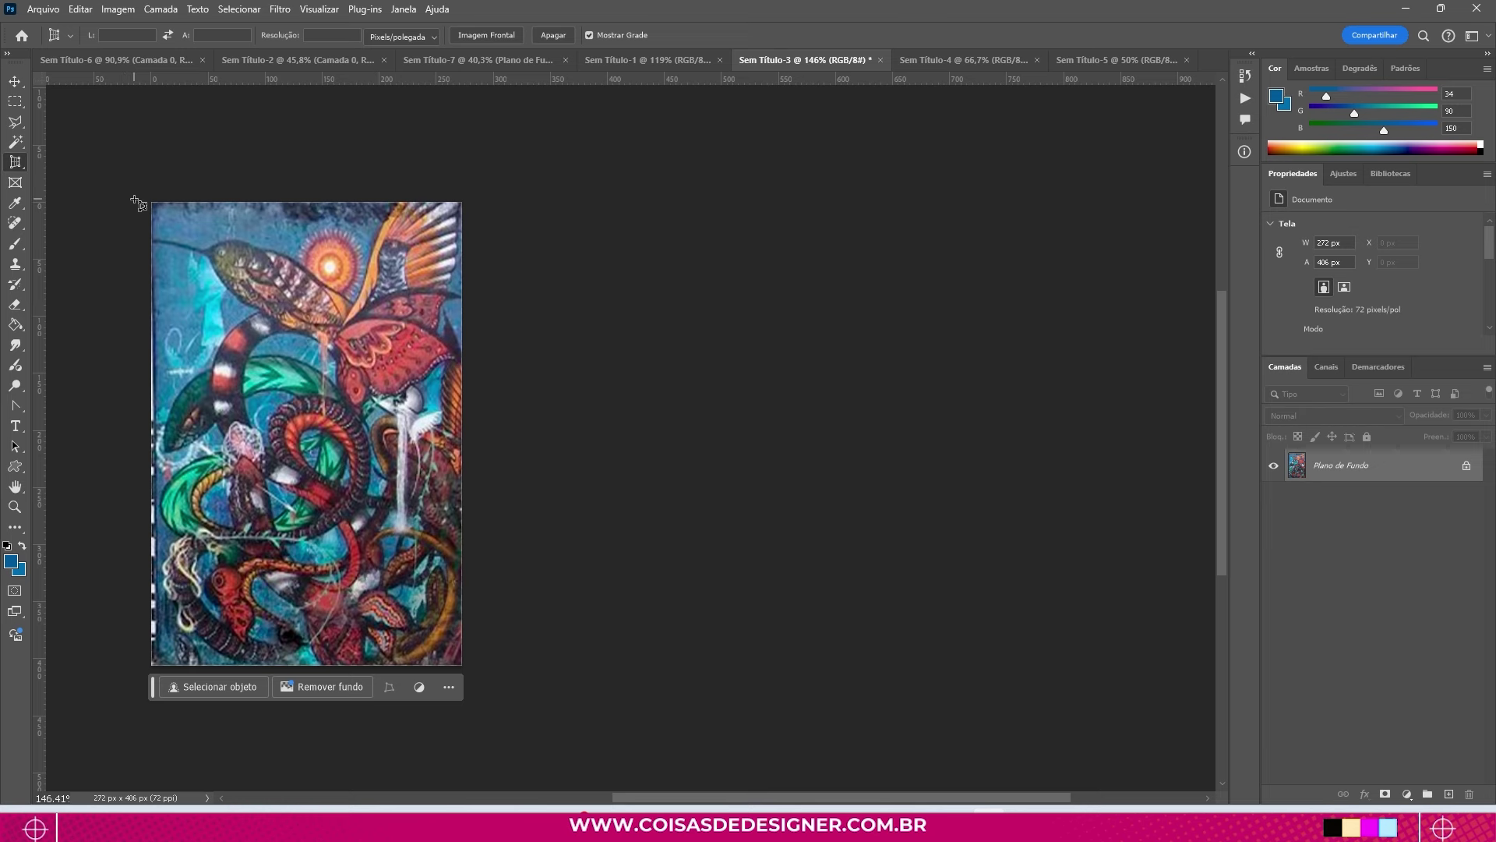
key("ctrl+z")
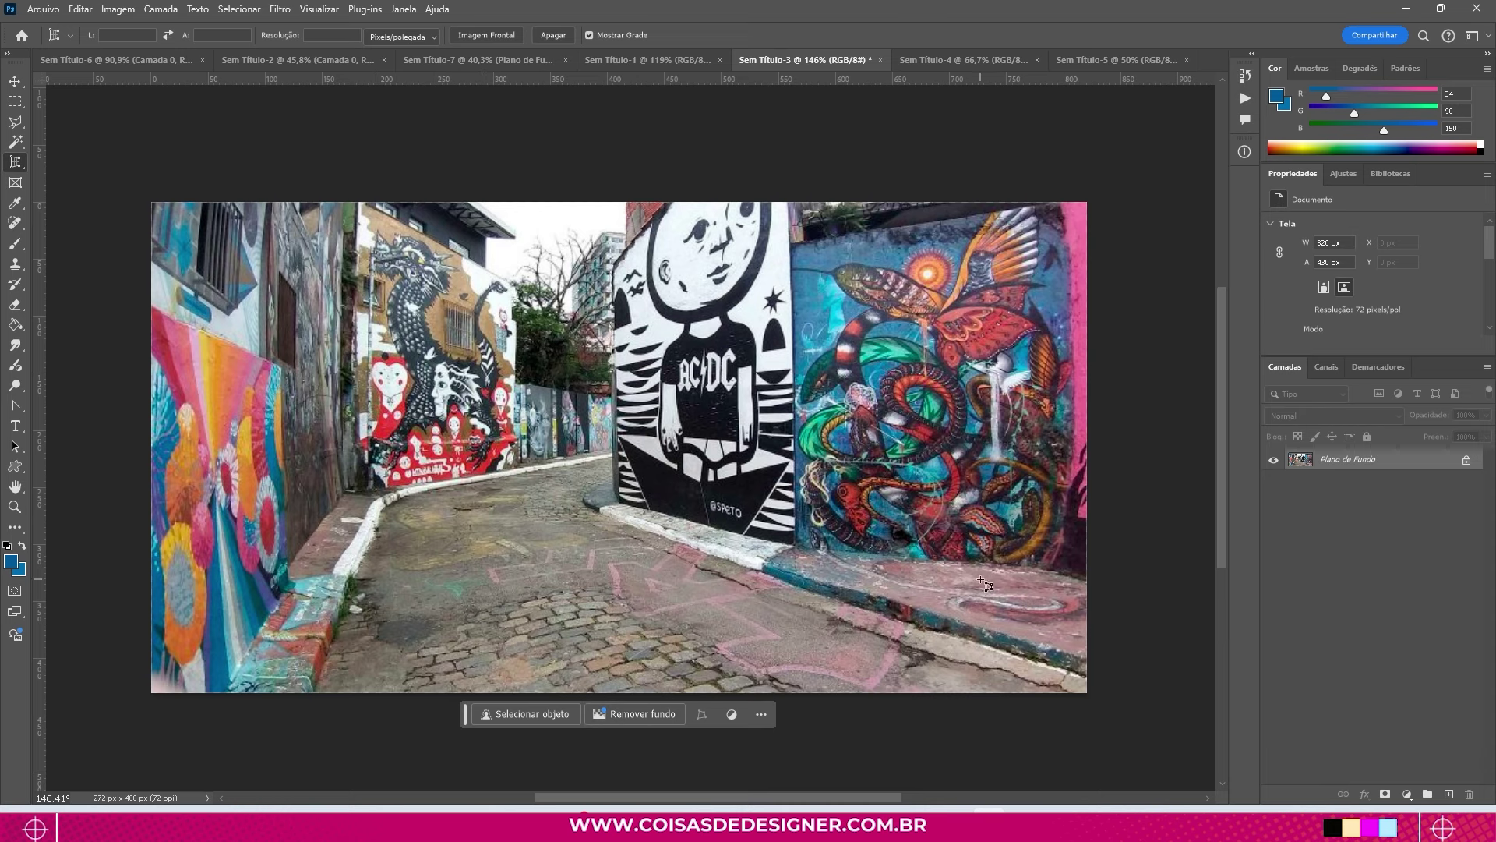
left_click(946, 61)
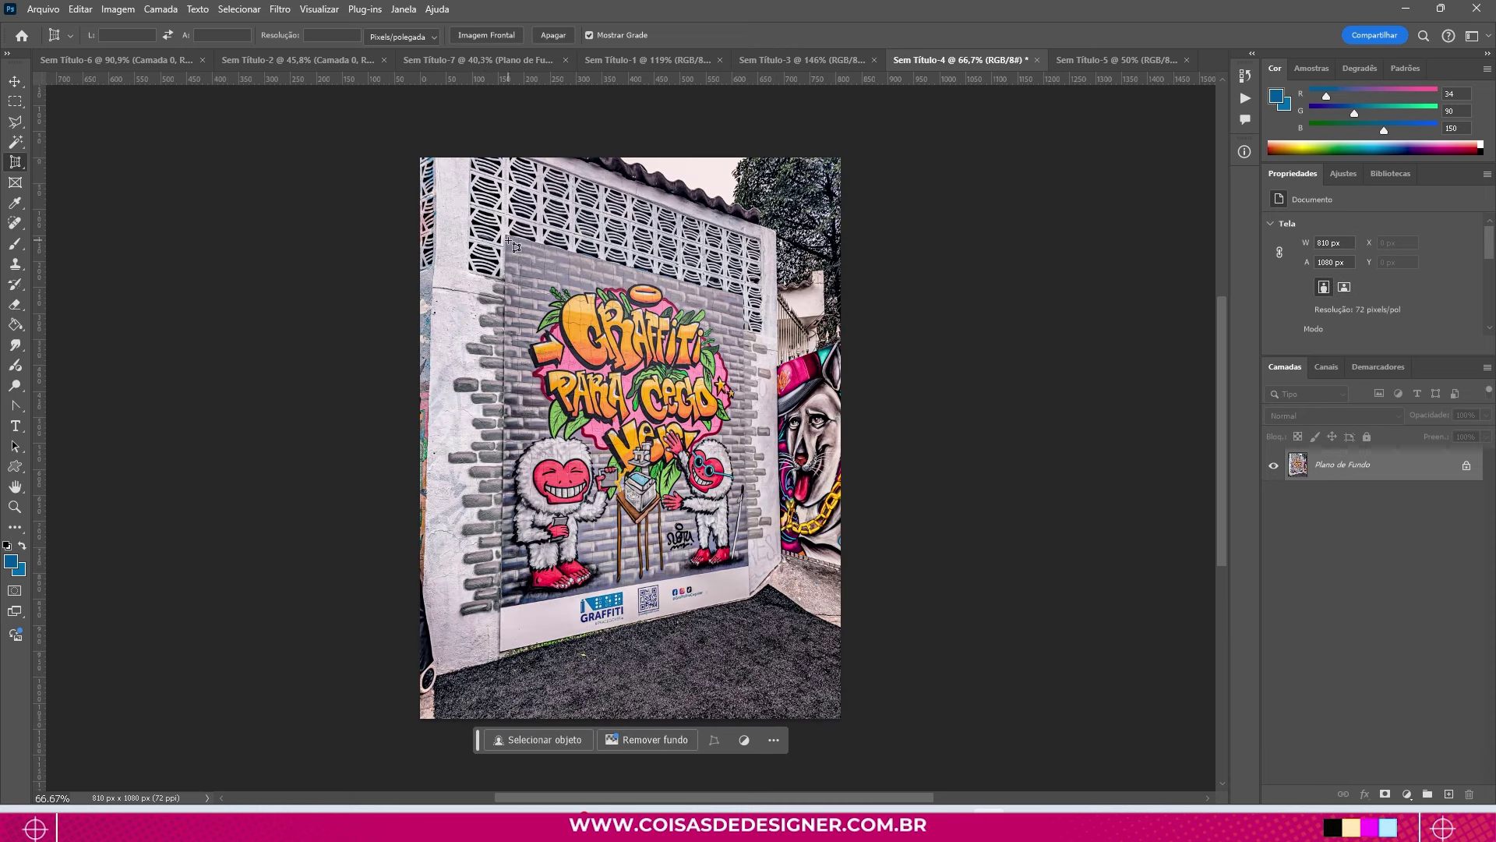
Step: Perspective-crop the pink-and-yellow lettered mural into an upright 605 by 708 pixel frame
left_click_drag(511, 248, 748, 573)
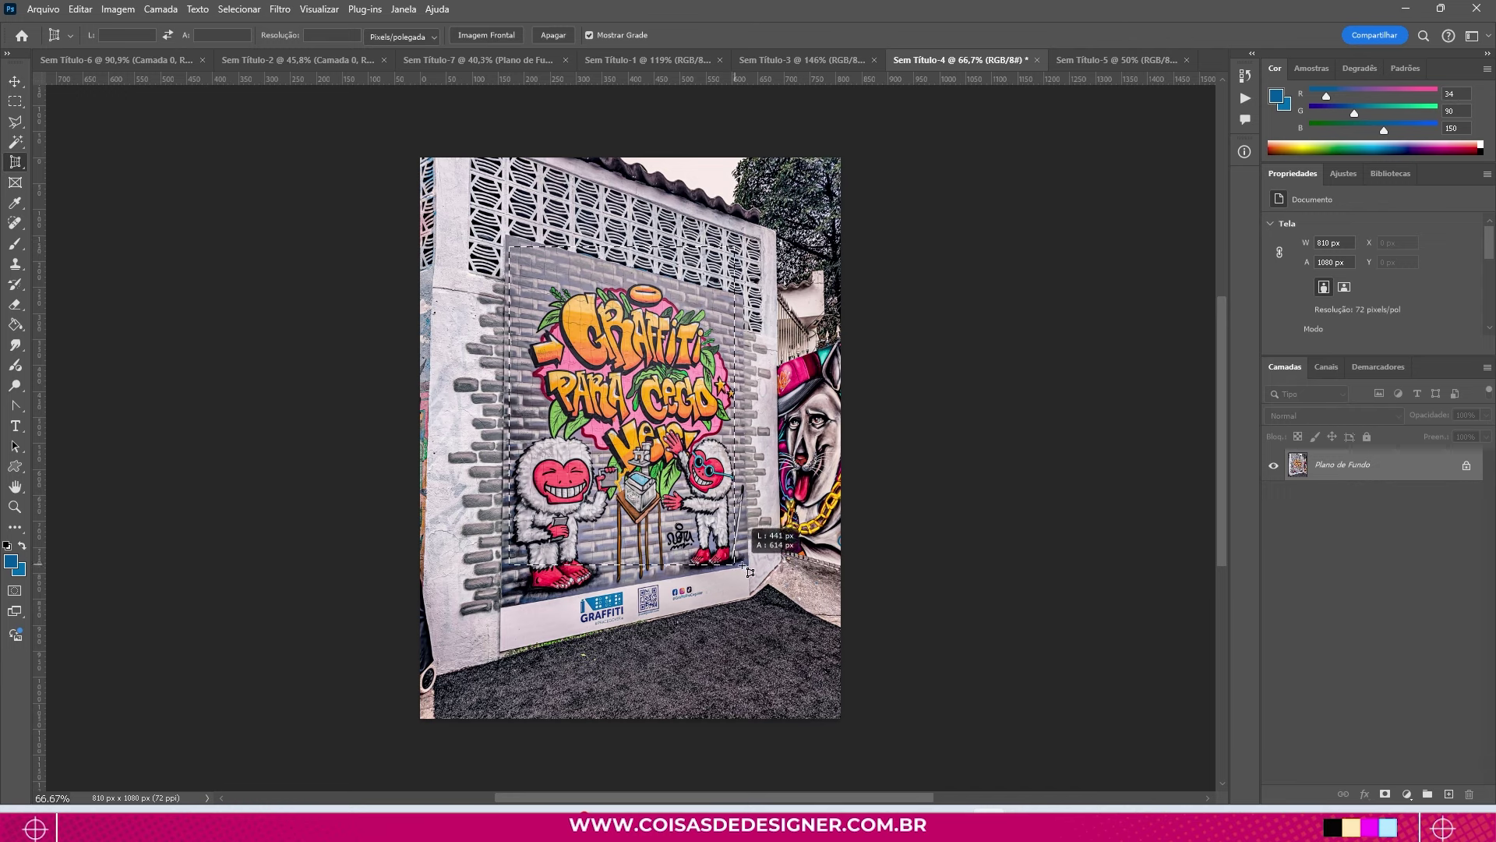
left_click_drag(749, 573, 743, 561)
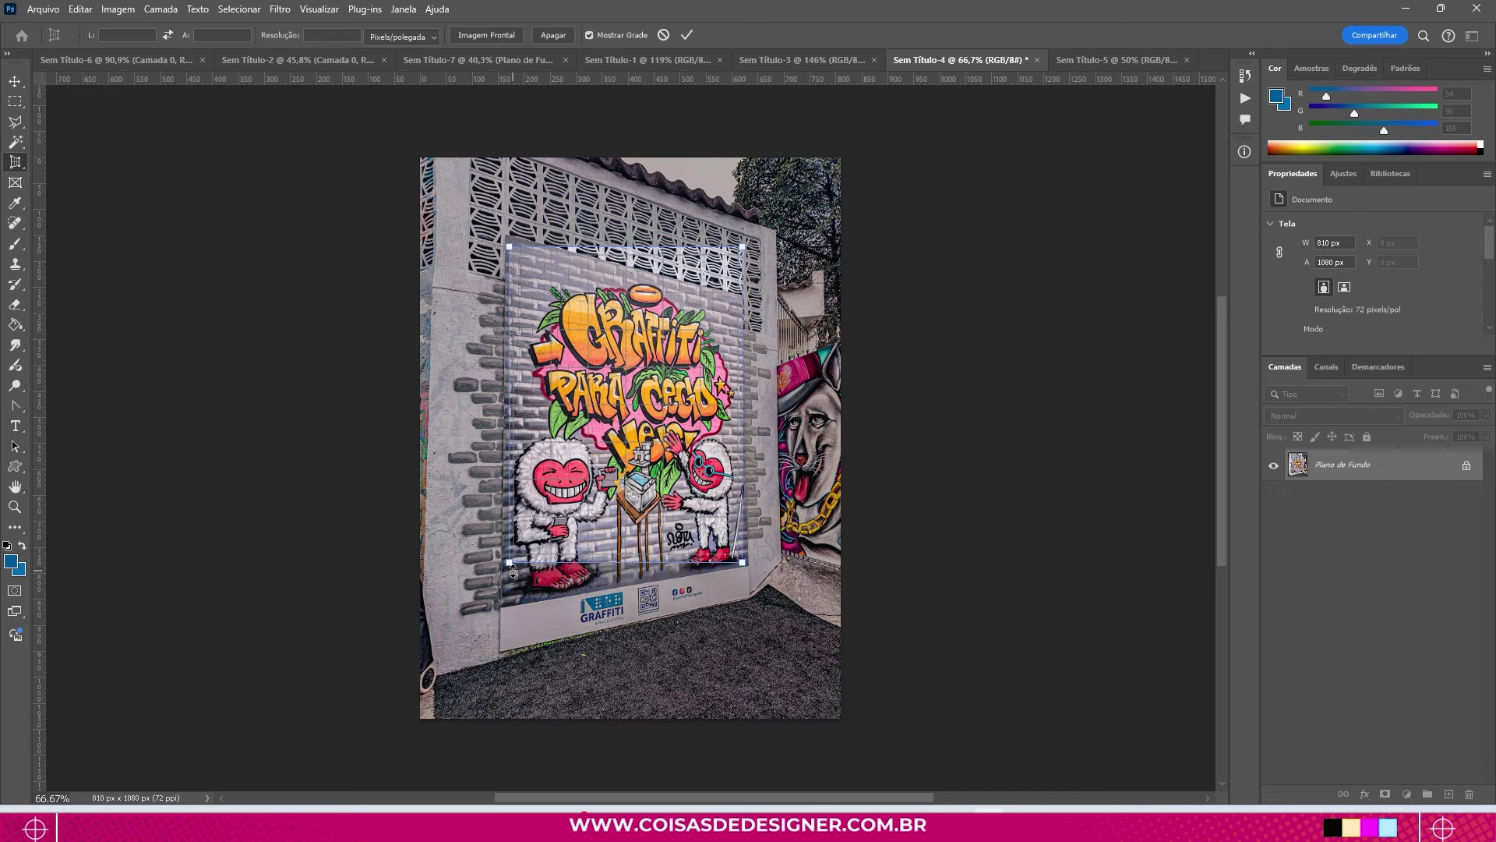
left_click_drag(512, 566, 508, 605)
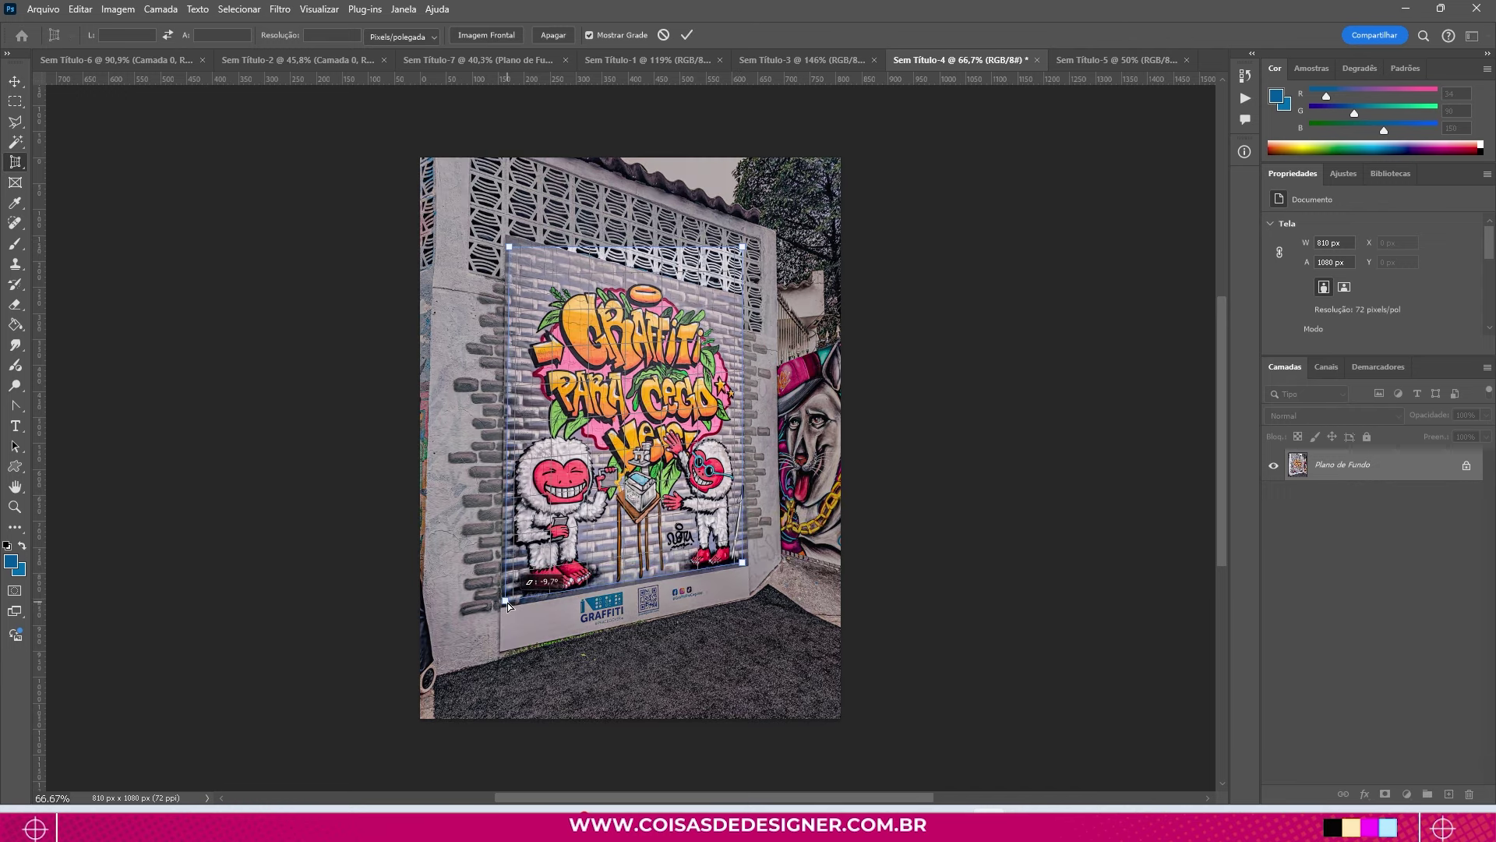
left_click_drag(743, 247, 743, 301)
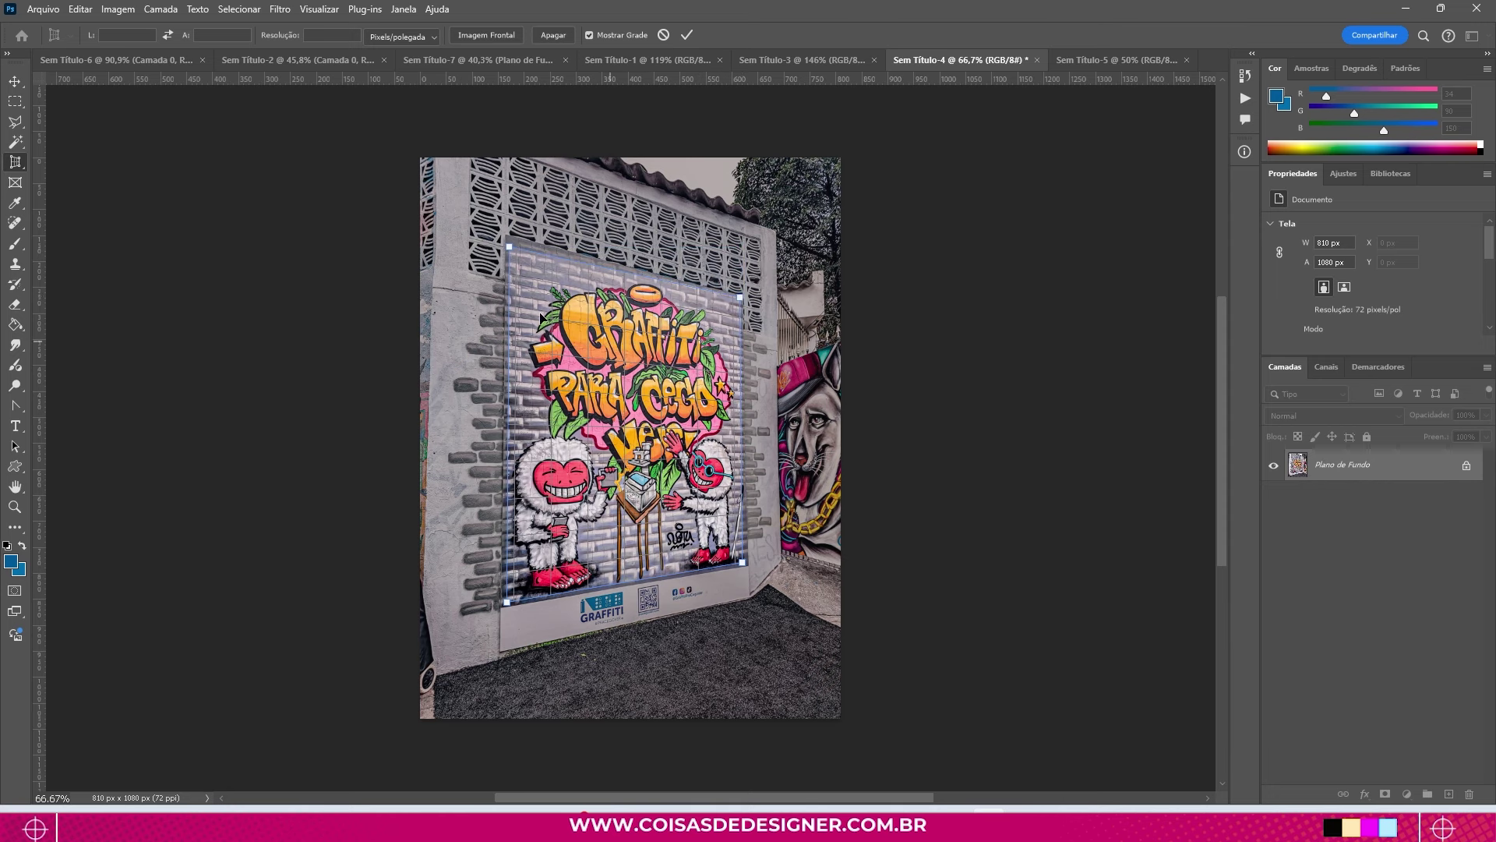
key("Return")
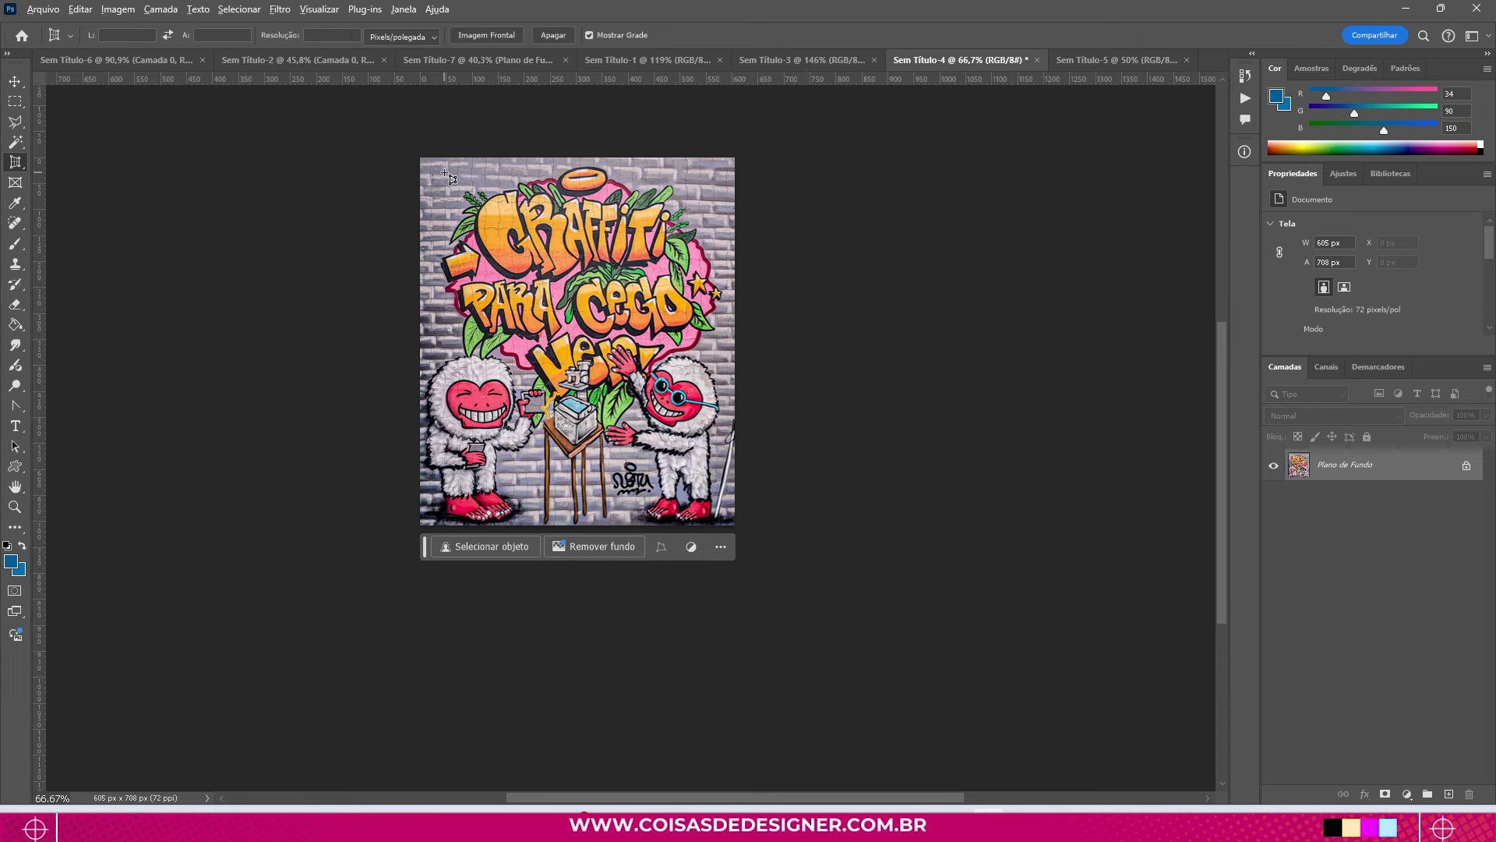
scroll(449, 178, "up", 3)
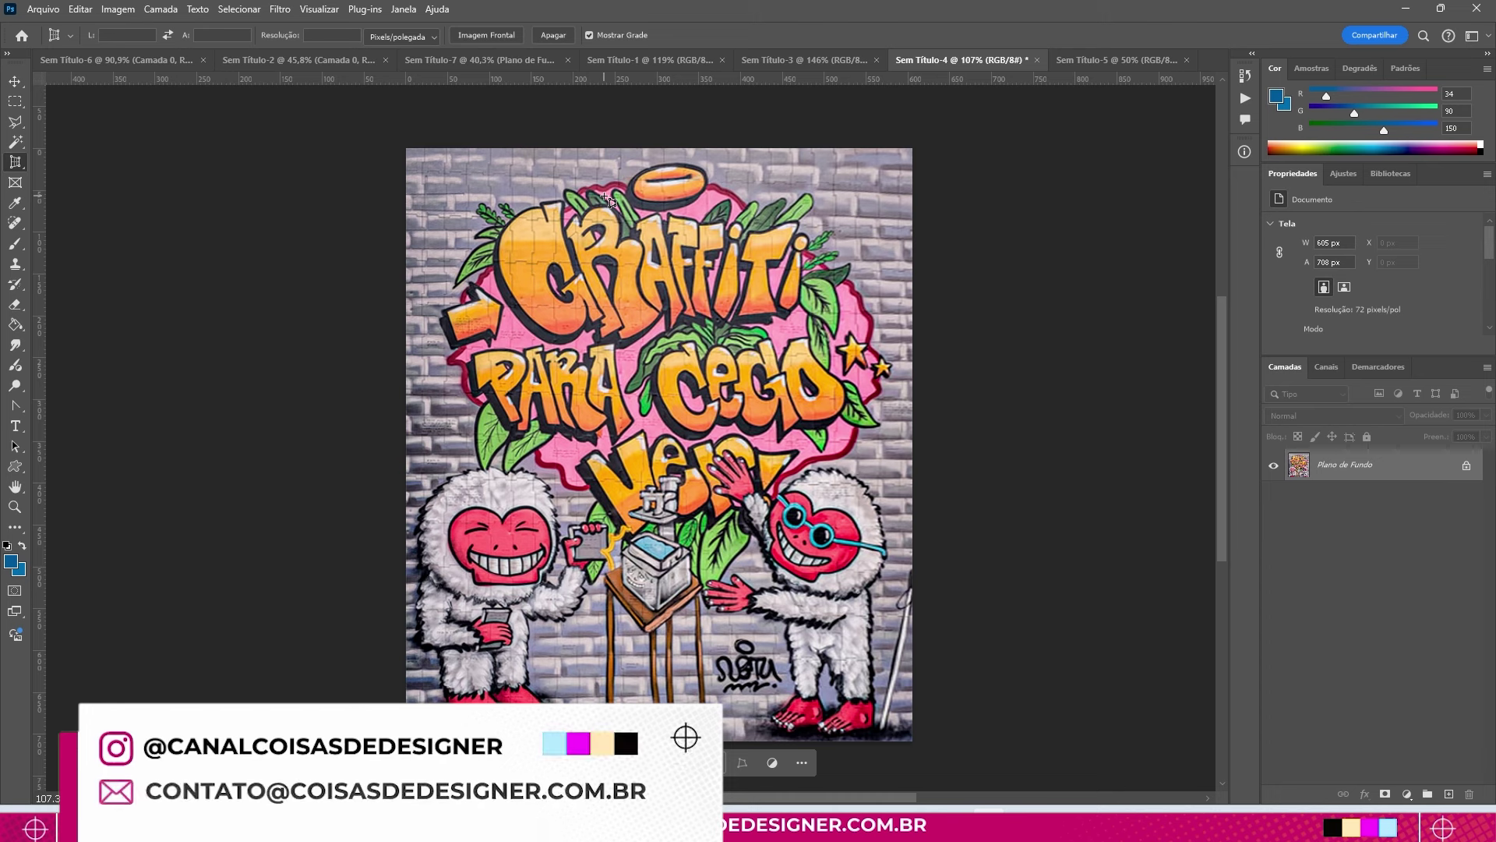
Step: Perspective-crop the Sem Título-5 family photo from its tilted frame to a flat 1081 by 725 pixels
left_click(1124, 65)
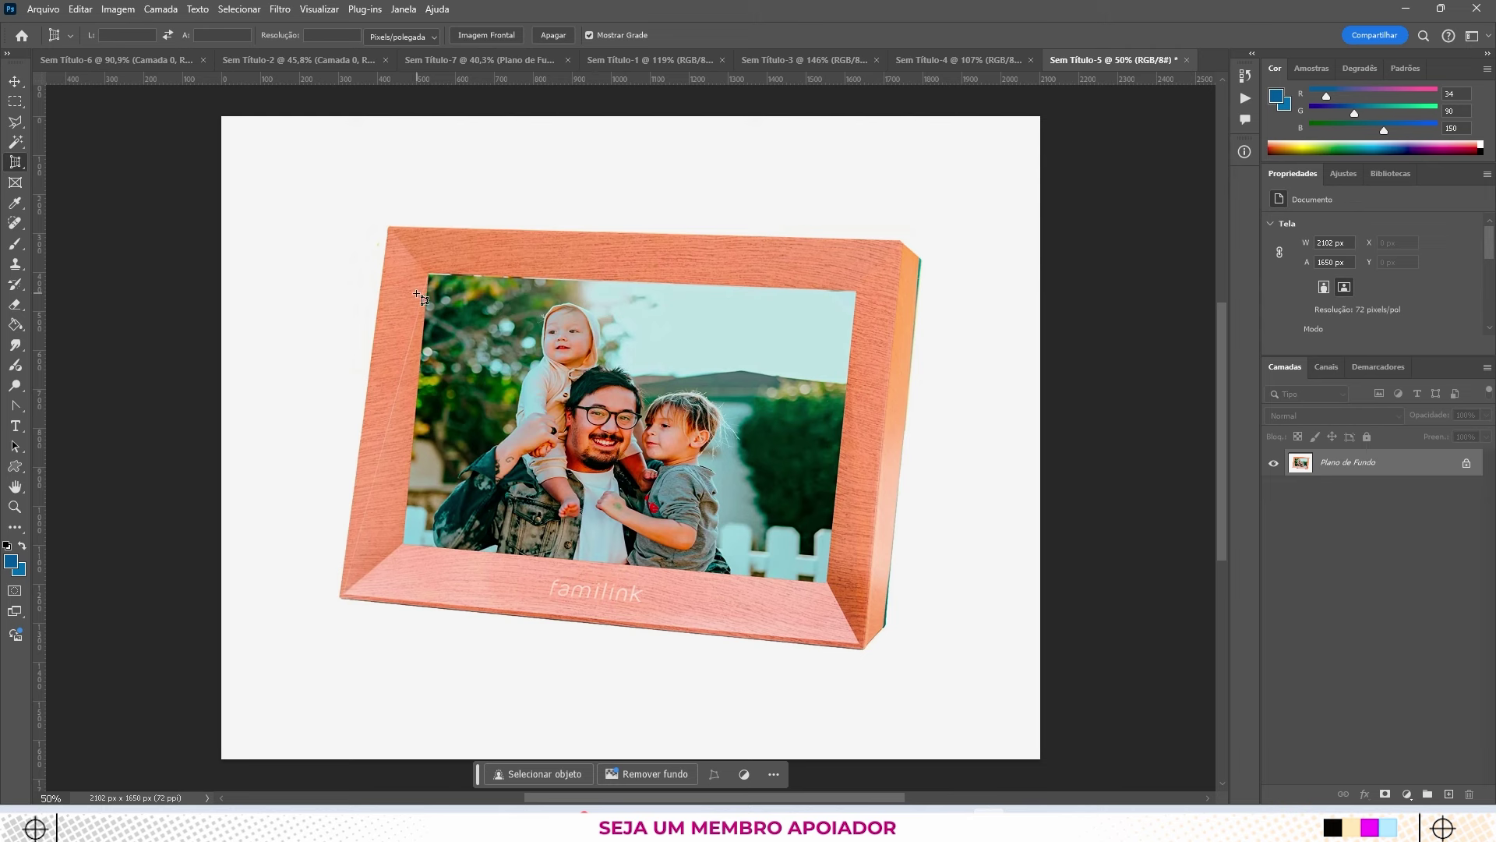
left_click_drag(430, 279, 824, 577)
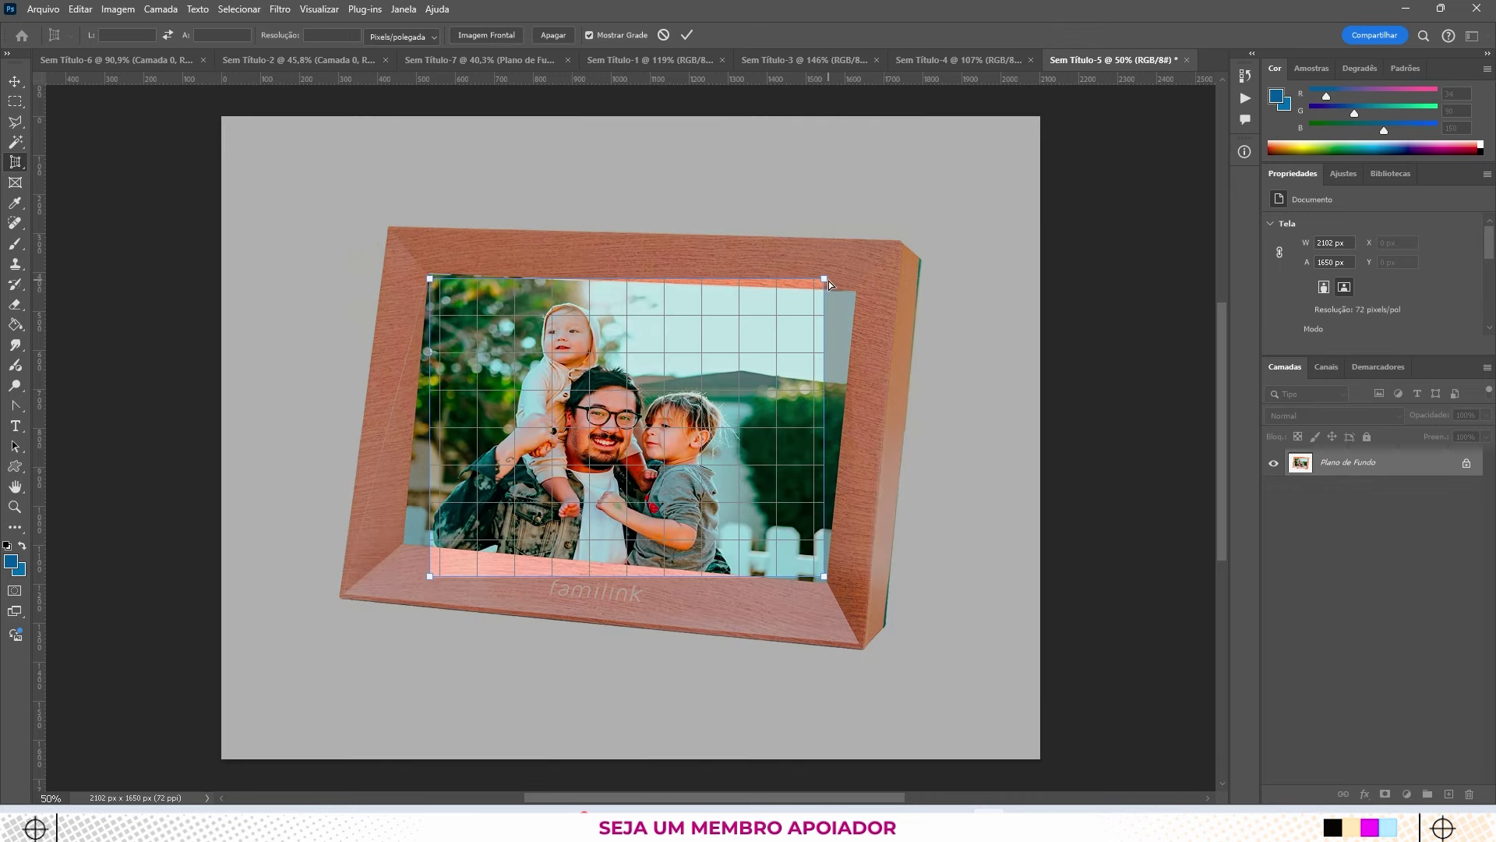
left_click_drag(825, 279, 850, 295)
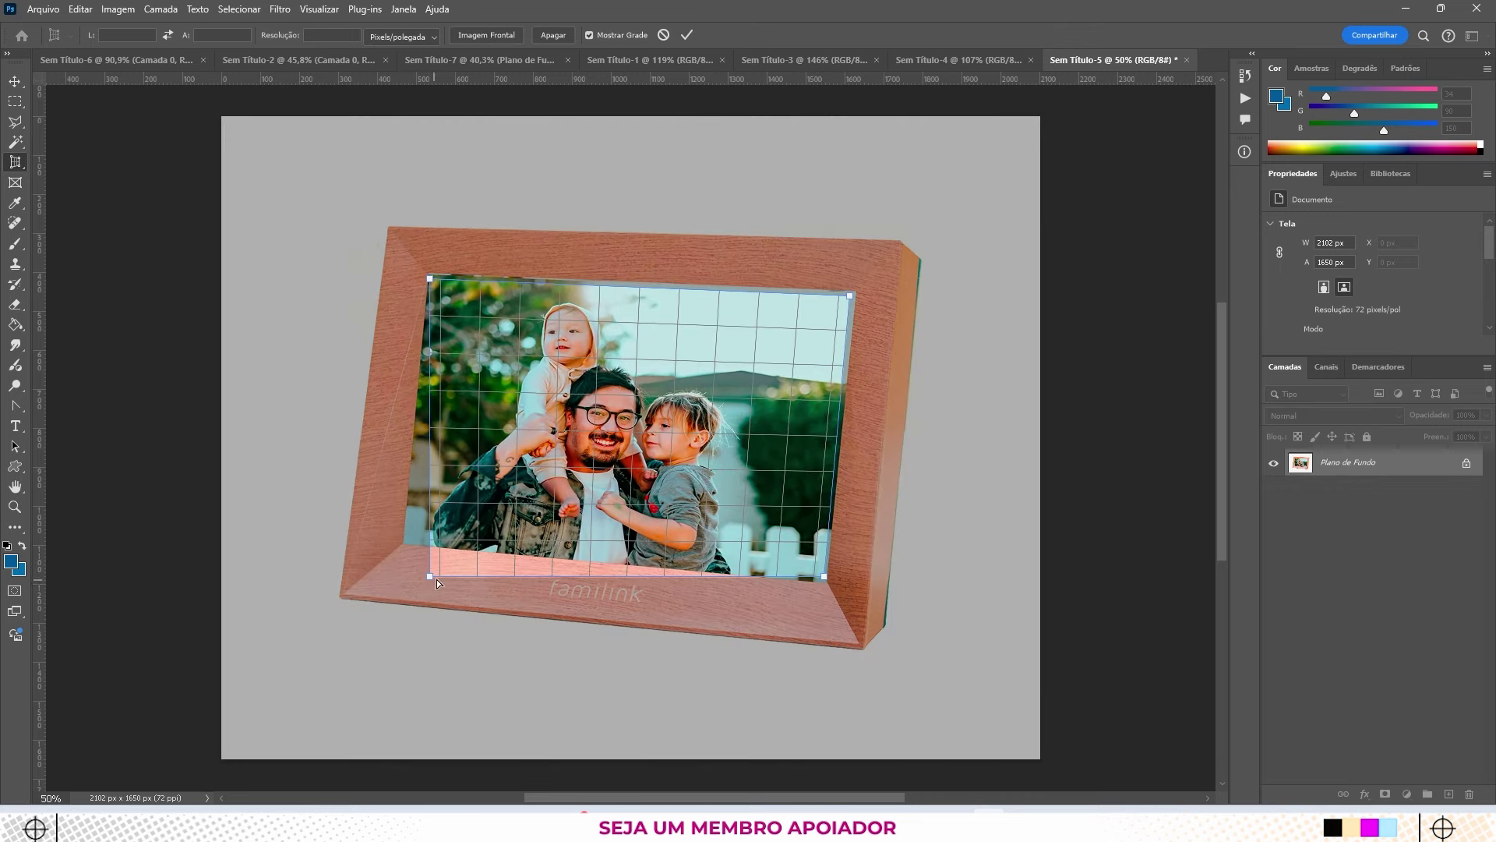
left_click_drag(431, 576, 409, 539)
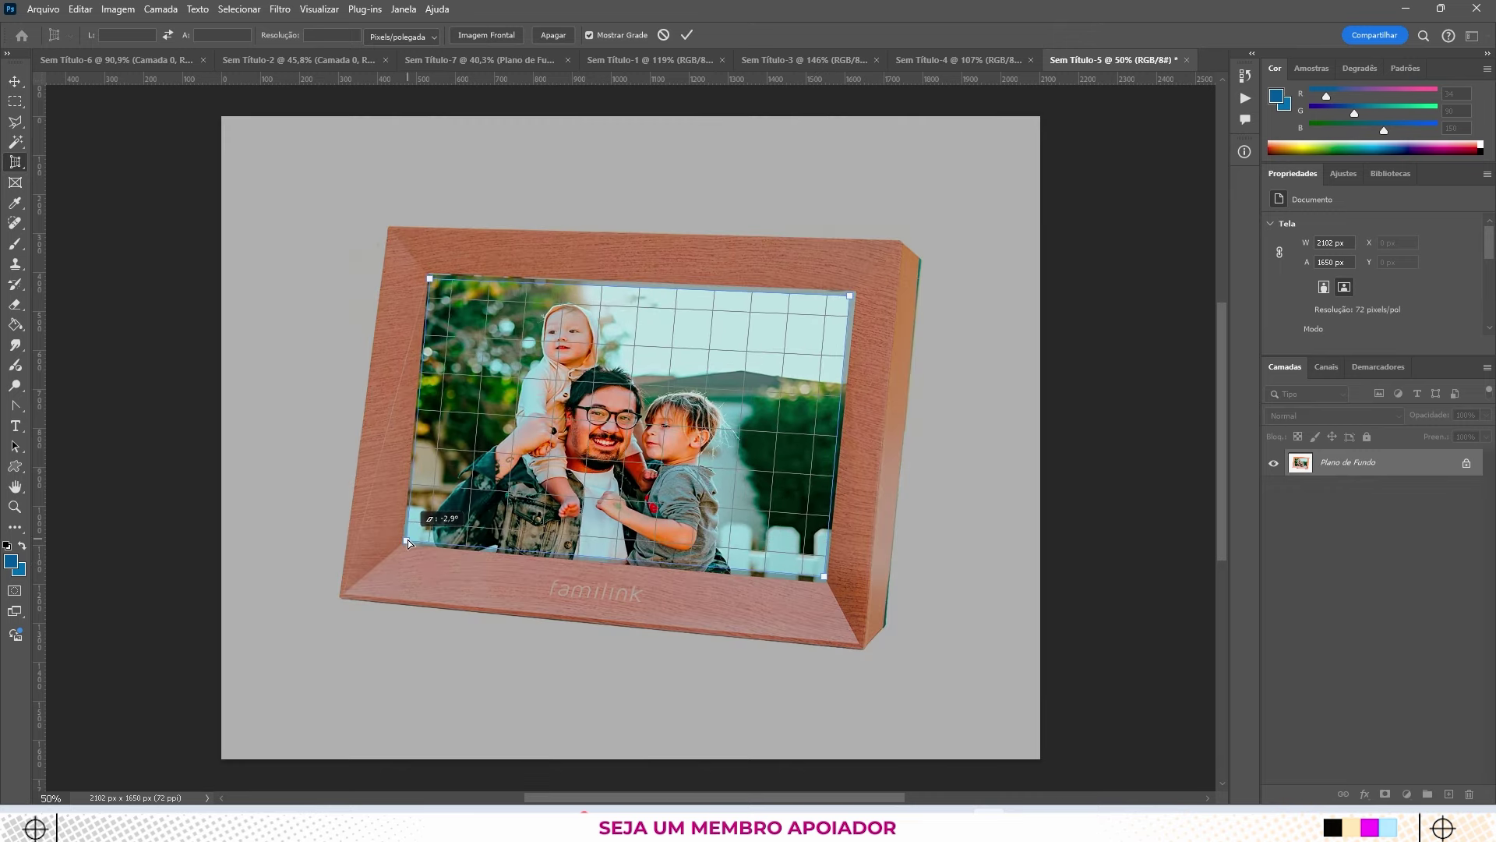
key("Return")
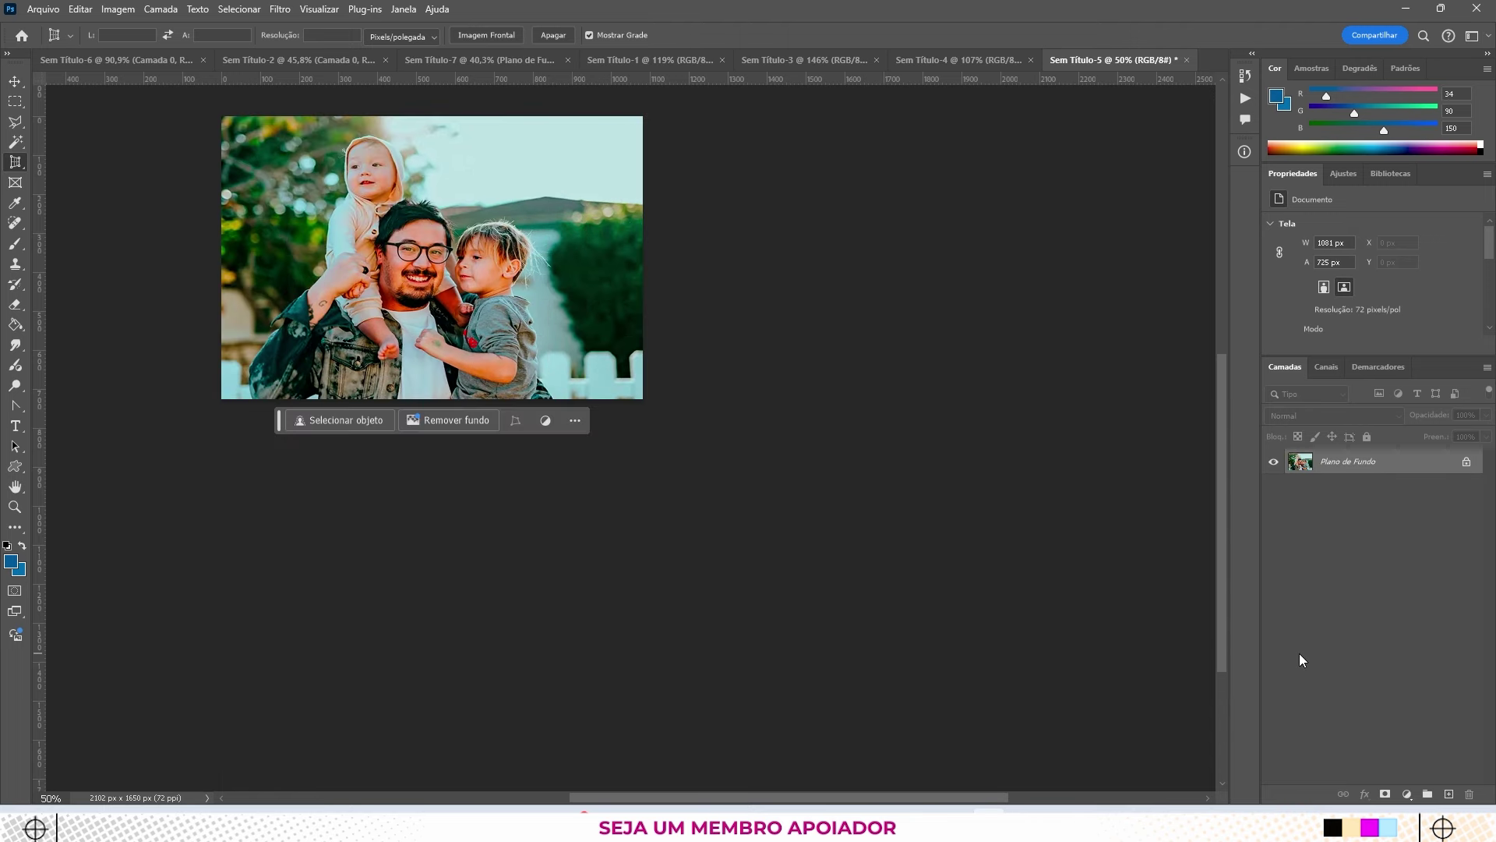
scroll(388, 219, "up", 2)
scroll(388, 218, "up", 2)
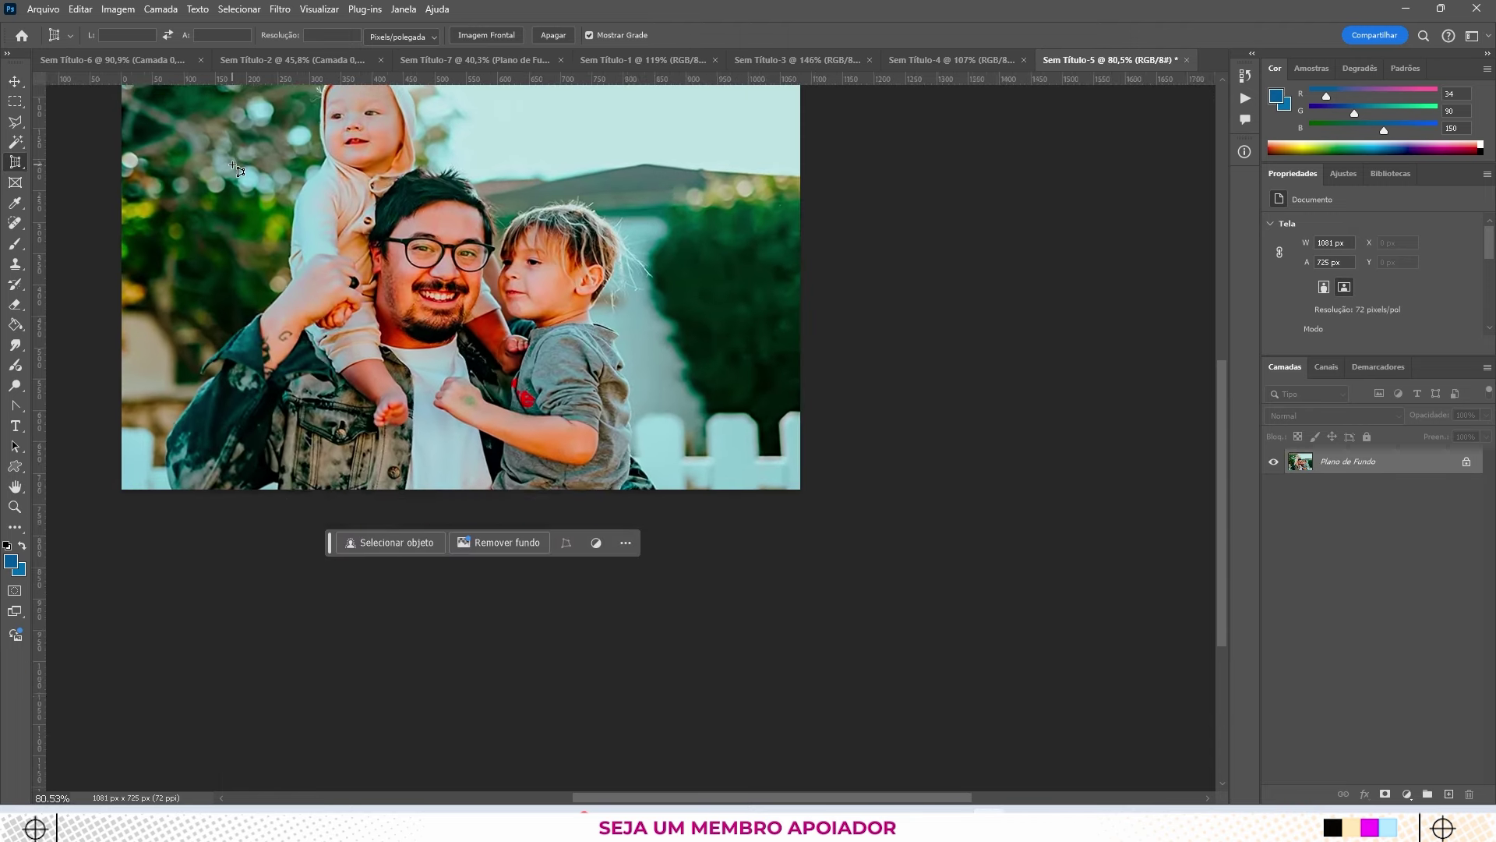
scroll(388, 218, "up", 2)
left_click_drag(388, 218, 577, 366)
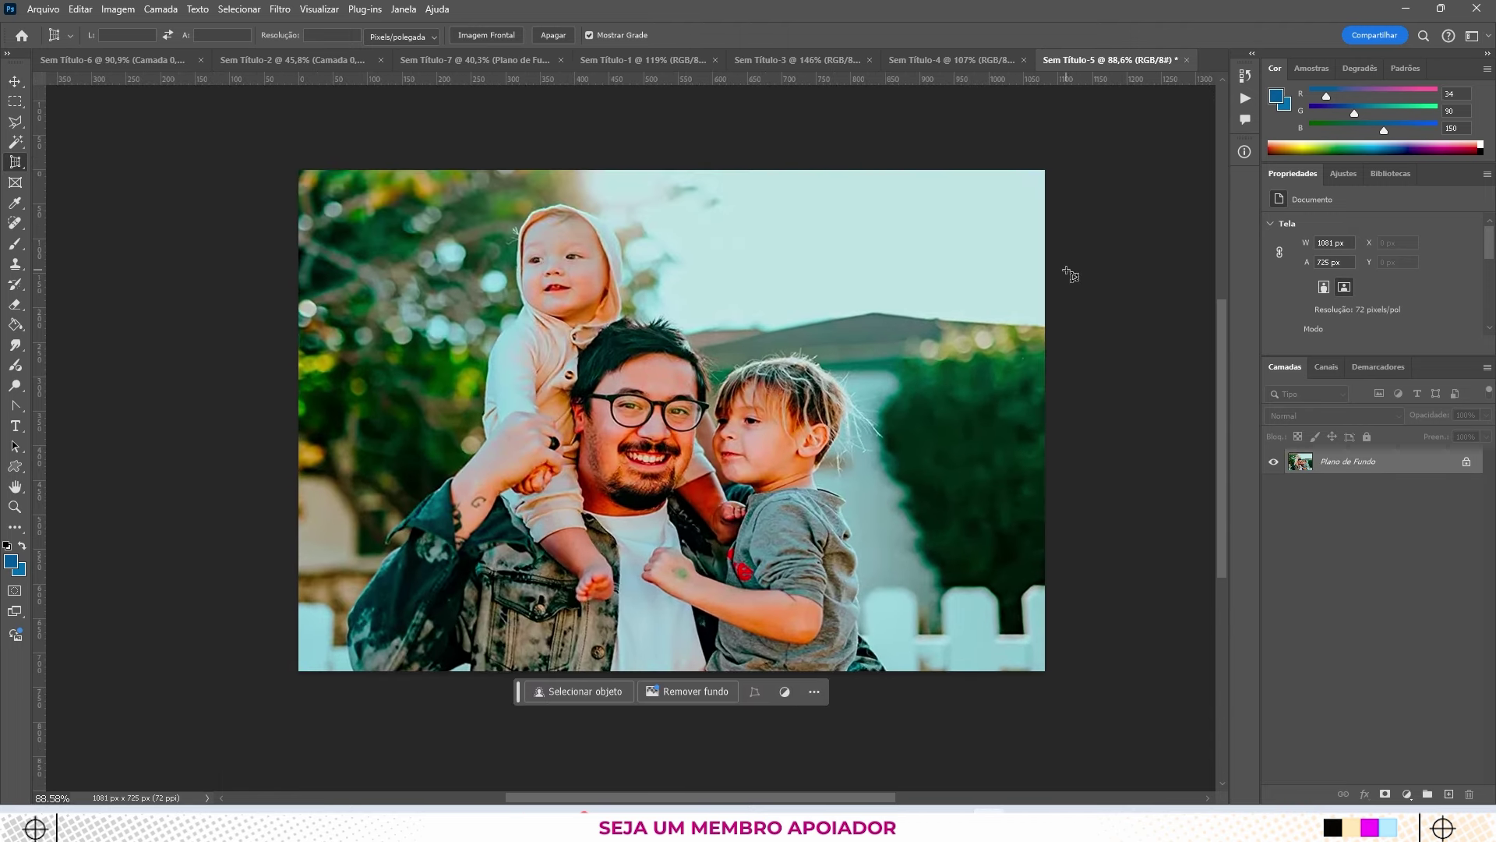
Step: Show the Crop tool flyout listing Crop, Perspective Crop, Slice and Slice Select
right_click(15, 165)
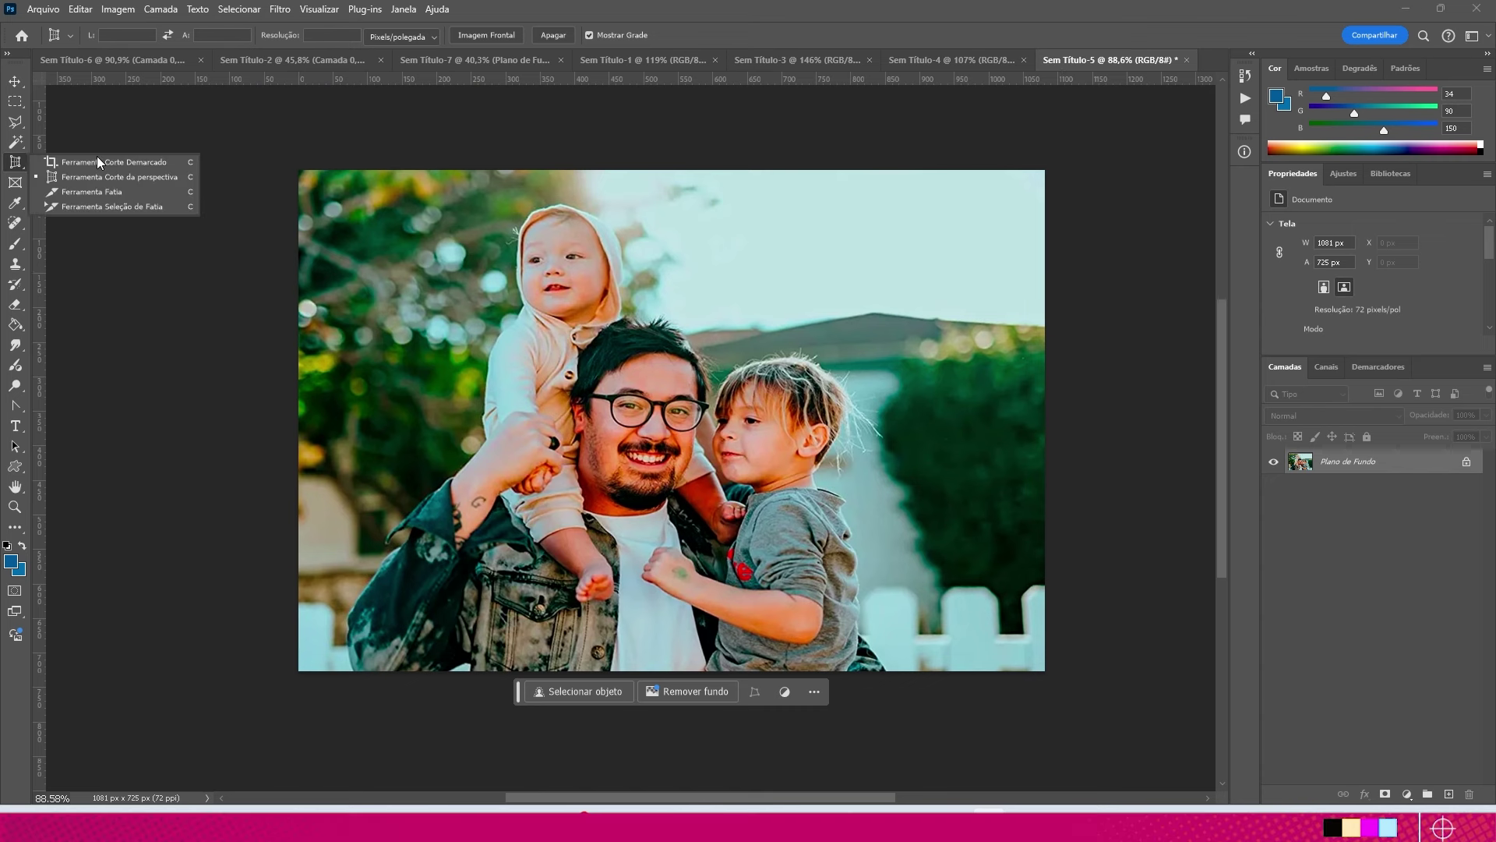